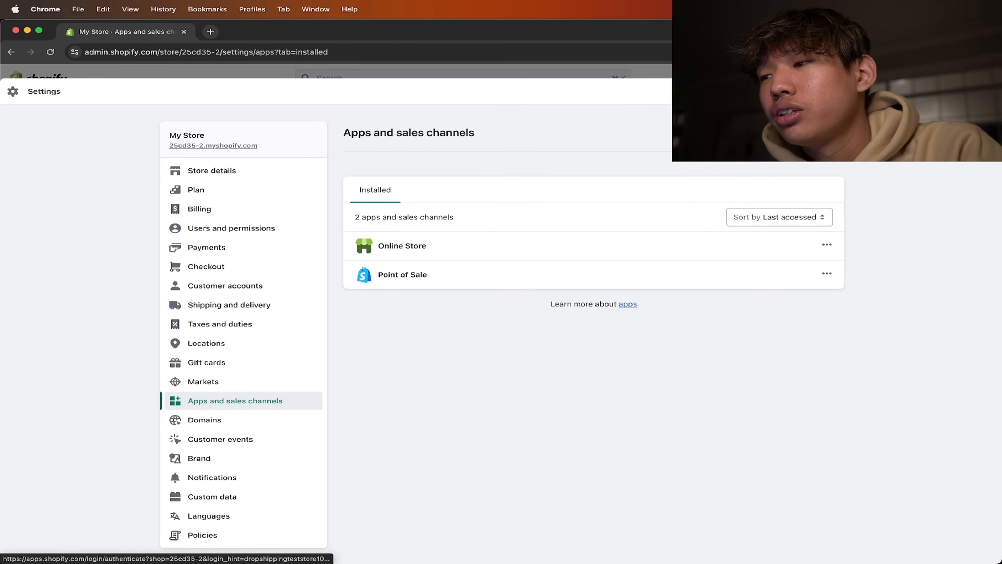
# - Open the Shopify App Store from the apps and sales channels settings and search it for "zendrop"
pyautogui.click(803, 132)
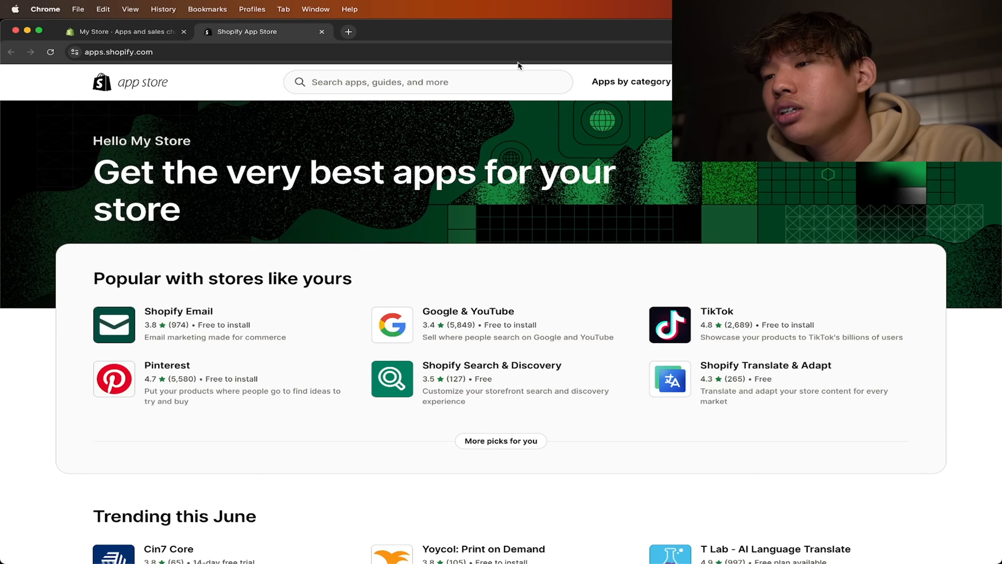
pyautogui.click(498, 88)
pyautogui.write('zendrop')
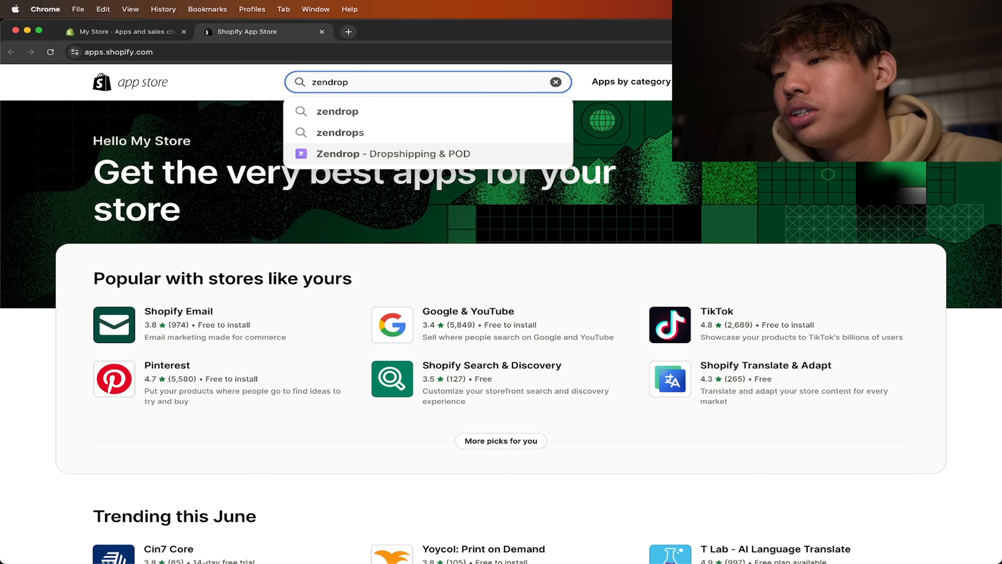
pyautogui.press('Return')
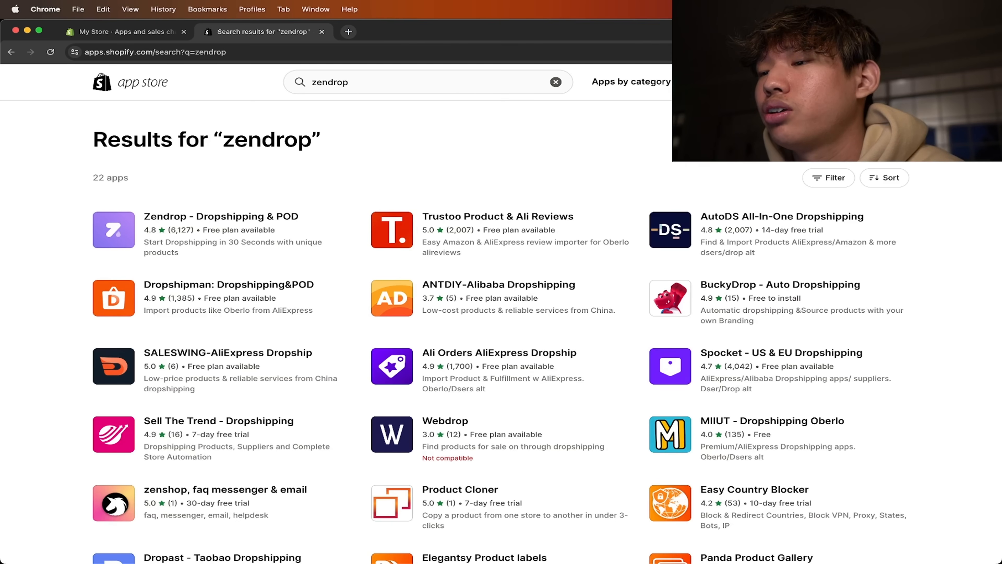
# - Open the Zendrop - Dropshipping & POD listing and install the app on the store
pyautogui.click(216, 218)
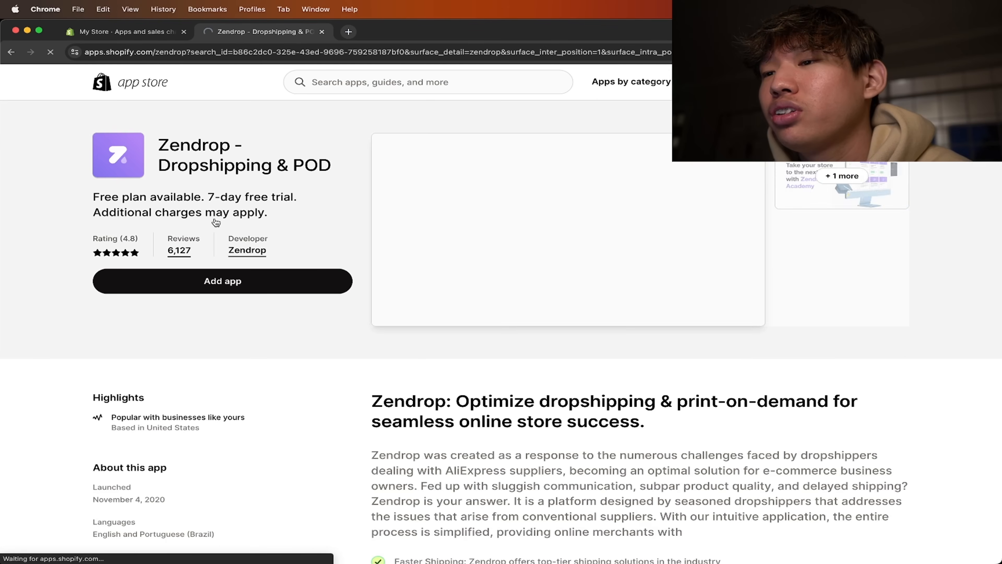
pyautogui.click(261, 286)
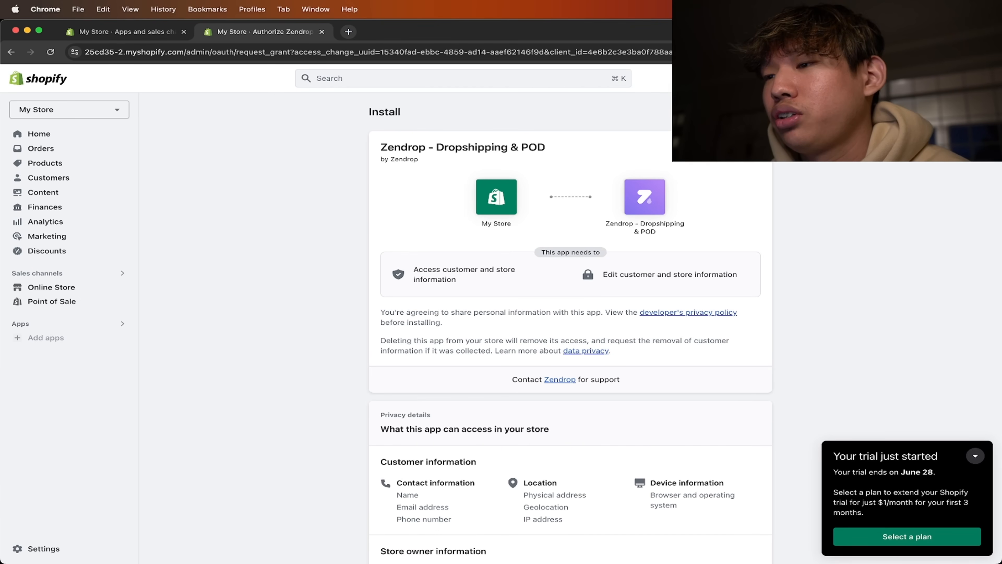
pyautogui.click(746, 112)
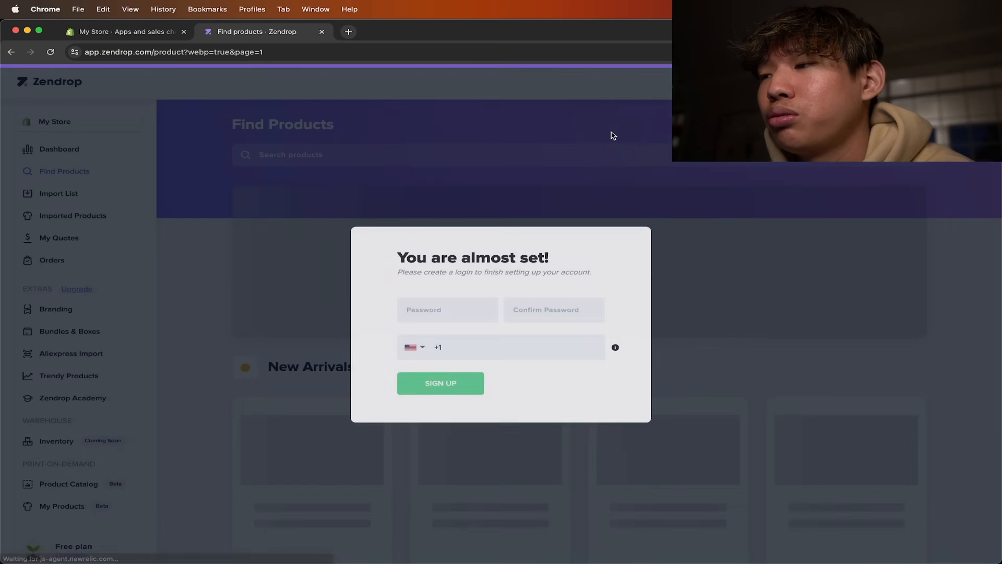
# - Enter the new account password to finish the Zendrop sign-up
pyautogui.click(468, 318)
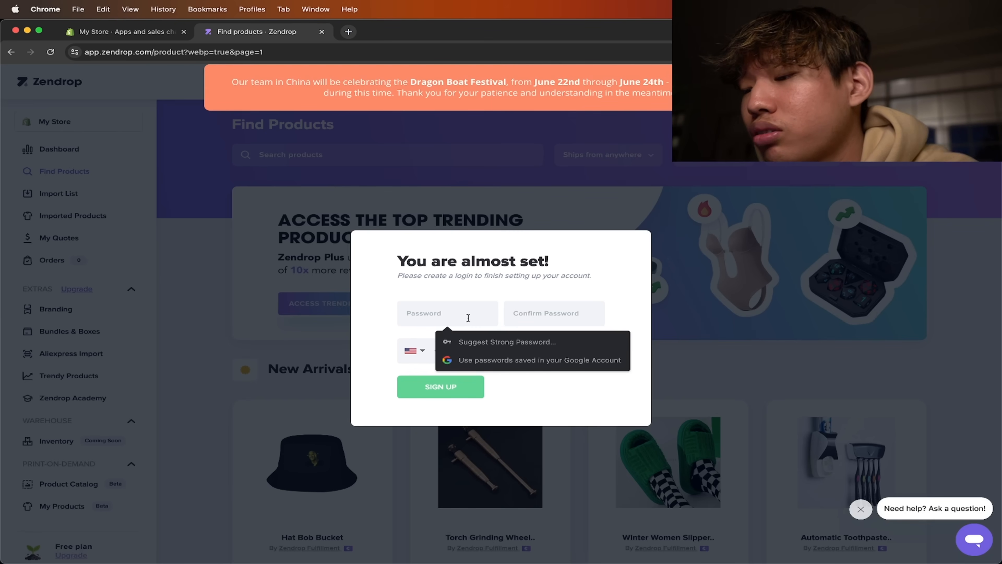
pyautogui.write('••••••••')
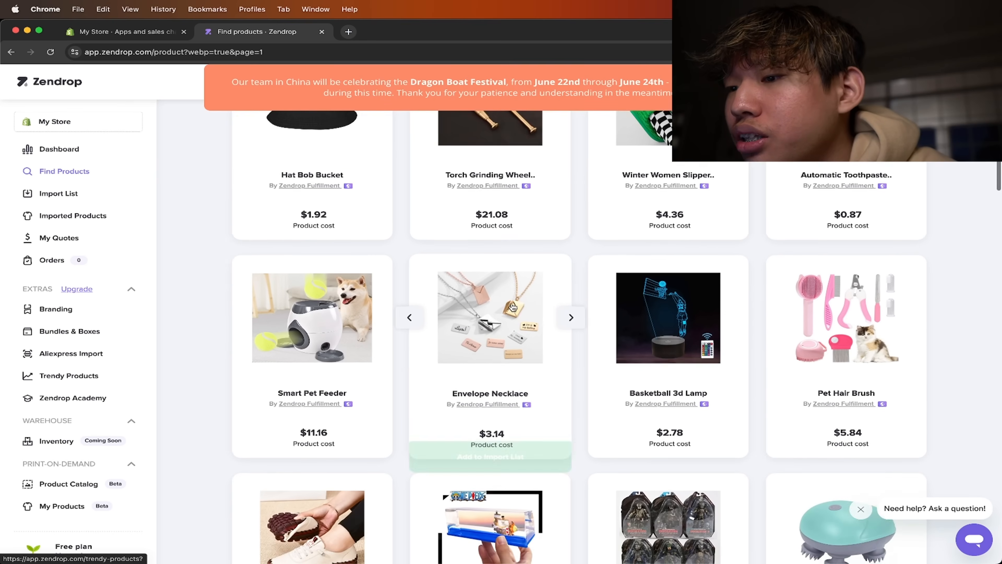
# - Browse the Find Products catalog, try the AliExpress import option and dismiss the plan upgrade offer
pyautogui.scroll(-10, 513, 307)
pyautogui.scroll(15, 513, 307)
pyautogui.scroll(5, 513, 308)
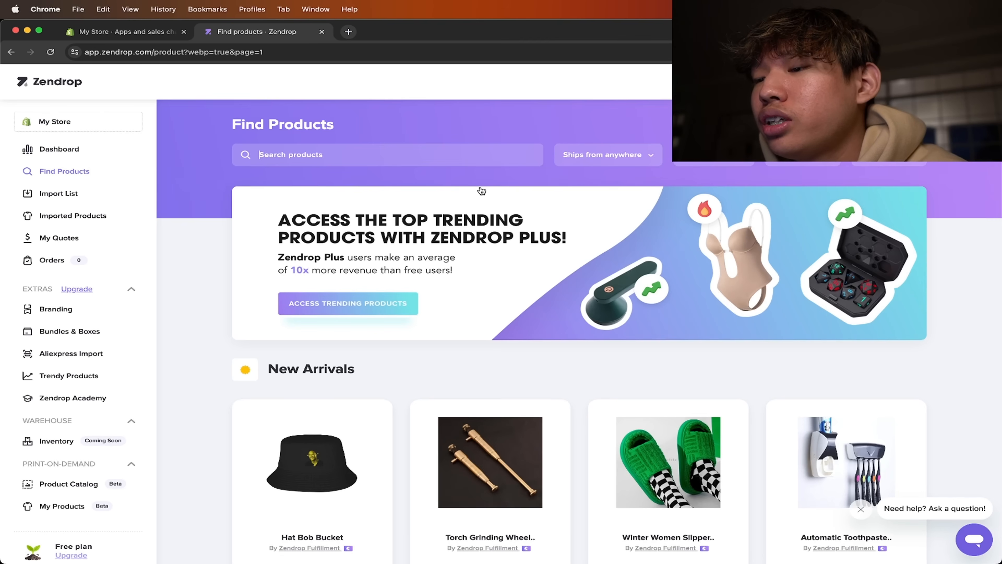
pyautogui.scroll(-5, 419, 183)
pyautogui.scroll(5, 572, 345)
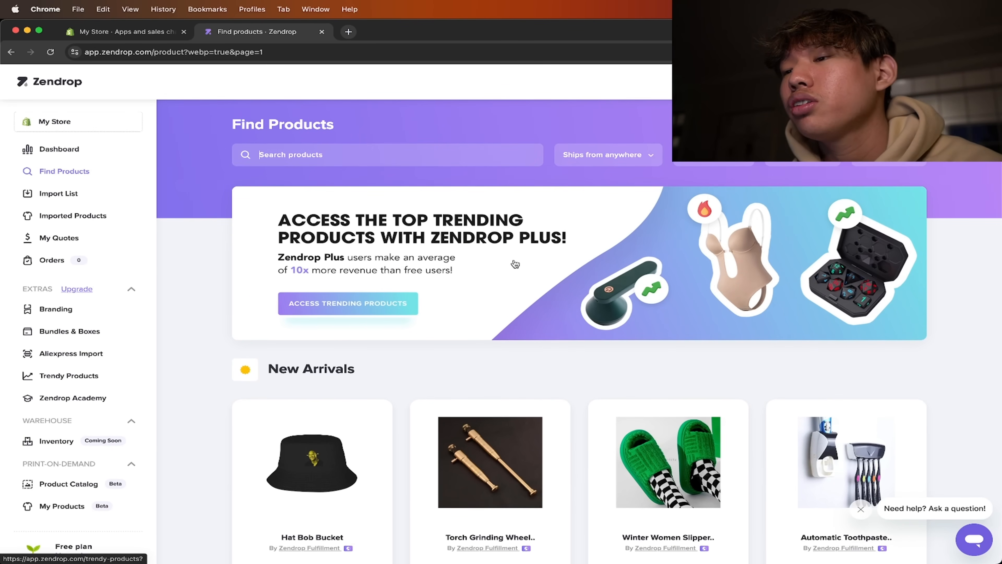
pyautogui.scroll(-5, 512, 262)
pyautogui.scroll(-5, 515, 263)
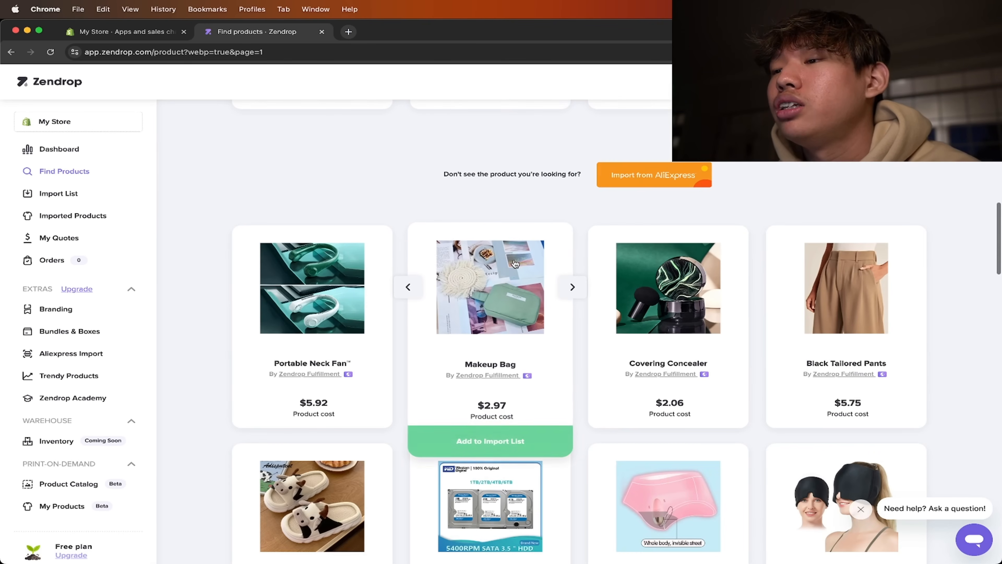
pyautogui.scroll(1, 515, 264)
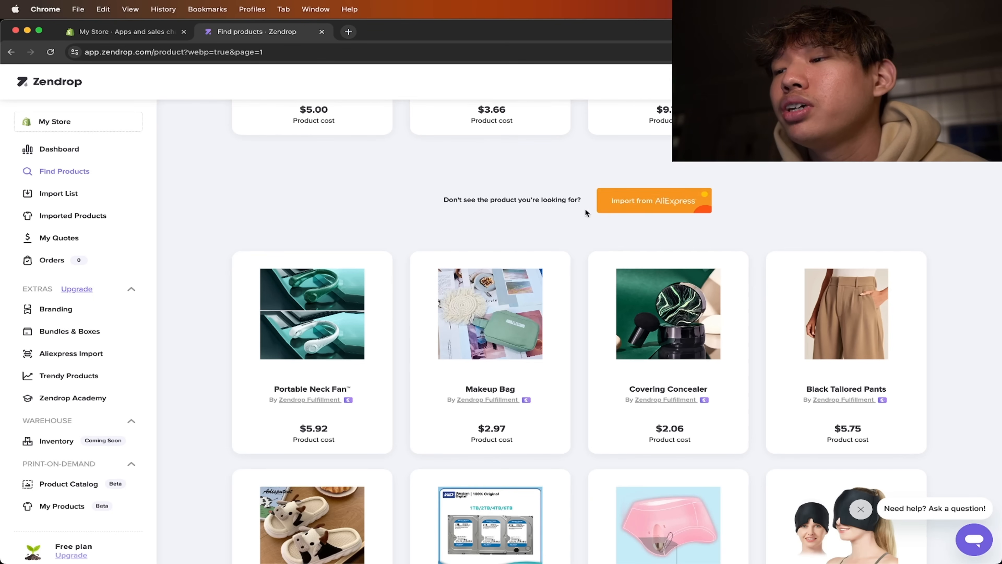
pyautogui.click(650, 205)
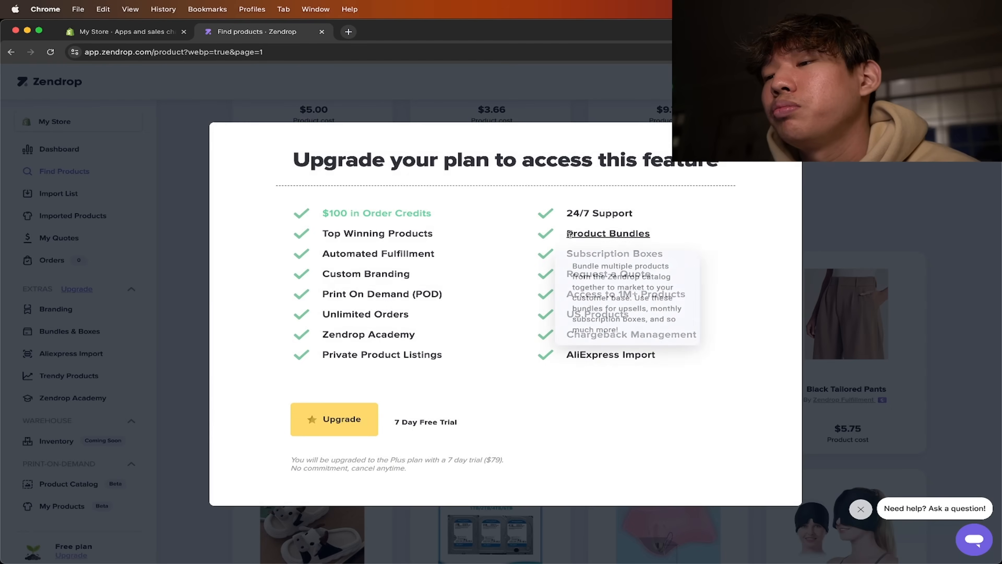
pyautogui.press('Escape')
# - Add the Electric Head Massager from the product catalog to the import list and view its product details
pyautogui.scroll(-5, 583, 230)
pyautogui.scroll(-10, 583, 235)
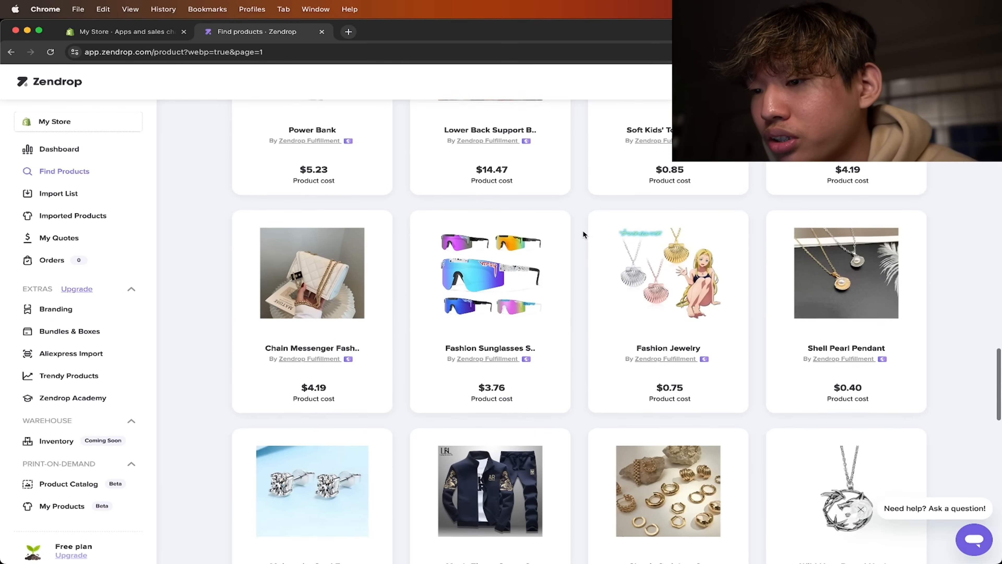
pyautogui.scroll(-15, 583, 234)
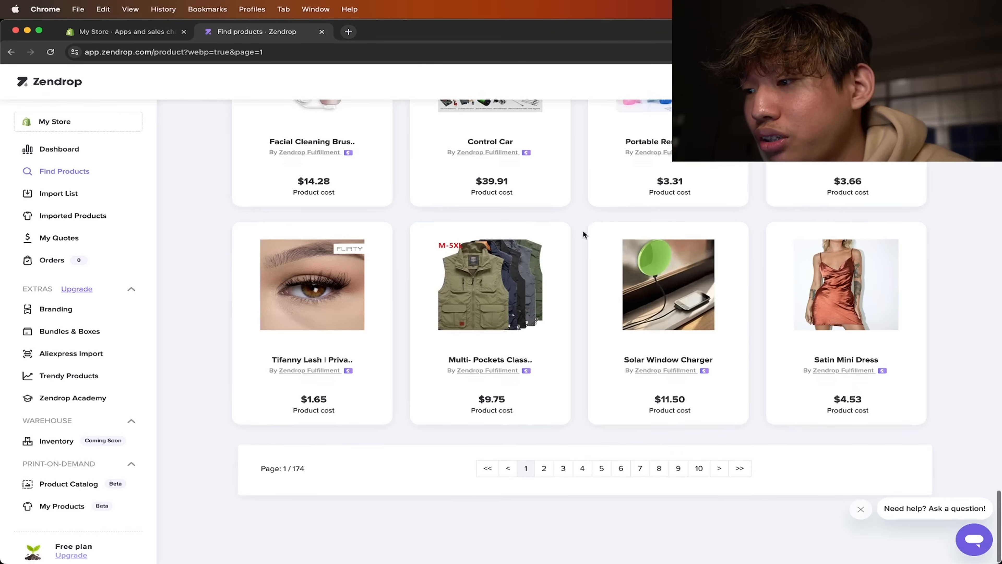
pyautogui.scroll(20, 583, 234)
pyautogui.scroll(-7, 583, 234)
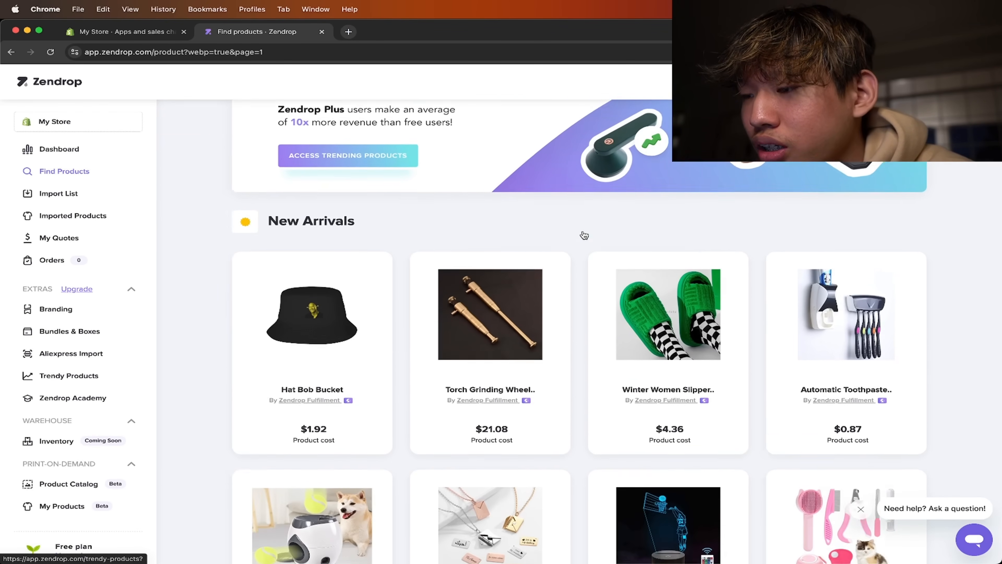
pyautogui.scroll(-10, 583, 234)
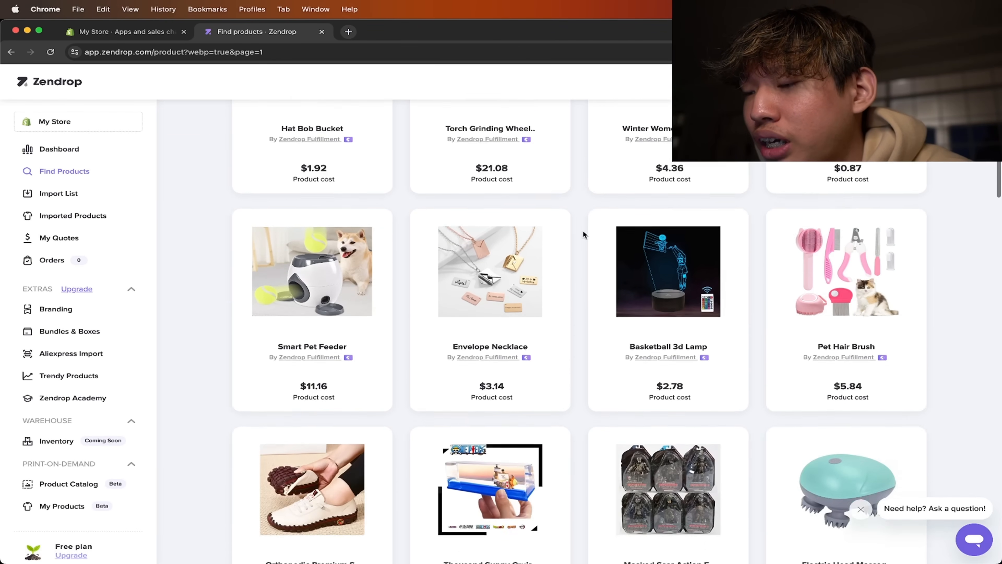
pyautogui.click(856, 366)
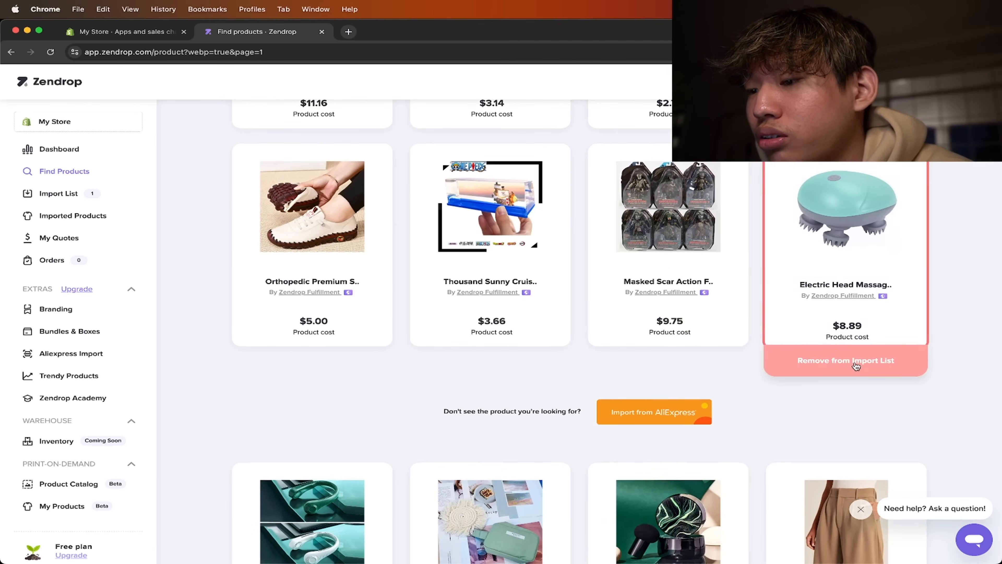
pyautogui.click(844, 250)
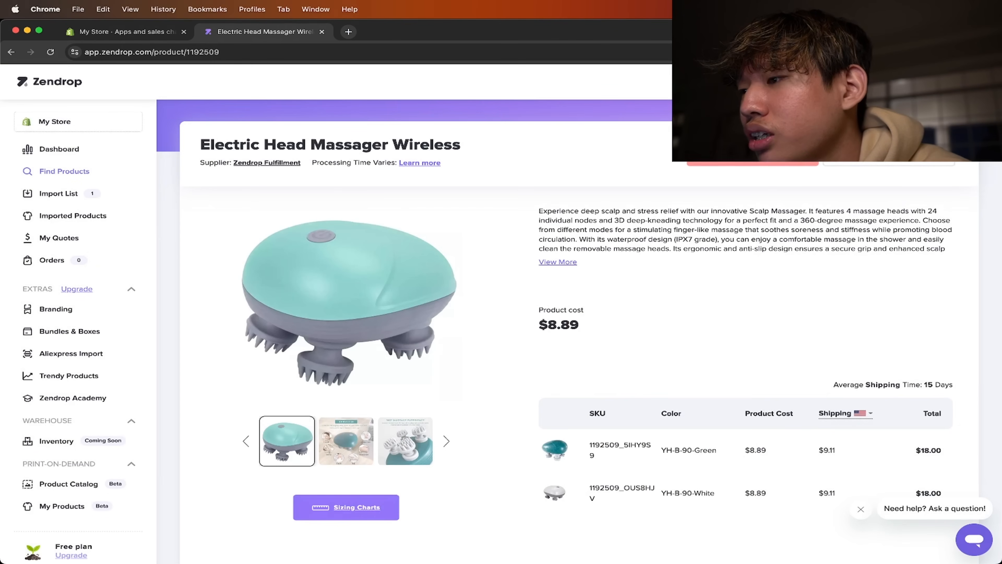
pyautogui.scroll(-2, 807, 180)
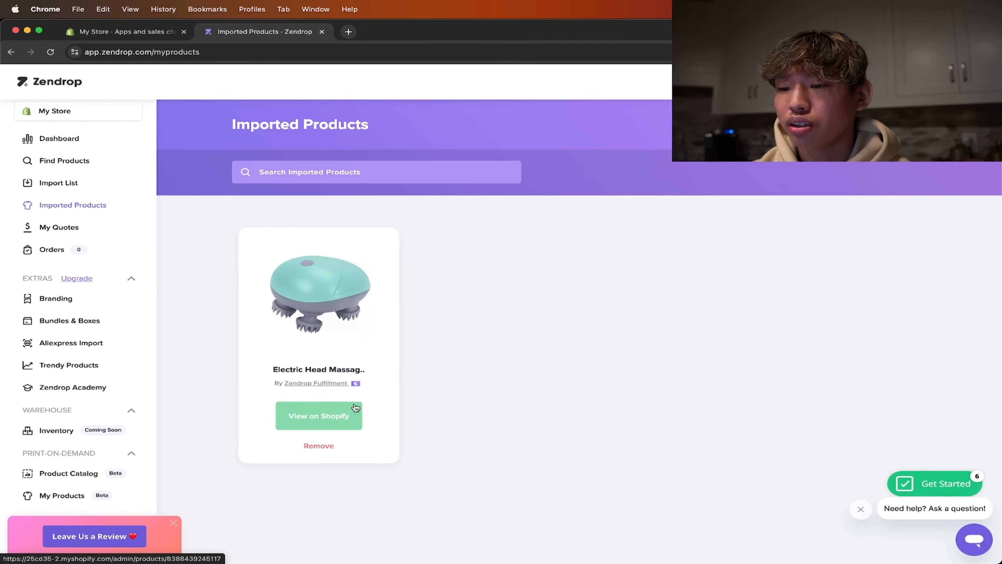
# - Open the imported Electric Head Massager's product page in Shopify and look over its description and media
pyautogui.click(332, 418)
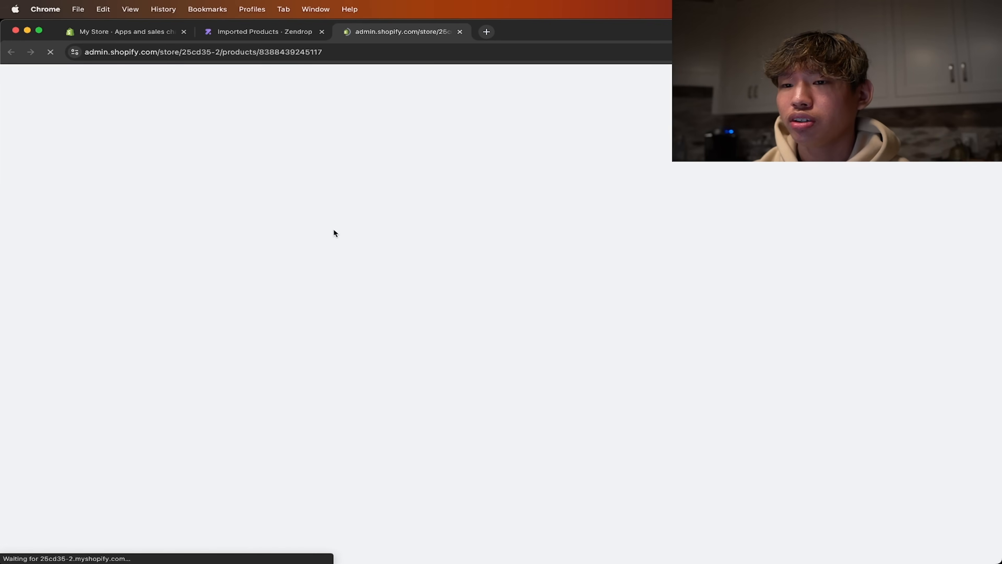
pyautogui.scroll(-5, 427, 304)
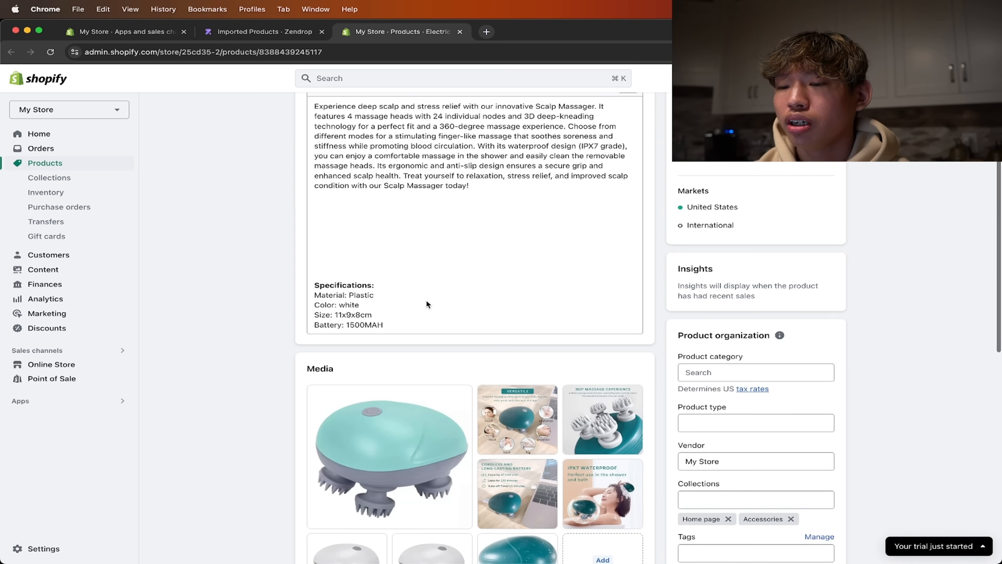
pyautogui.scroll(3, 426, 304)
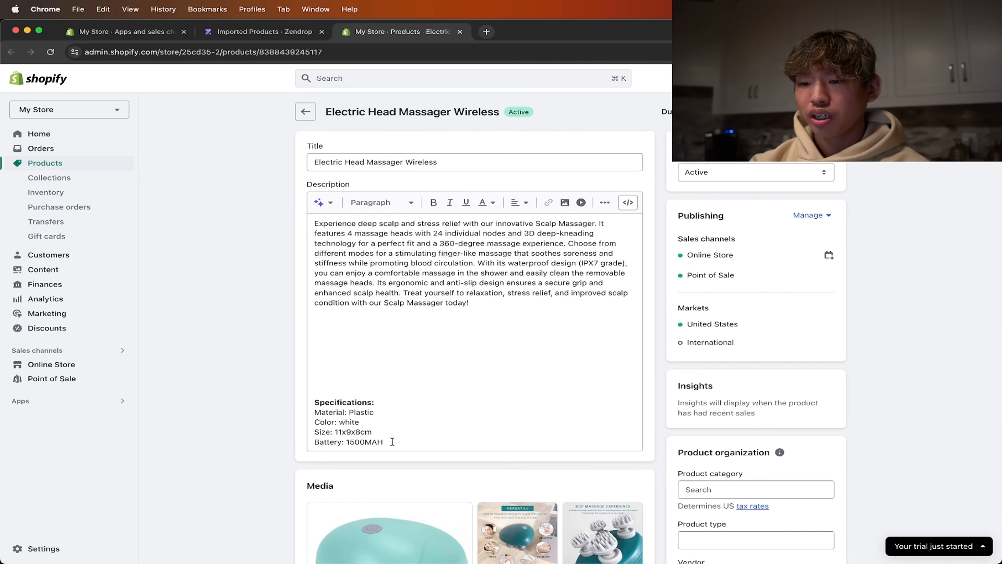
# - Delete the product's entire description, including the specifications, and save the product
pyautogui.moveTo(392, 441); pyautogui.dragTo(311, 406)
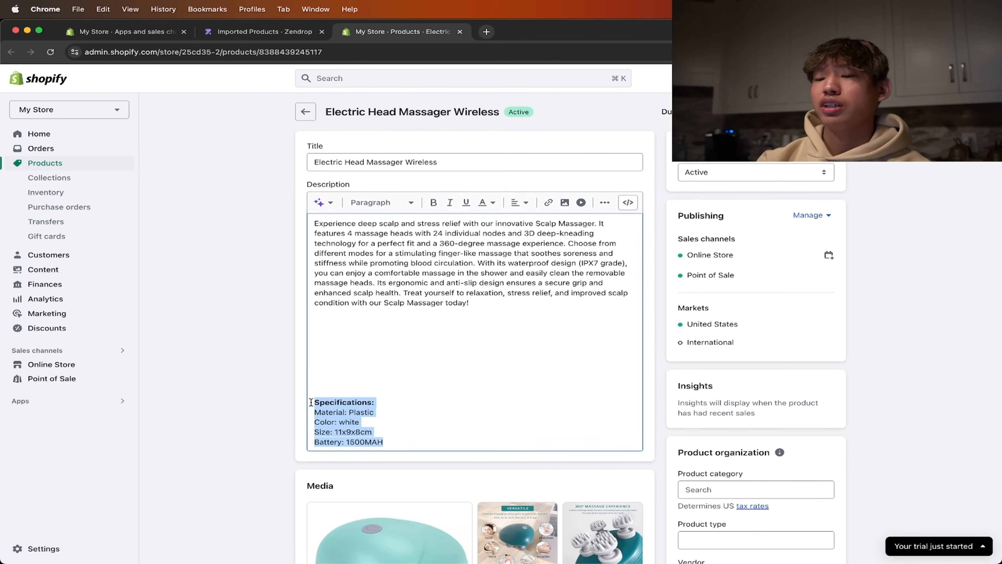
pyautogui.click(369, 435)
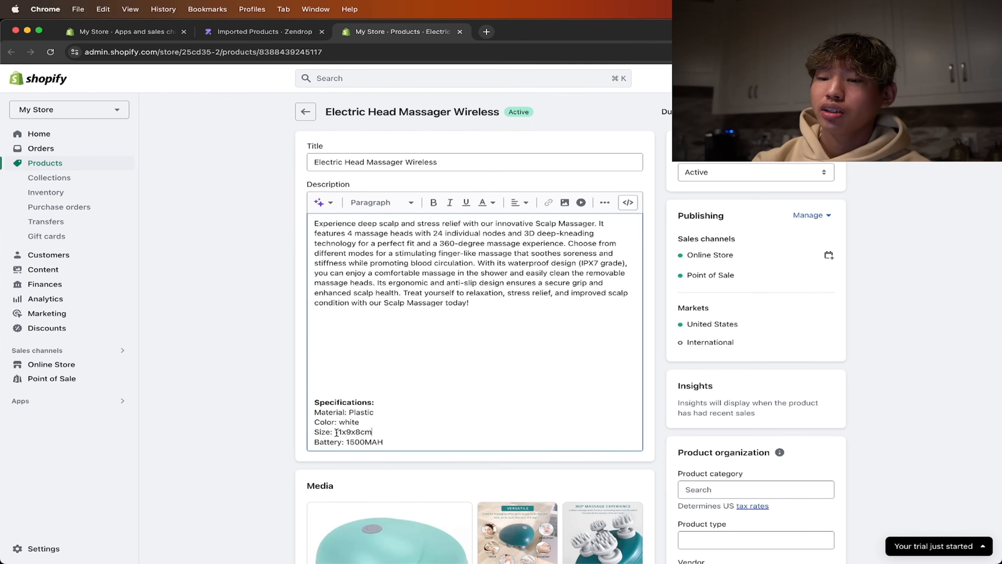
pyautogui.moveTo(336, 431); pyautogui.dragTo(377, 432)
pyautogui.click(377, 431)
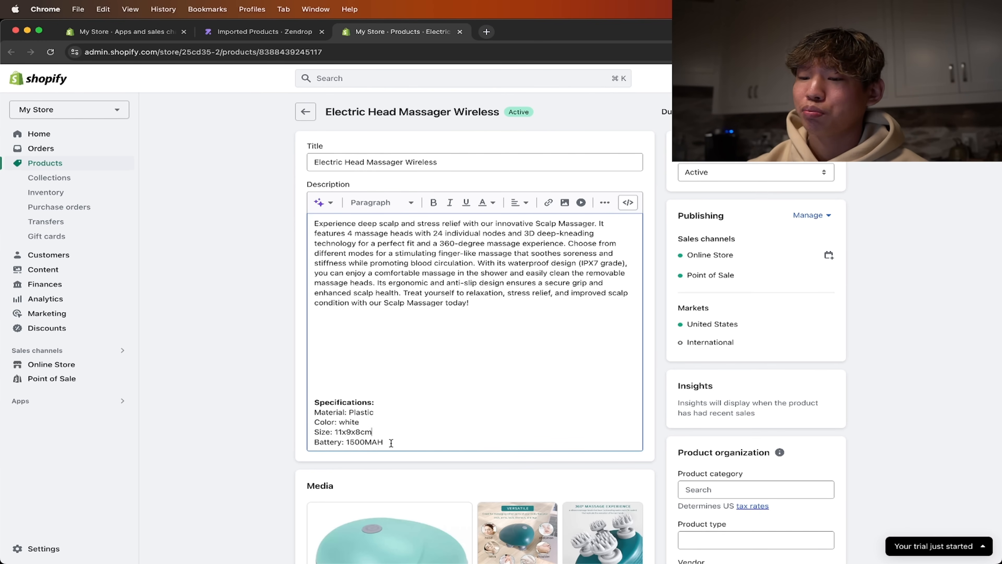
pyautogui.moveTo(391, 442); pyautogui.dragTo(313, 217)
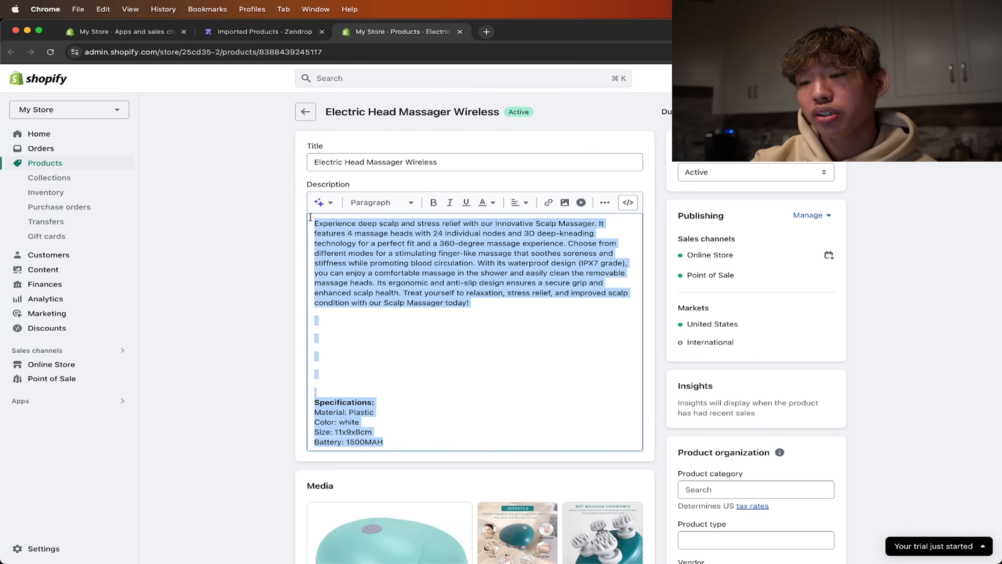
pyautogui.press('BackSpace')
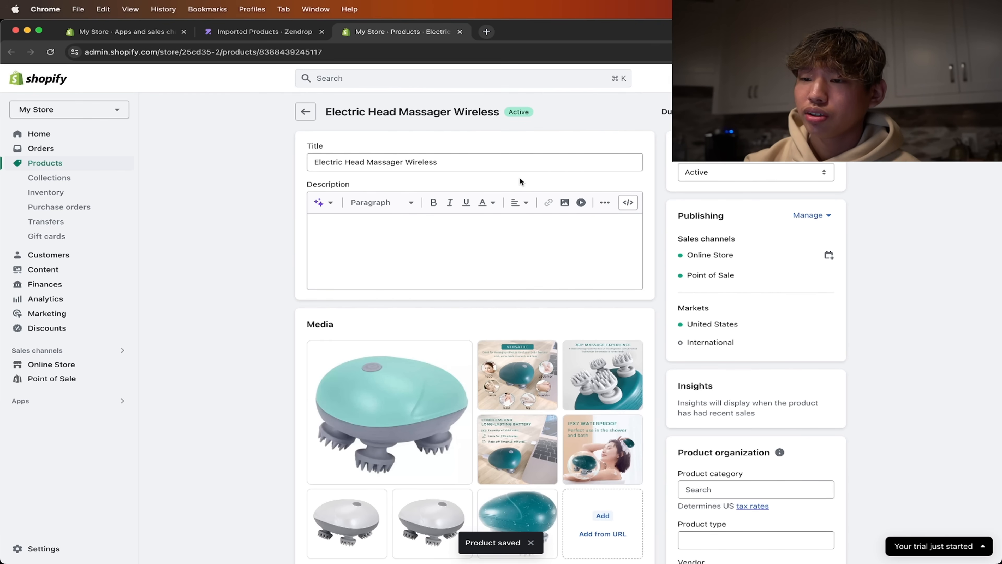
# - Change the product title to "MassagePal"
pyautogui.tripleClick(493, 163)
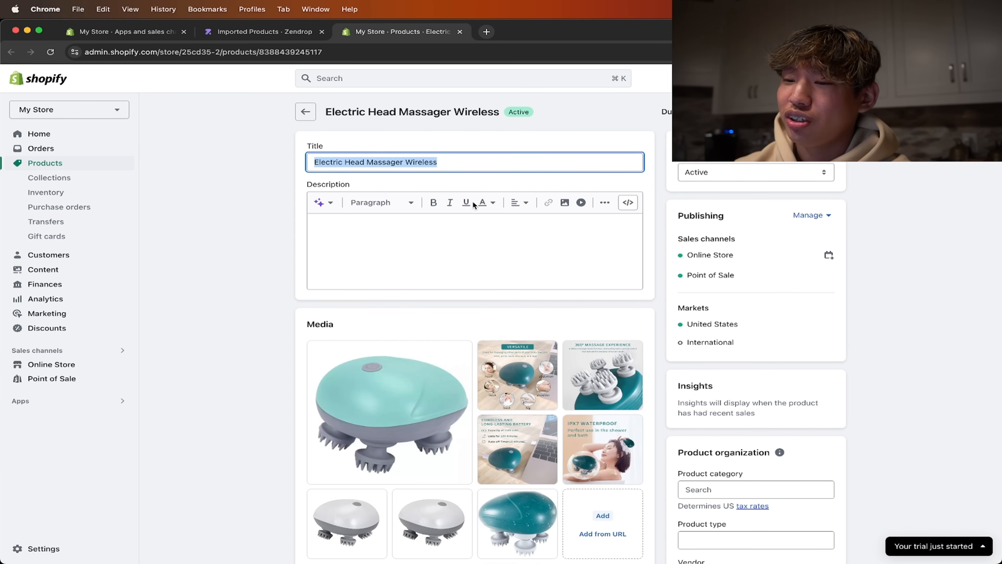
pyautogui.scroll(-3, 443, 253)
pyautogui.scroll(3, 443, 255)
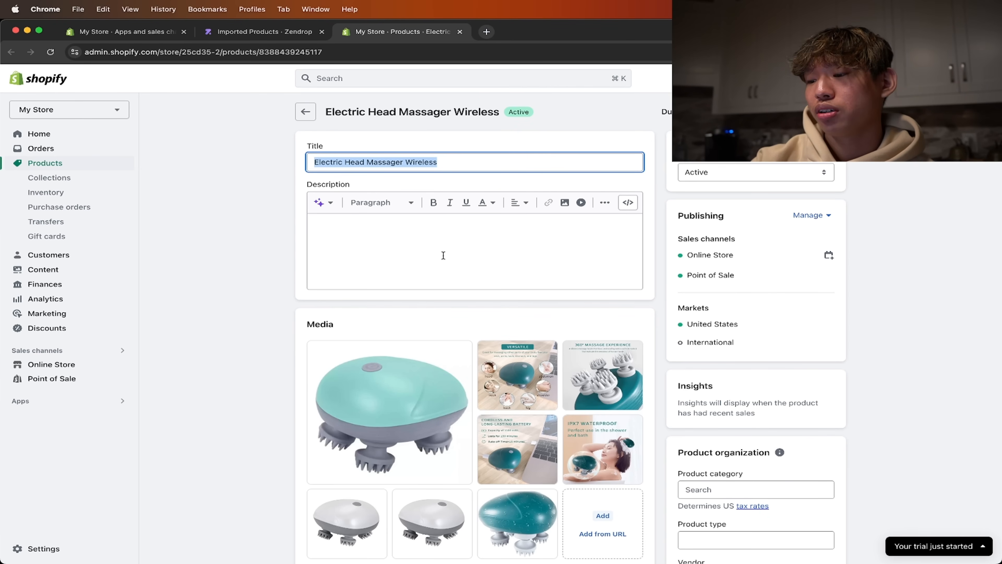
pyautogui.write('Min')
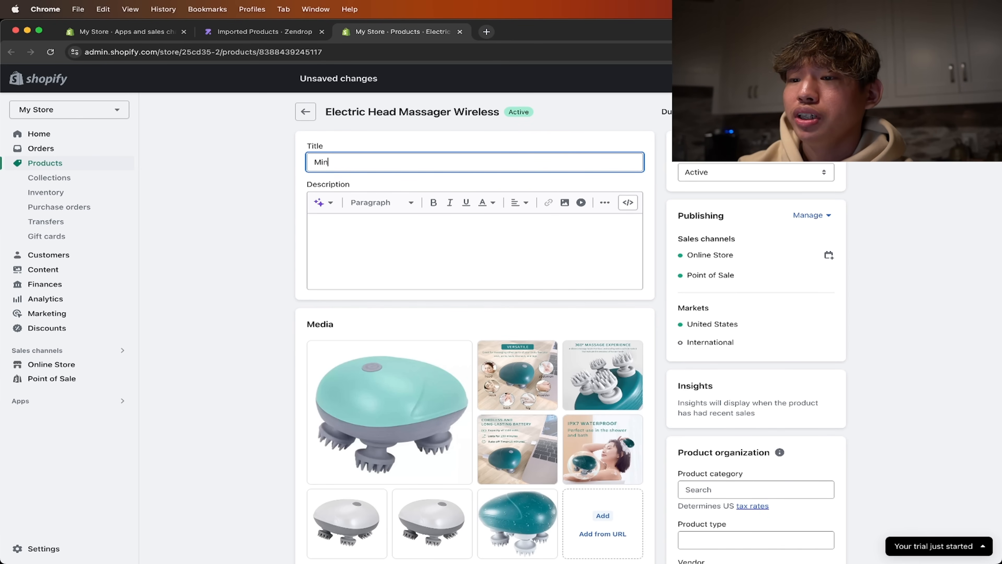
pyautogui.press('BackSpace')
pyautogui.press('BackSpace')
pyautogui.press('BackSpace')
pyautogui.press('BackSpace')
pyautogui.press('BackSpace')
pyautogui.press('BackSpace')
pyautogui.press('BackSpace')
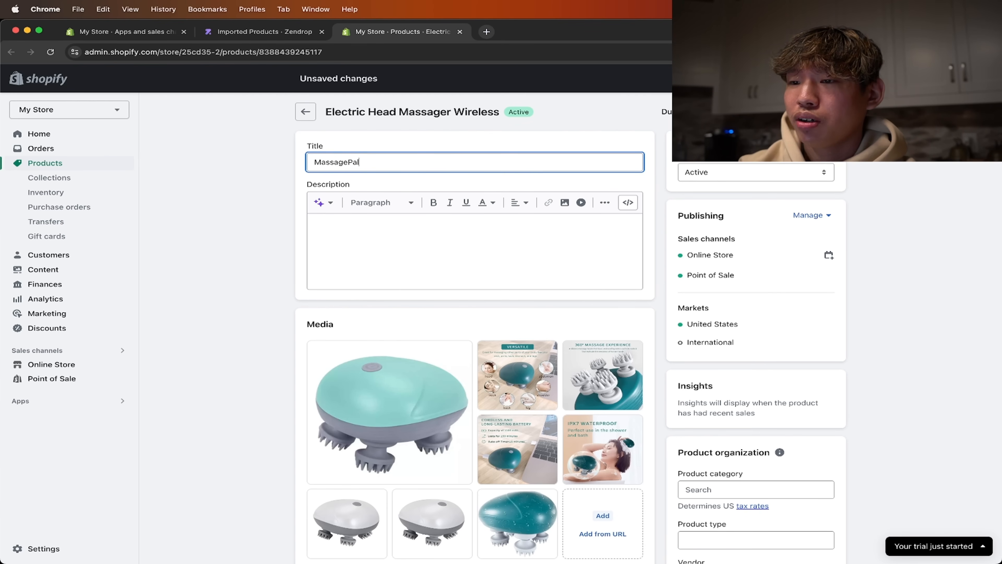
pyautogui.click(263, 236)
# - Search Google in a new browser tab for "tm copy paste"
pyautogui.click(486, 32)
pyautogui.write('tm')
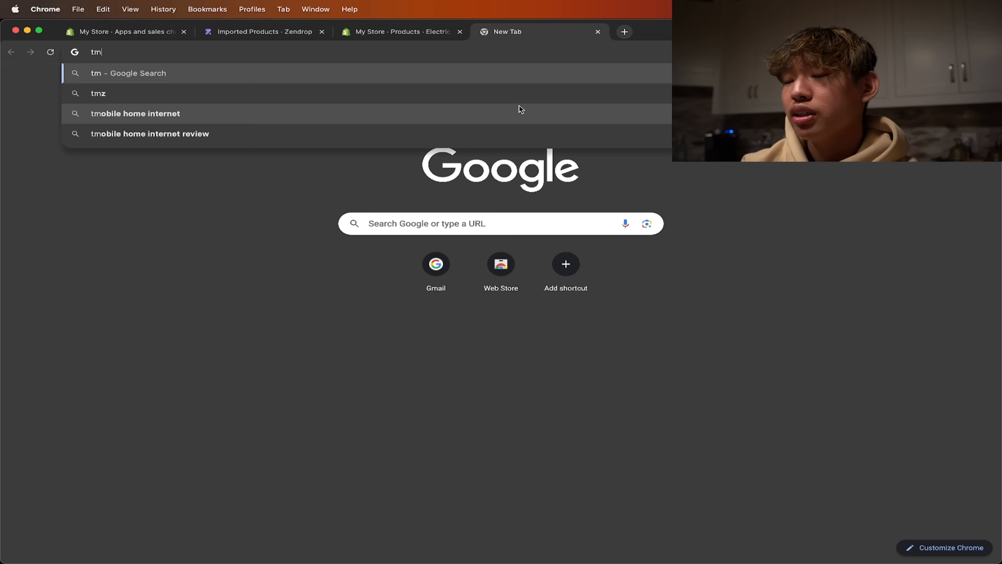
pyautogui.write(' copy')
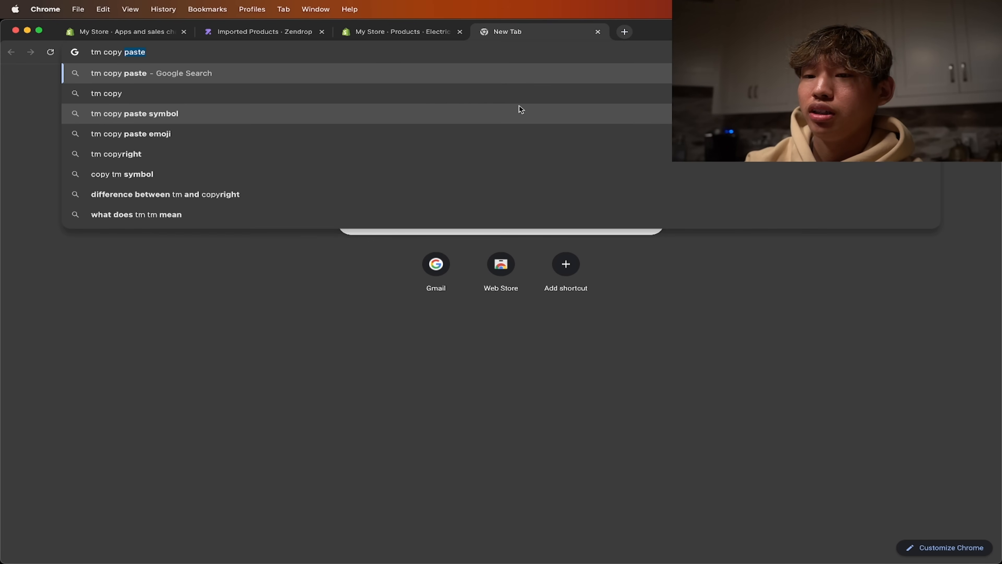
pyautogui.press('Return')
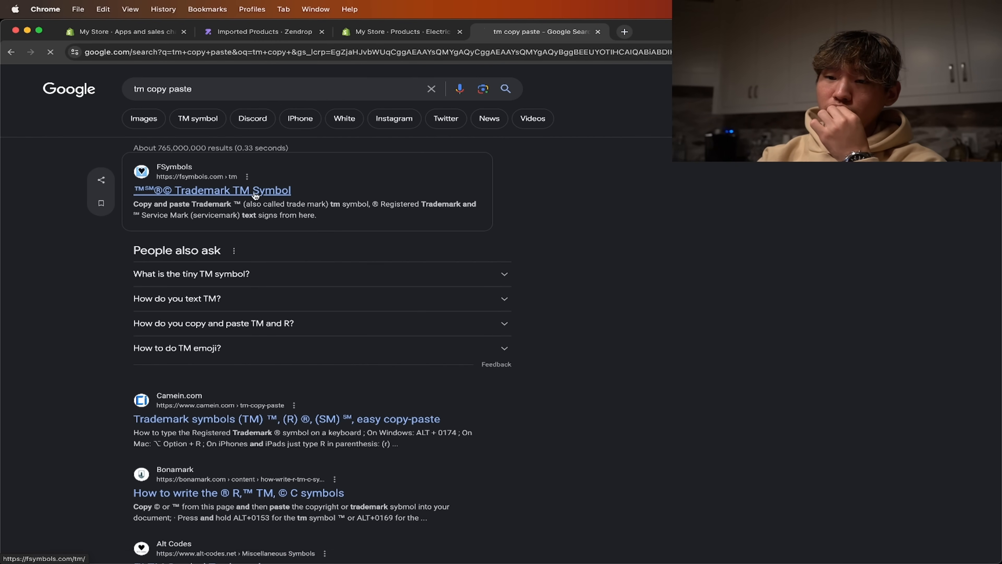
# - Copy the ™ symbol from the FSymbols trademark page, add it to the Shopify product title as "MassagePal™", and save
pyautogui.click(248, 191)
pyautogui.click(229, 225)
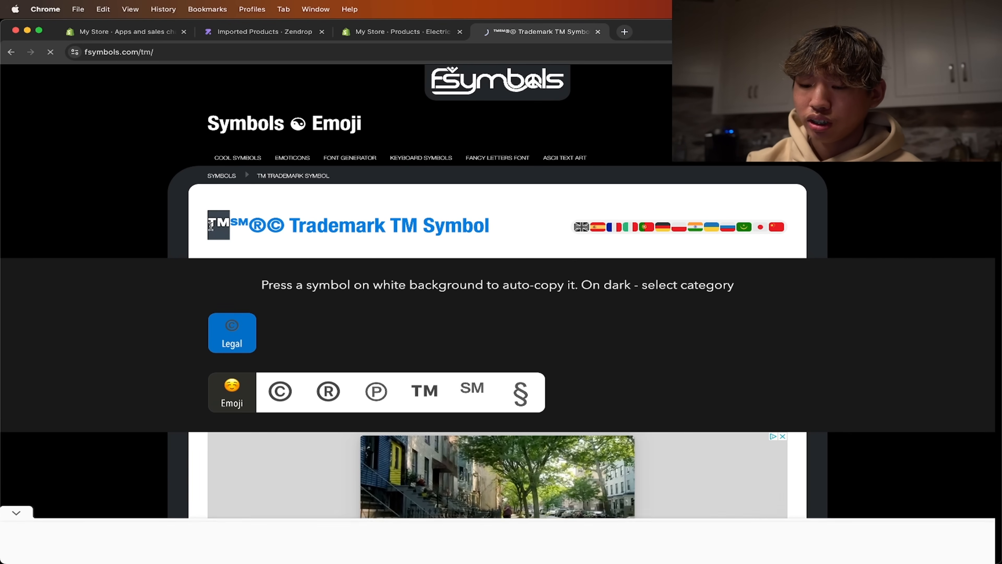
pyautogui.click(398, 34)
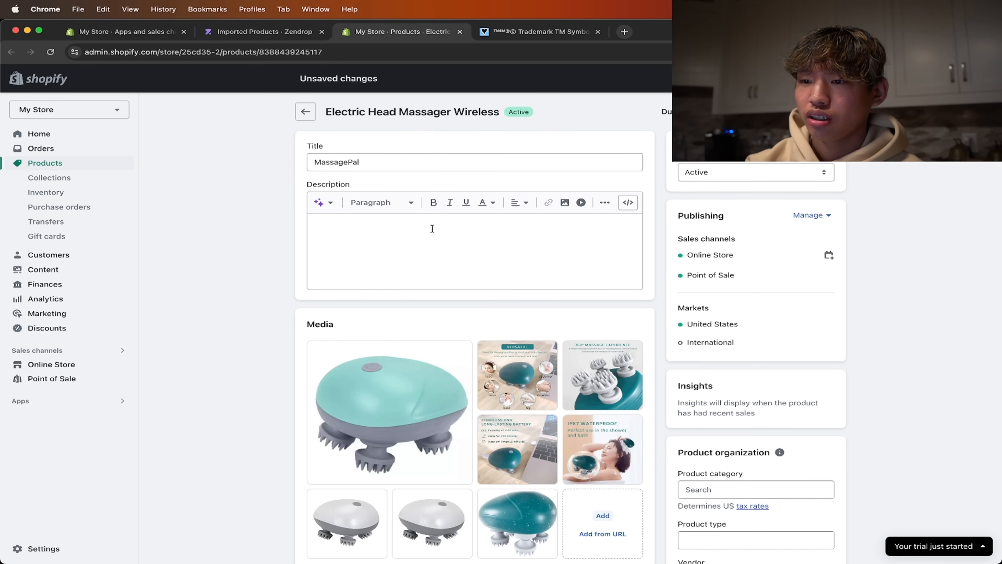
pyautogui.click(448, 166)
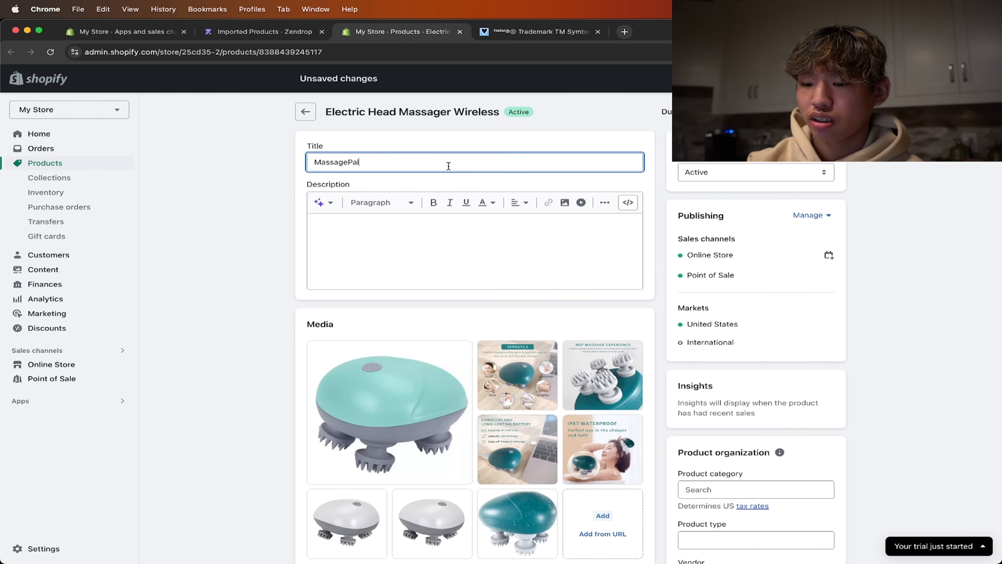
pyautogui.click(513, 136)
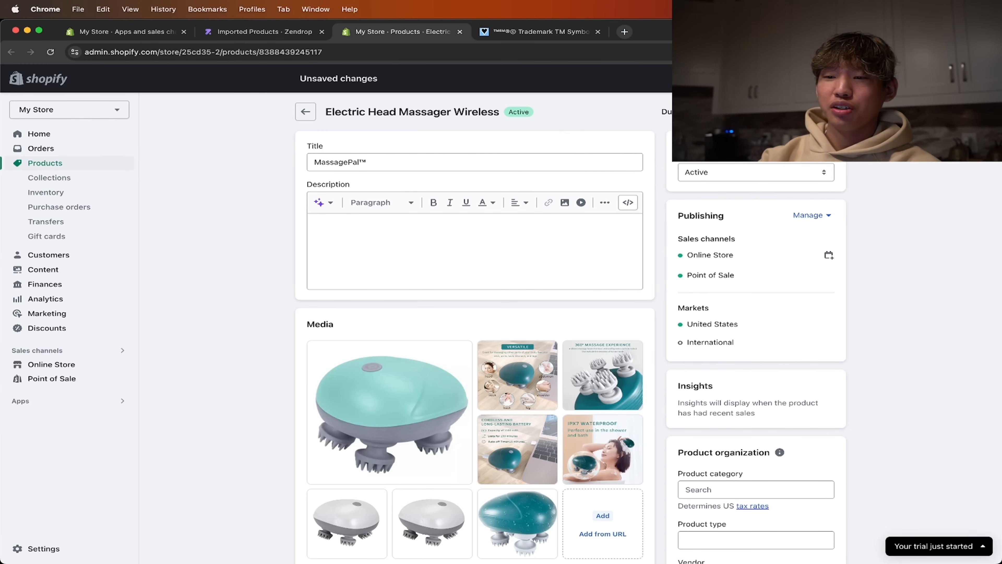
# - Preview the product's media at full size, going from the Versatile infographic through to the white massager photo
pyautogui.scroll(-5, 669, 238)
pyautogui.scroll(2, 613, 303)
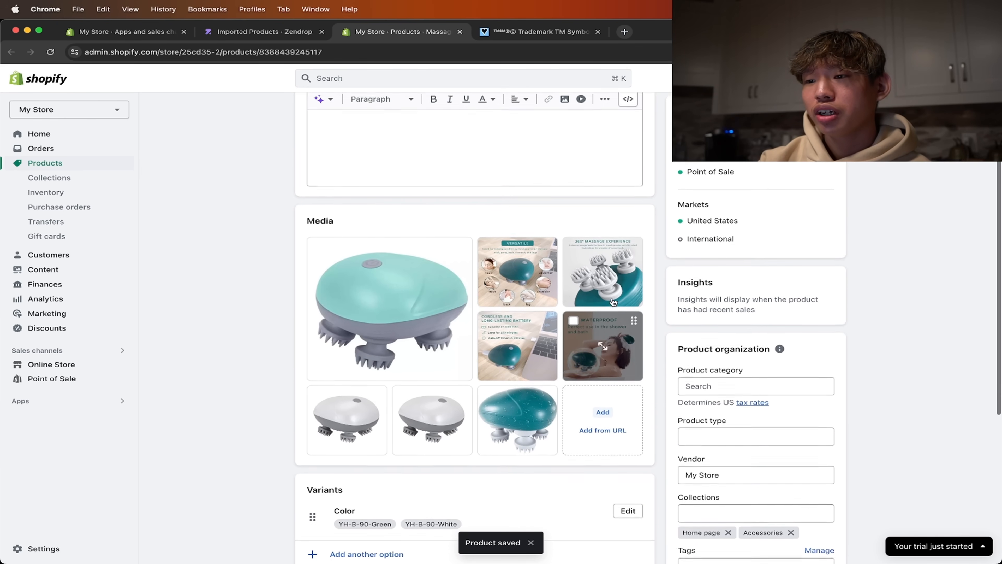
pyautogui.scroll(-3, 391, 298)
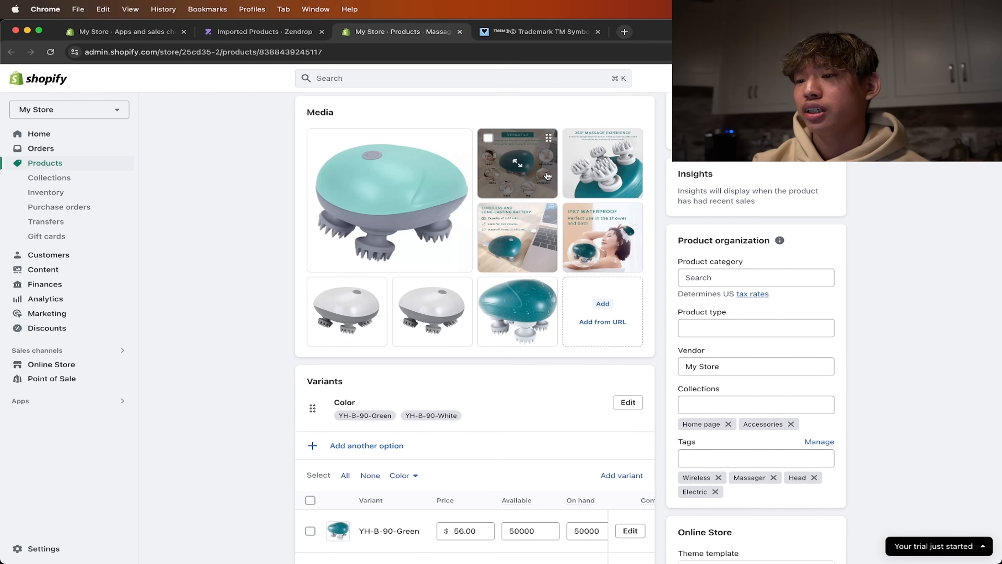
pyautogui.click(527, 171)
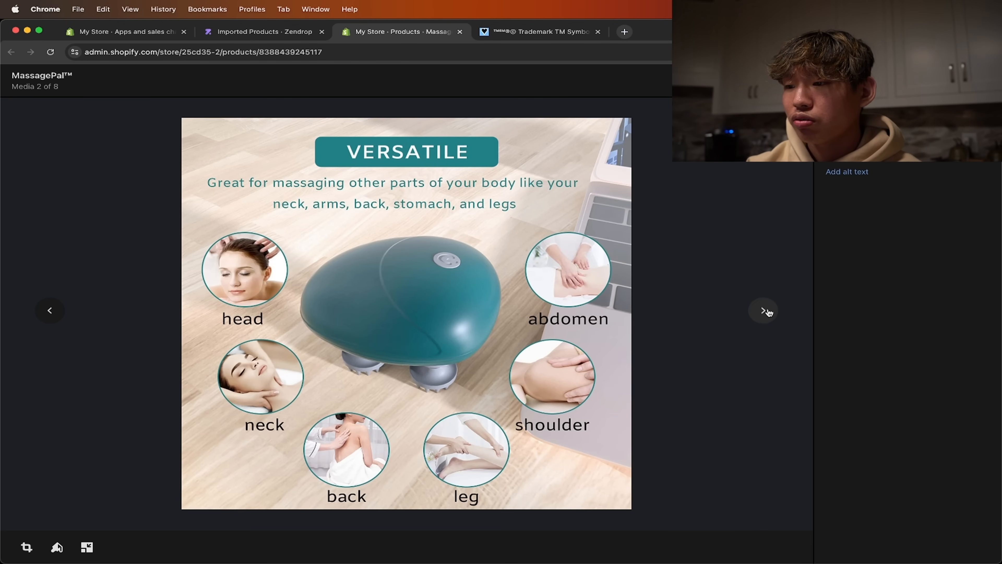
pyautogui.click(765, 311)
pyautogui.click(764, 311)
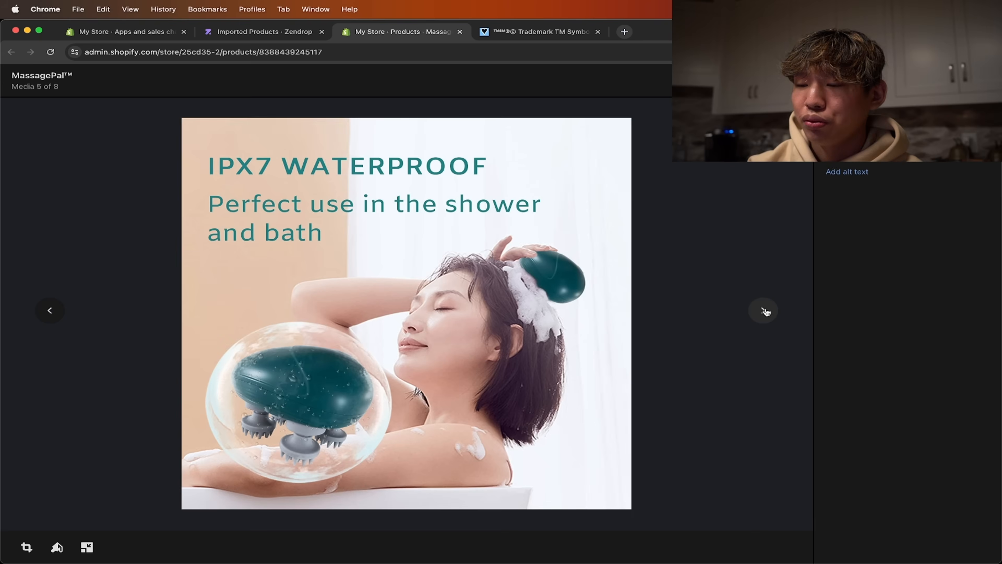
pyautogui.click(764, 311)
pyautogui.click(765, 311)
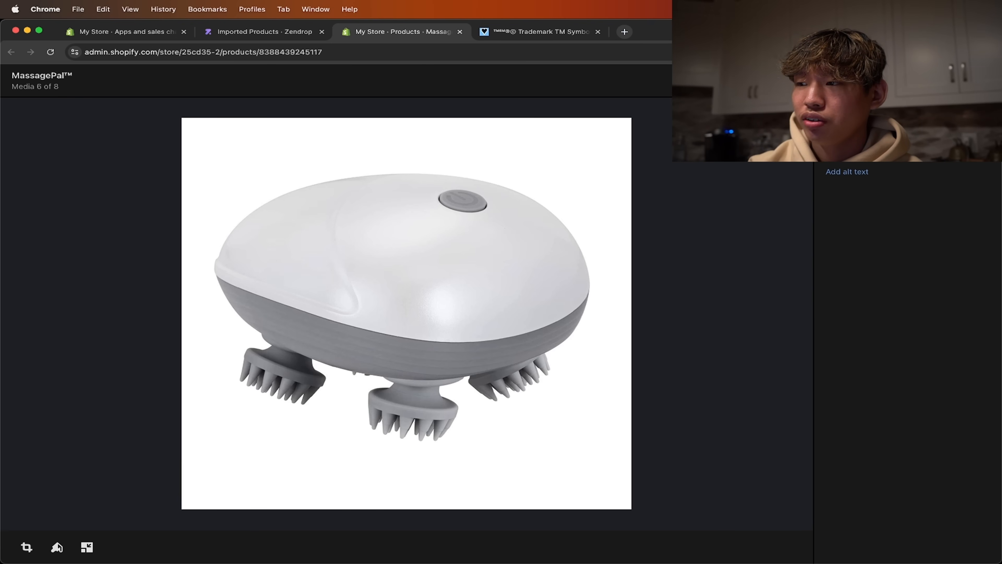
pyautogui.press('Escape')
# - View the main massager image enlarged and go through the following feature infographics up to the battery one
pyautogui.scroll(1, 457, 266)
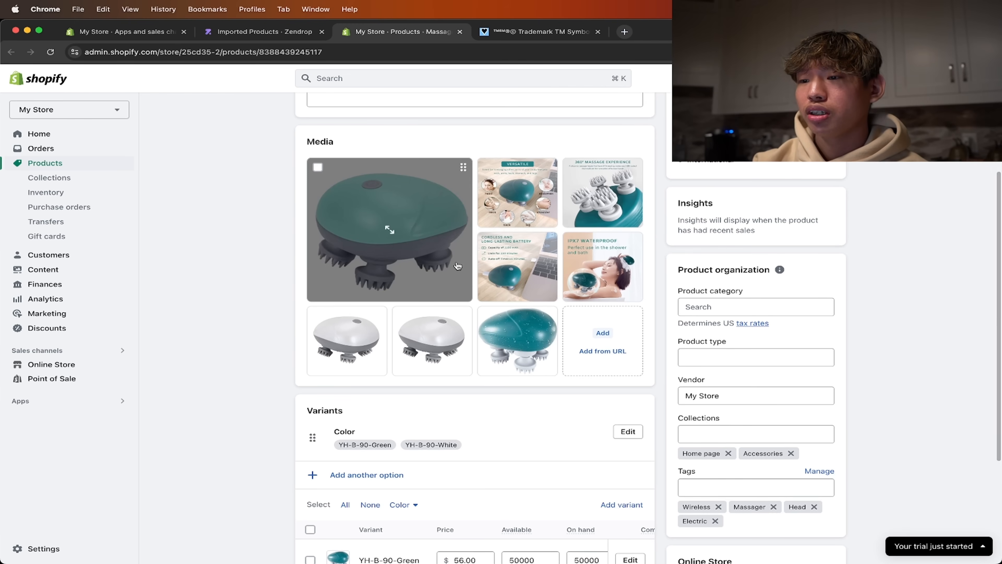
pyautogui.scroll(-1, 454, 260)
pyautogui.click(439, 228)
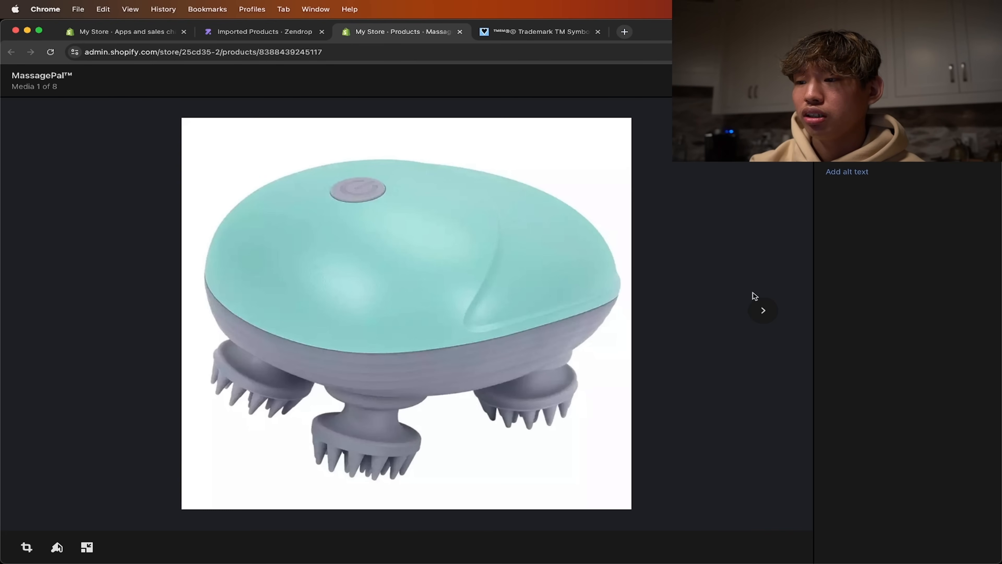
pyautogui.click(763, 310)
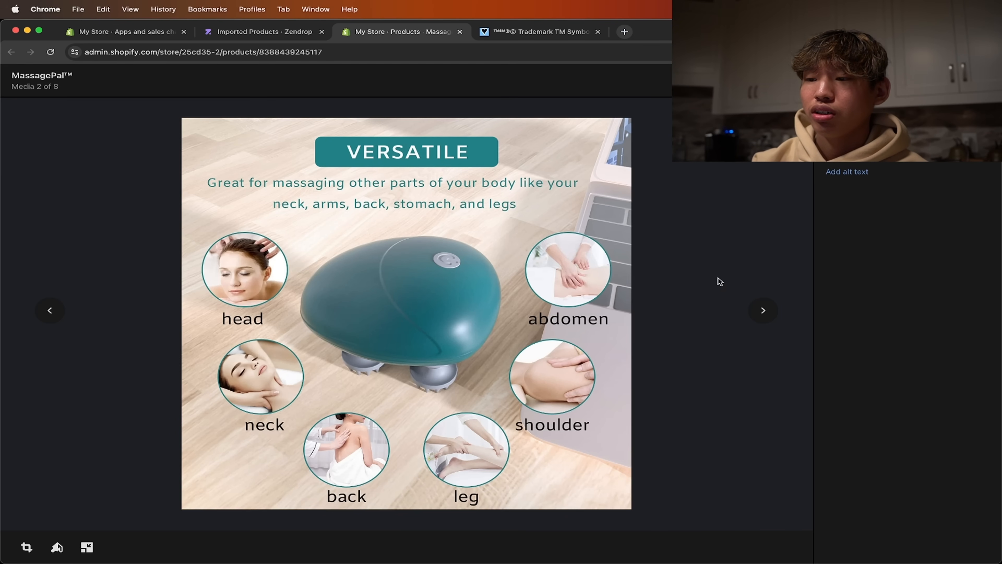
pyautogui.click(764, 310)
pyautogui.click(764, 310)
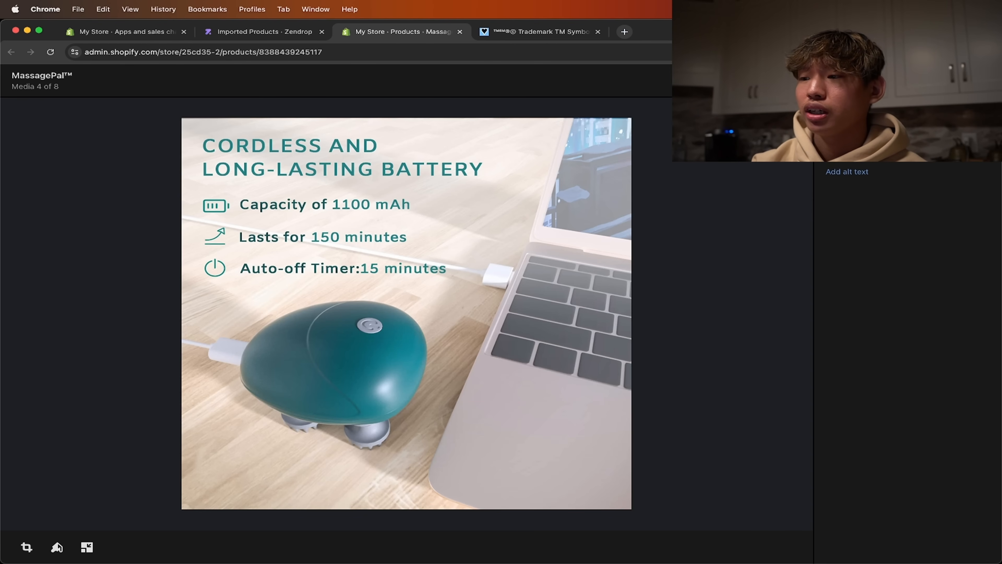
pyautogui.press('Escape')
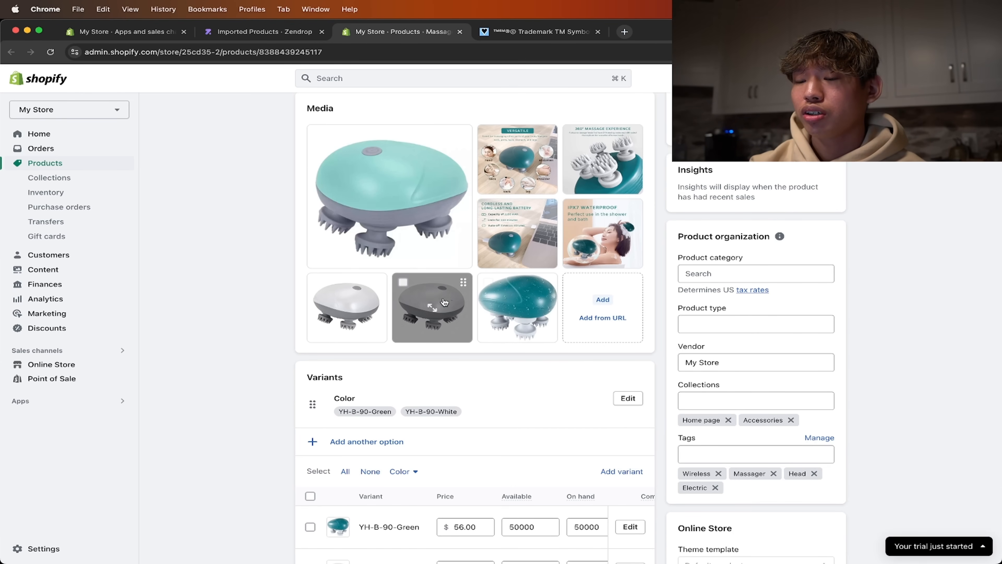
# - Replace the YH-B-90-Green value of the product's Color option with "Green"
pyautogui.scroll(-4, 417, 283)
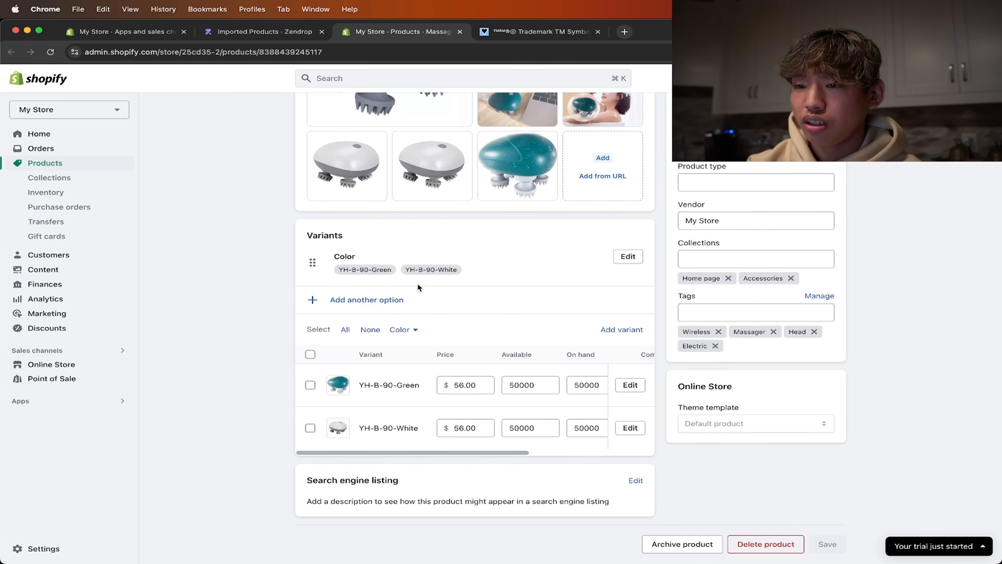
pyautogui.click(627, 256)
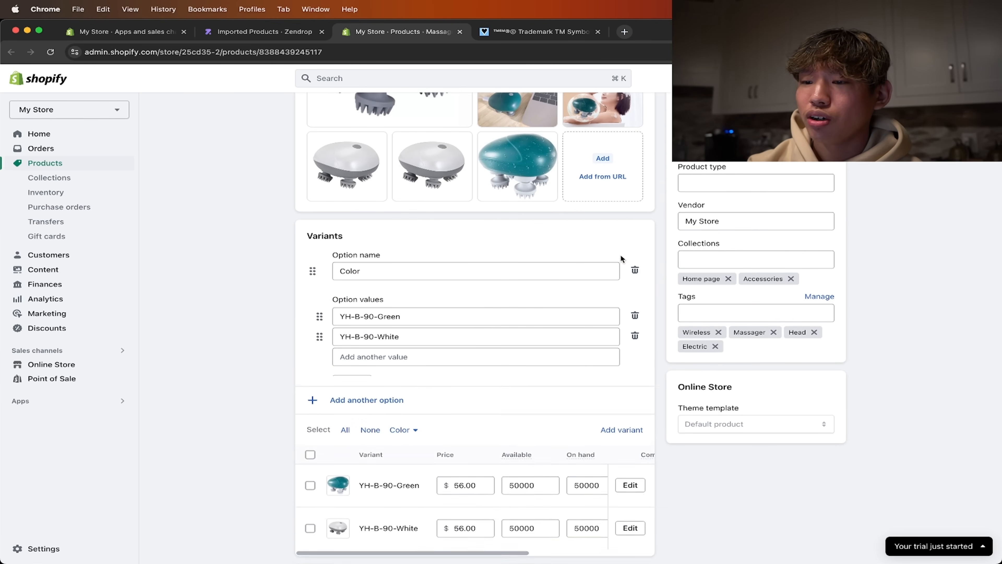
pyautogui.scroll(-2, 351, 263)
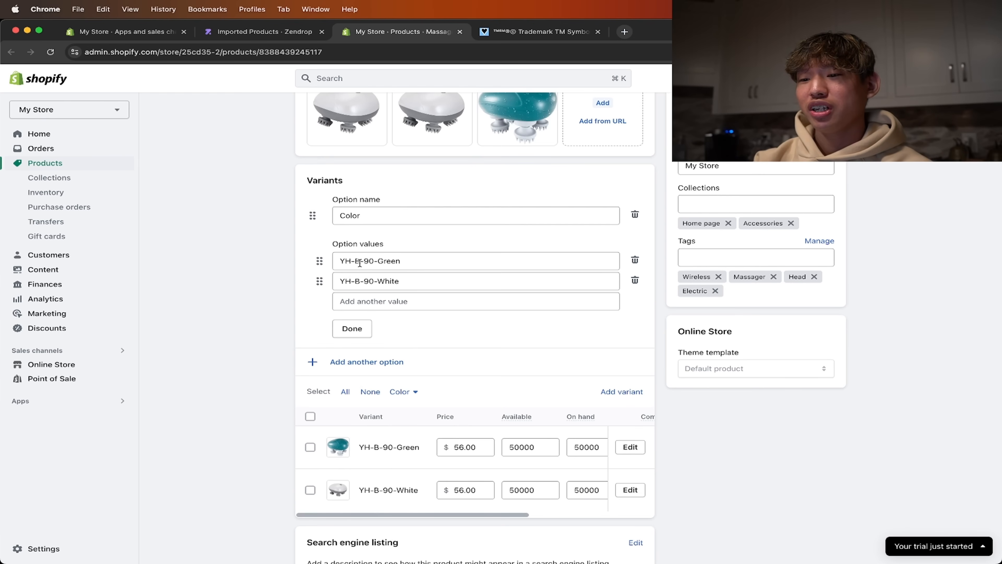
pyautogui.tripleClick(405, 263)
pyautogui.write('Light Gre')
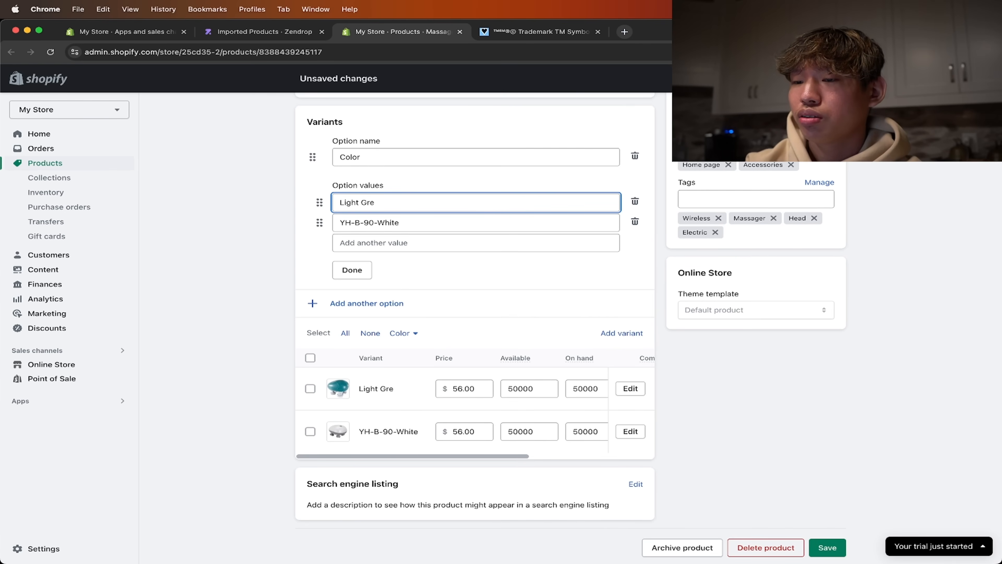
pyautogui.press('BackSpace')
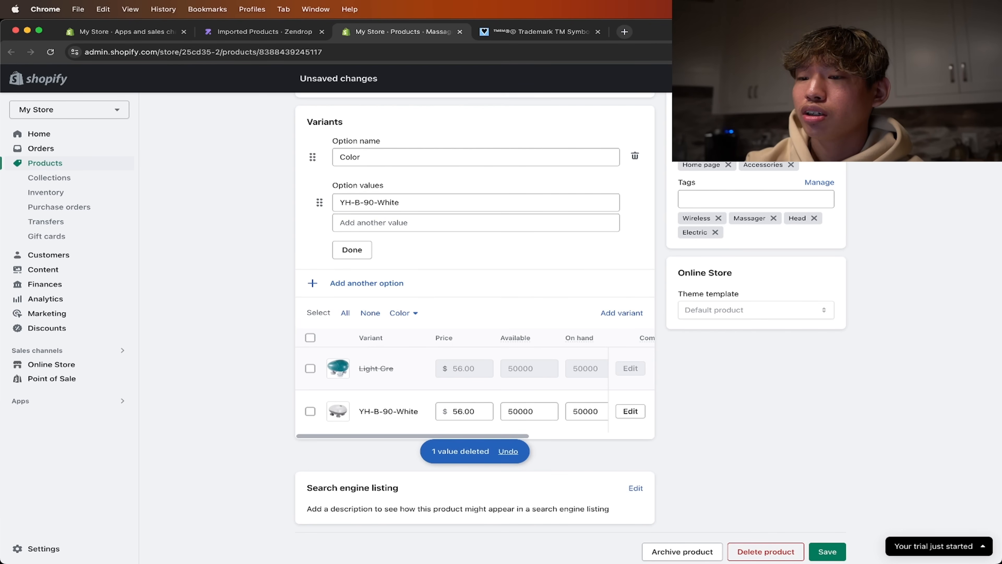
pyautogui.tripleClick(400, 197)
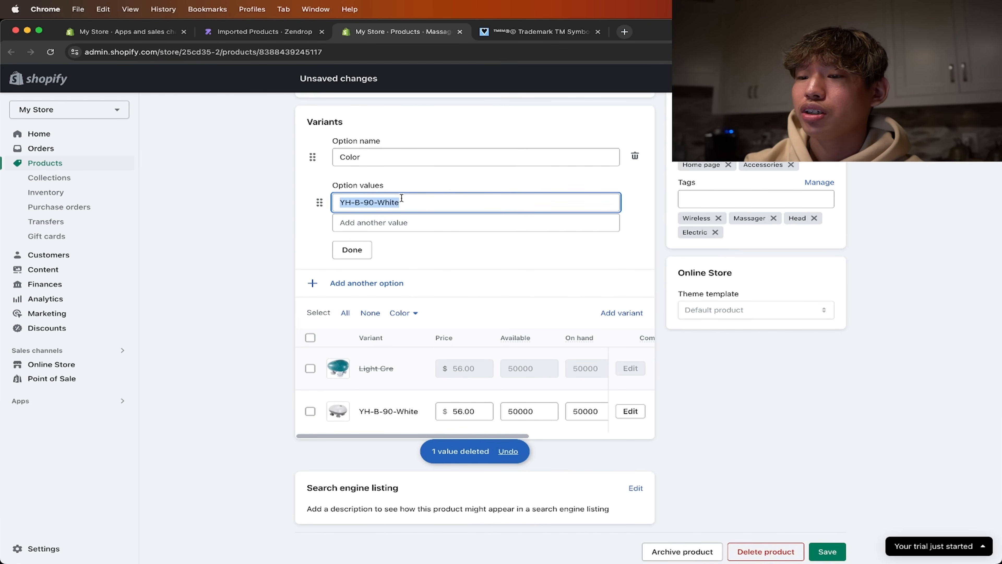
pyautogui.click(404, 223)
pyautogui.write('Green')
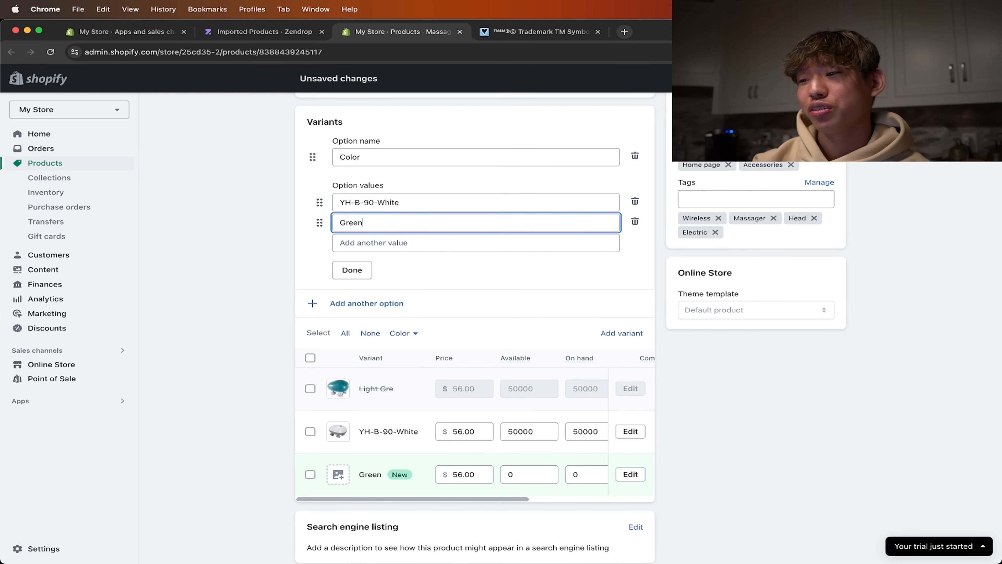
pyautogui.press('Return')
pyautogui.click(663, 279)
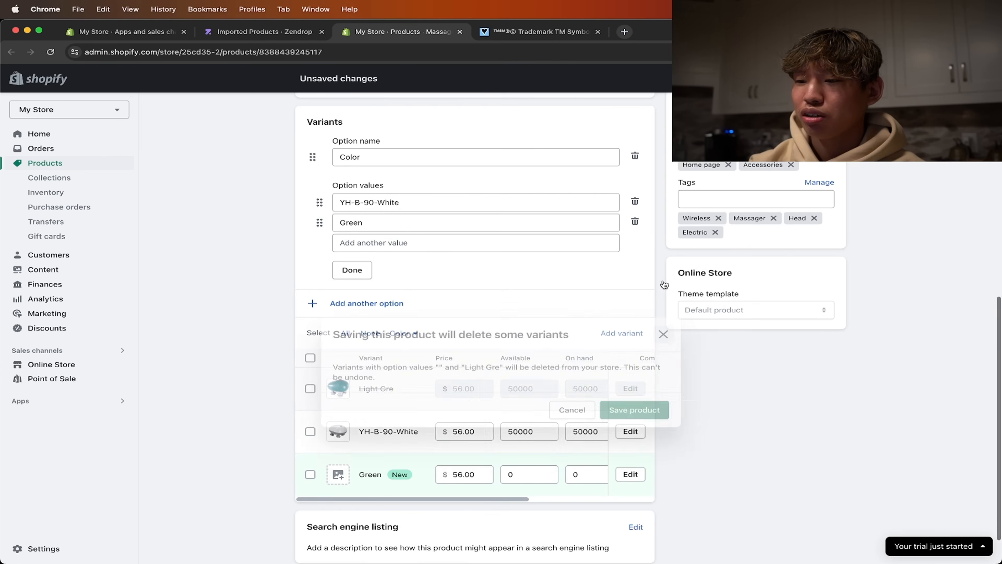
# - Rename the YH-B-90-White color value as "White" and save the product
pyautogui.tripleClick(493, 197)
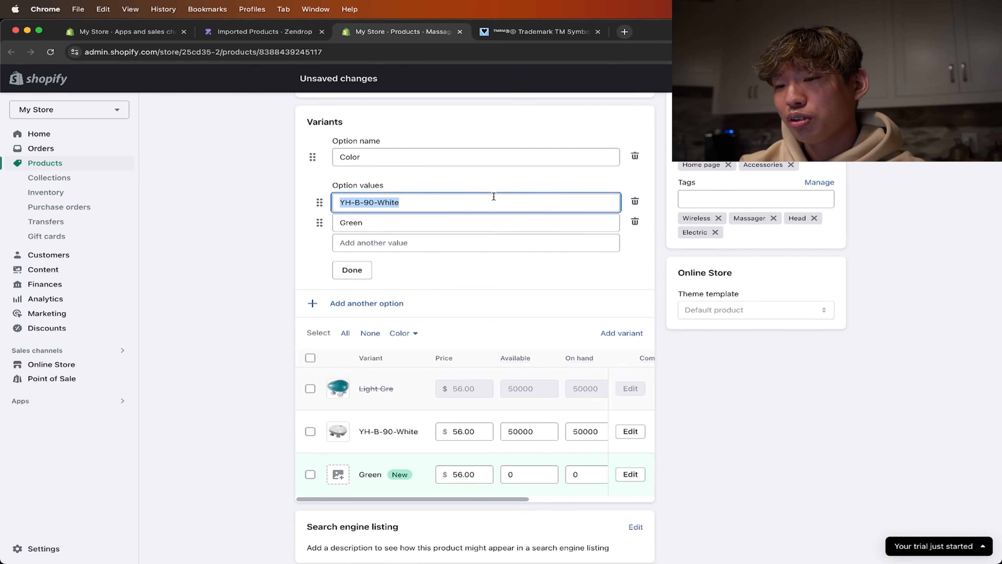
pyautogui.write('w')
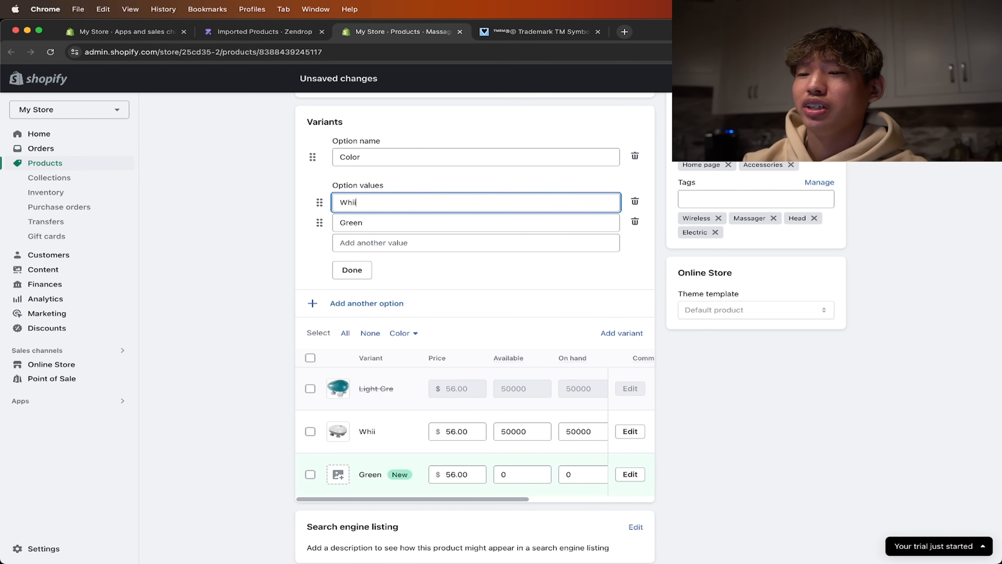
pyautogui.click(830, 78)
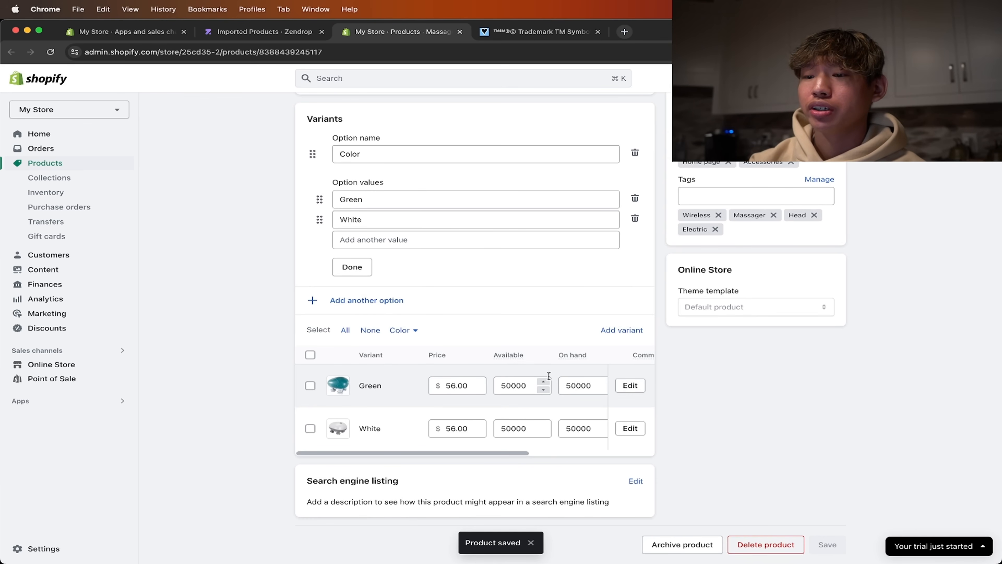
# - Open the Green variant's details, close the trademark symbol browser tab, and review the variant's pricing and inventory
pyautogui.scroll(3, 400, 277)
pyautogui.scroll(-2, 400, 255)
pyautogui.scroll(-1, 394, 257)
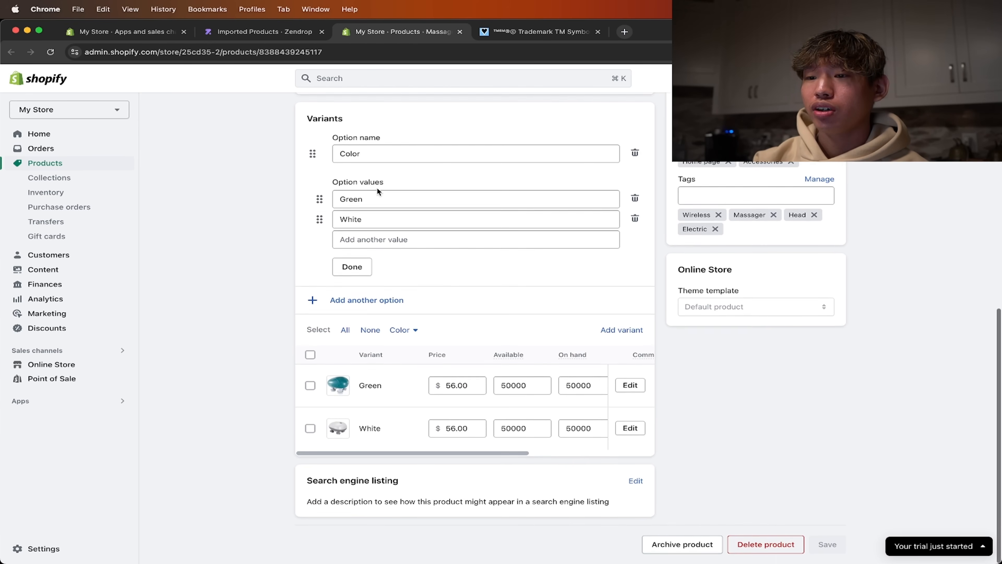
pyautogui.click(630, 386)
pyautogui.scroll(-3, 576, 294)
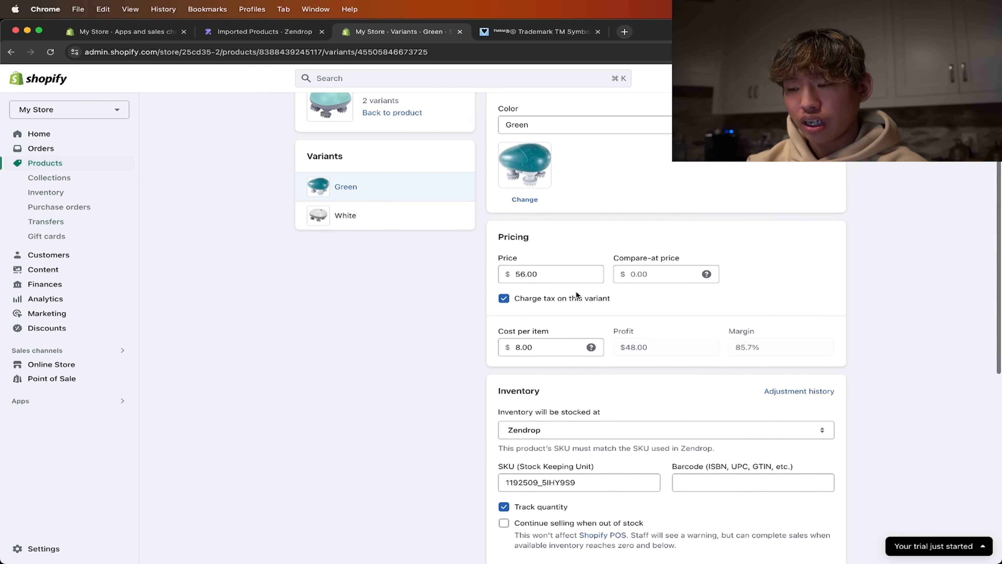
pyautogui.click(598, 31)
pyautogui.scroll(-3, 540, 172)
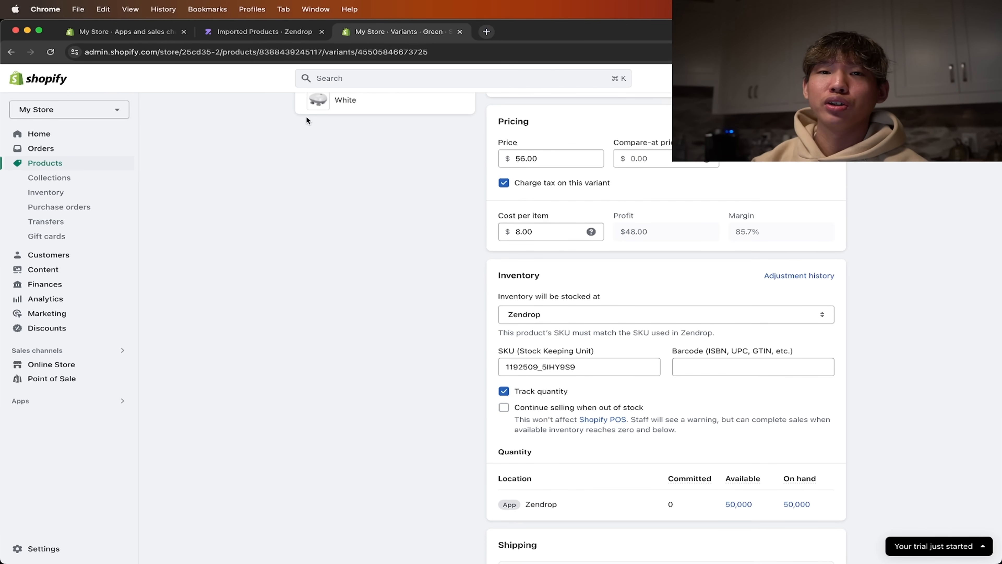
# - Switch to Zendrop, open the imported Electric Head Massager's product page, and close the Get Started checklist
pyautogui.click(282, 32)
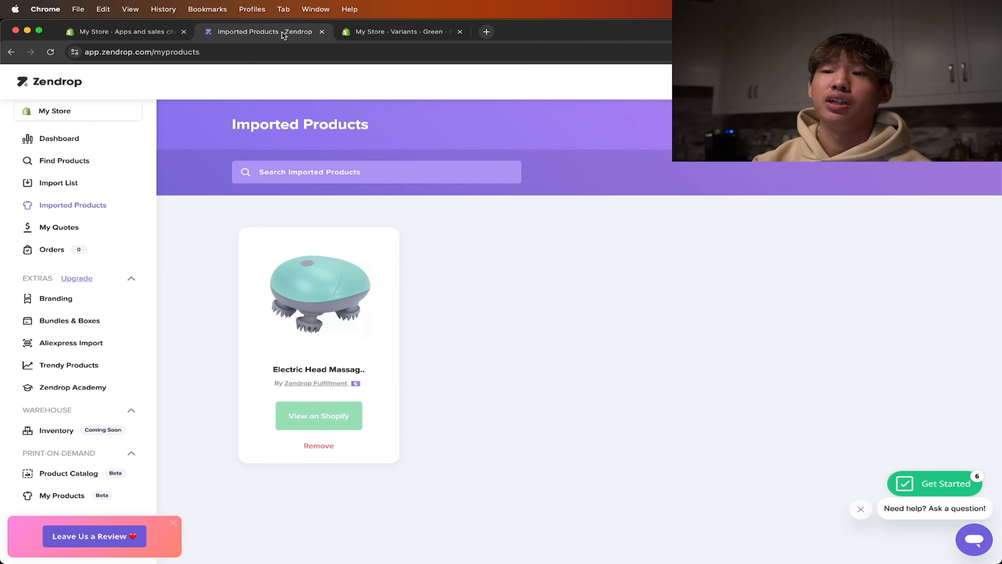
pyautogui.click(354, 367)
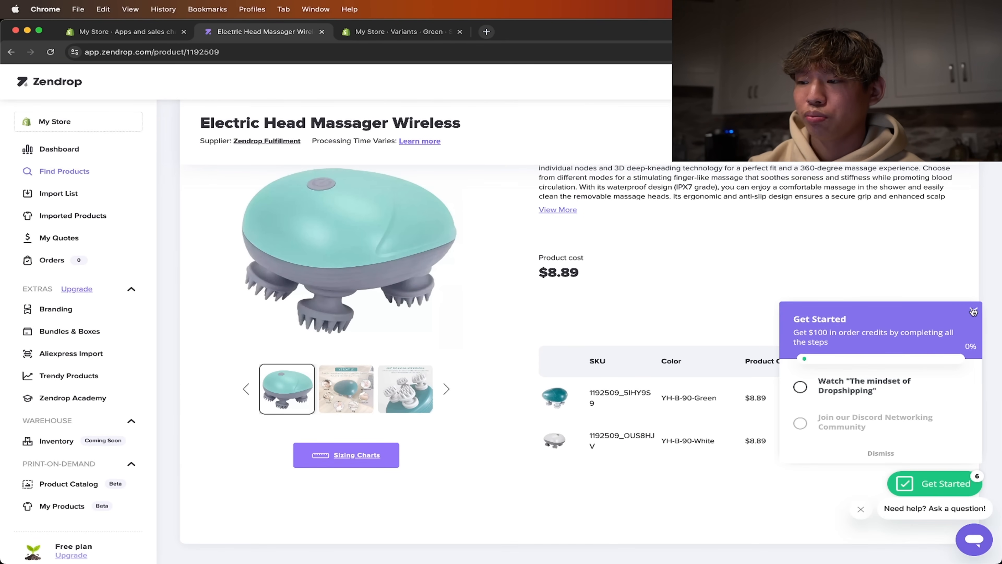
pyautogui.click(973, 312)
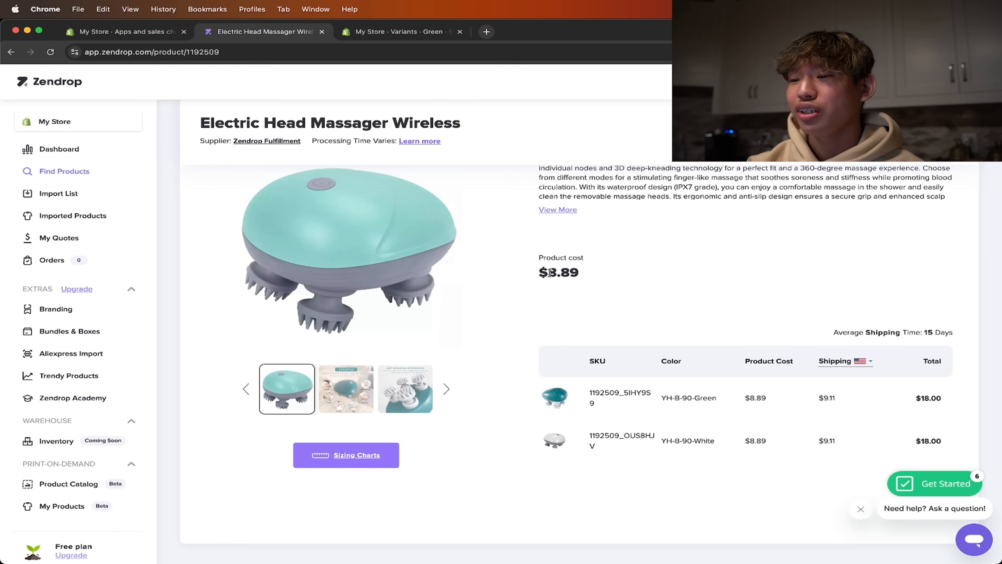
# - Examine the massager's product cost, shipping cost and total cost per variant on Zendrop
pyautogui.moveTo(550, 272); pyautogui.dragTo(578, 272)
pyautogui.click(595, 275)
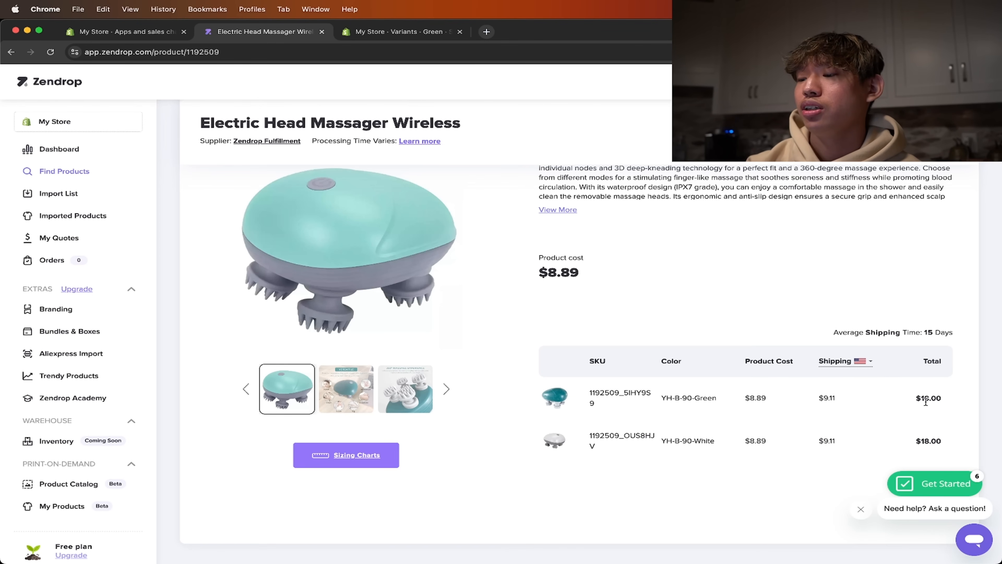
pyautogui.click(908, 396)
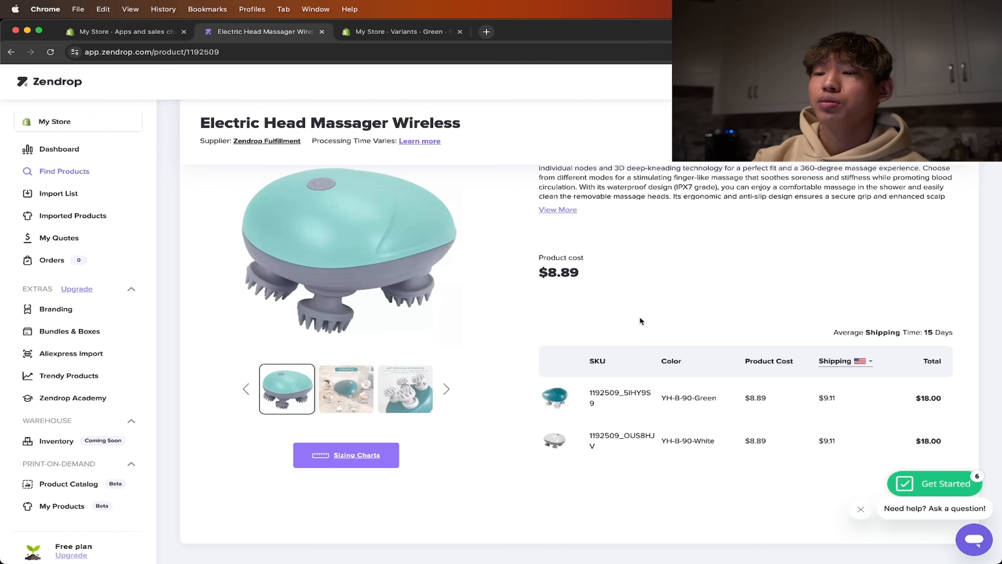
pyautogui.moveTo(585, 272); pyautogui.dragTo(536, 272)
pyautogui.click(830, 307)
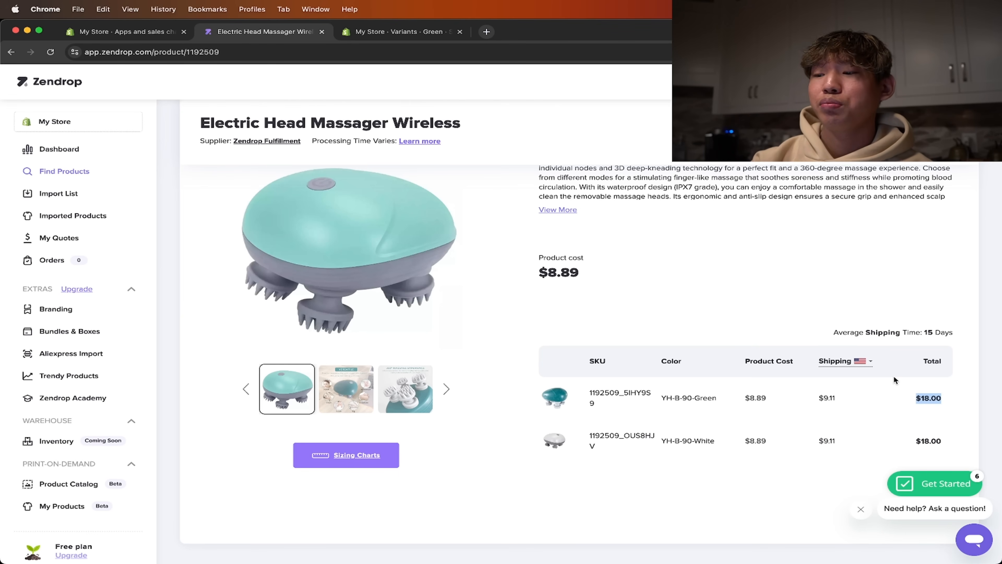
pyautogui.click(906, 307)
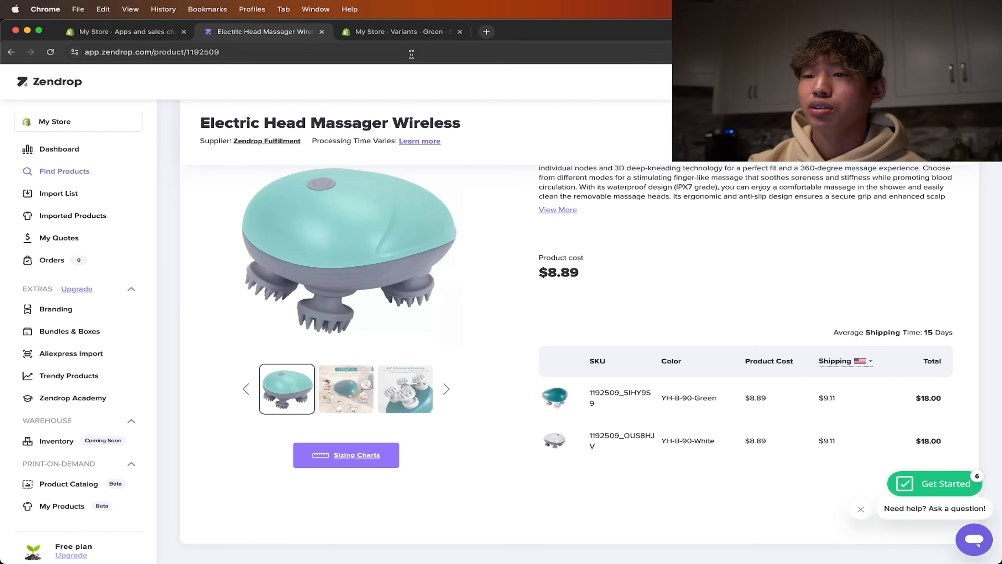
# - Switch back to the Green variant in Shopify and set its price to 34.99
pyautogui.click(400, 32)
pyautogui.click(553, 160)
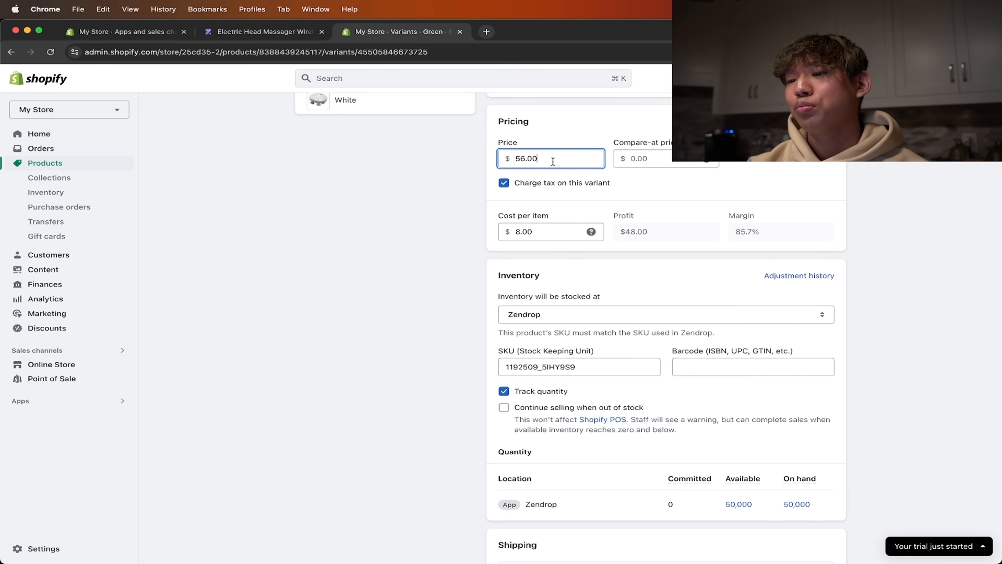
pyautogui.doubleClick(552, 160)
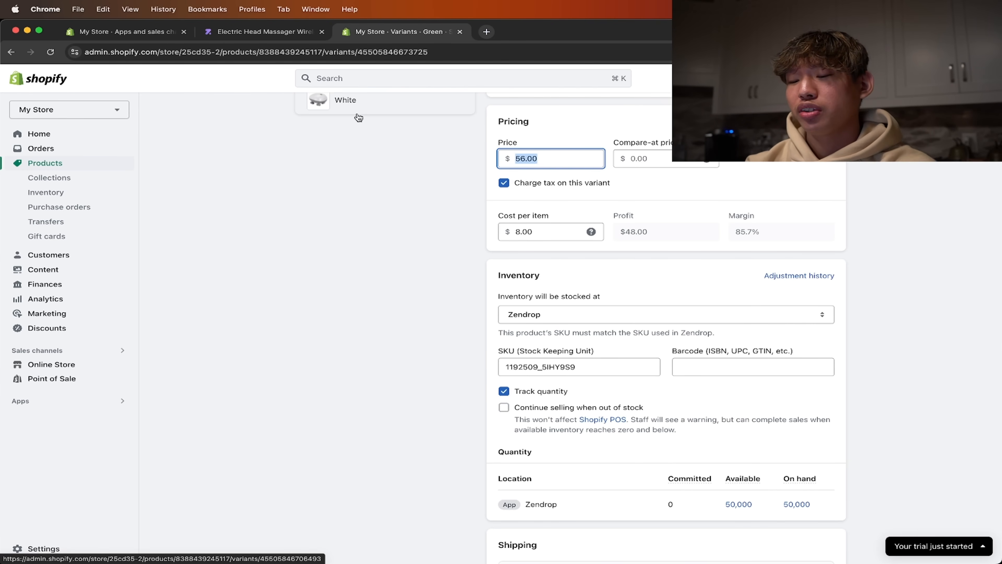
pyautogui.write('34.99')
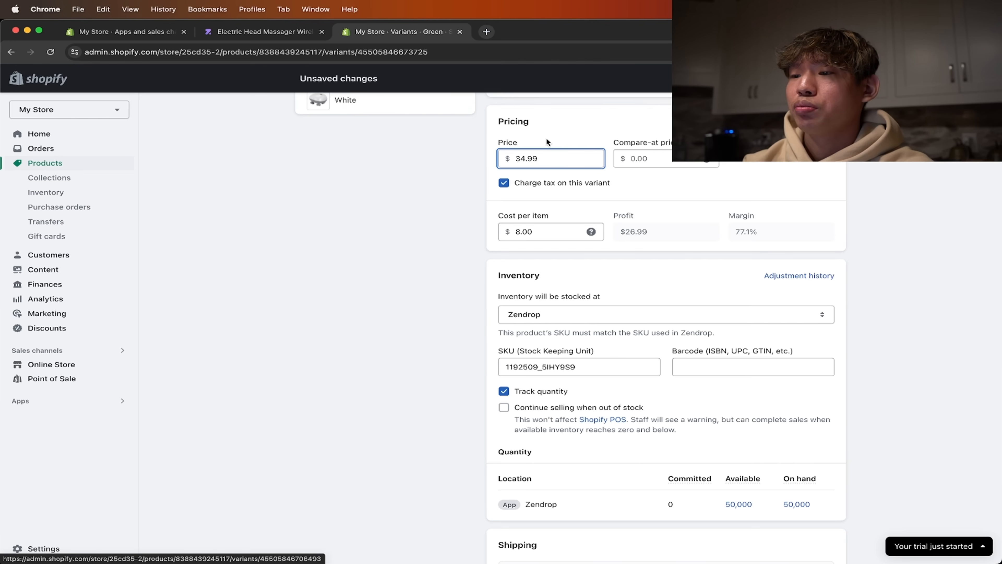
# - Set the Green variant's compare-at price to 49.99 and save the variant
pyautogui.click(640, 159)
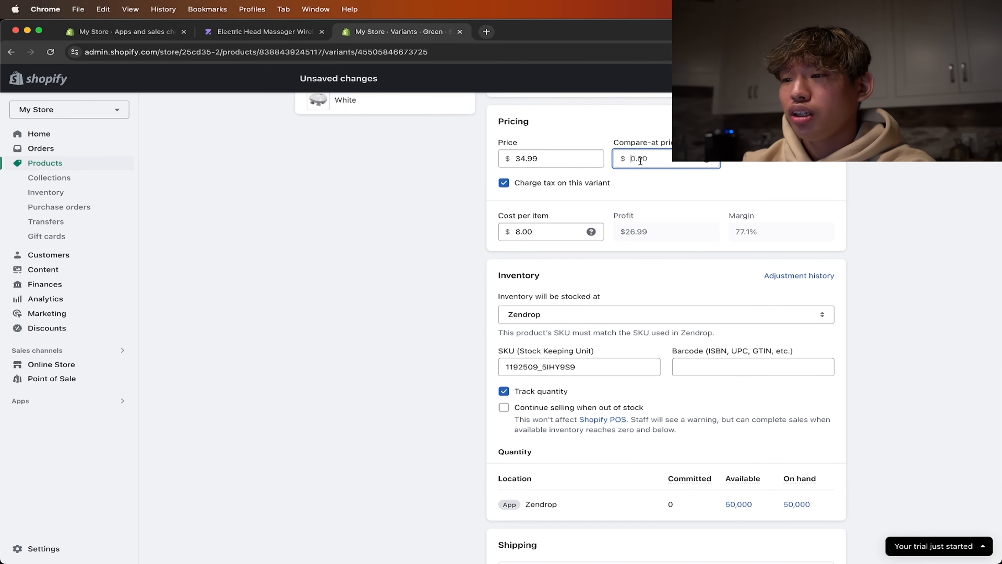
pyautogui.write('49')
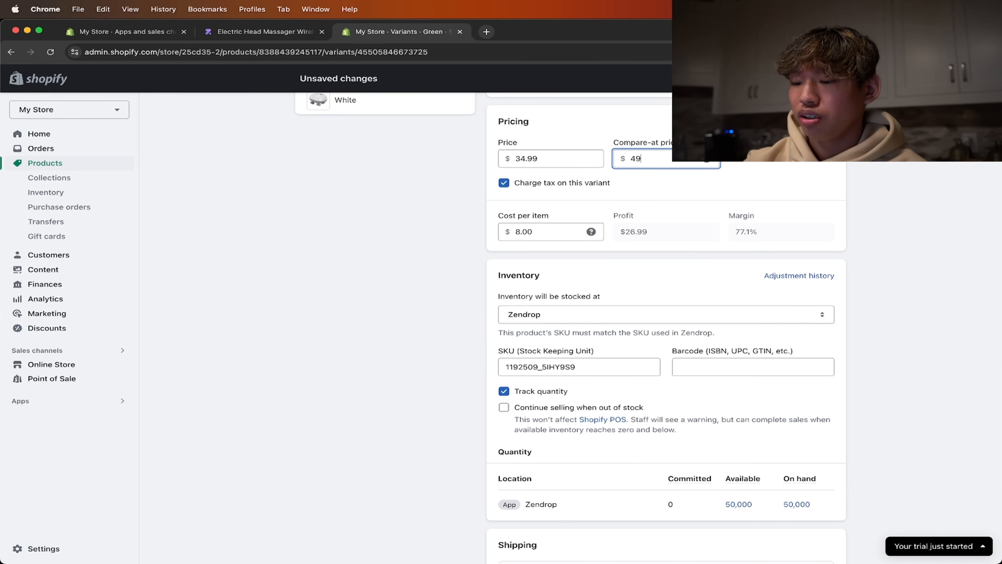
pyautogui.write('.99')
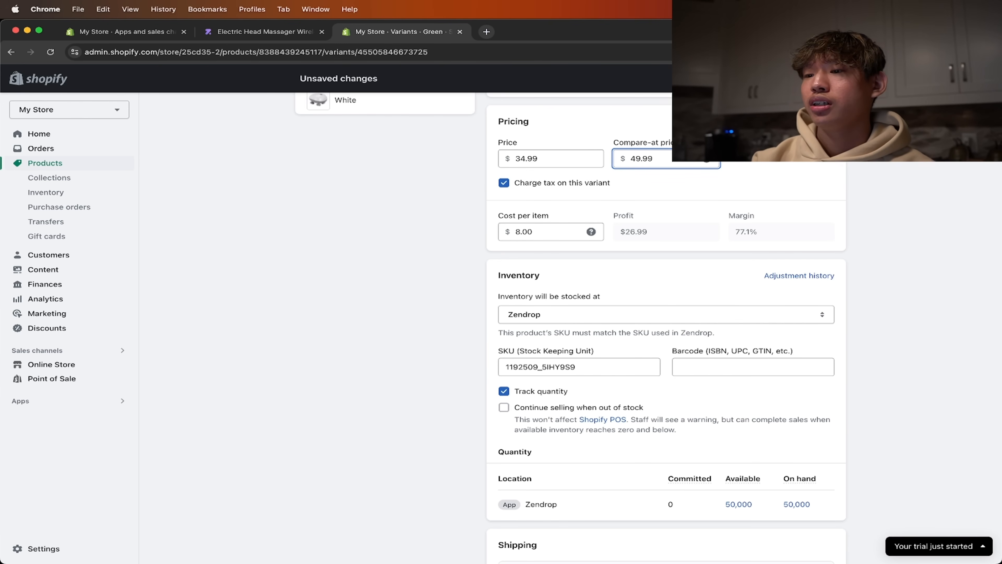
pyautogui.scroll(2, 579, 175)
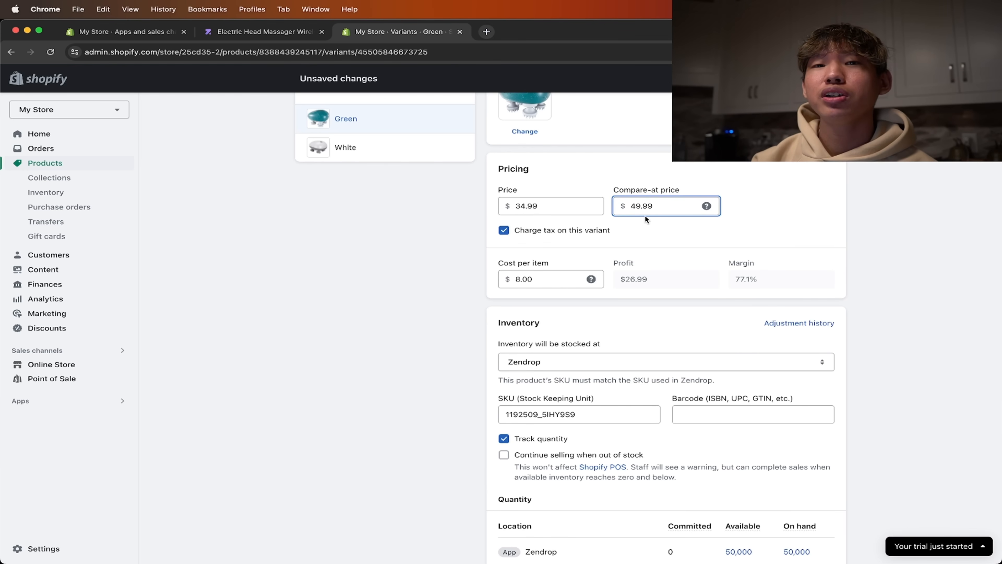
pyautogui.scroll(4, 716, 166)
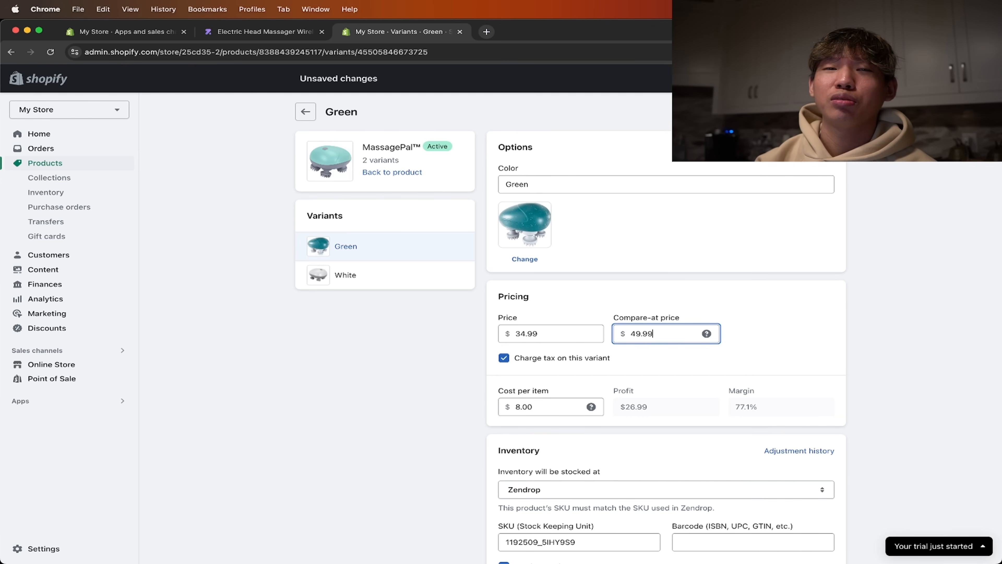
pyautogui.click(826, 78)
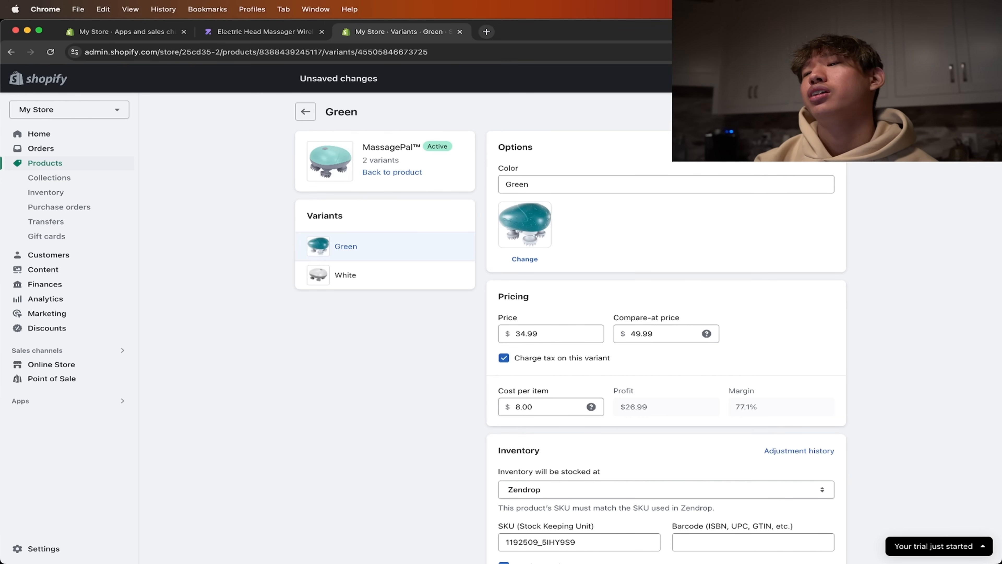
# - Copy the Green variant's price of 34.99 into the White variant's price
pyautogui.click(412, 282)
pyautogui.scroll(-2, 627, 268)
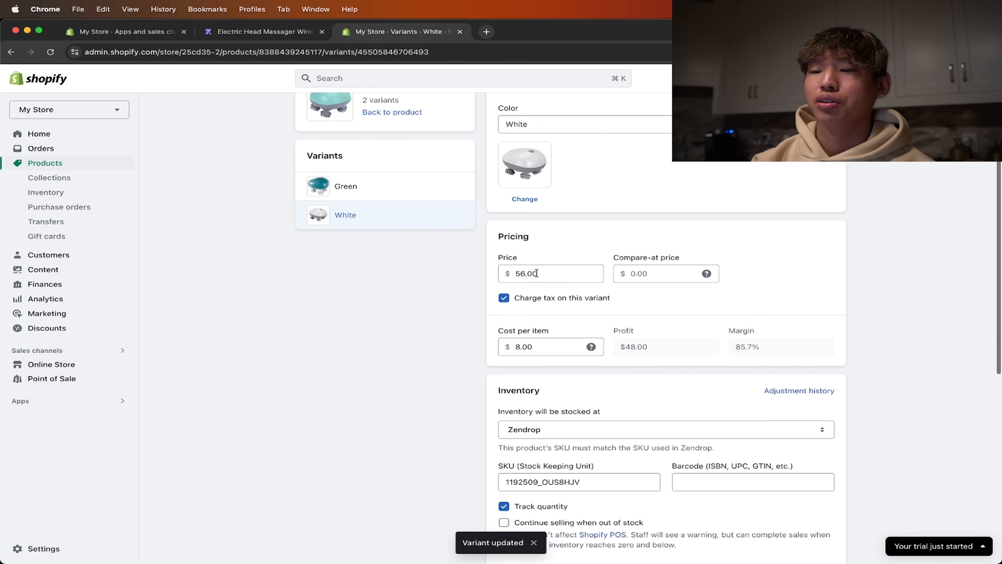
pyautogui.click(434, 187)
pyautogui.scroll(-1, 580, 315)
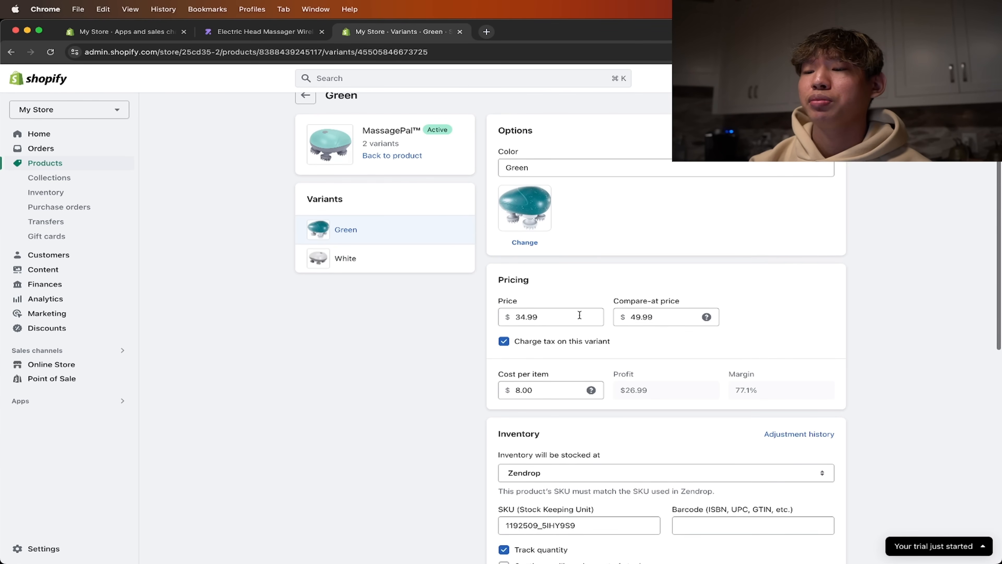
pyautogui.click(579, 315)
pyautogui.write('34.99')
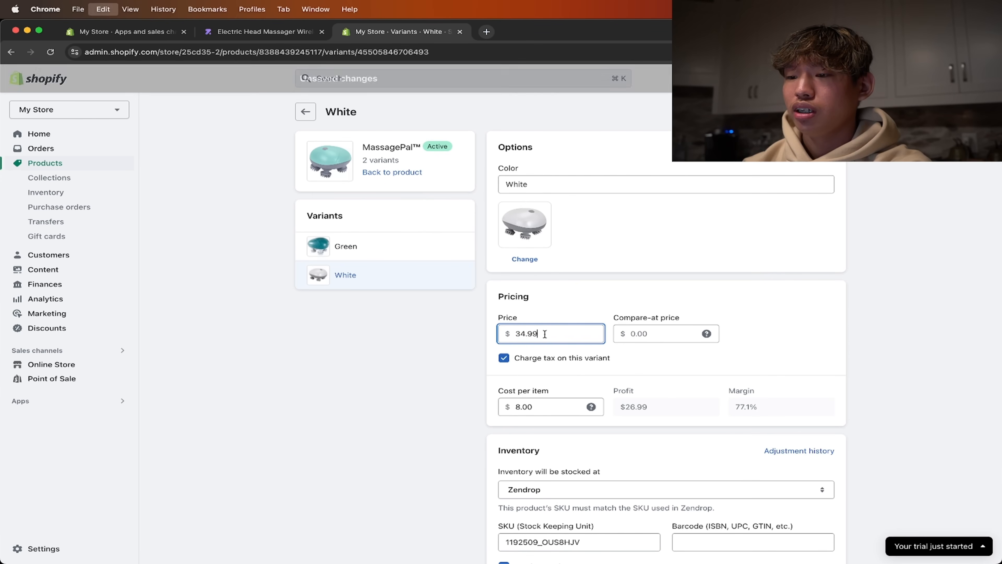
# - Set the White variant's compare-at price to 49.99, keeping the unsaved edits, and save the variant
pyautogui.click(567, 303)
pyautogui.click(418, 258)
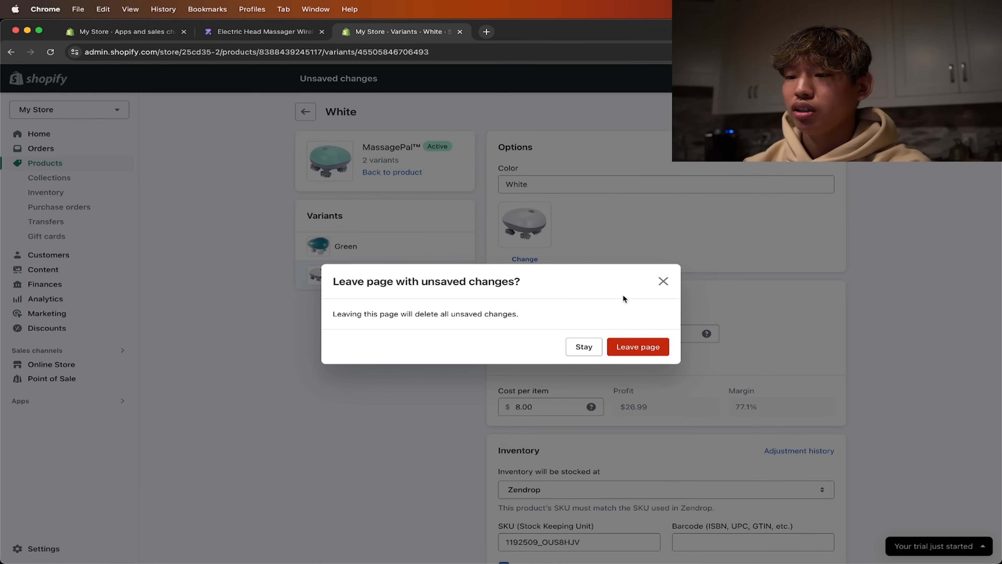
pyautogui.click(662, 282)
pyautogui.click(660, 332)
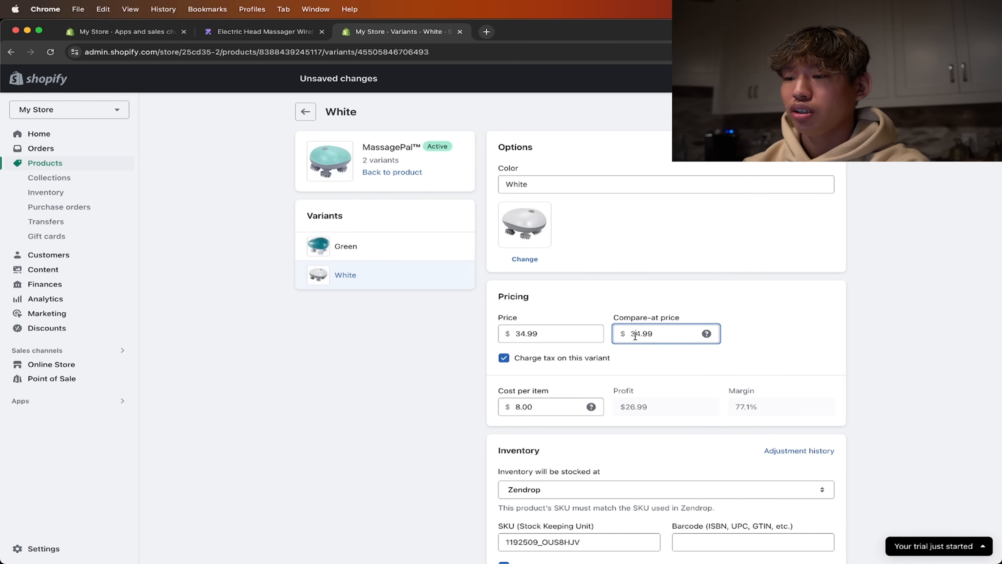
pyautogui.press('BackSpace')
pyautogui.write('4')
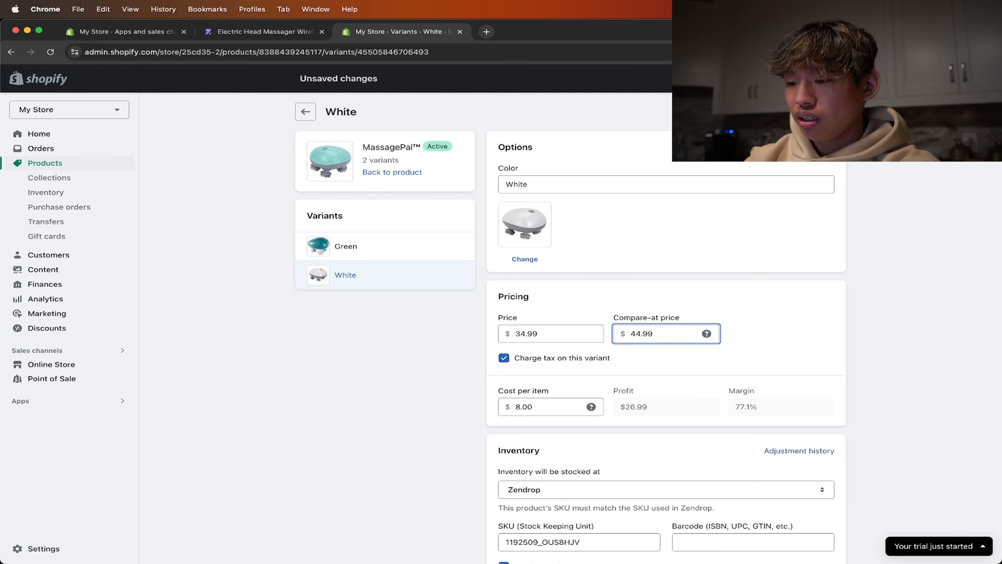
pyautogui.press('super+s')
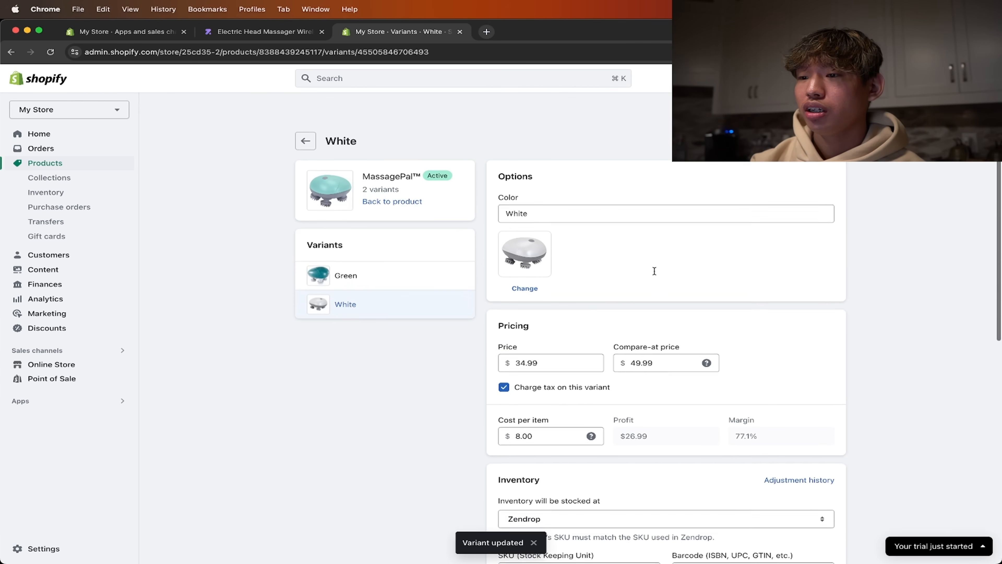
# - Return to the MassagePal™ product page and open the Policies section of the store settings
pyautogui.click(303, 115)
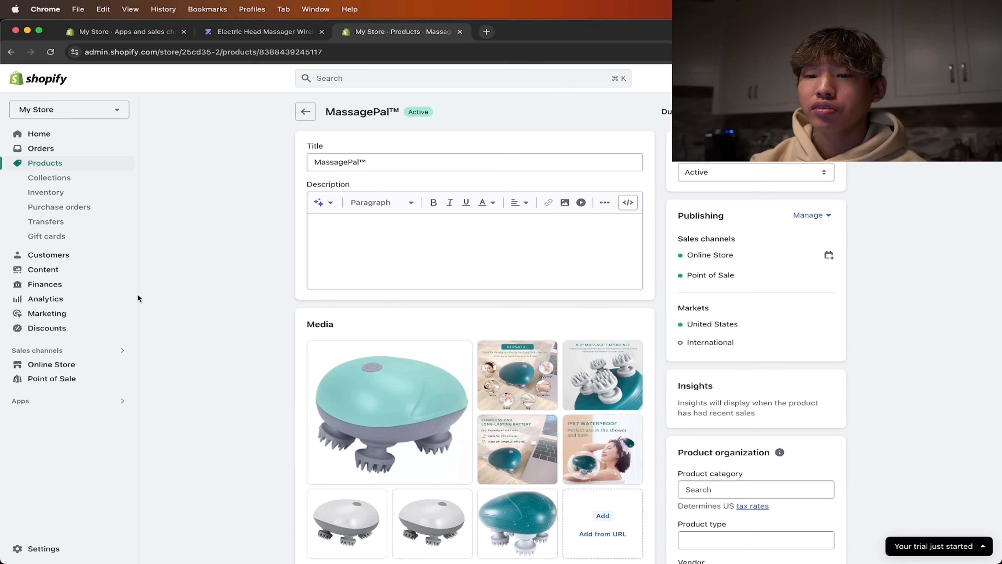
pyautogui.click(88, 548)
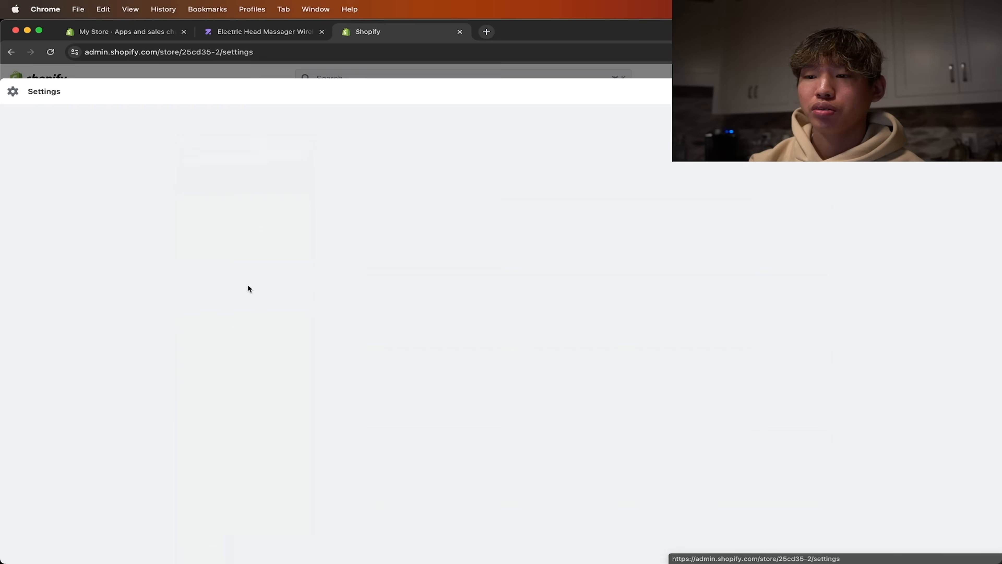
pyautogui.scroll(-5, 227, 316)
pyautogui.click(230, 292)
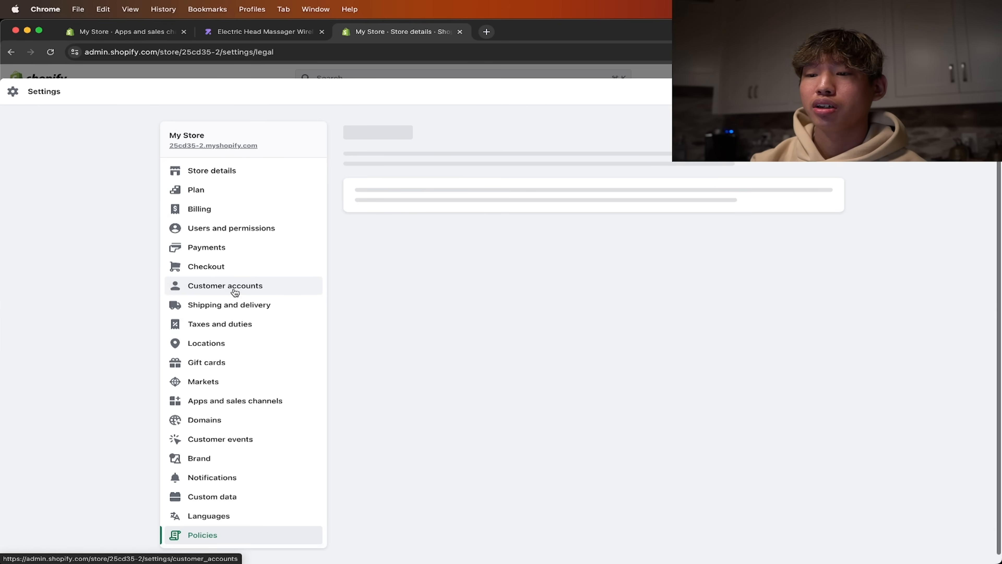
pyautogui.scroll(-5, 496, 270)
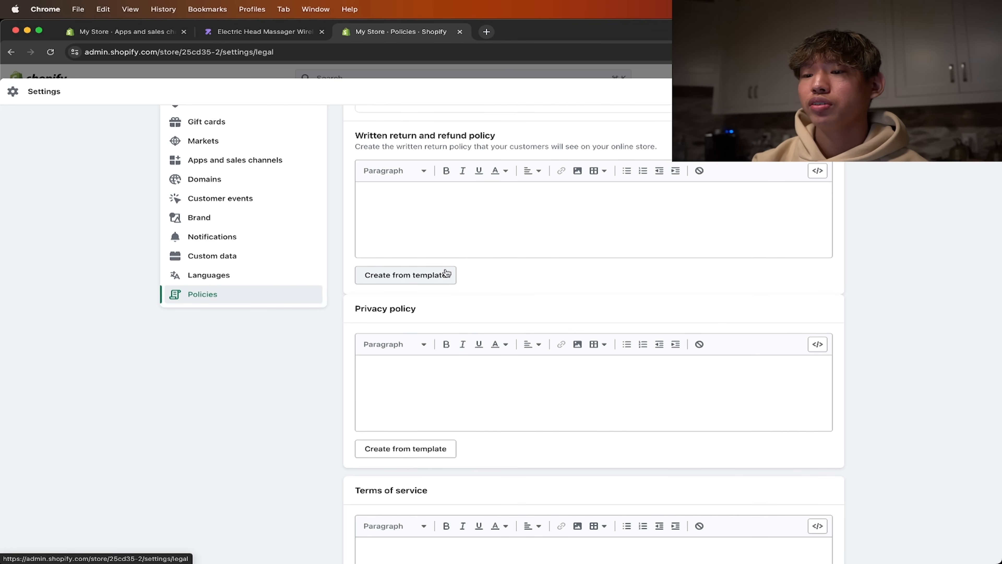
# - Create the written return and refund policy from the template and read through its text
pyautogui.click(443, 281)
pyautogui.scroll(-1, 445, 279)
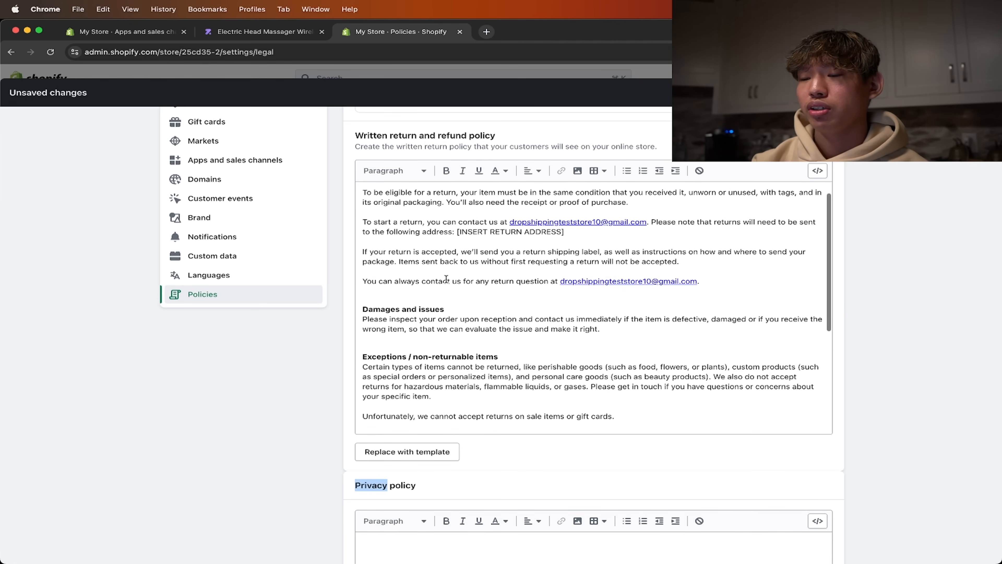
pyautogui.scroll(1, 510, 224)
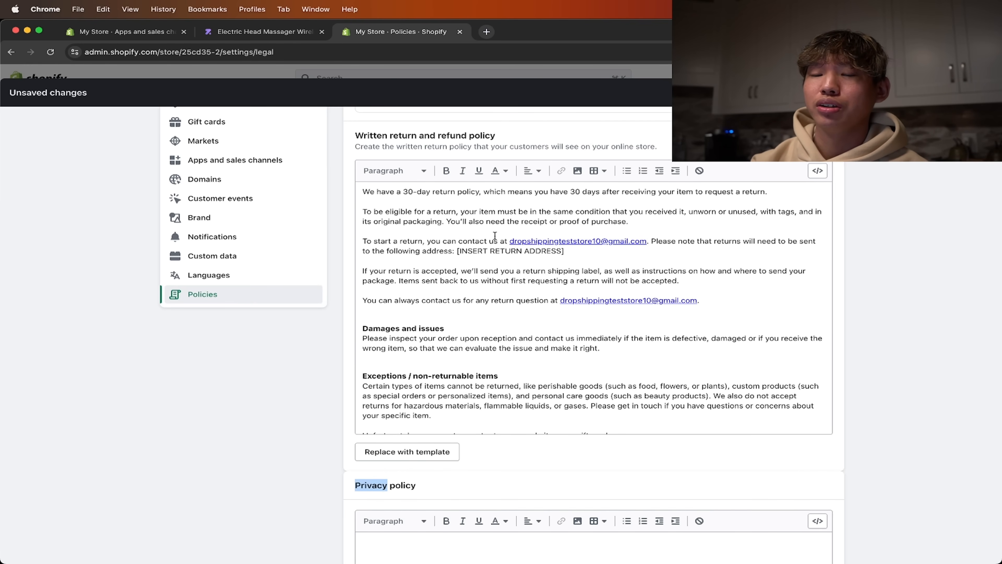
pyautogui.scroll(-3, 492, 256)
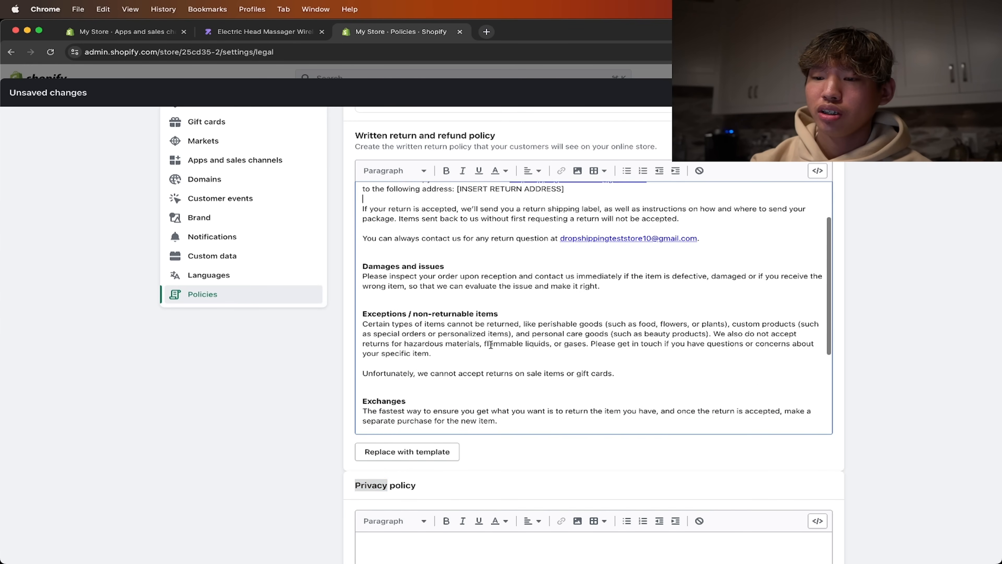
pyautogui.scroll(-5, 473, 467)
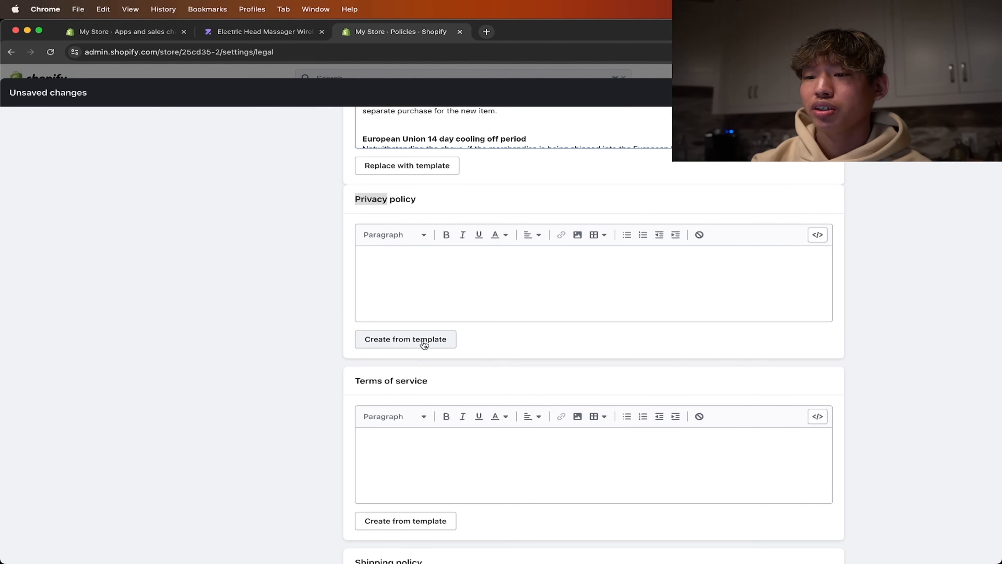
# - Create the privacy policy and terms of service from their templates, save the store policies and leave the settings
pyautogui.click(427, 189)
pyautogui.click(432, 339)
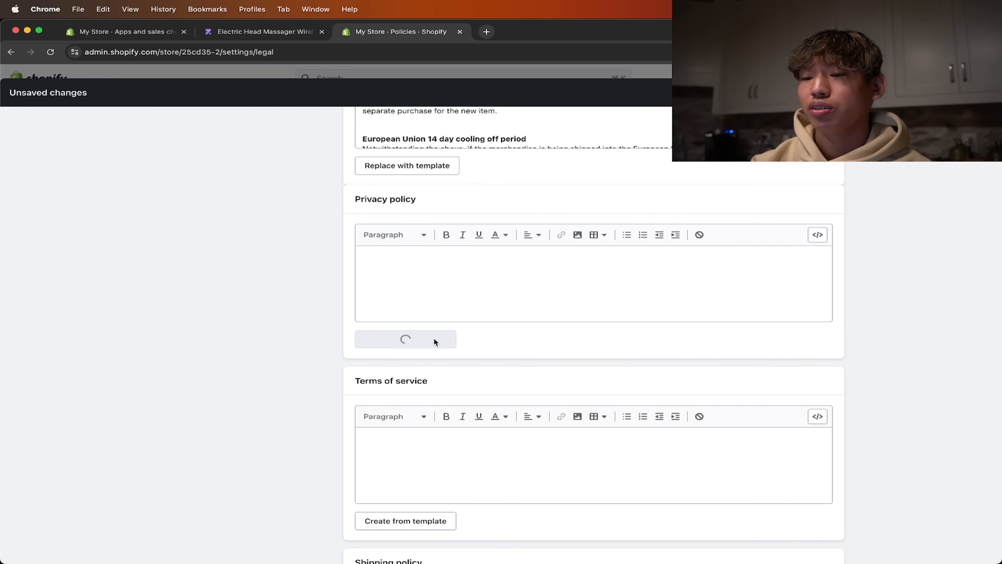
pyautogui.scroll(-8, 319, 338)
pyautogui.click(377, 360)
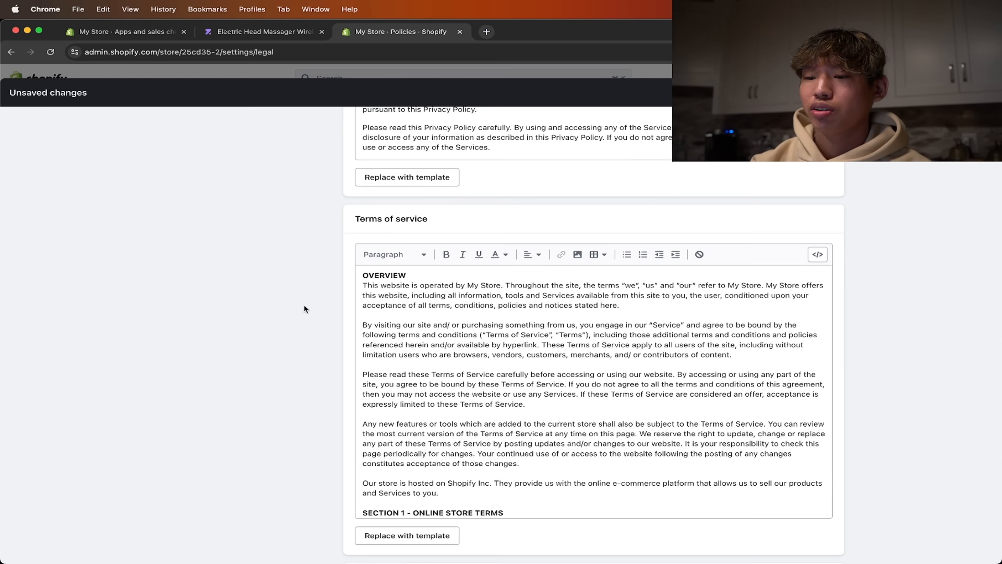
pyautogui.scroll(-10, 307, 308)
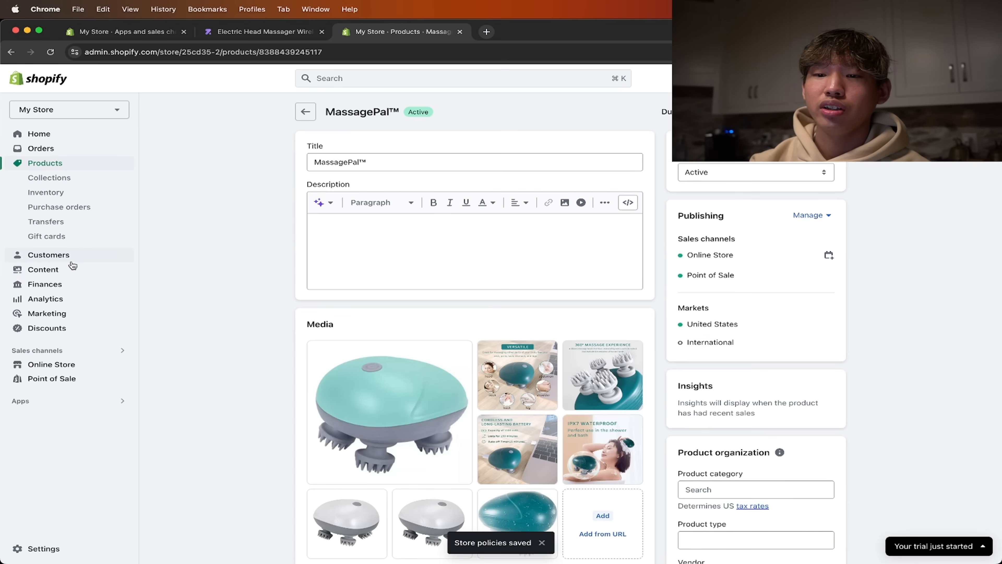
pyautogui.click(61, 364)
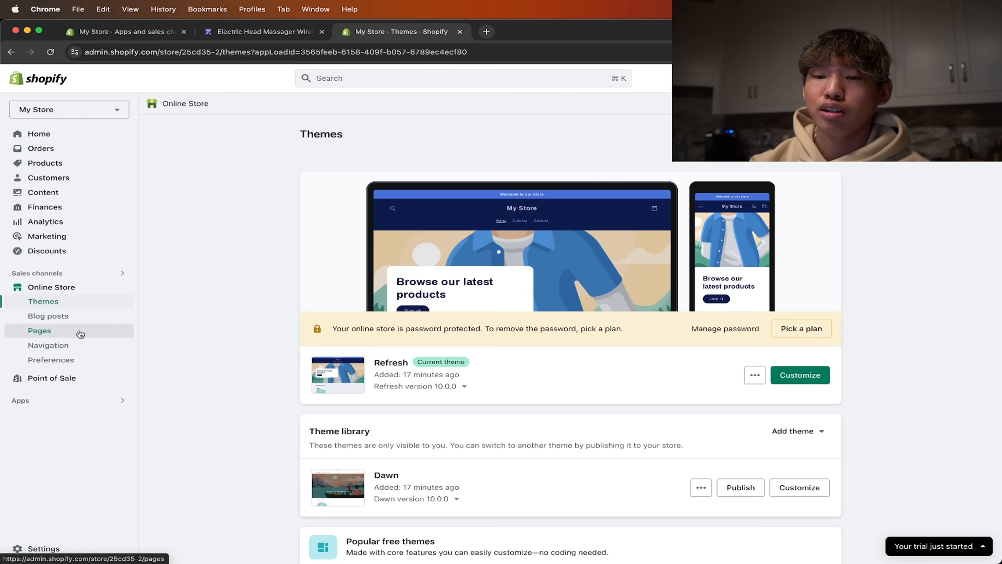
pyautogui.click(79, 331)
pyautogui.click(892, 134)
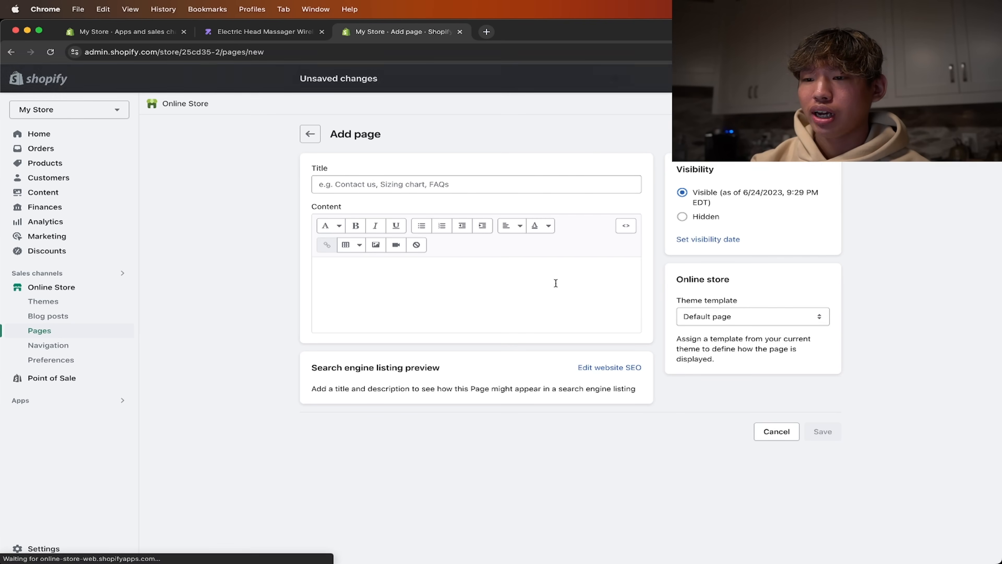
pyautogui.click(509, 190)
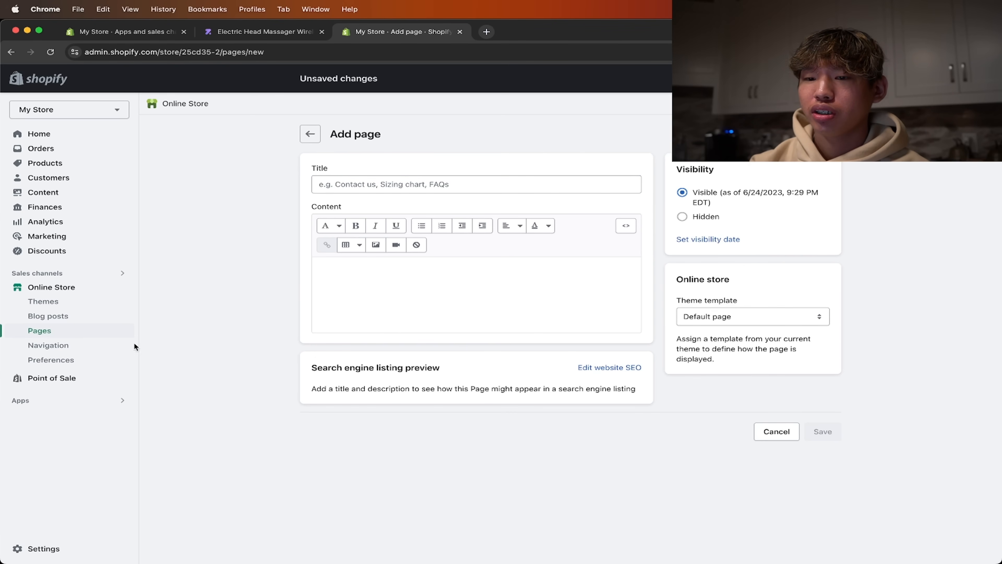
# - Add a "Contact Us" item to the online store's footer menu, linked to the Contact Information policy
pyautogui.click(109, 345)
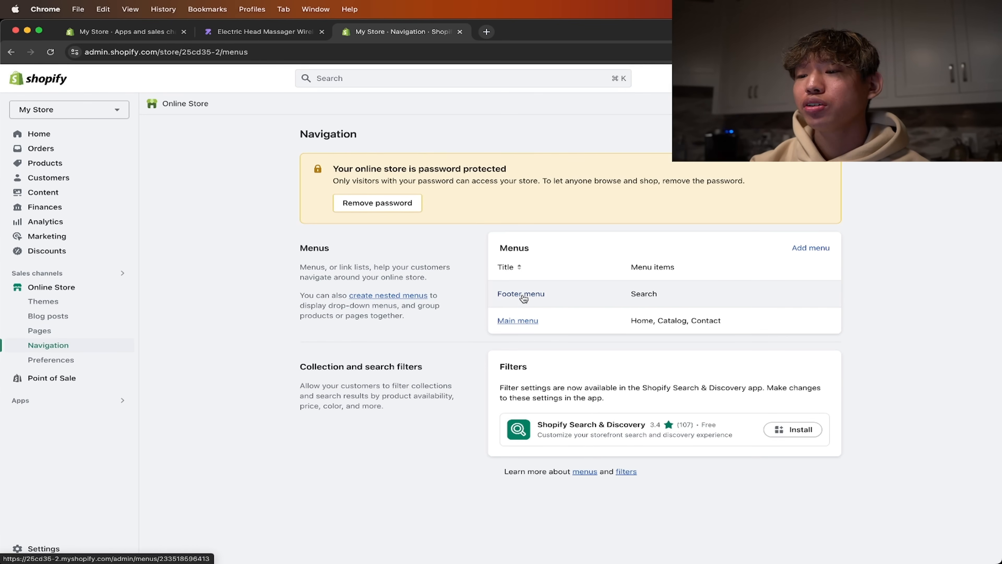
pyautogui.click(513, 293)
pyautogui.click(542, 297)
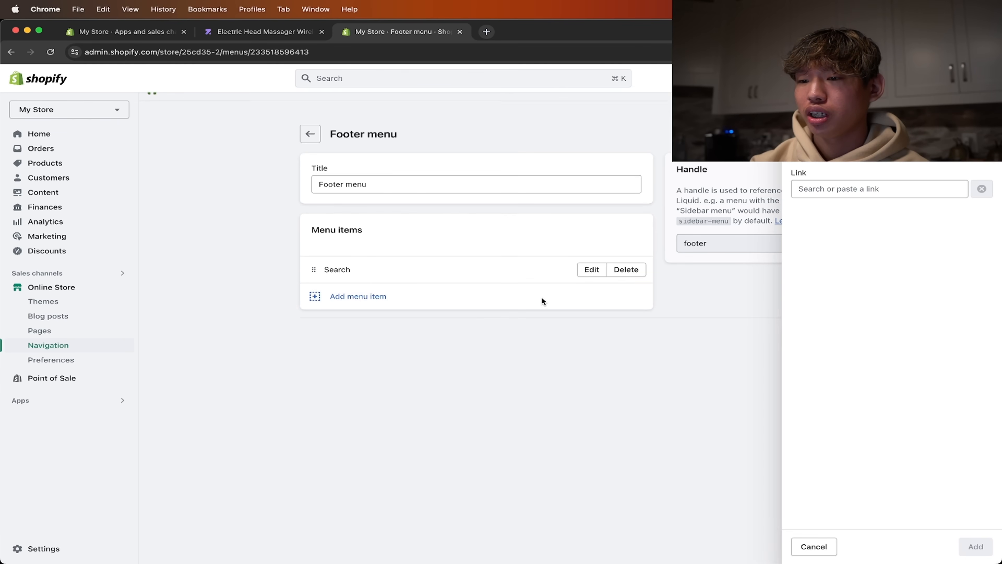
pyautogui.click(829, 188)
pyautogui.click(851, 354)
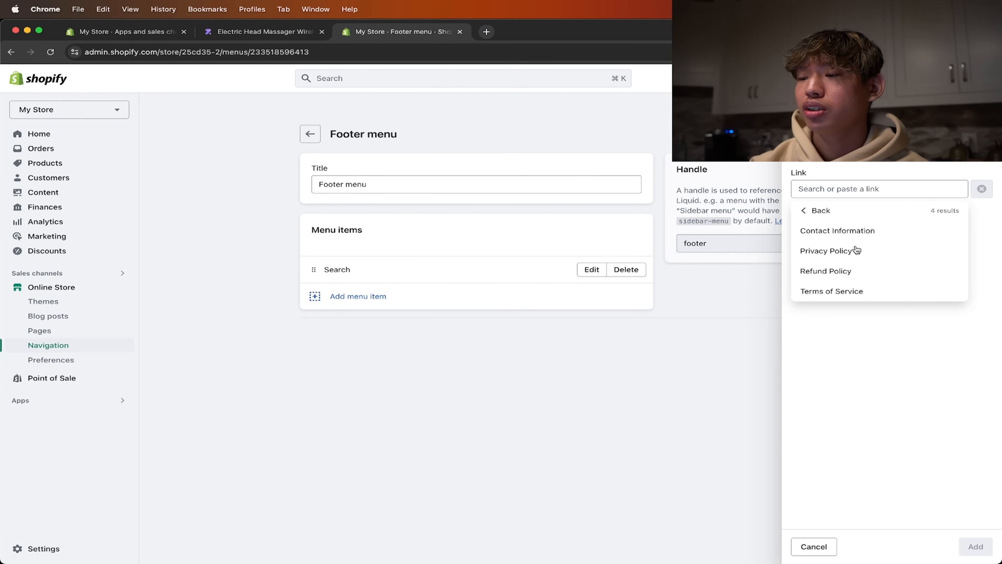
pyautogui.click(855, 232)
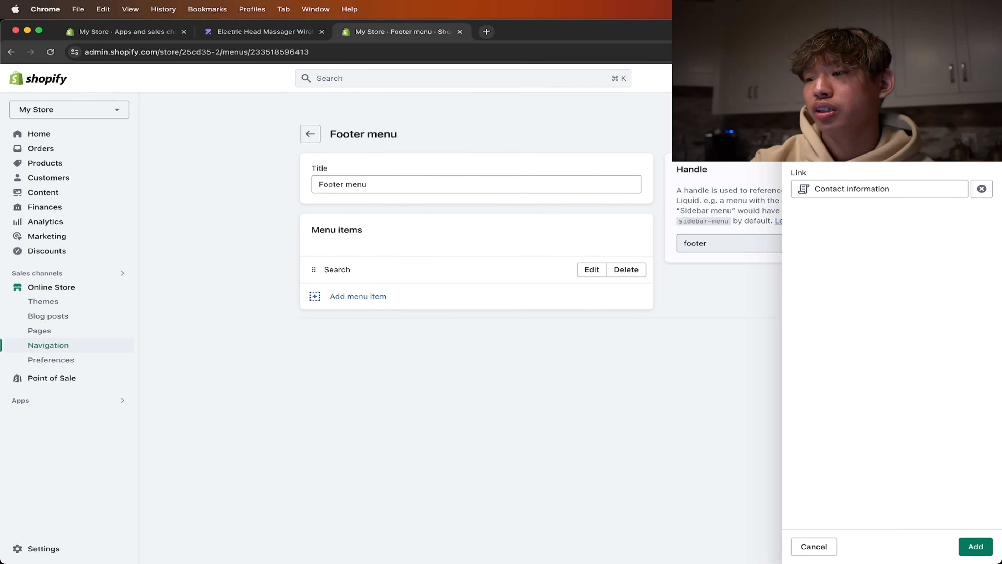
pyautogui.click(976, 546)
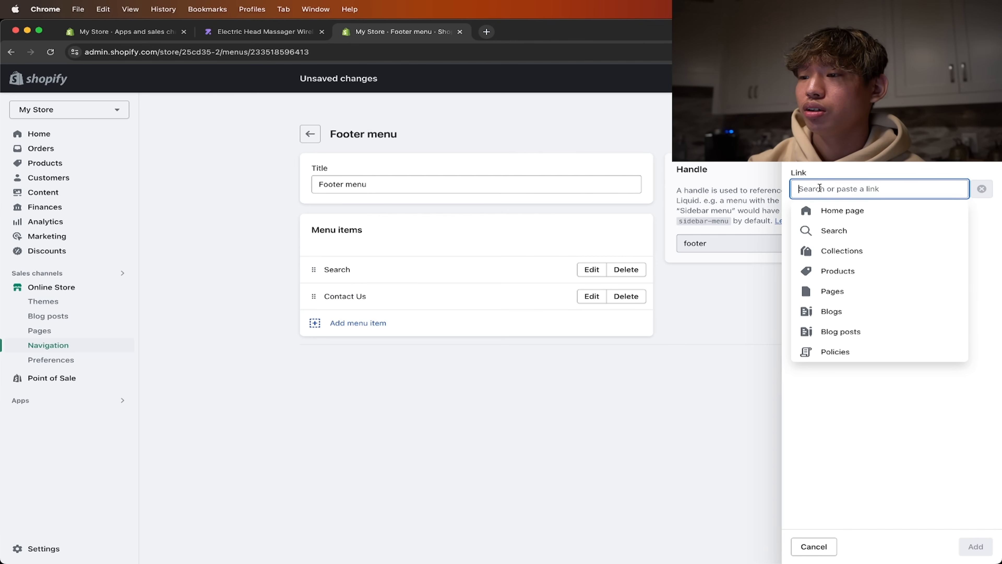
# - Add a "Privacy Policy" item to the footer menu, linked to the Privacy Policy store policy
pyautogui.click(837, 152)
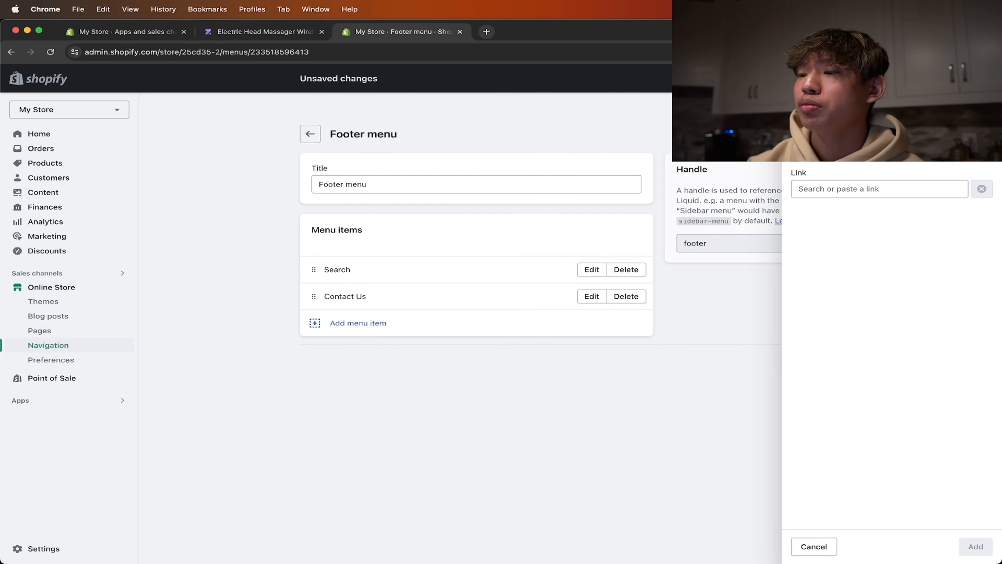
pyautogui.click(835, 188)
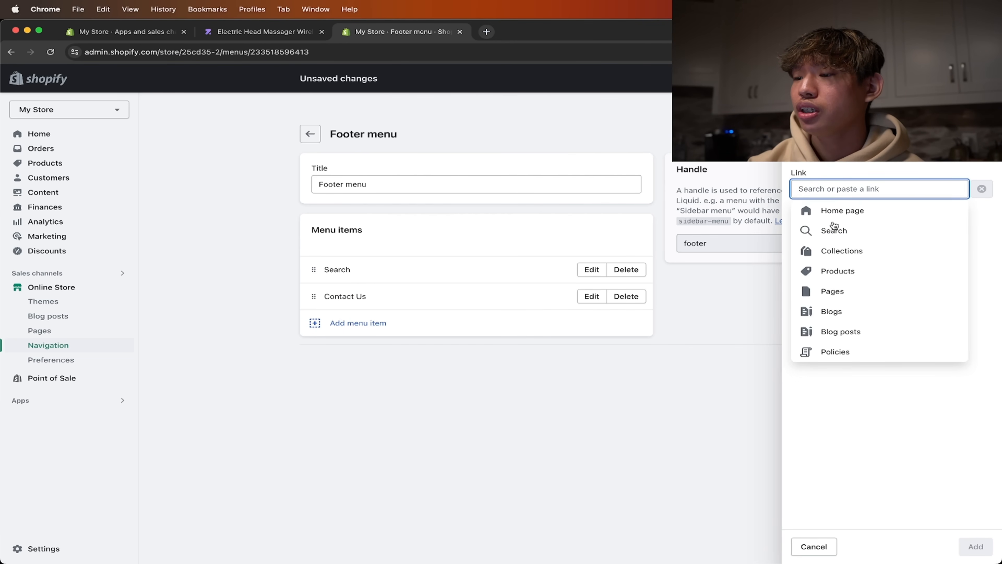
pyautogui.click(862, 352)
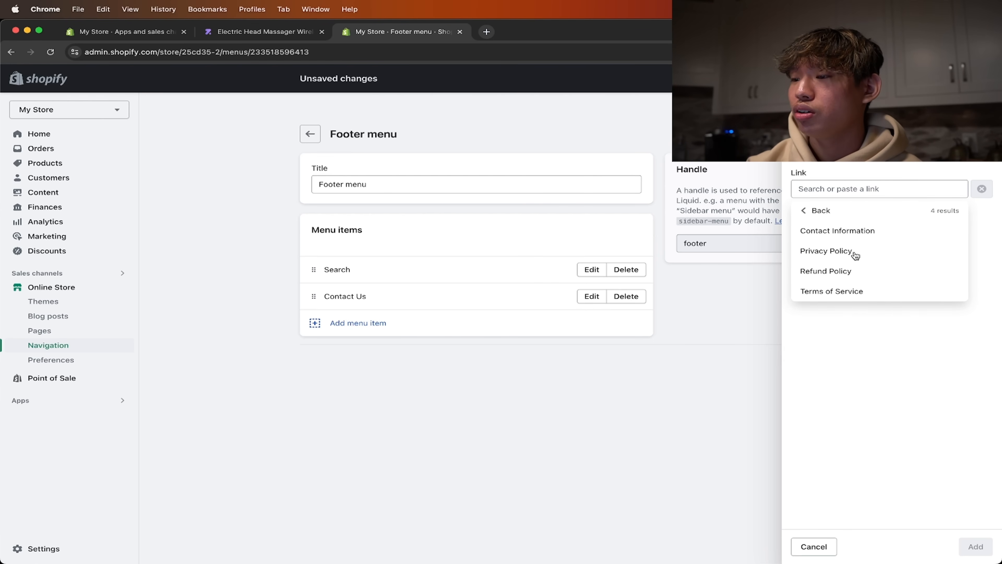
pyautogui.click(841, 252)
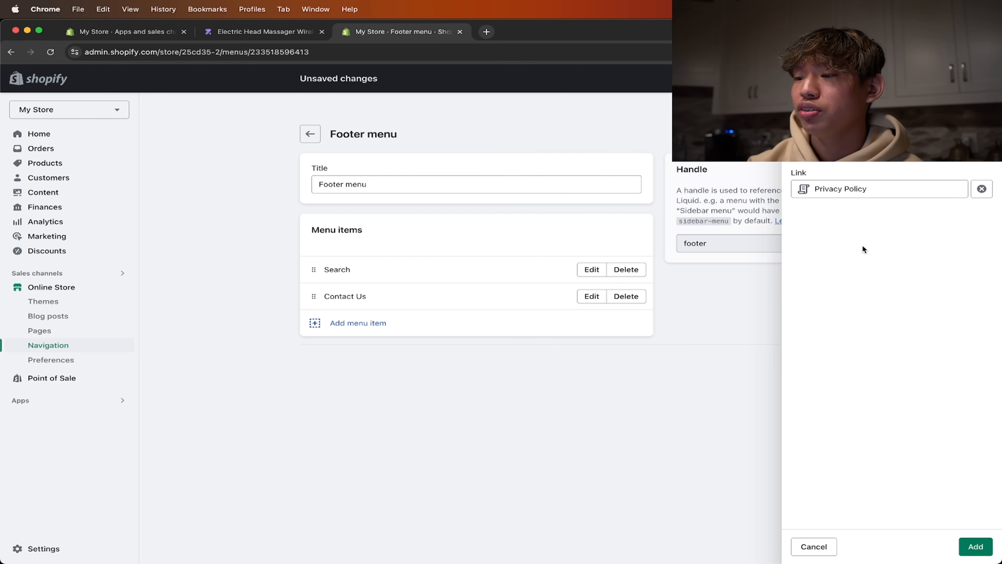
pyautogui.click(973, 545)
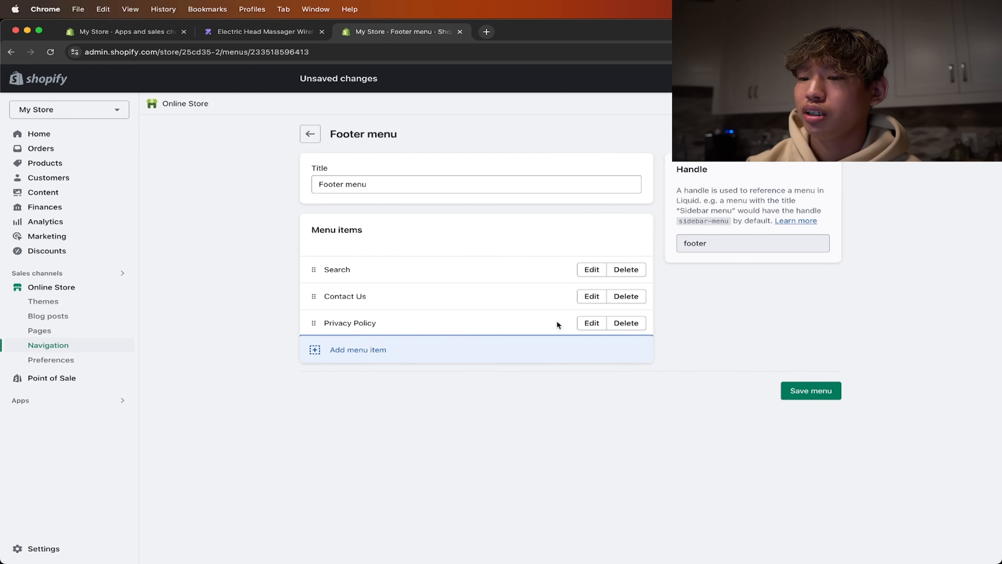
# - Add a "Refund Policy" item to the footer menu, linked to the Refund Policy store policy
pyautogui.click(555, 351)
pyautogui.click(839, 189)
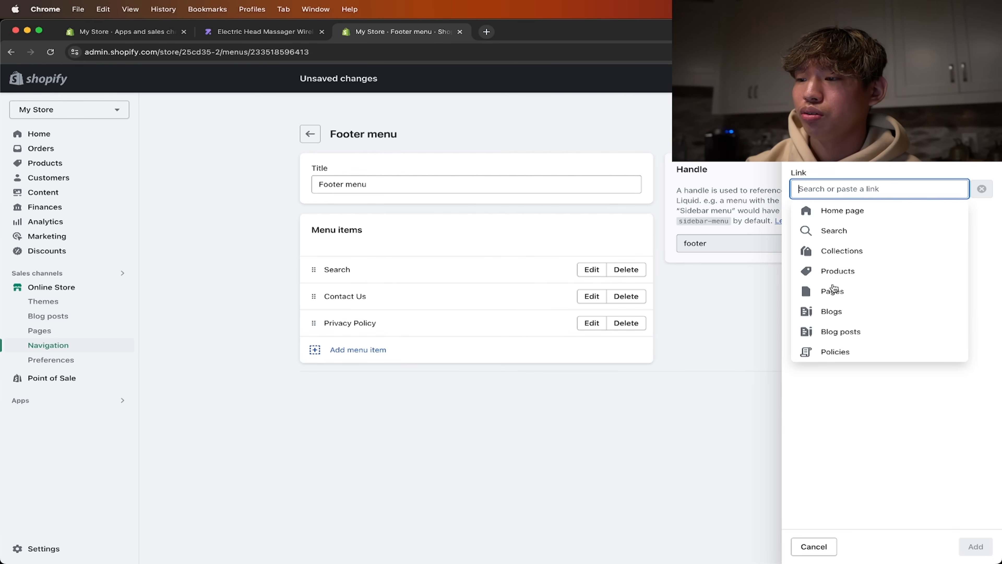
pyautogui.click(862, 351)
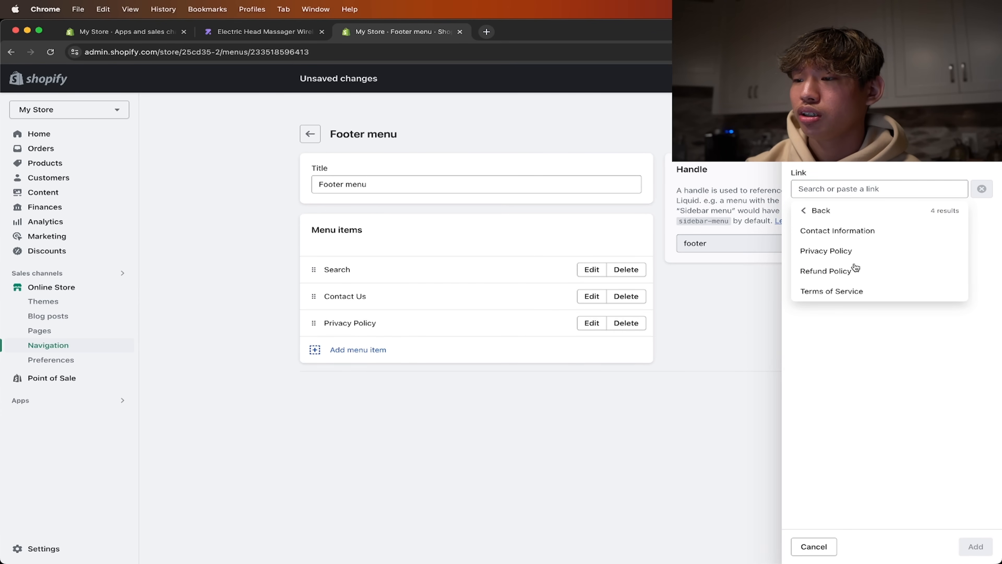
pyautogui.click(856, 269)
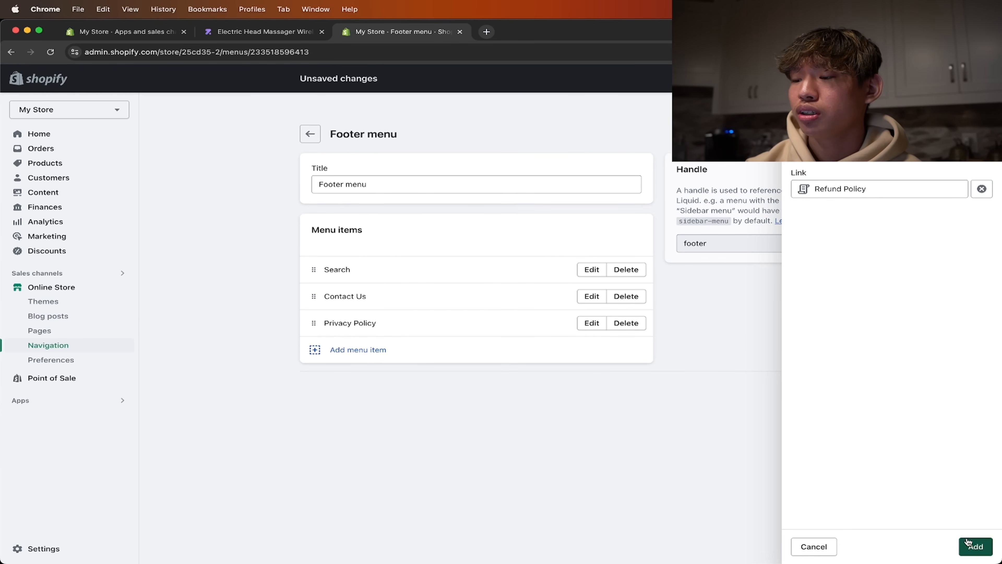
pyautogui.click(973, 546)
# - Add a "Terms of Service" item linked to the Terms of Service policy and save the footer menu
pyautogui.click(620, 382)
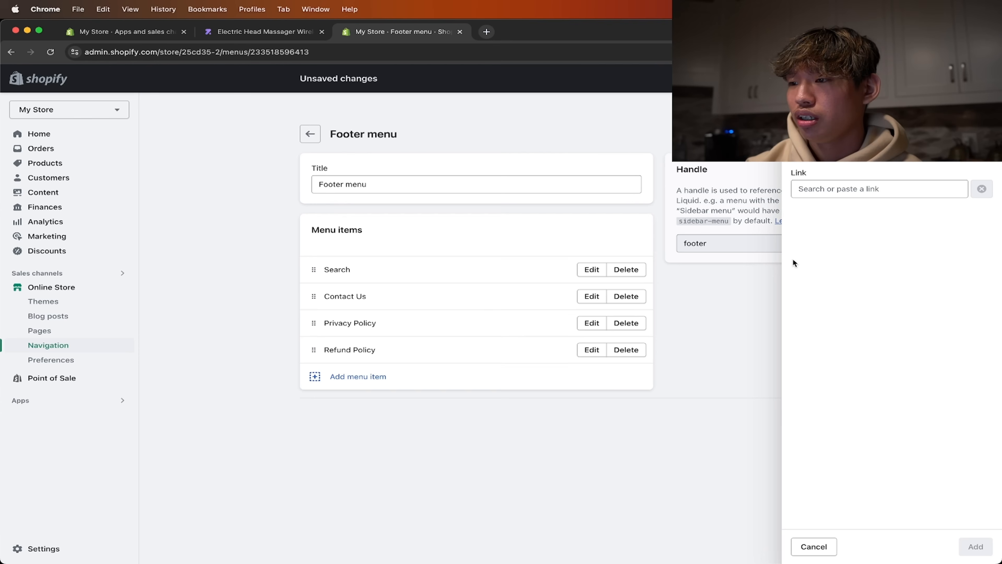
pyautogui.click(828, 189)
pyautogui.click(863, 355)
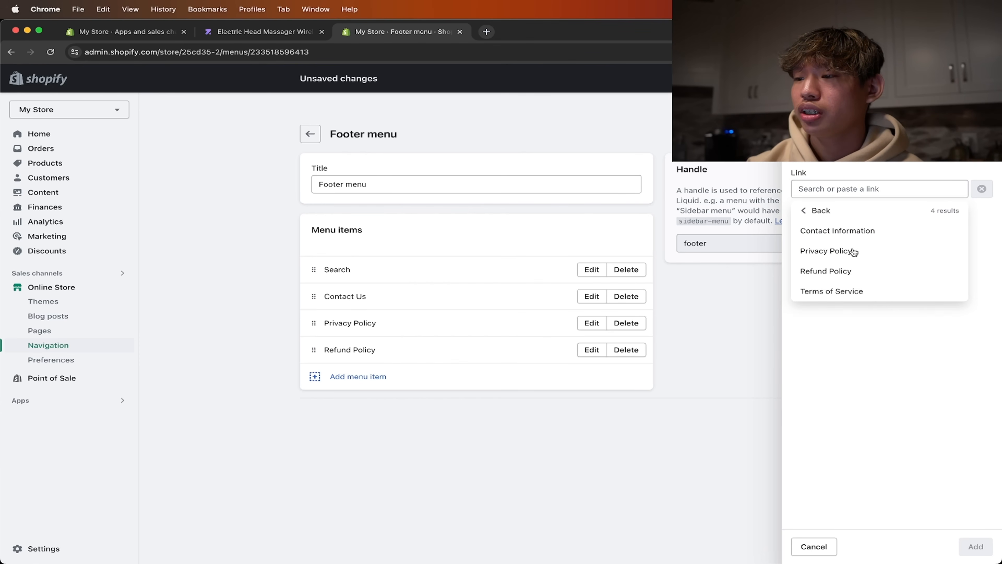
pyautogui.click(864, 296)
pyautogui.click(976, 549)
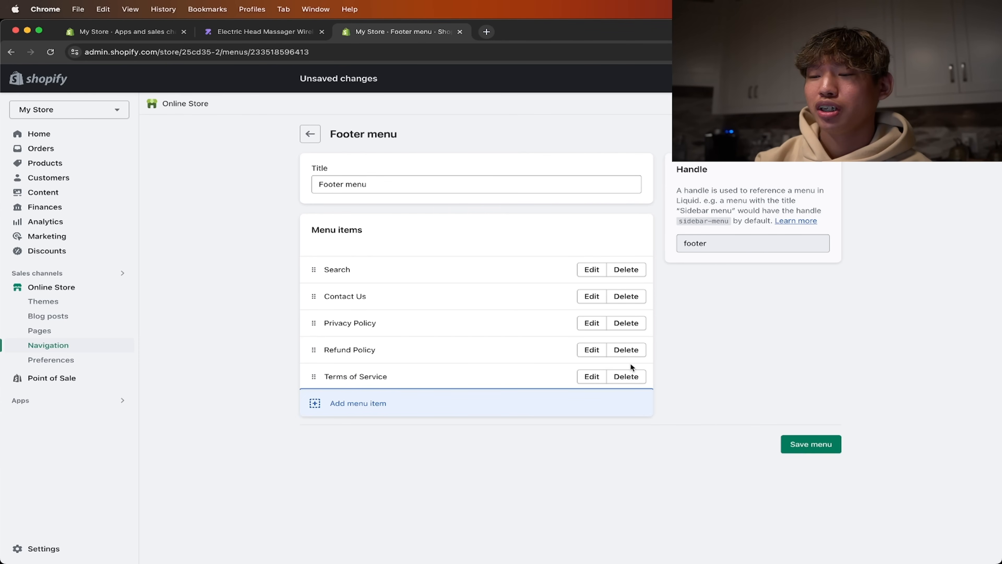
pyautogui.click(810, 444)
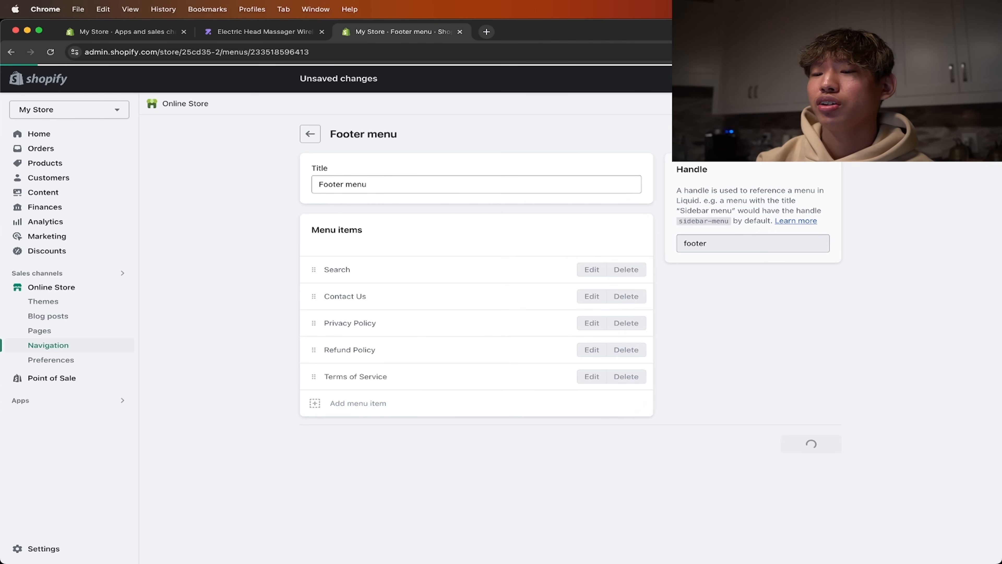
# - Open the current Refresh theme for customization and add a Menu block to the home page's Footer section
pyautogui.click(76, 304)
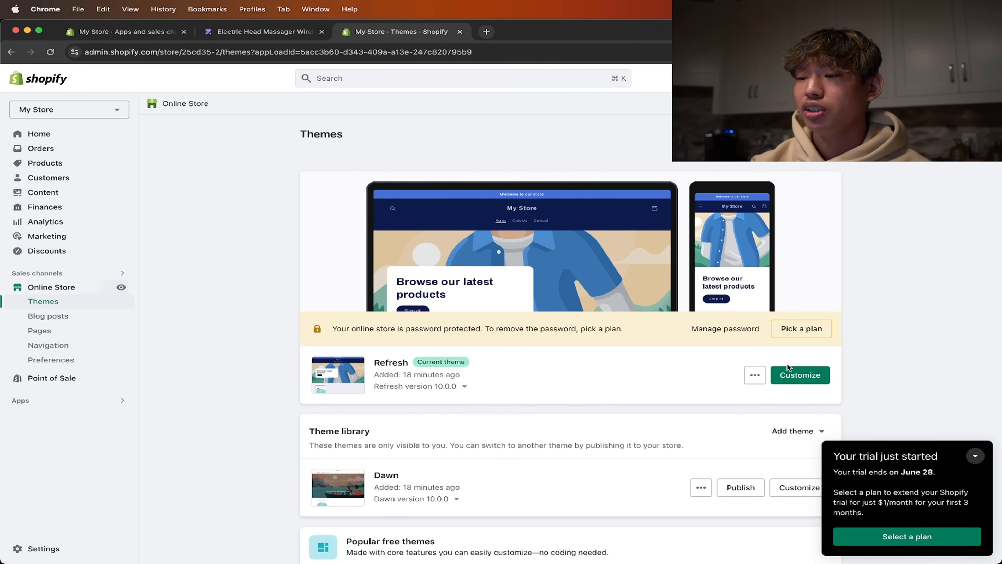
pyautogui.click(801, 374)
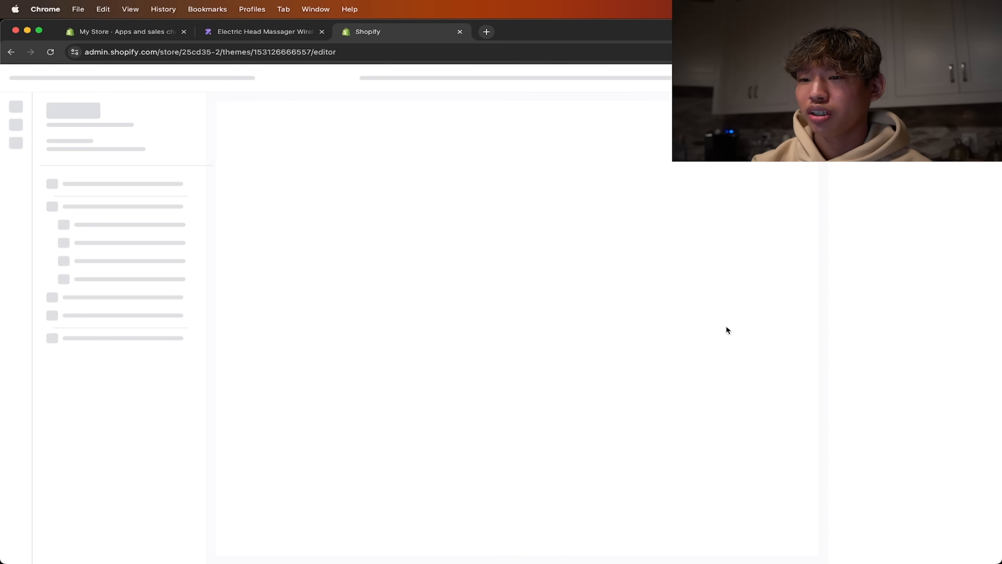
pyautogui.scroll(-10, 548, 254)
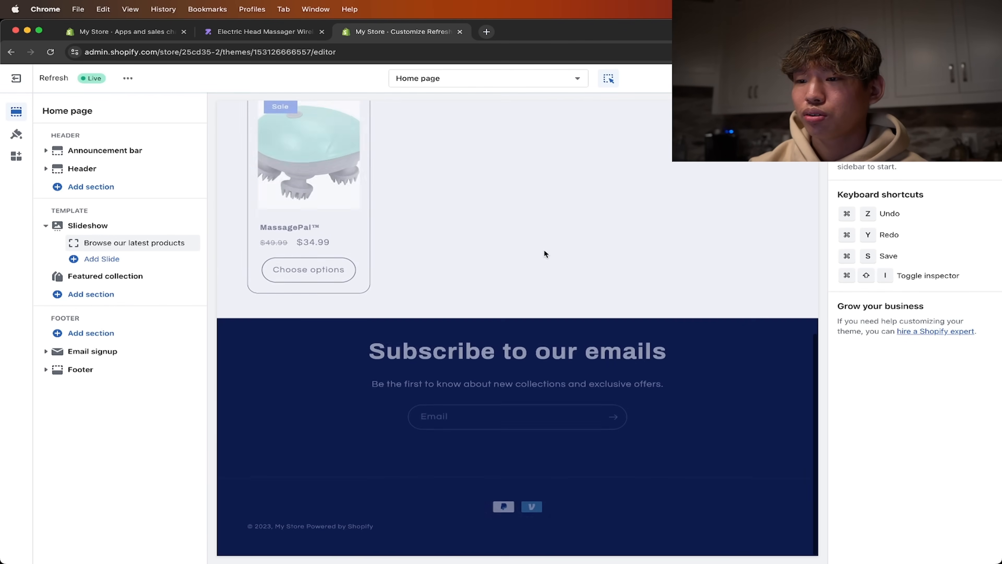
pyautogui.click(460, 472)
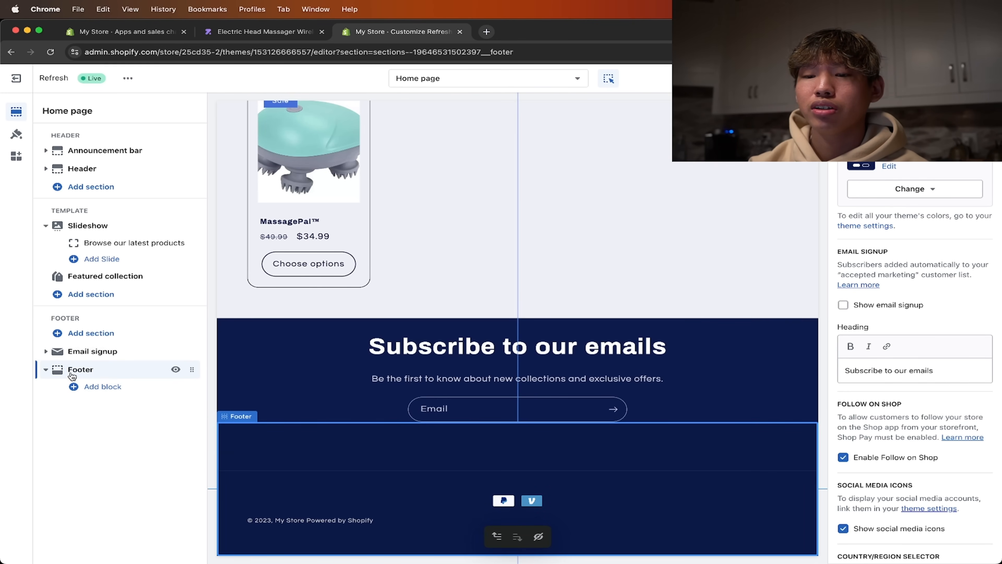
pyautogui.click(119, 390)
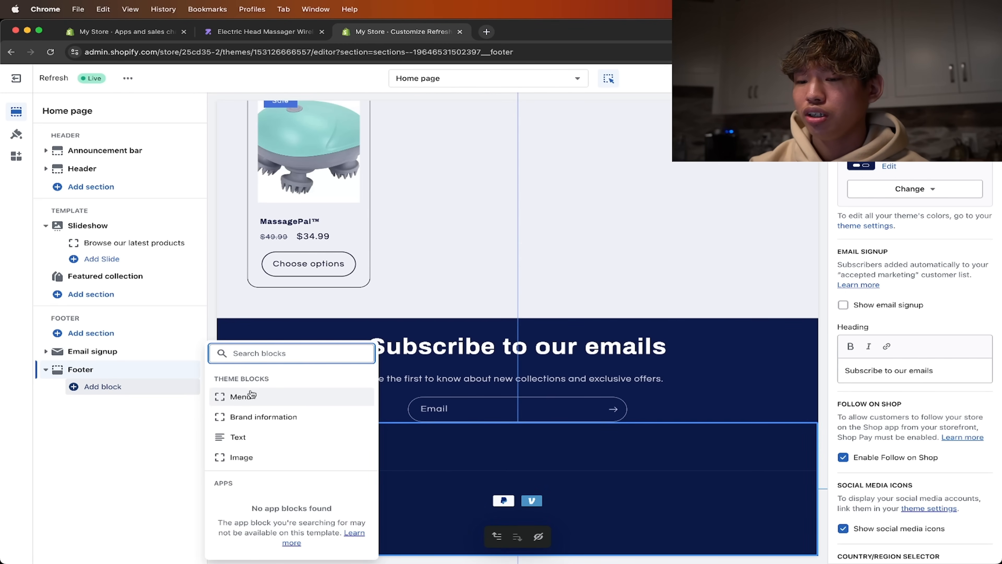
pyautogui.click(260, 398)
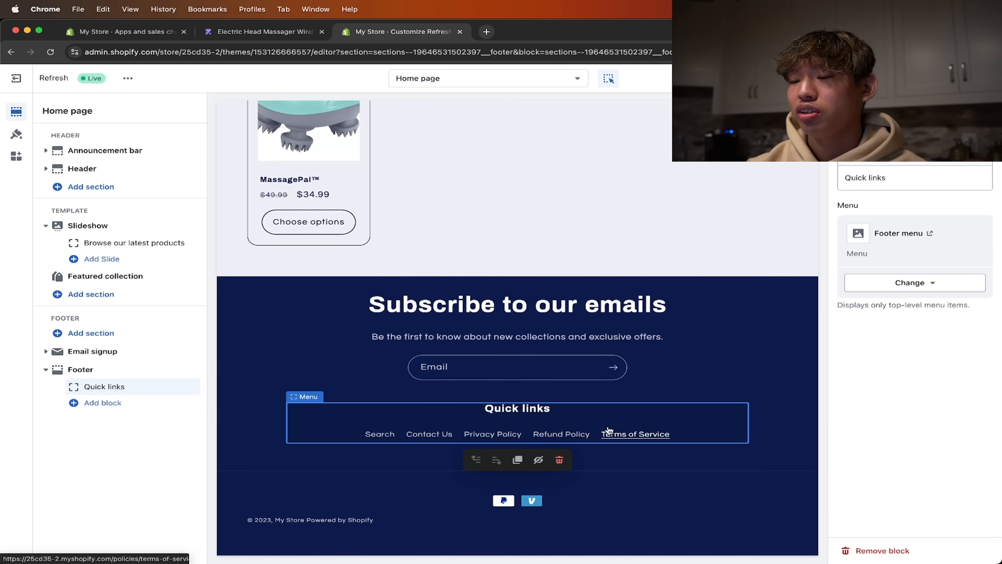
# - Follow the footer's Privacy Policy link in the preview, look through the policy text and return to the home page
pyautogui.click(504, 434)
pyautogui.scroll(-10, 574, 329)
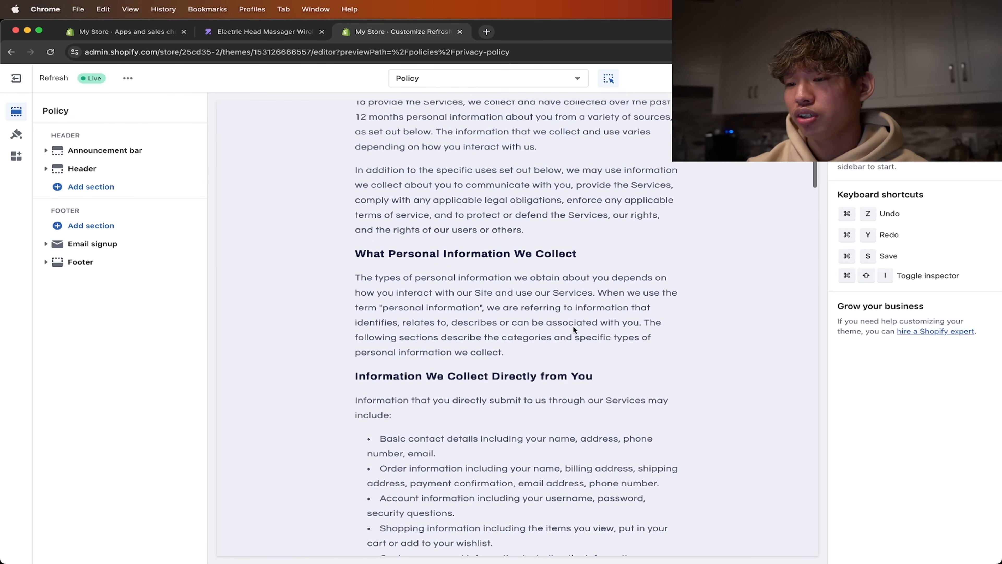
pyautogui.scroll(3, 573, 327)
pyautogui.scroll(8, 574, 325)
pyautogui.scroll(-12, 573, 325)
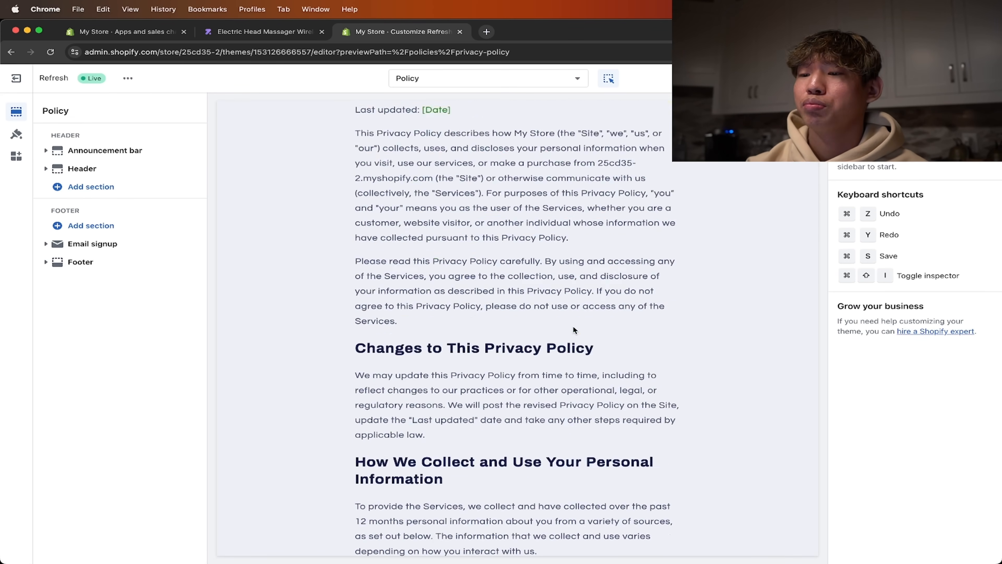
pyautogui.scroll(-15, 573, 325)
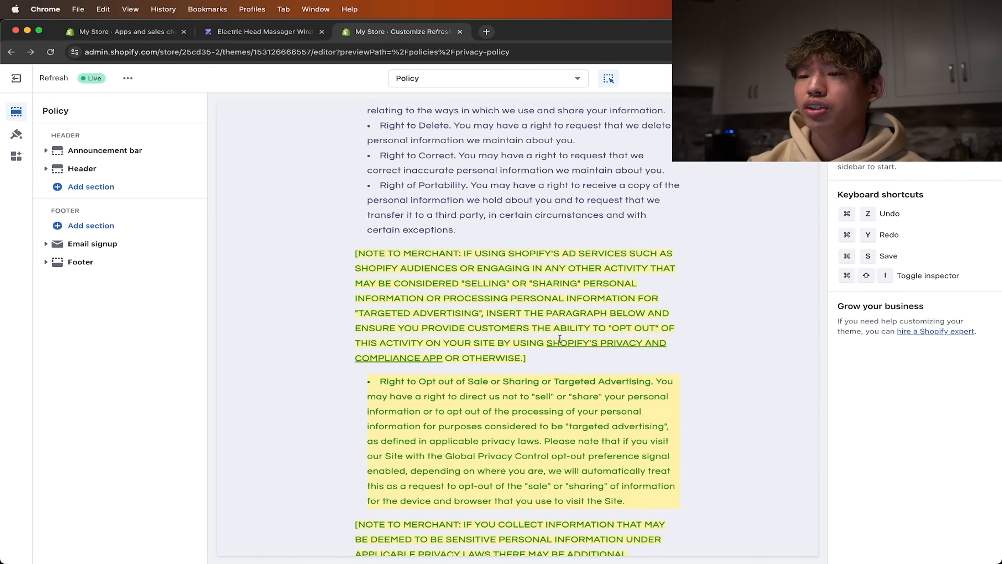
pyautogui.hscroll(-5, 559, 339)
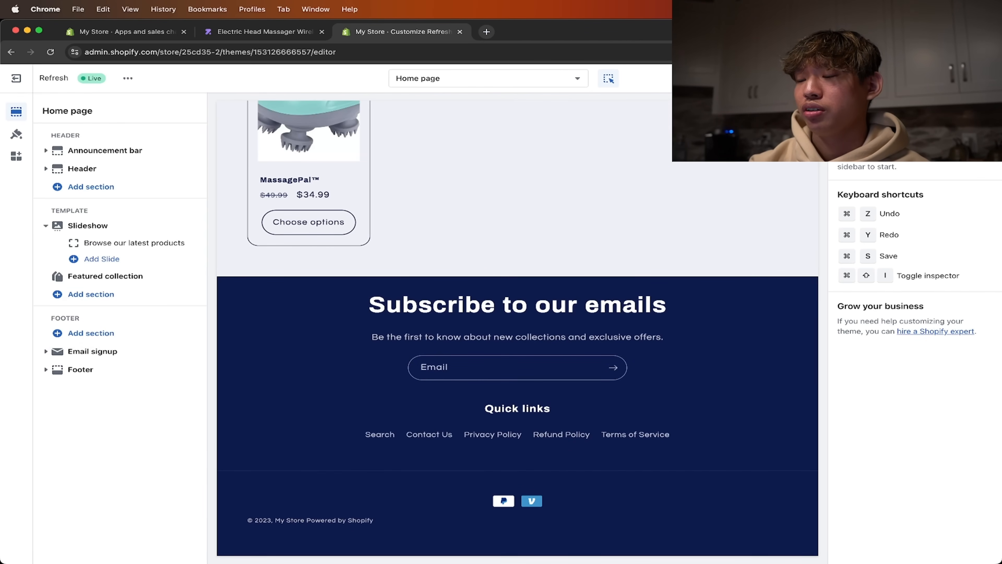
pyautogui.scroll(12, 487, 261)
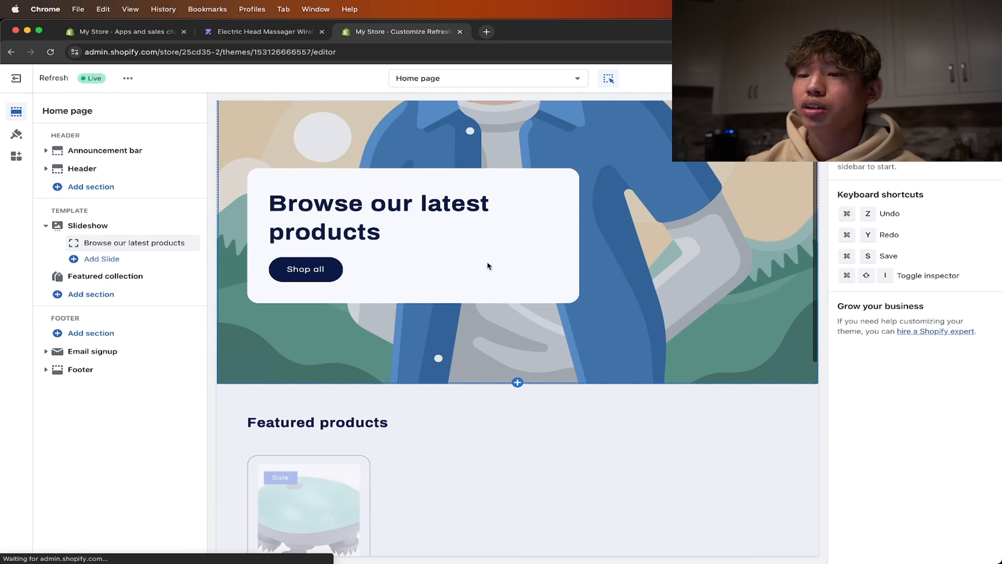
# - Switch the theme editor from the home page to the Default product template
pyautogui.click(492, 82)
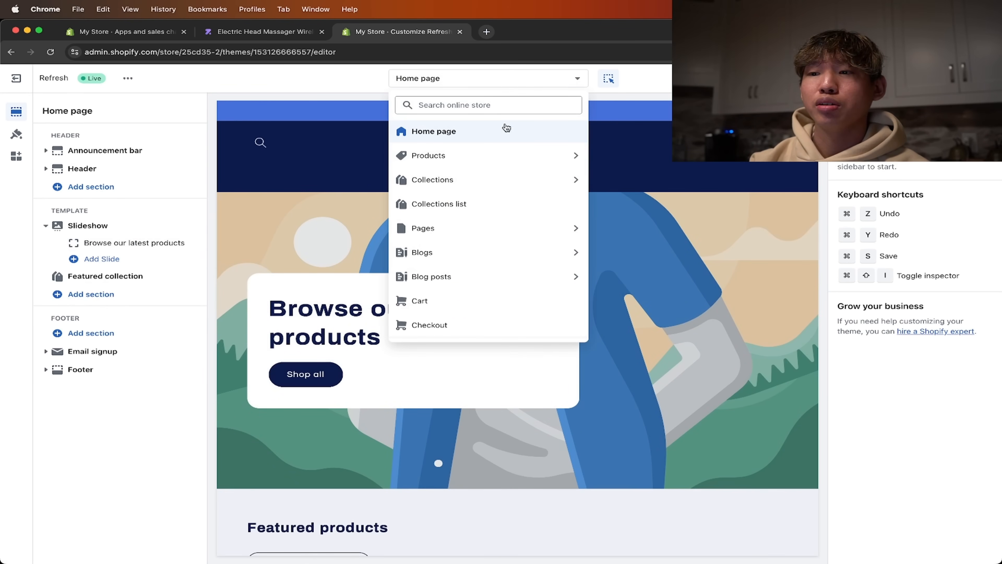
pyautogui.click(505, 154)
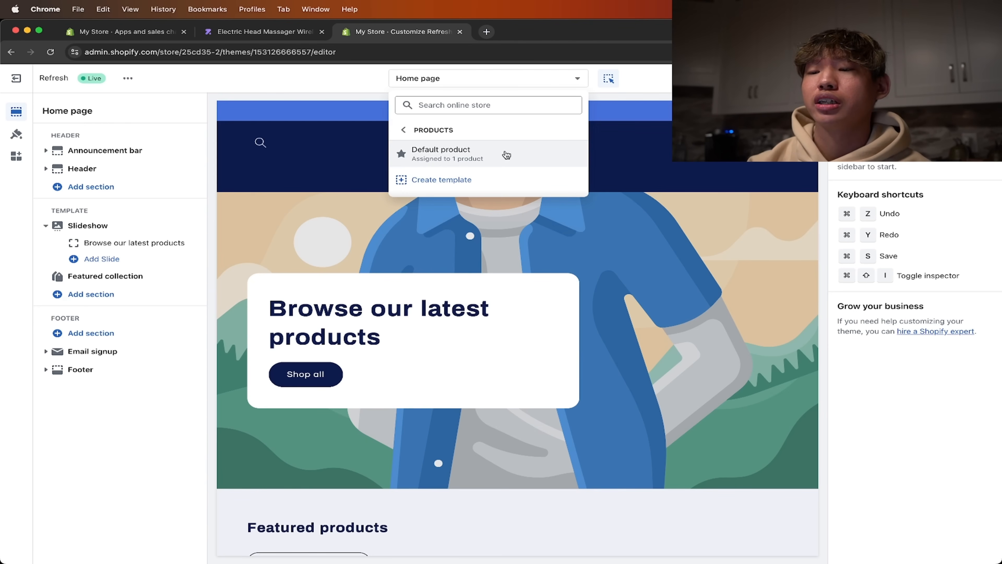
pyautogui.click(506, 155)
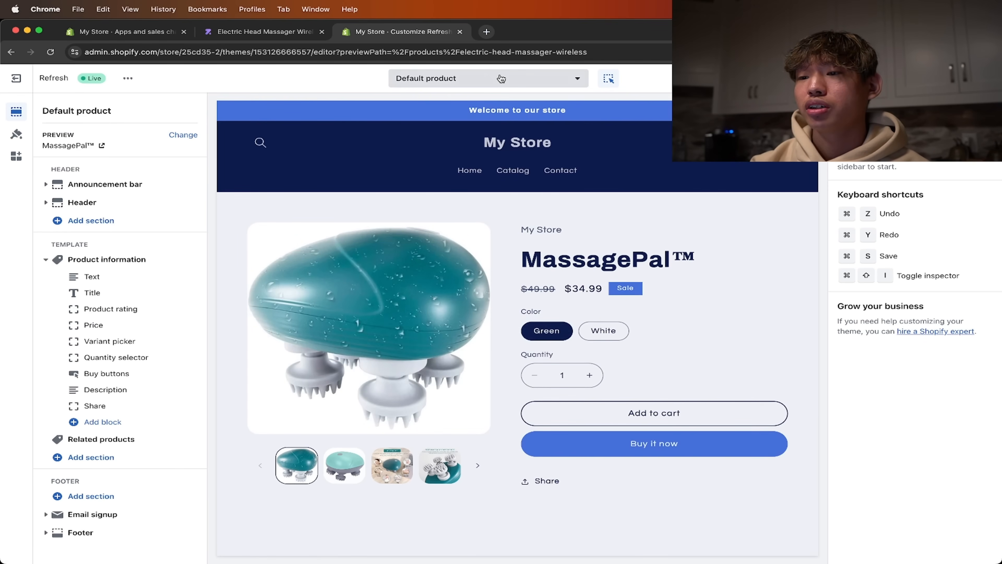
pyautogui.click(501, 80)
pyautogui.click(498, 156)
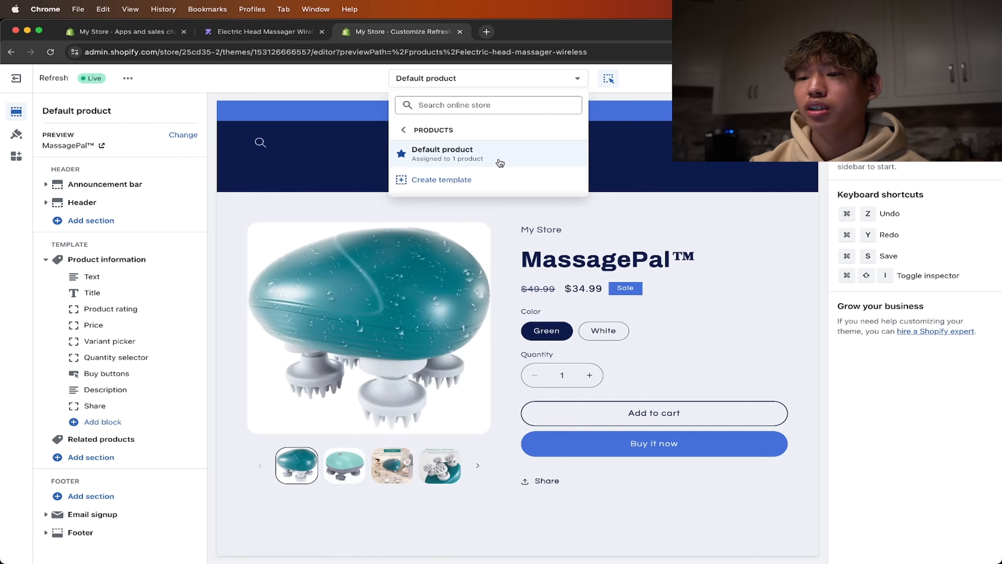
# - Hide the vendor text block above the MassagePal™ product title and save the theme changes
pyautogui.click(617, 193)
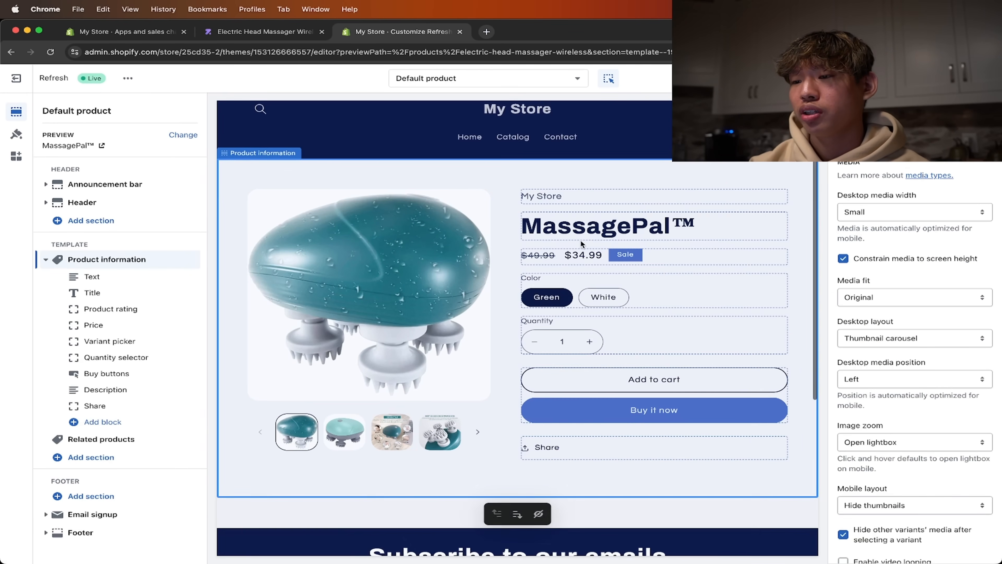
pyautogui.click(596, 230)
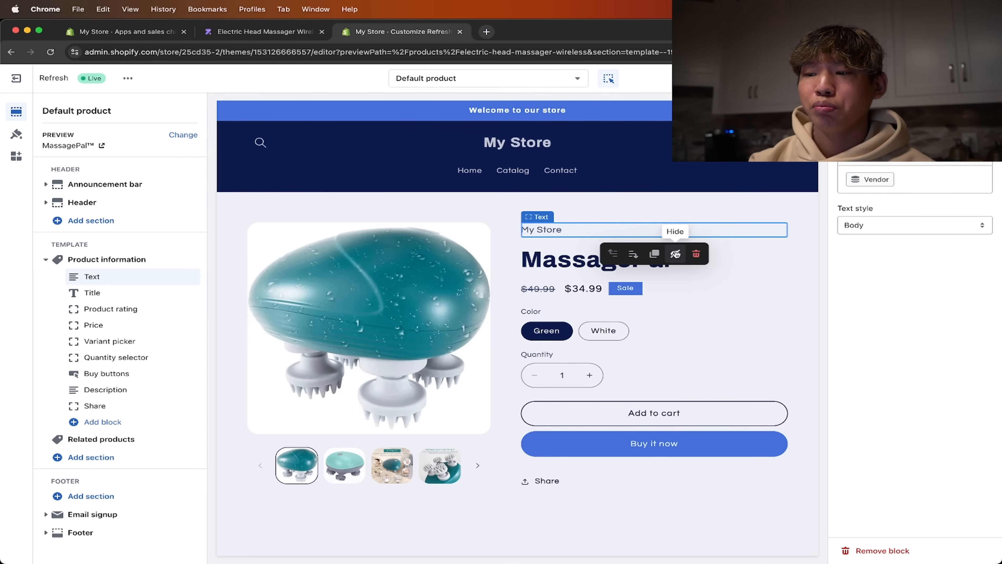
pyautogui.click(676, 254)
pyautogui.scroll(-3, 628, 326)
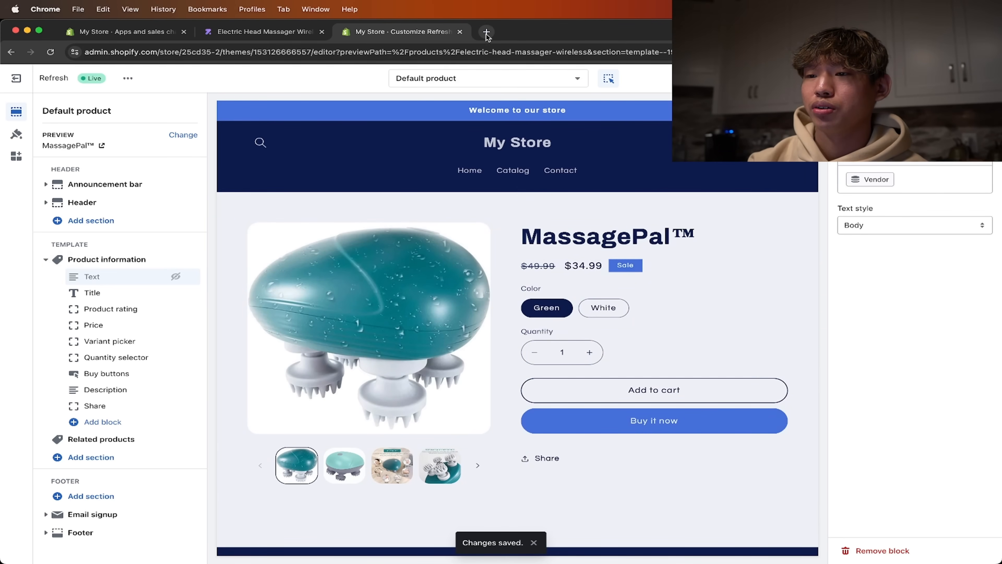
# - Search the web for "canva" in a new browser tab and open the Canva website
pyautogui.click(487, 32)
pyautogui.write('ca')
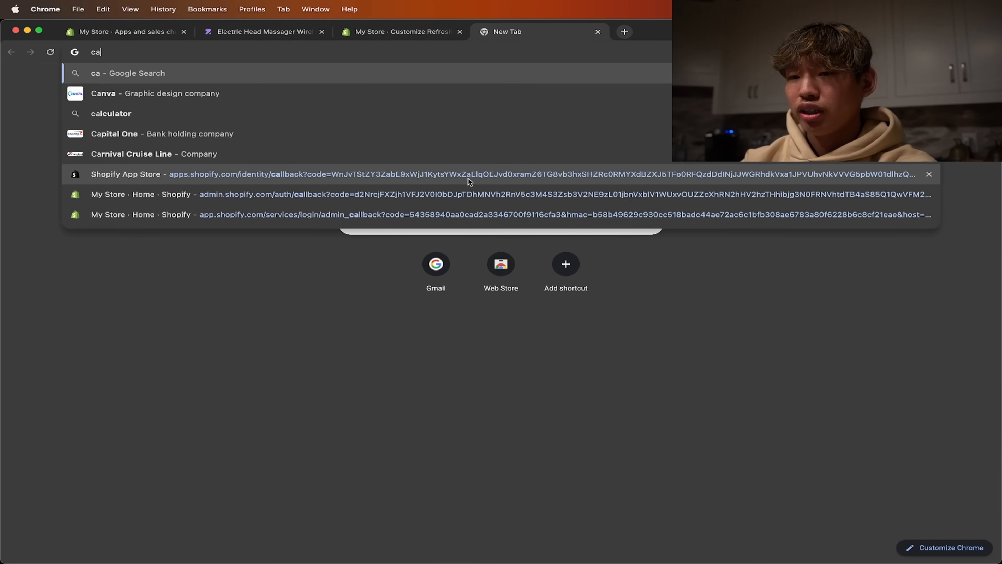
pyautogui.write('nva')
pyautogui.press('Return')
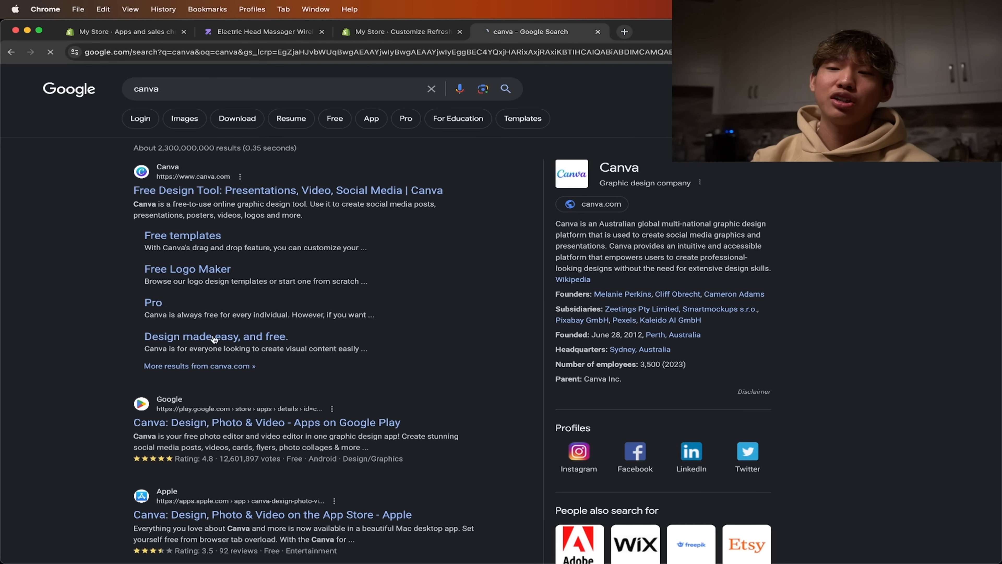
pyautogui.scroll(-3, 214, 339)
pyautogui.scroll(3, 249, 219)
pyautogui.click(253, 190)
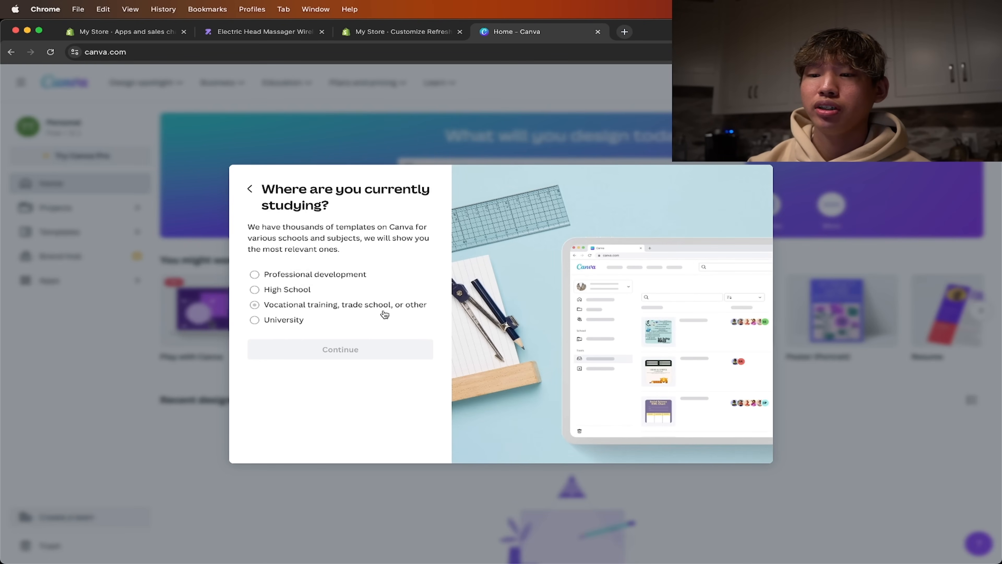
# - Answer Canva's onboarding question about the current place of study with High School and continue
pyautogui.click(314, 275)
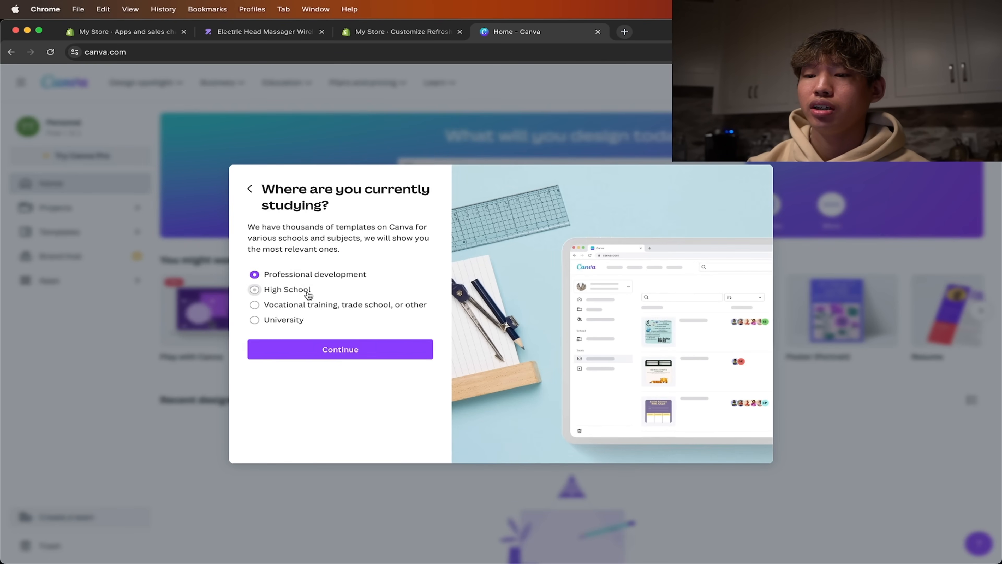
pyautogui.click(309, 292)
pyautogui.click(338, 352)
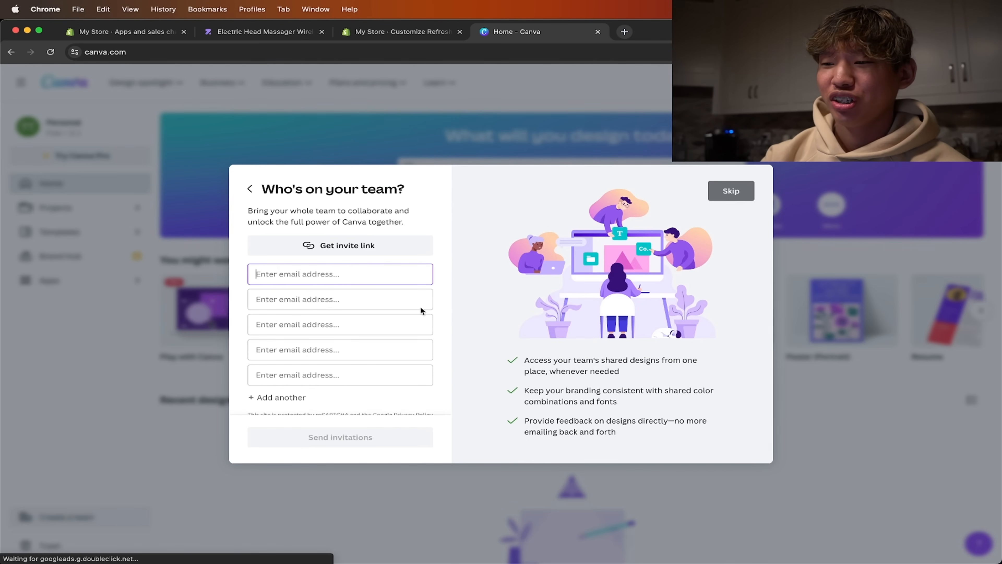
# - Skip the team invitation and create a new blank Logo design
pyautogui.click(731, 190)
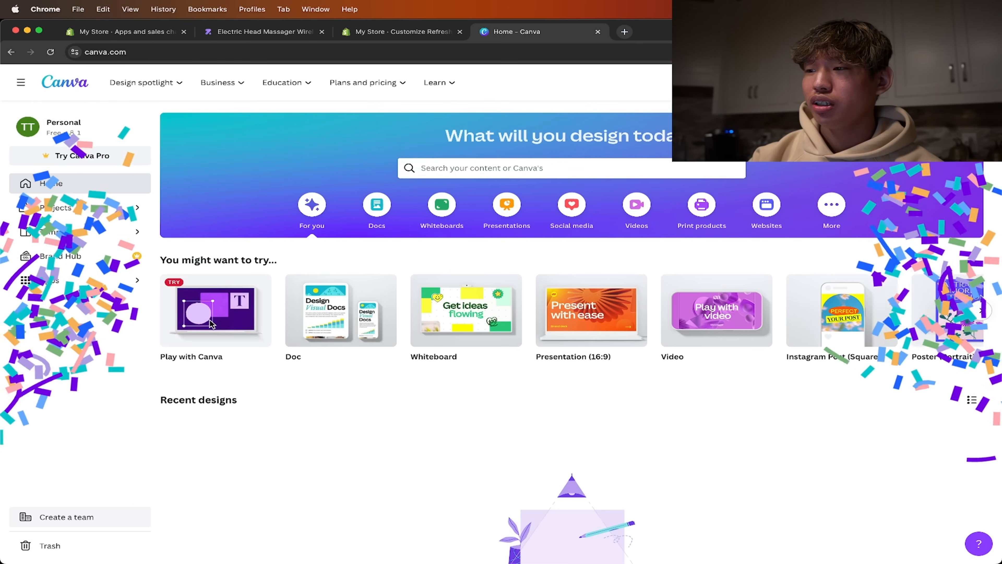
pyautogui.click(831, 204)
pyautogui.scroll(-5, 811, 249)
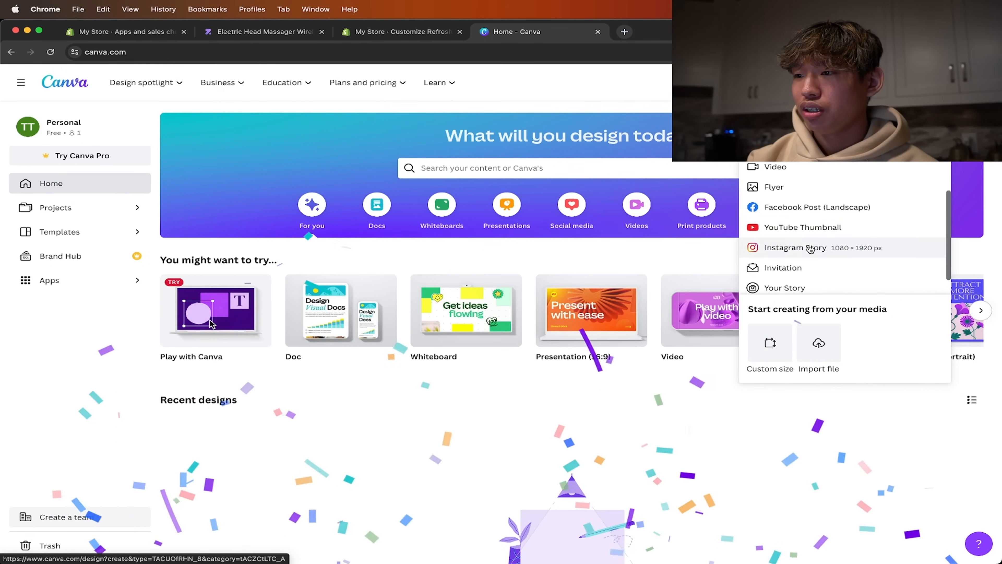
pyautogui.scroll(2, 801, 165)
pyautogui.click(801, 163)
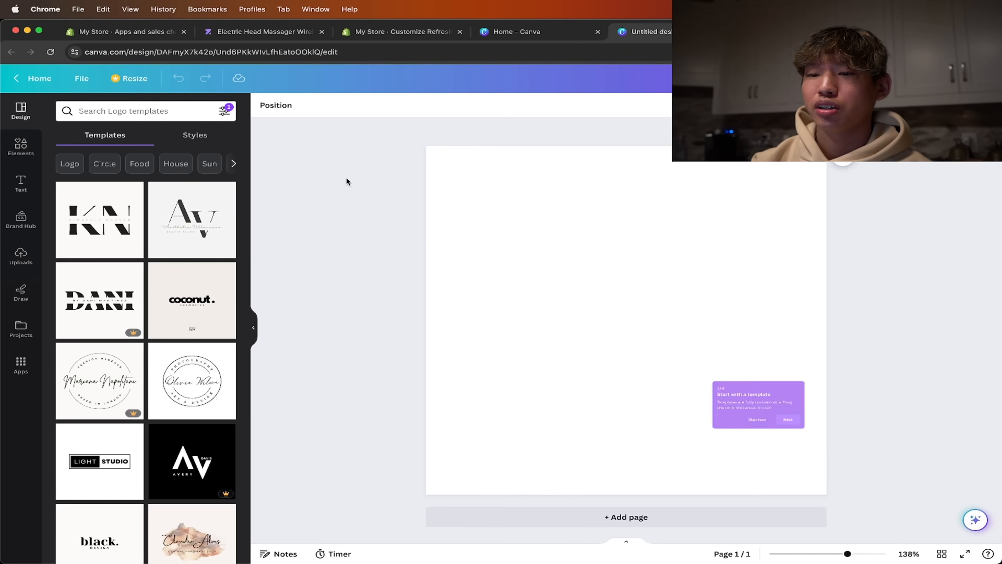
# - Search the logo templates for "massage" and apply the blue and black dotted-circle "Creative Technology" template
pyautogui.click(136, 112)
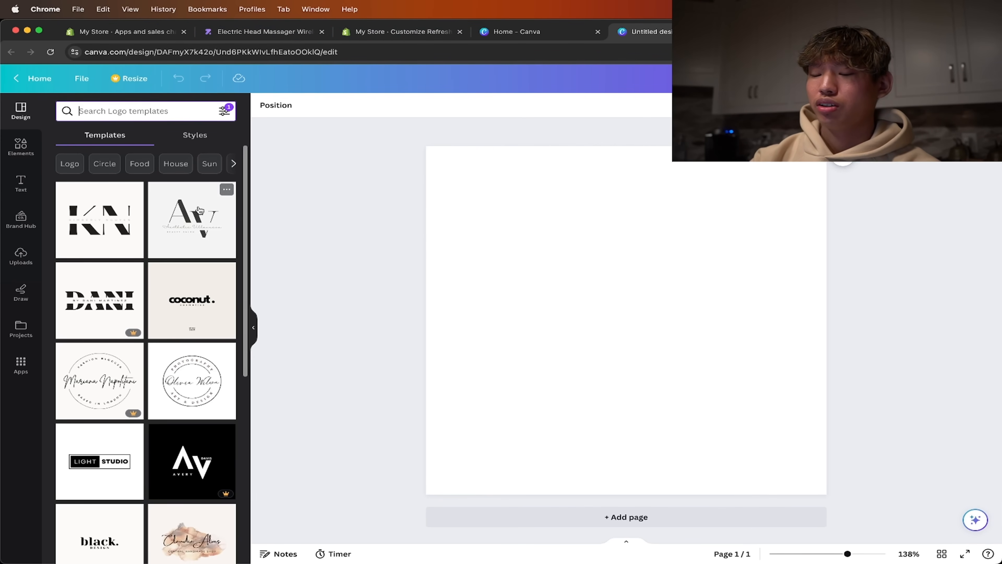
pyautogui.write('m')
pyautogui.press('BackSpace')
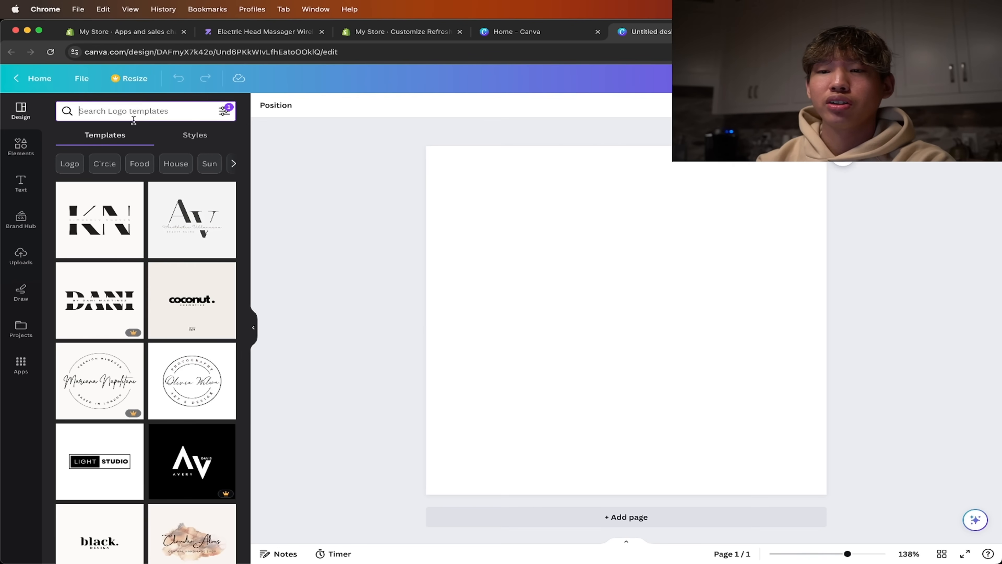
pyautogui.write('massage')
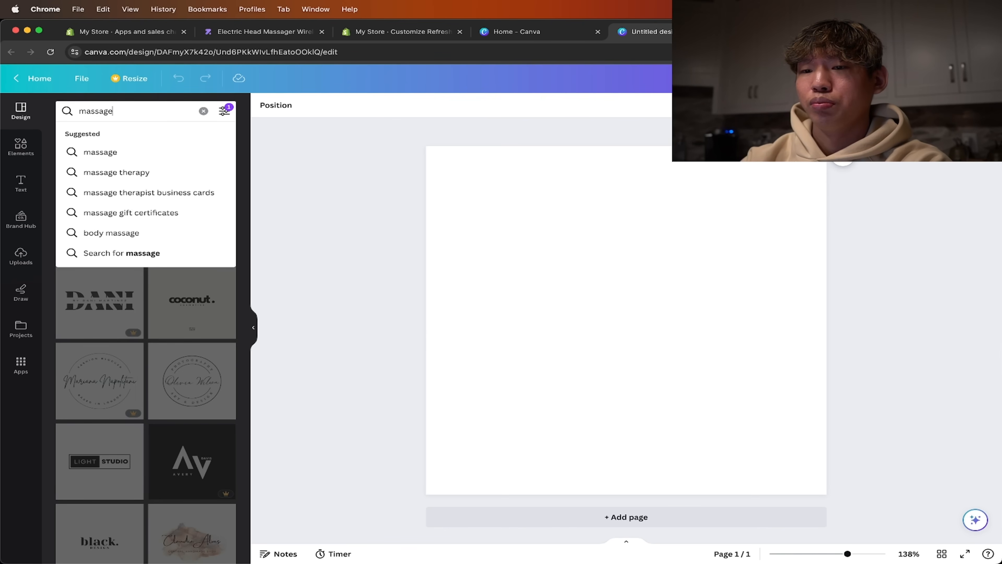
pyautogui.press('Return')
pyautogui.scroll(-8, 176, 295)
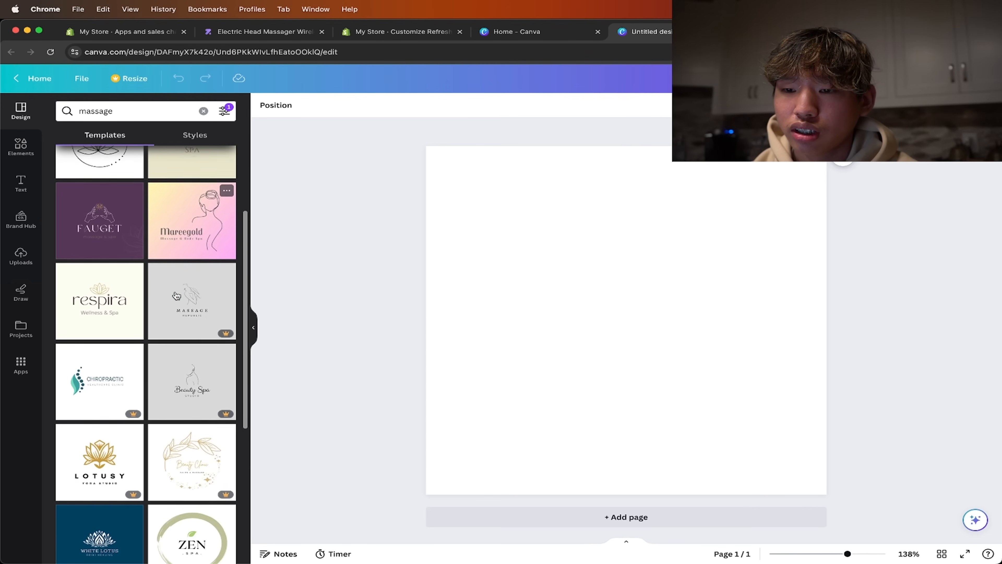
pyautogui.scroll(-3, 176, 296)
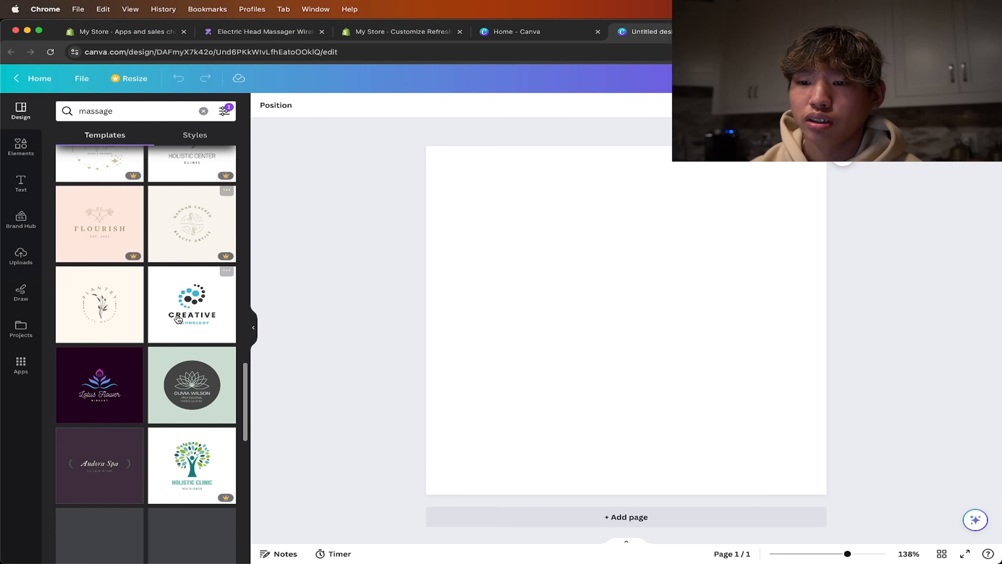
pyautogui.click(186, 311)
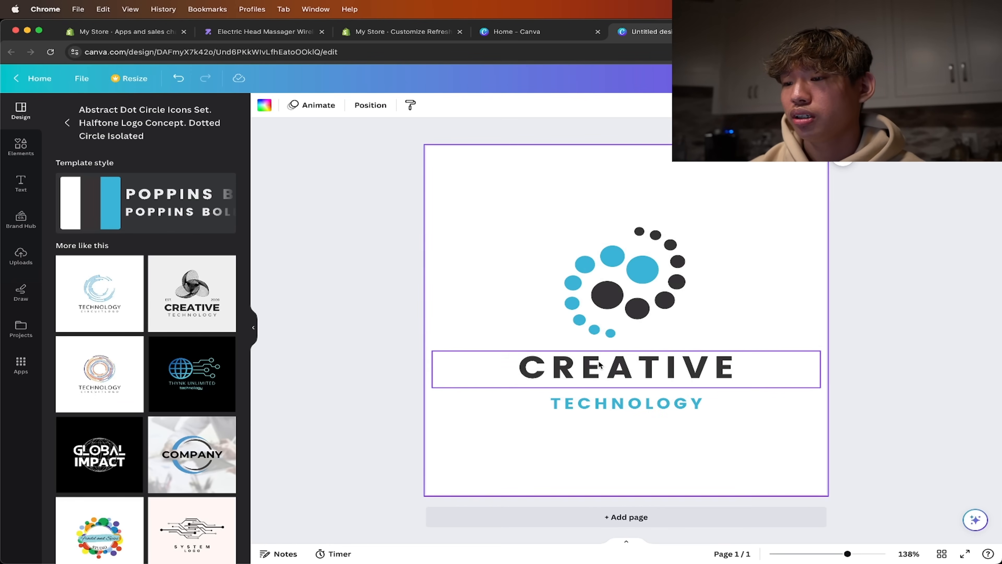
# - Remove the "TECHNOLOGY" tagline and replace the "CREATIVE" heading with "MASSAGEPAL"
pyautogui.doubleClick(632, 399)
pyautogui.press('BackSpace')
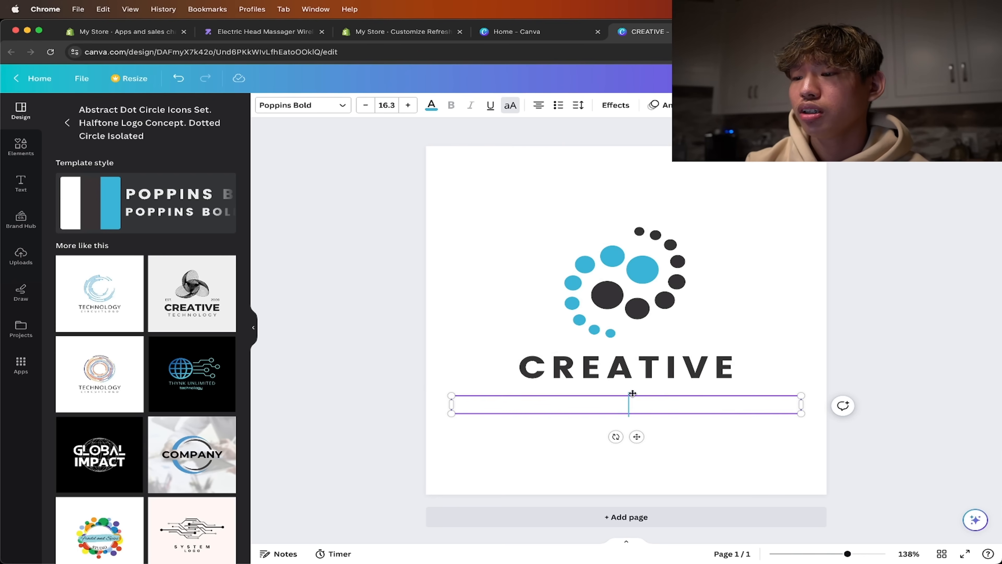
pyautogui.click(657, 368)
pyautogui.doubleClick(657, 367)
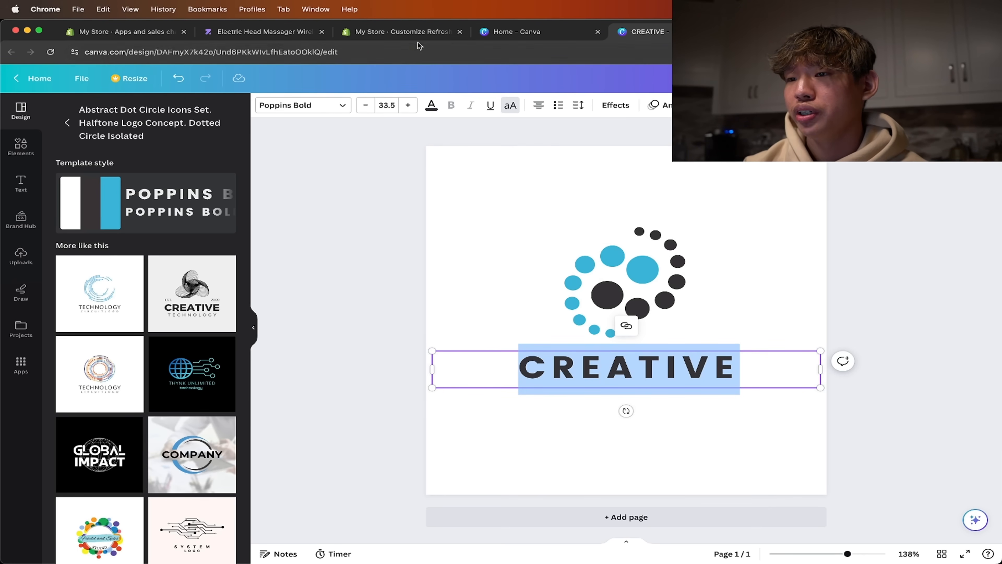
pyautogui.moveTo(403, 31); pyautogui.dragTo(540, 31)
pyautogui.click(649, 32)
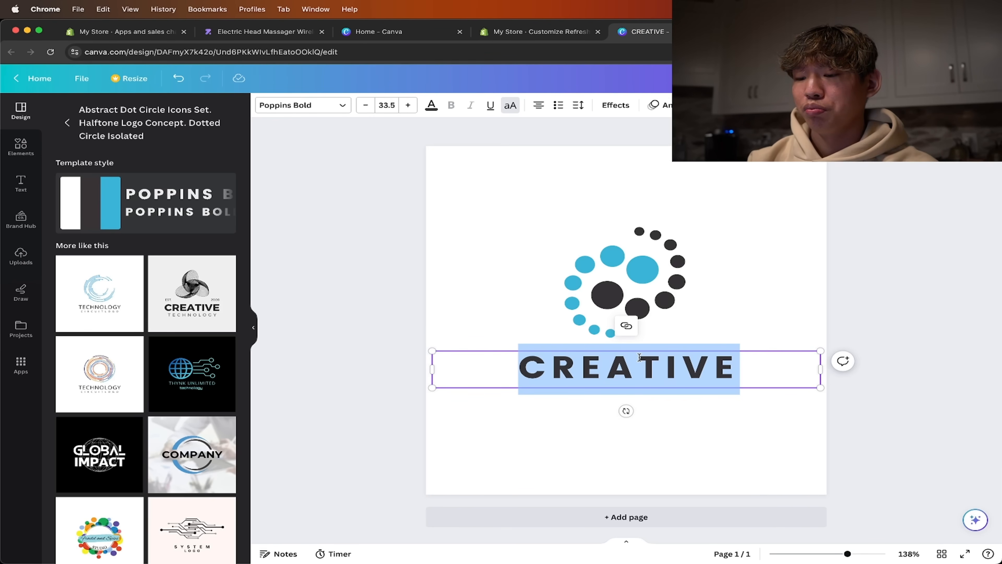
pyautogui.write('MASSAGEP')
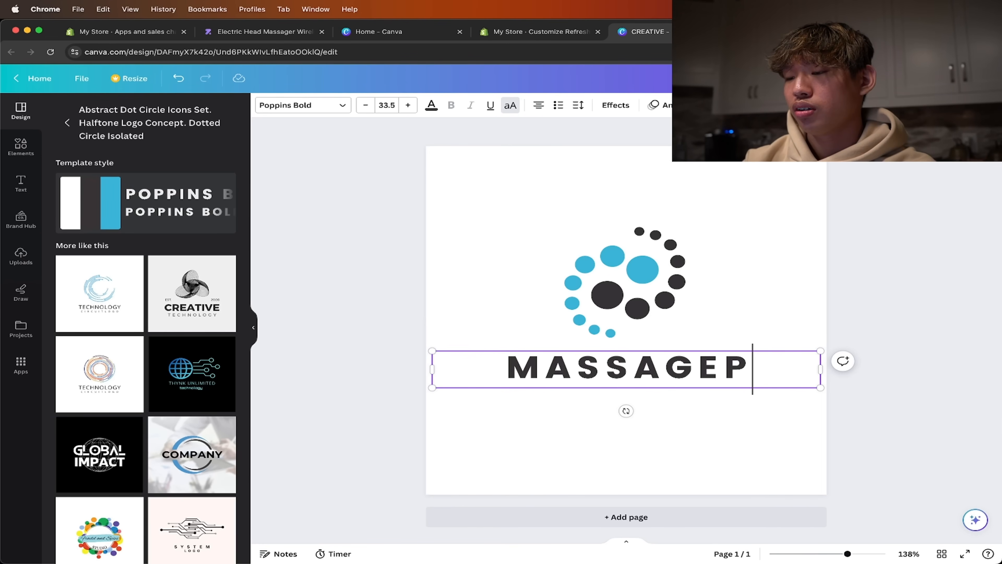
pyautogui.write('AL')
# - Enlarge the MASSAGEPAL text and move it up, then shrink the dotted-circle icon and centre it above the text
pyautogui.moveTo(432, 351); pyautogui.dragTo(393, 347)
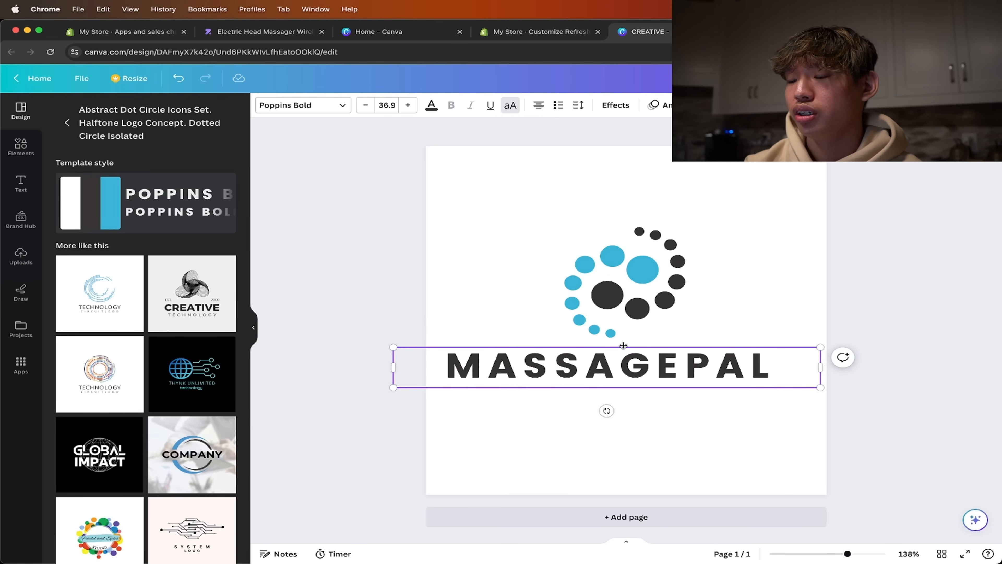
pyautogui.moveTo(623, 345); pyautogui.dragTo(646, 214)
pyautogui.click(643, 268)
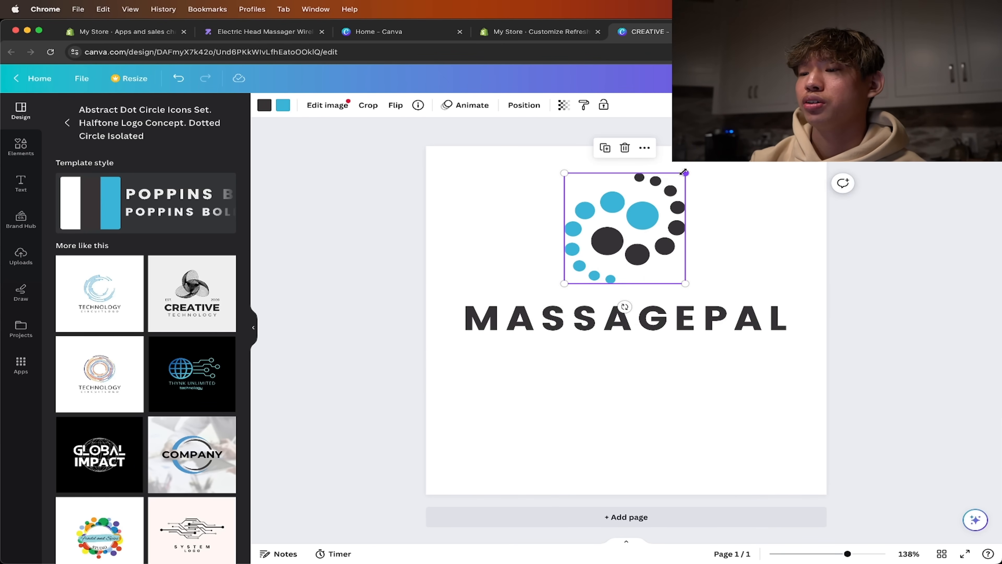
pyautogui.moveTo(684, 172); pyautogui.dragTo(649, 205)
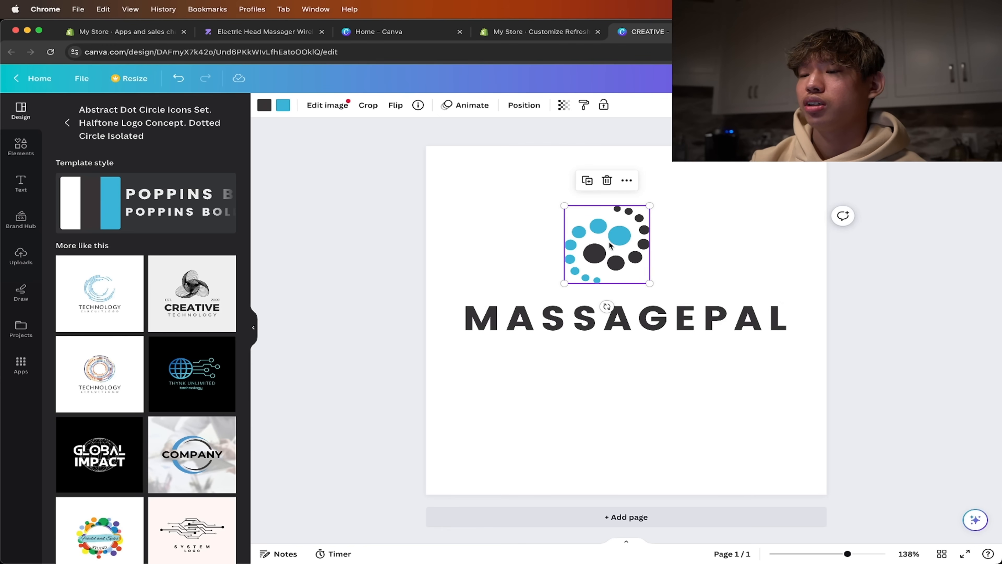
pyautogui.moveTo(610, 244); pyautogui.dragTo(630, 245)
pyautogui.click(879, 292)
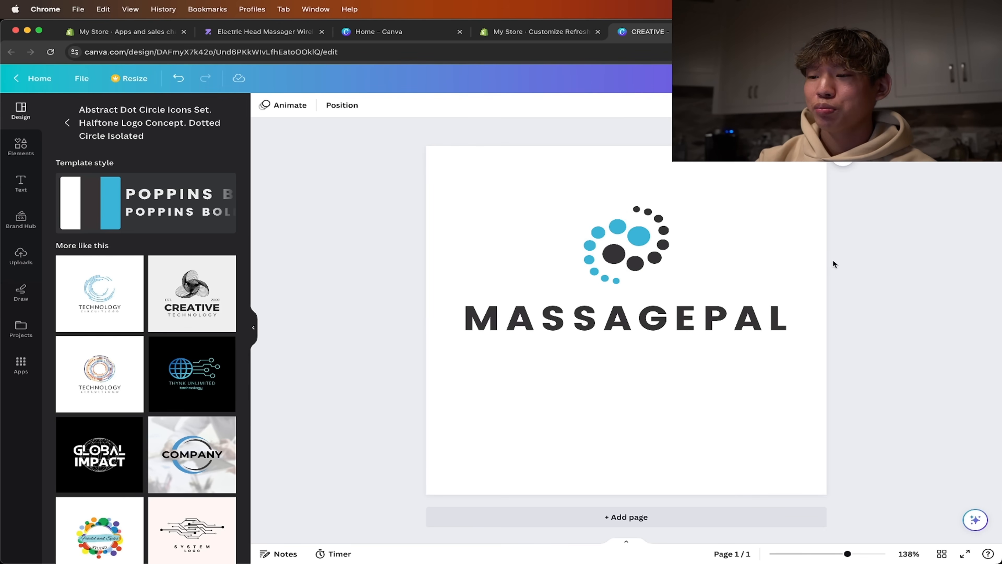
# - Download the finished logo design as a PNG at 500 × 500 px
pyautogui.click(971, 78)
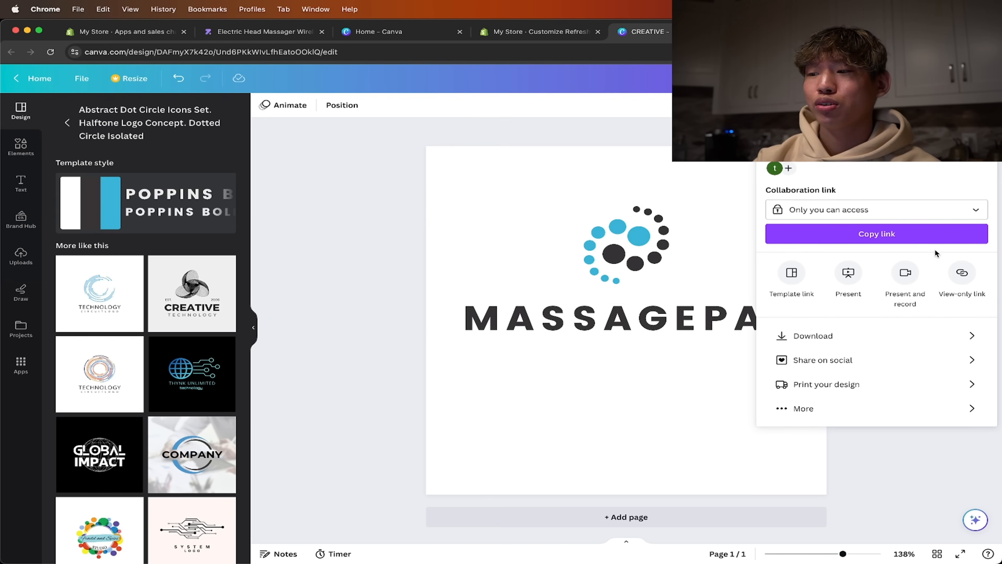
pyautogui.click(840, 340)
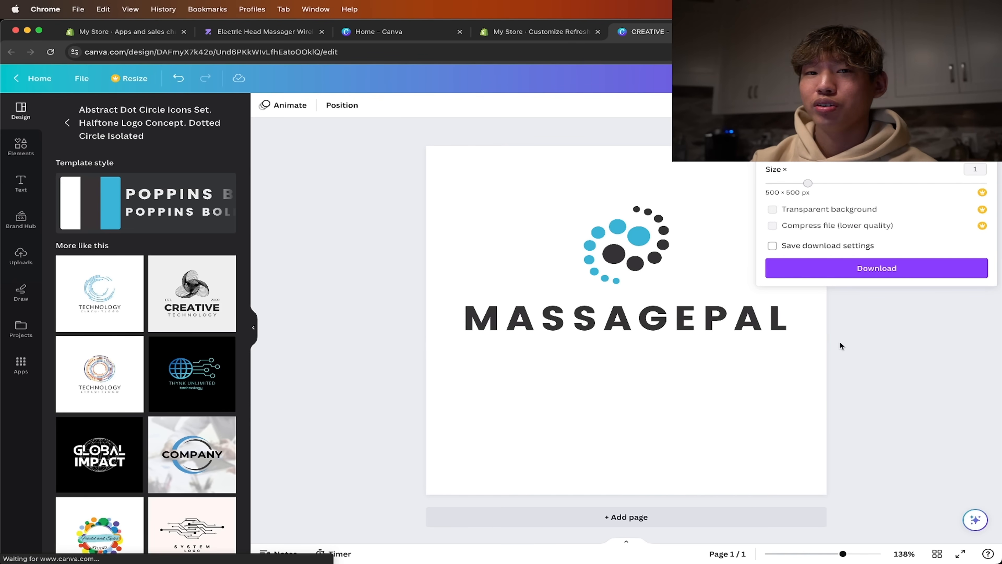
pyautogui.click(868, 269)
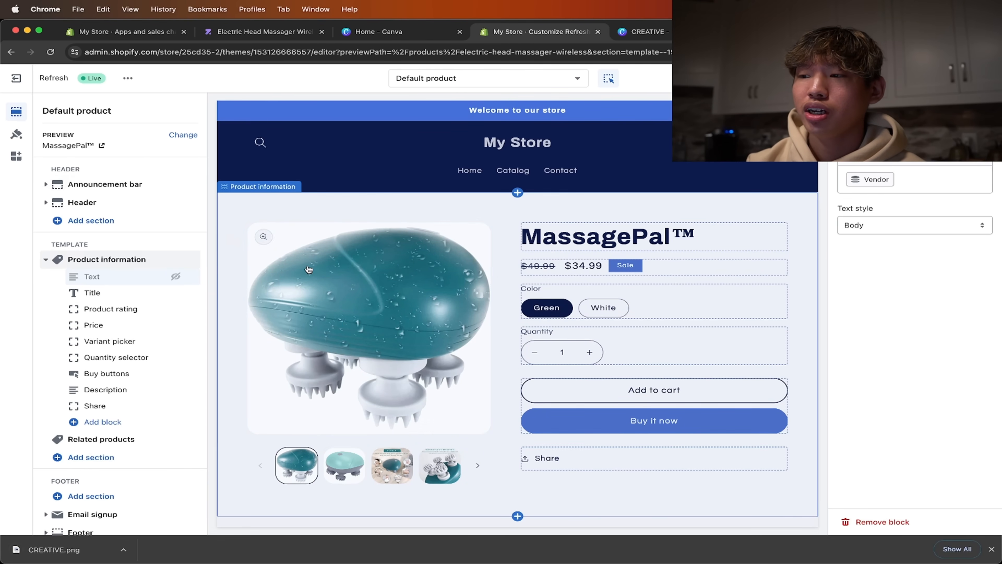
# - Upload CREATIVE.png in the Shopify theme settings and set it as the store logo
pyautogui.click(377, 147)
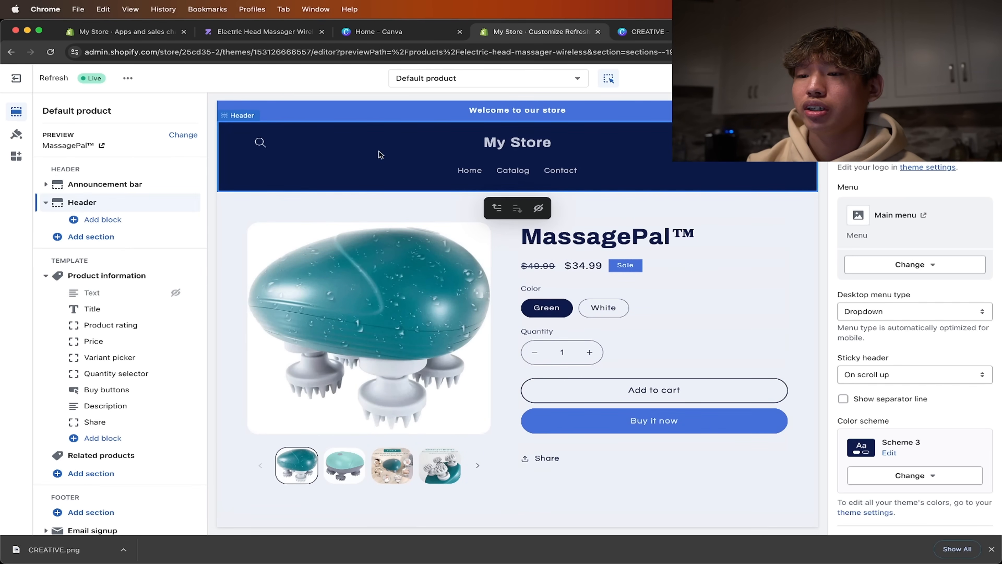
pyautogui.click(907, 170)
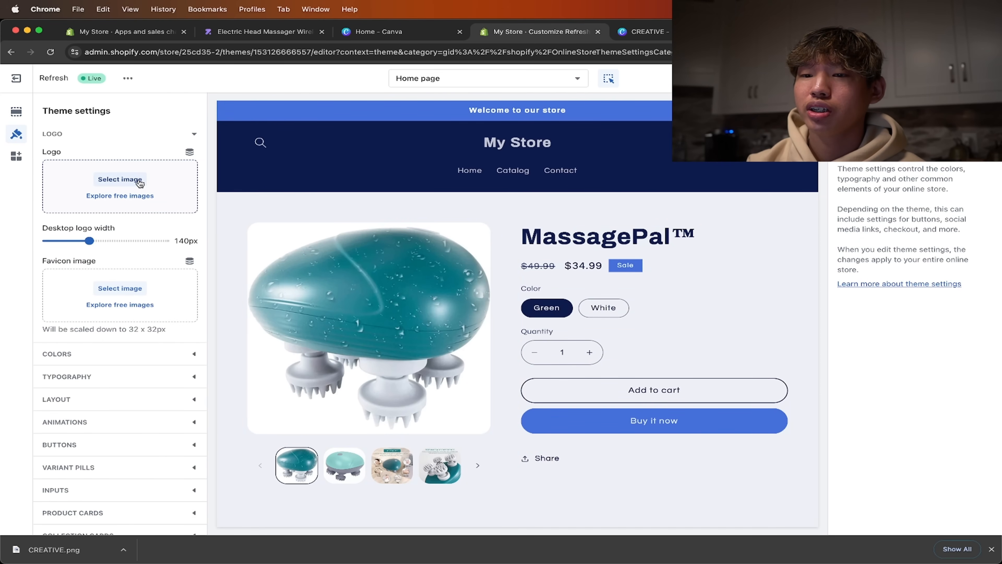
pyautogui.click(139, 183)
pyautogui.moveTo(54, 550); pyautogui.dragTo(502, 292)
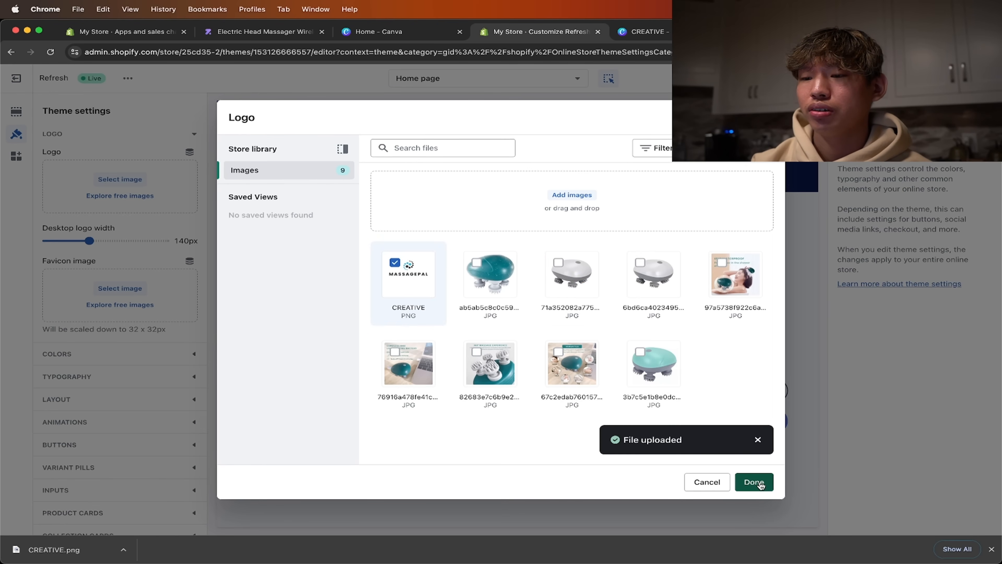
pyautogui.click(754, 483)
# - Change the background of the header's color scheme, Scheme 3, to white (#FFFFFF)
pyautogui.click(586, 186)
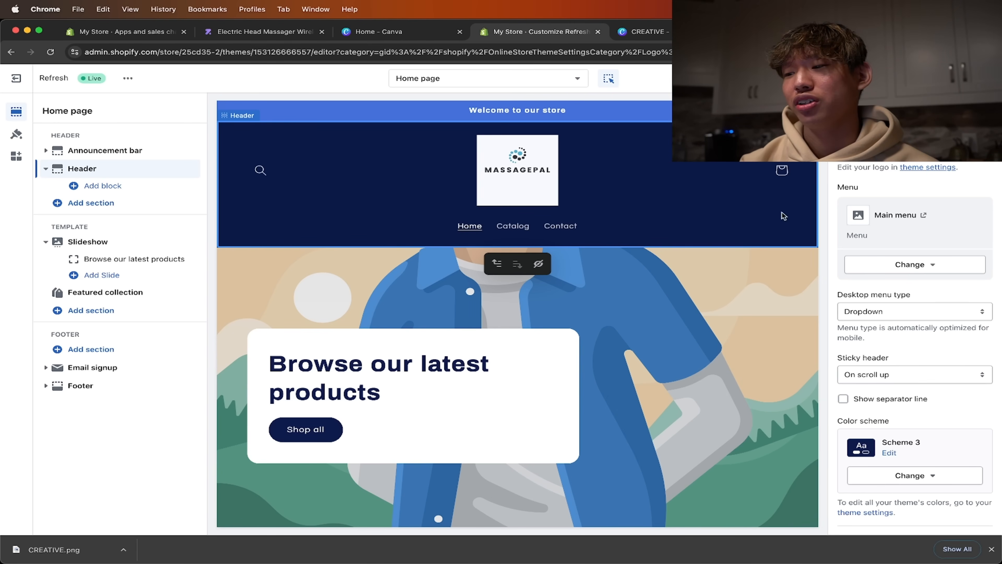
pyautogui.scroll(-3, 905, 263)
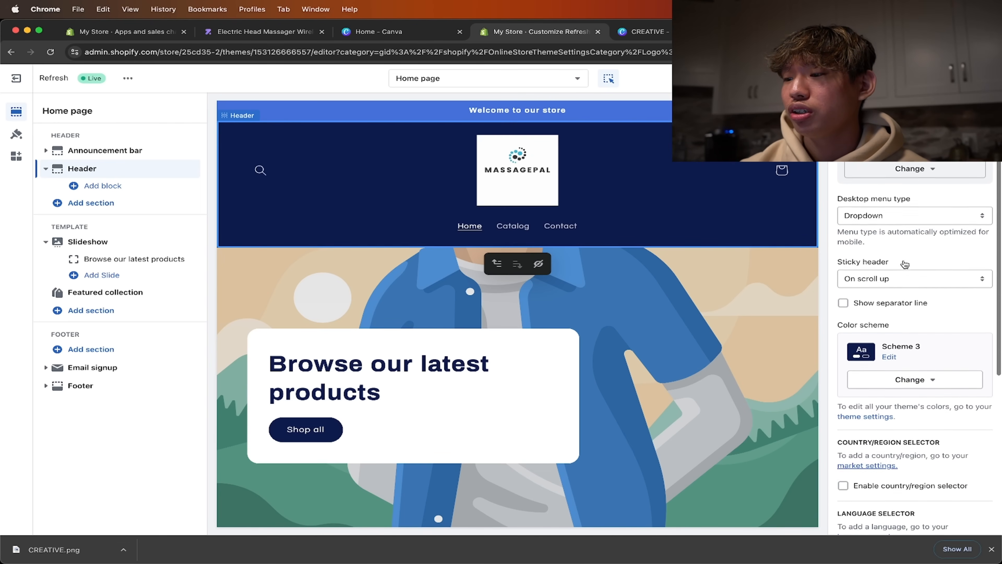
pyautogui.scroll(-2, 904, 263)
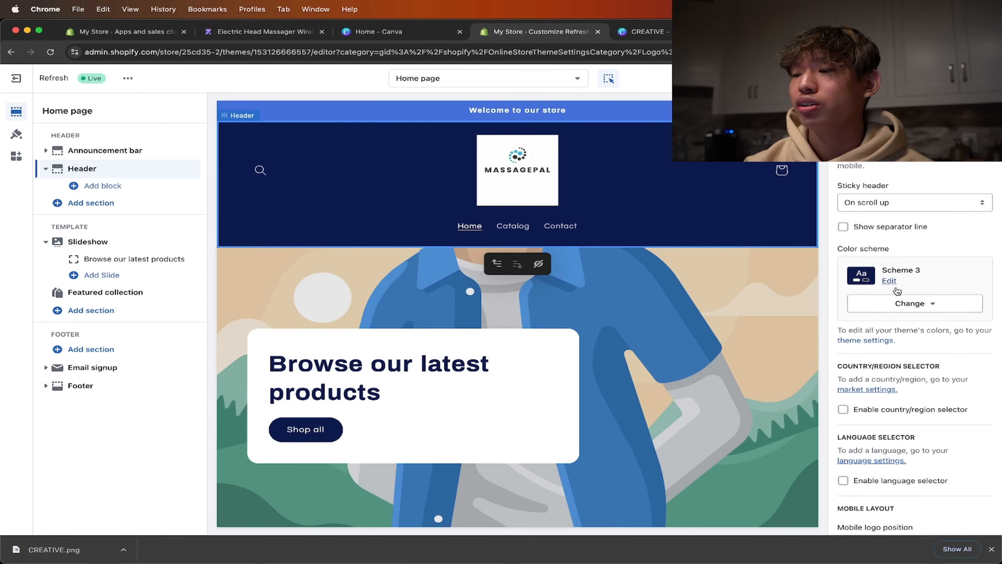
pyautogui.click(888, 281)
pyautogui.click(897, 216)
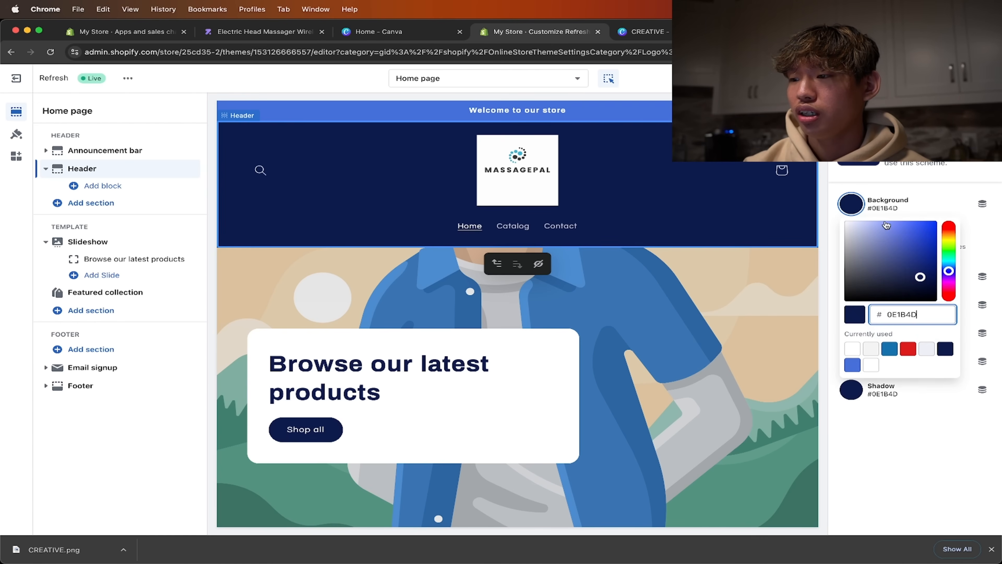
pyautogui.write('FFFFFF')
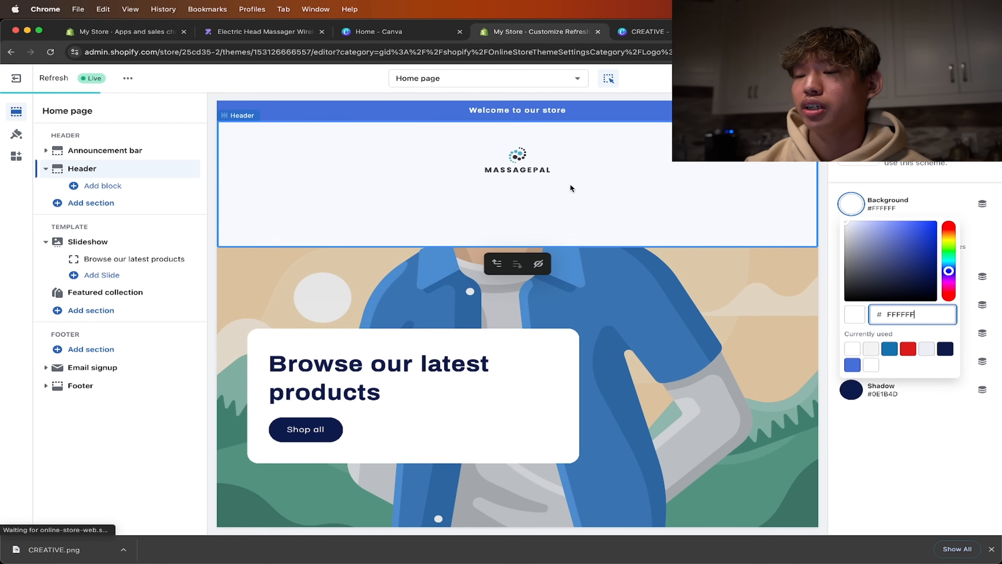
pyautogui.moveTo(853, 252); pyautogui.dragTo(834, 217)
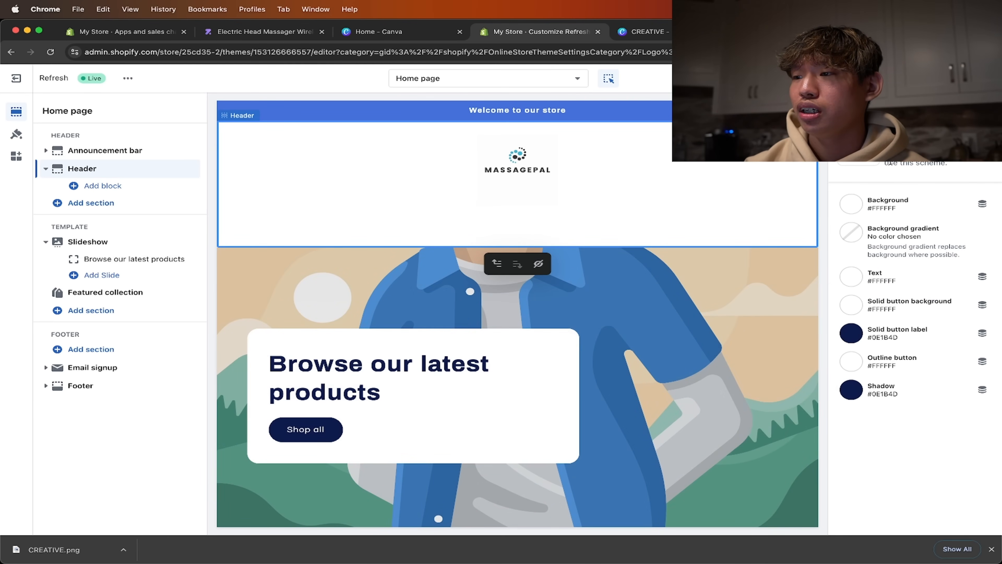
pyautogui.click(636, 196)
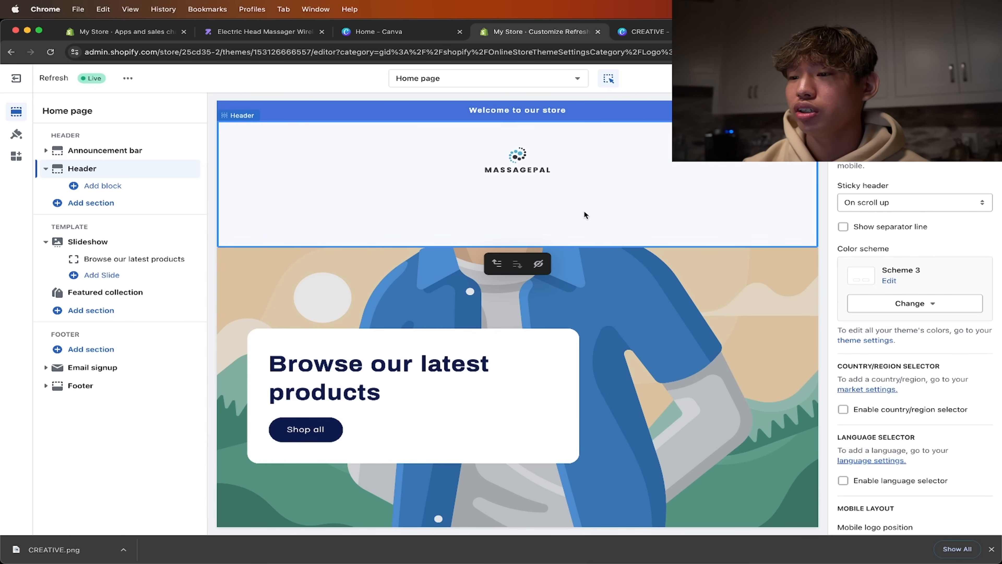
# - Set the header's bottom padding to 0 px and the desktop logo width to 80 px
pyautogui.scroll(-6, 907, 355)
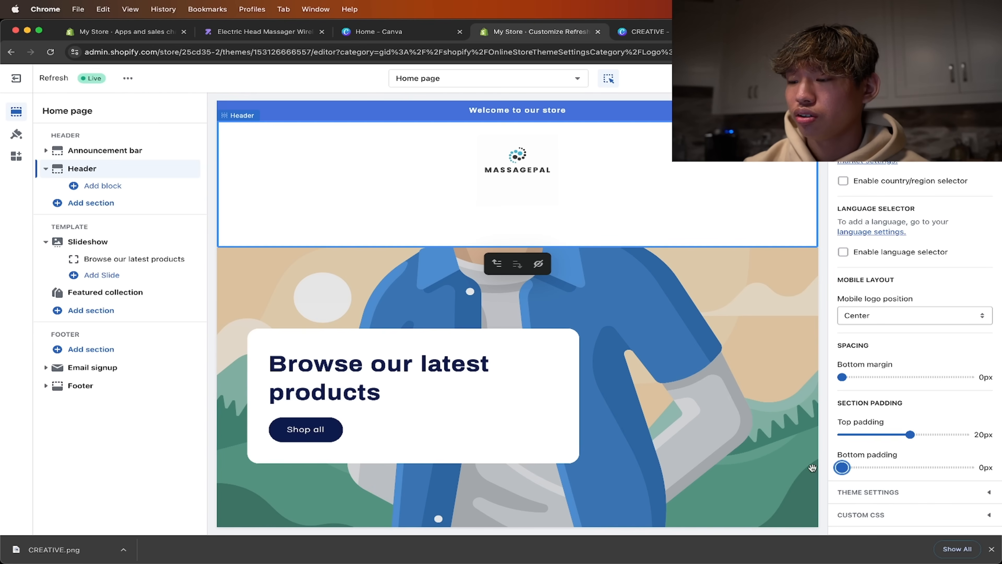
pyautogui.click(894, 493)
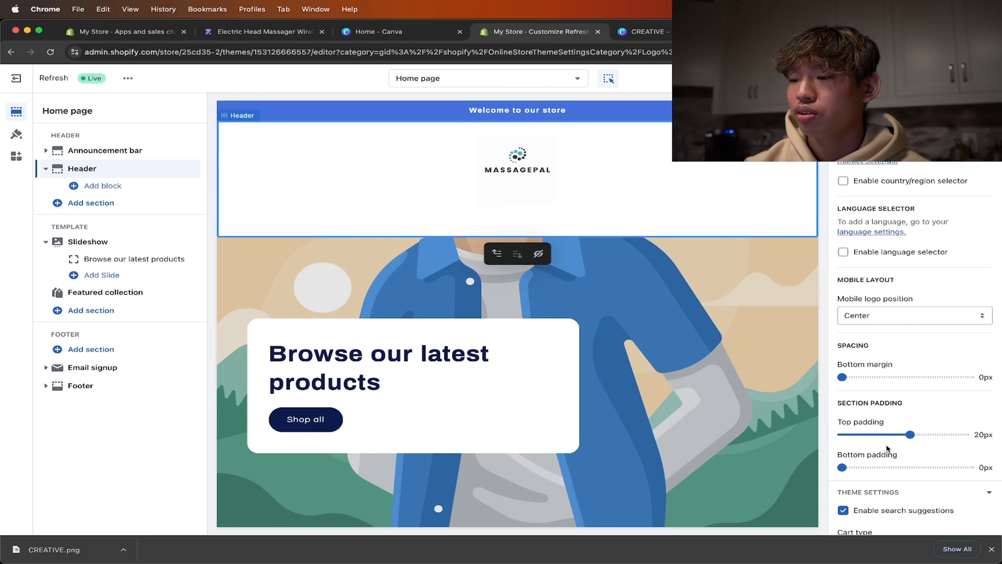
pyautogui.scroll(-15, 888, 444)
pyautogui.scroll(-2, 878, 354)
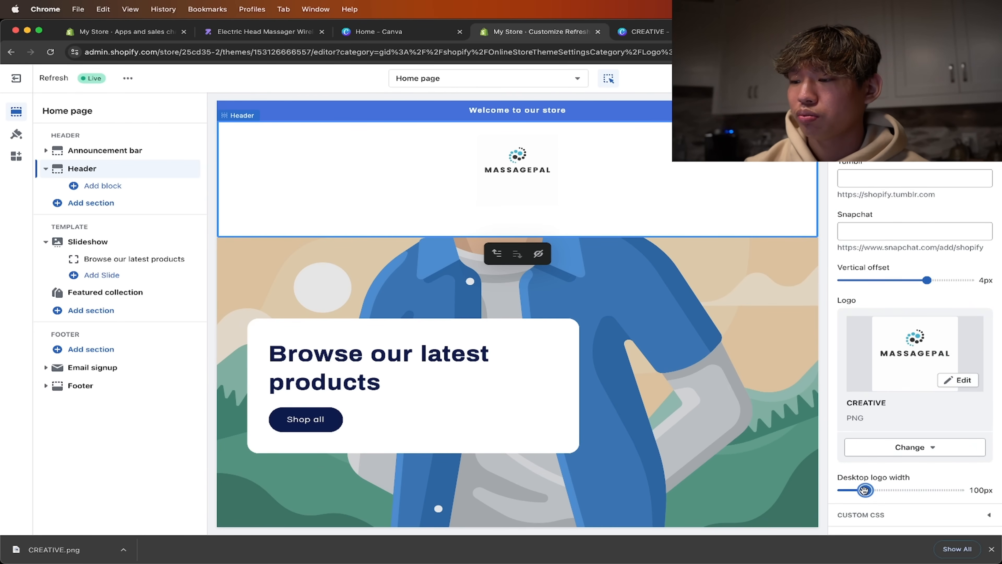
pyautogui.moveTo(863, 490); pyautogui.dragTo(857, 490)
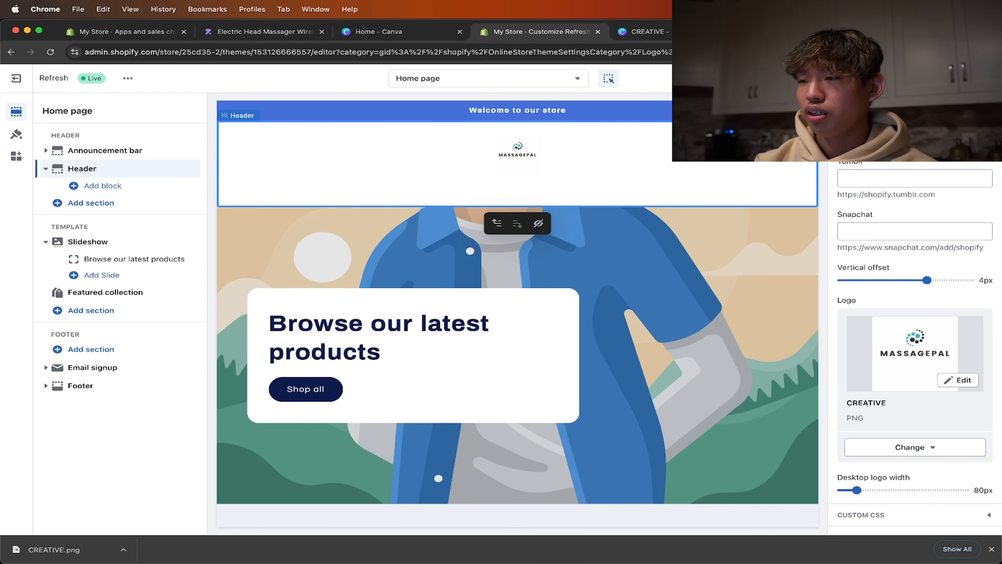
# - Switch the home page preview to the mobile layout to check the header
pyautogui.click(884, 112)
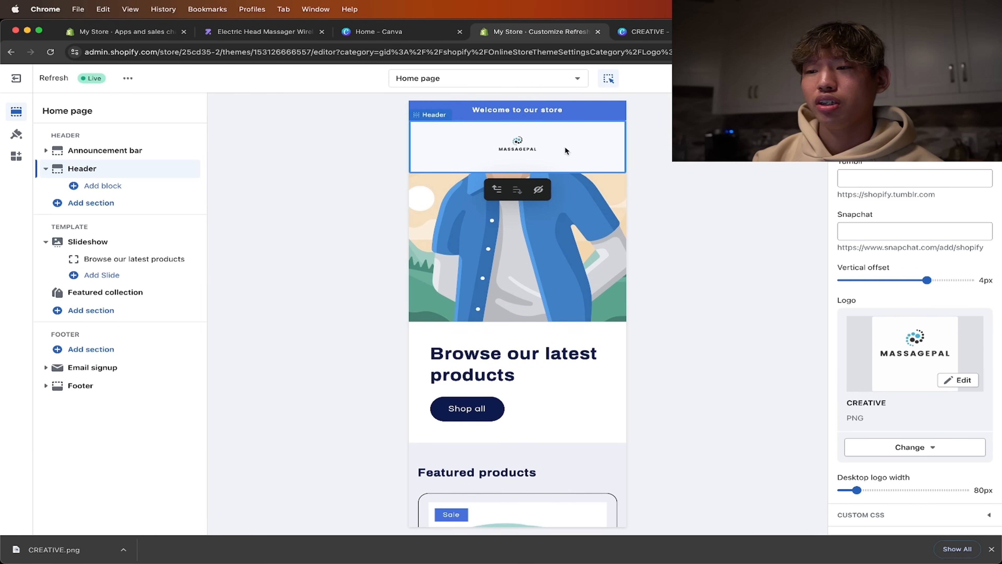
# - Review the home page and its announcement bar in the mobile preview, and return to the desktop layout
pyautogui.scroll(-15, 563, 156)
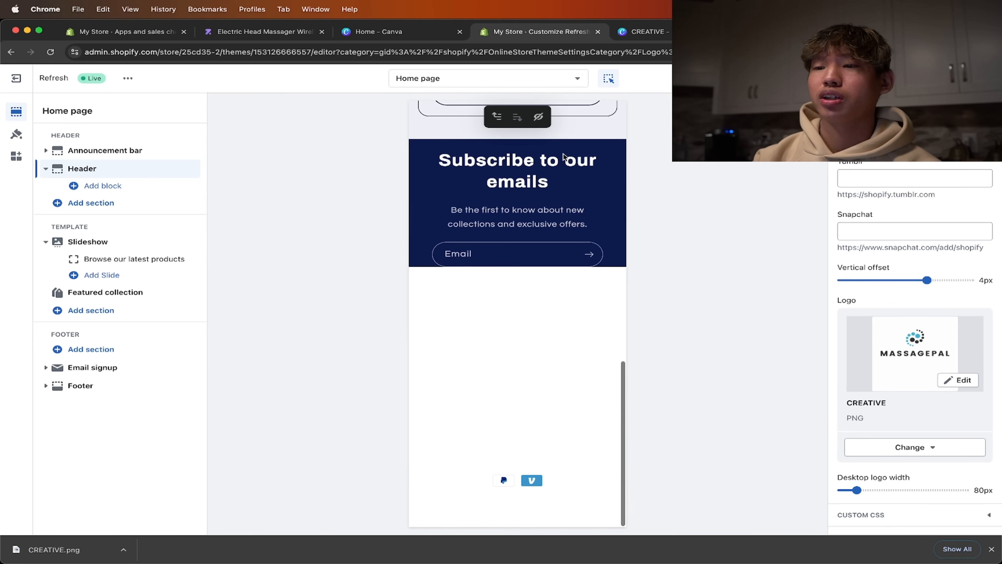
pyautogui.scroll(15, 552, 157)
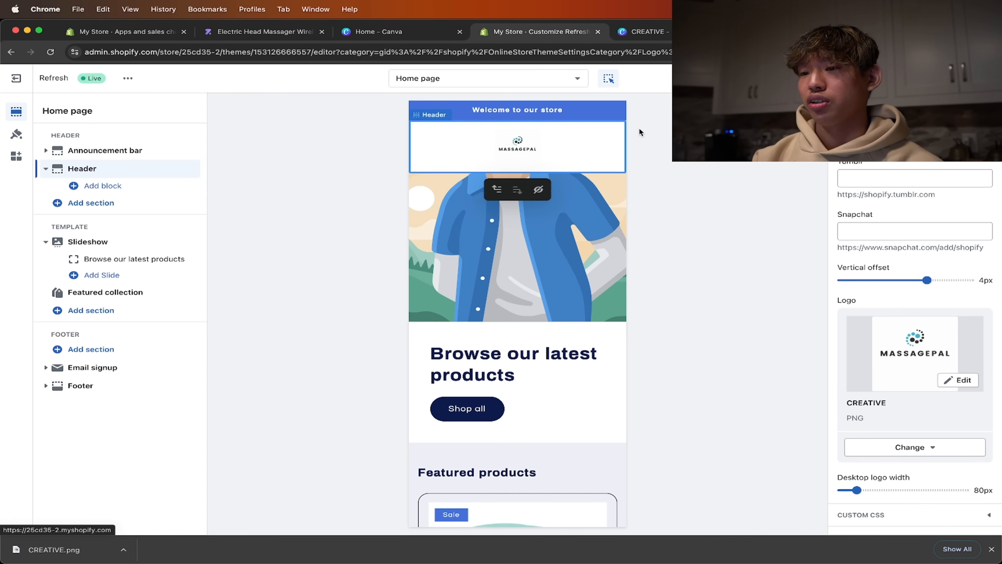
pyautogui.click(620, 113)
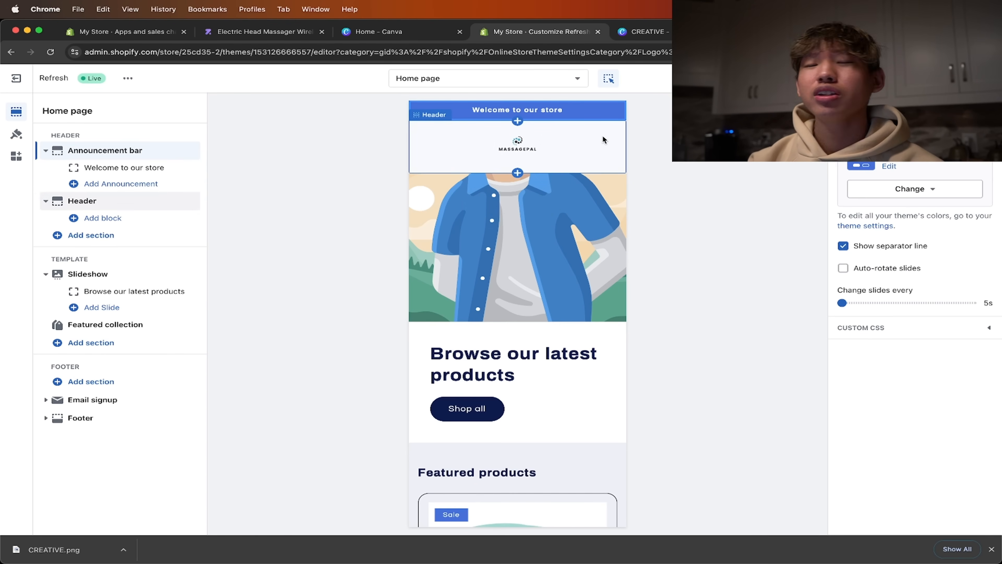
pyautogui.scroll(-2, 585, 190)
pyautogui.scroll(-12, 584, 190)
pyautogui.scroll(14, 583, 190)
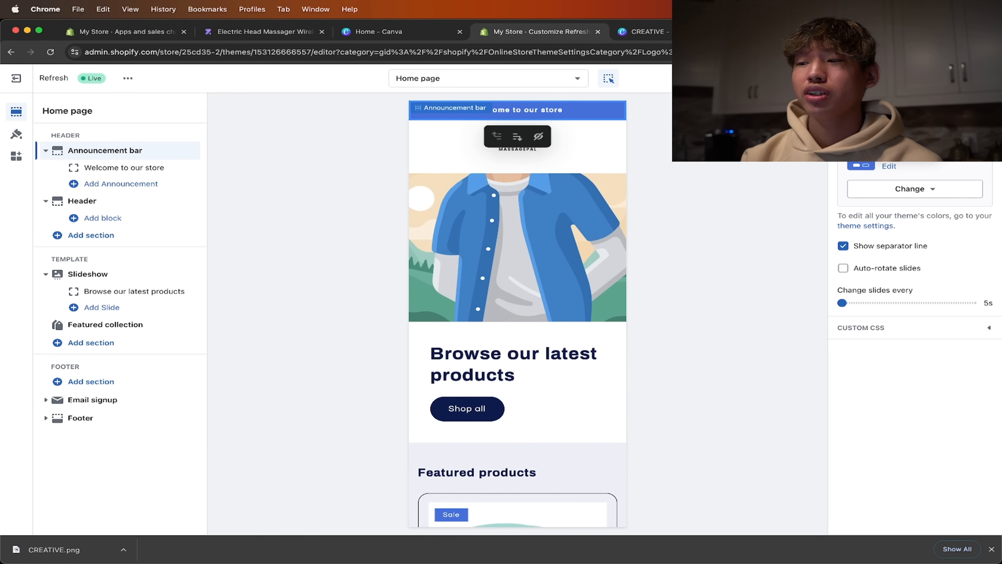
pyautogui.click(874, 78)
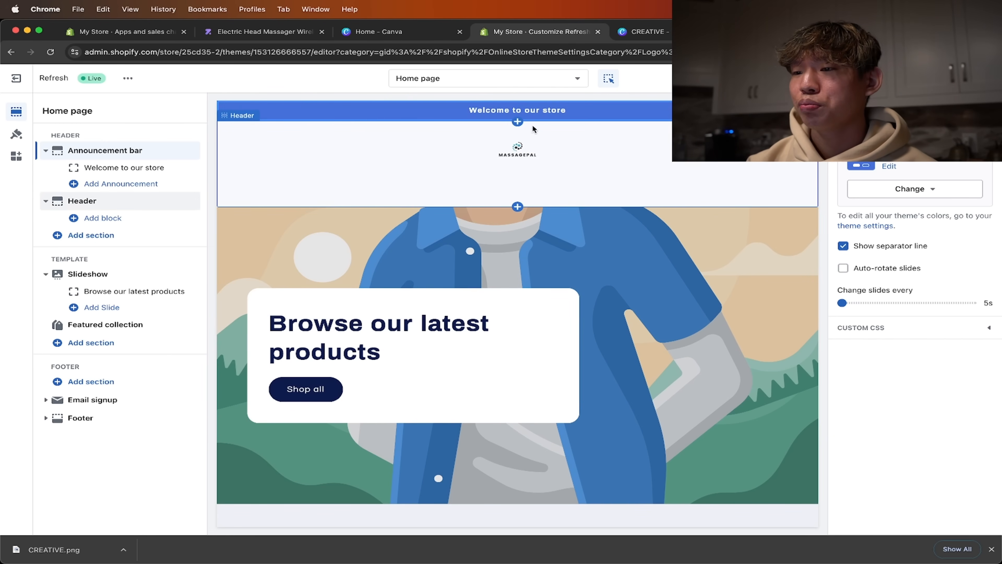
# - Change the announcement bar text to "Free Shipping On All Orders!" and save the theme
pyautogui.click(136, 170)
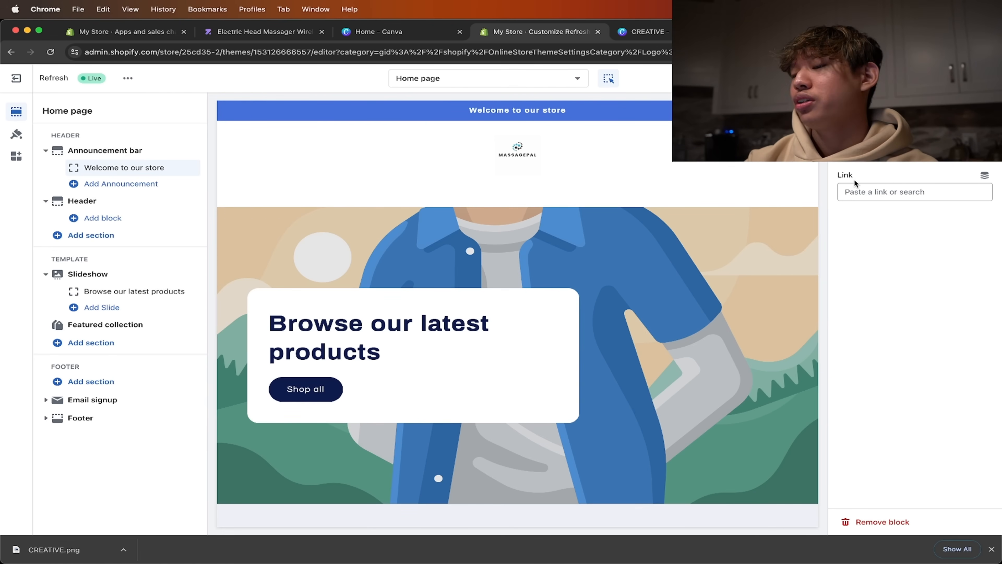
pyautogui.write('Free Shipping On a')
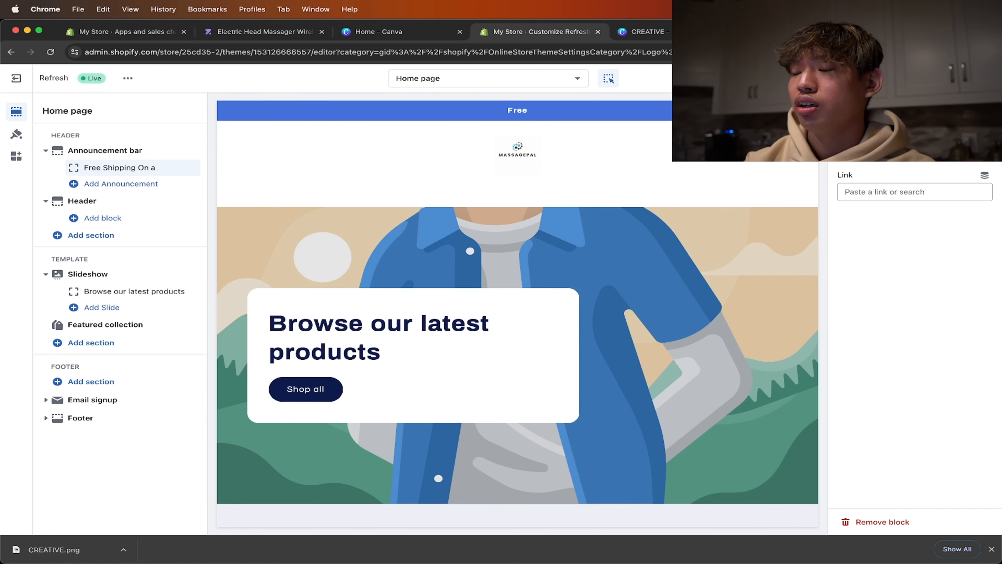
pyautogui.press('BackSpace')
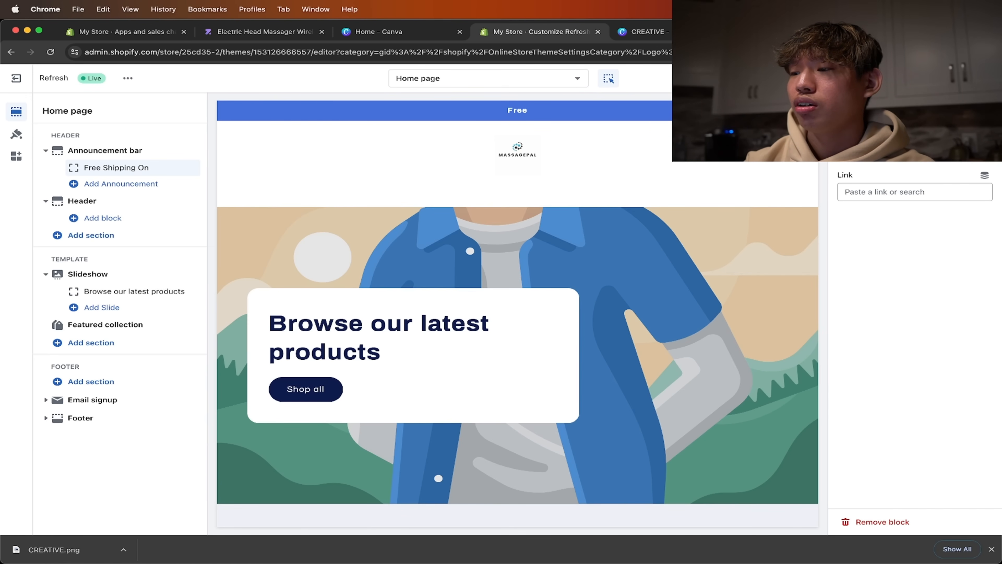
pyautogui.write('All Orders!')
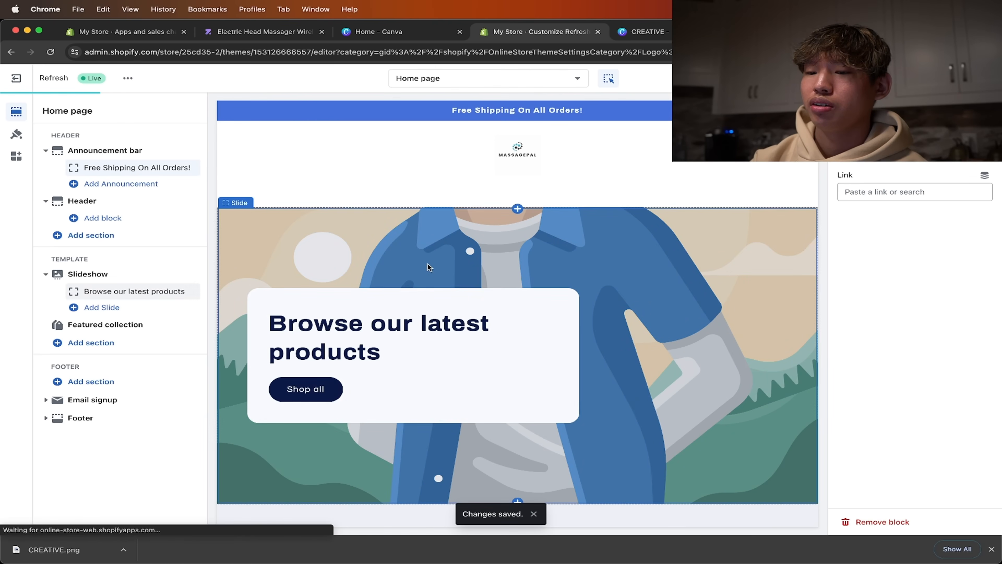
# - Switch the theme editor from the home page to the Default product template
pyautogui.scroll(-5, 429, 267)
pyautogui.click(479, 79)
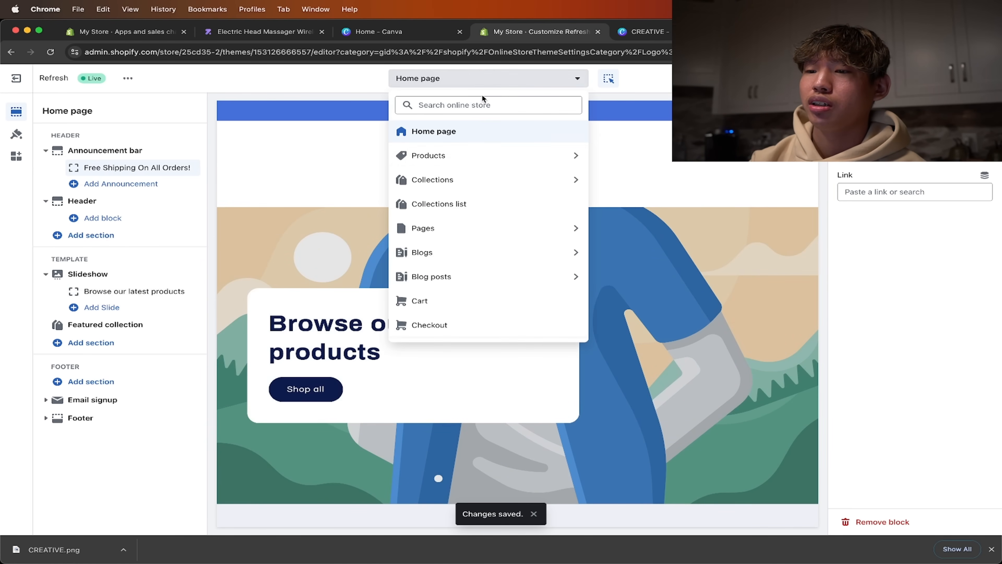
pyautogui.click(482, 154)
pyautogui.click(493, 157)
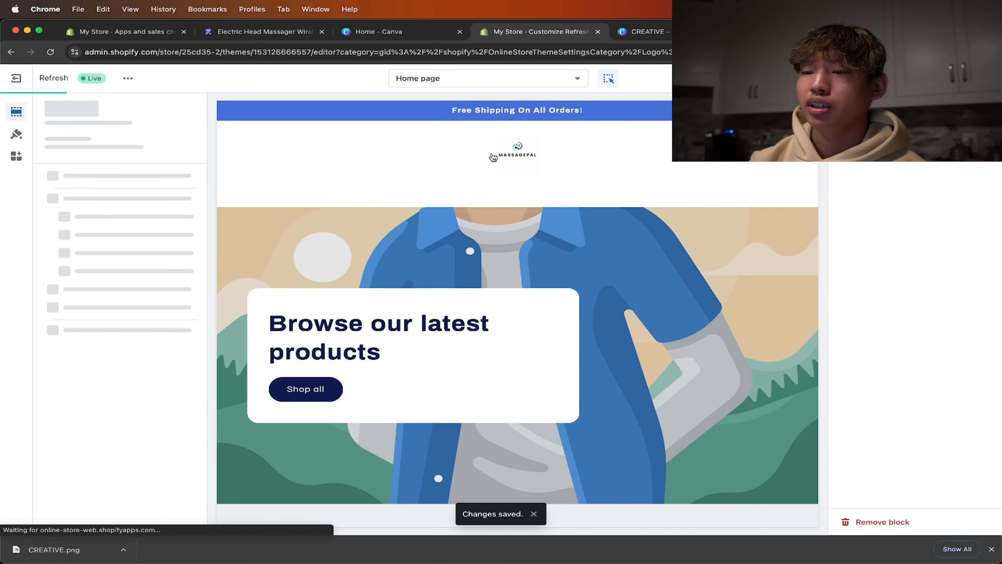
pyautogui.scroll(-3, 488, 262)
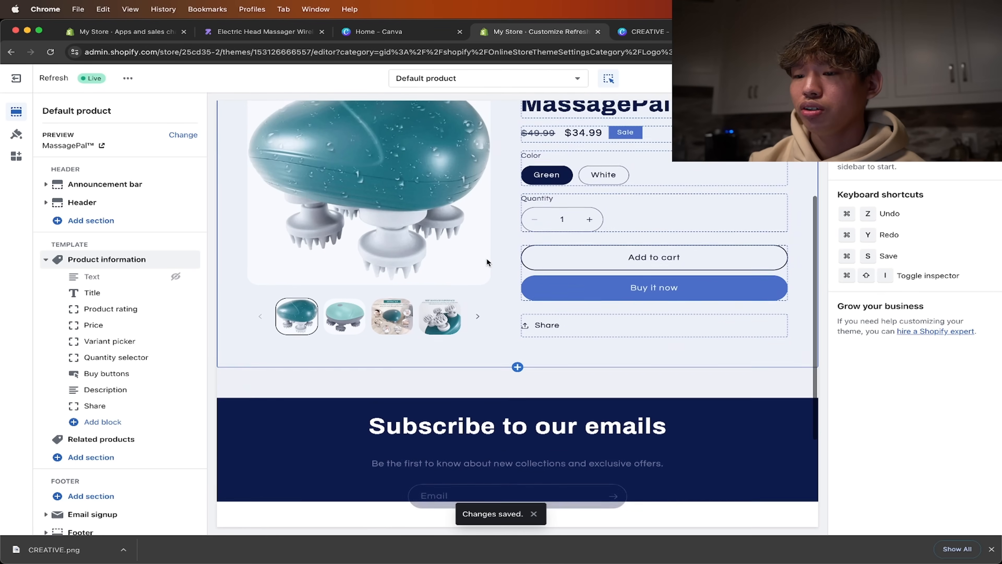
# - Show the light teal massager photo in the product page's image gallery
pyautogui.click(349, 320)
pyautogui.scroll(-4, 362, 381)
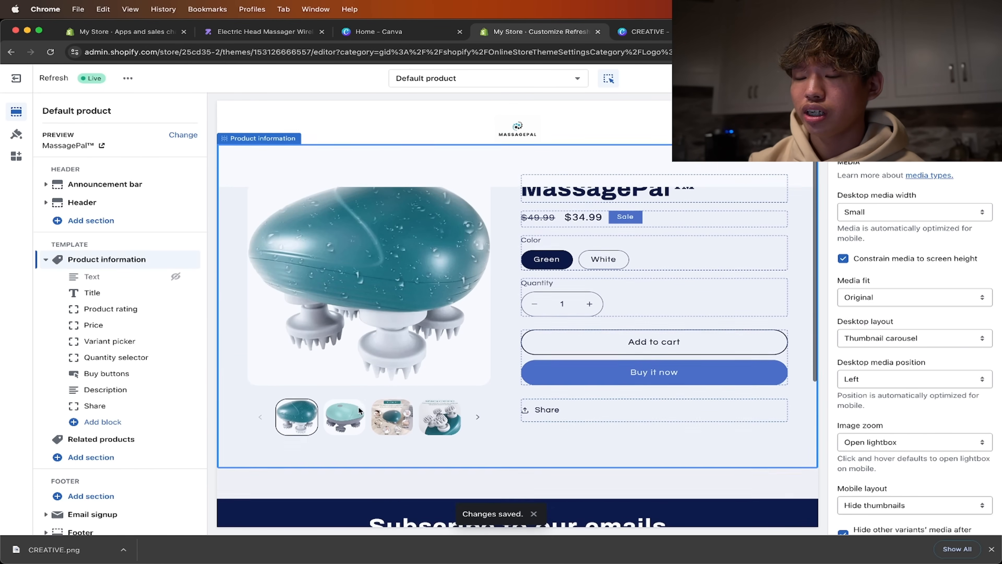
pyautogui.scroll(5, 360, 395)
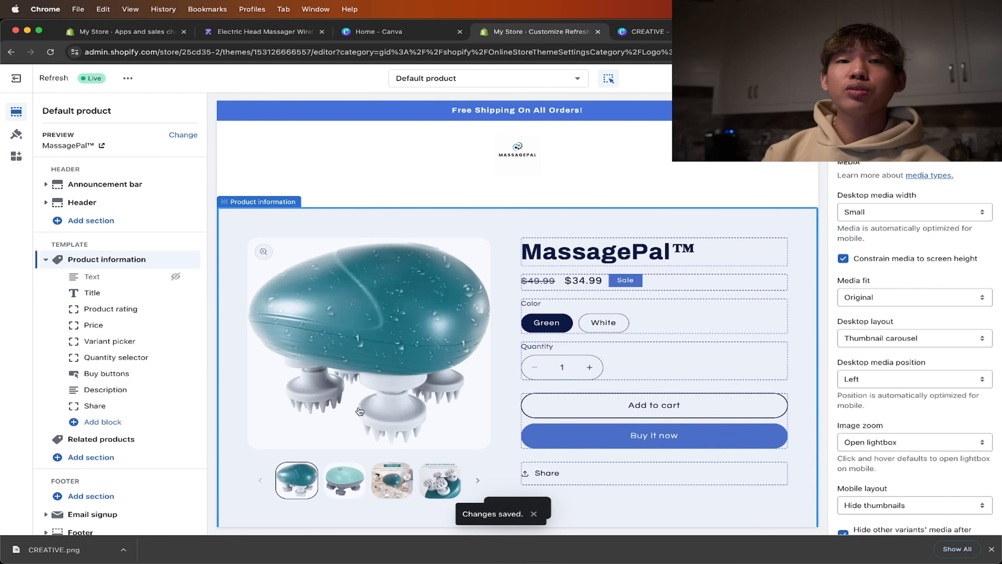
pyautogui.click(341, 463)
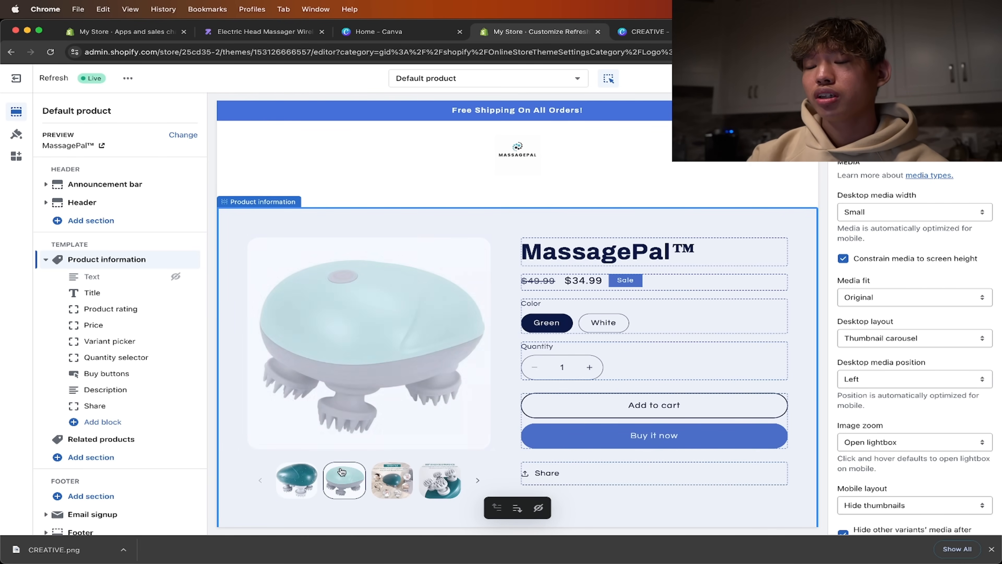
# - Search Google for "color picker extension" in a new browser tab
pyautogui.click(736, 32)
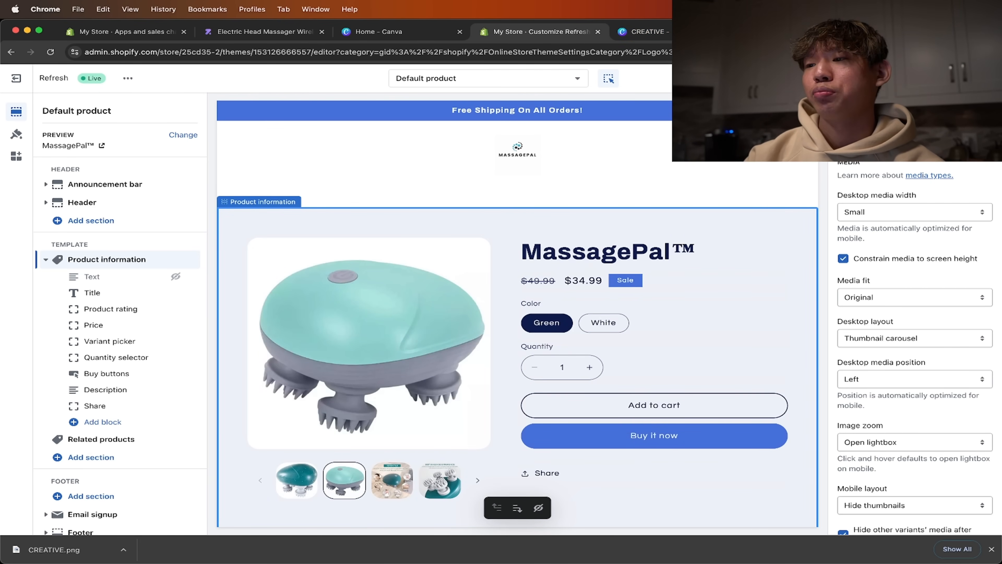
pyautogui.press('super+t')
pyautogui.click(570, 31)
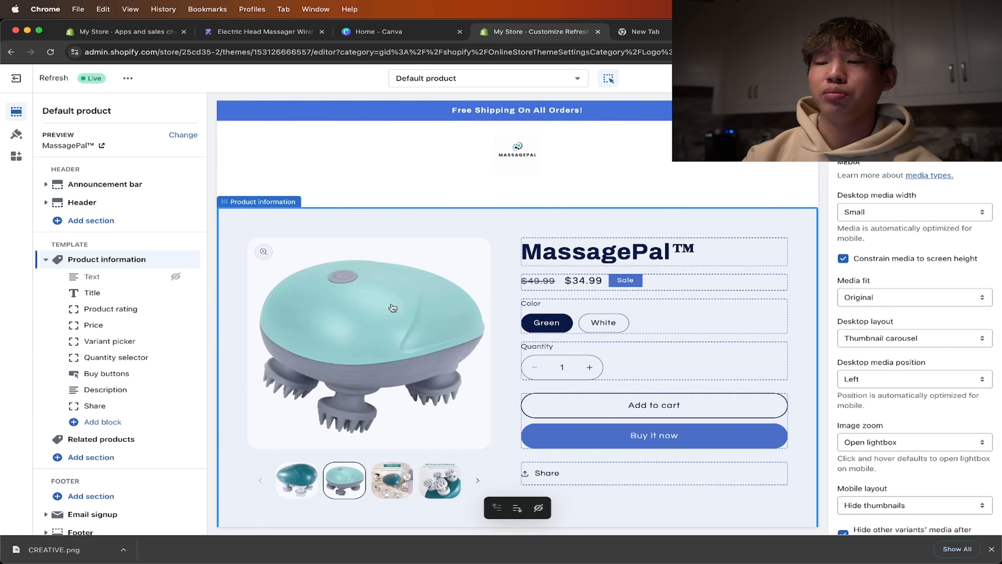
pyautogui.click(643, 31)
pyautogui.write('c')
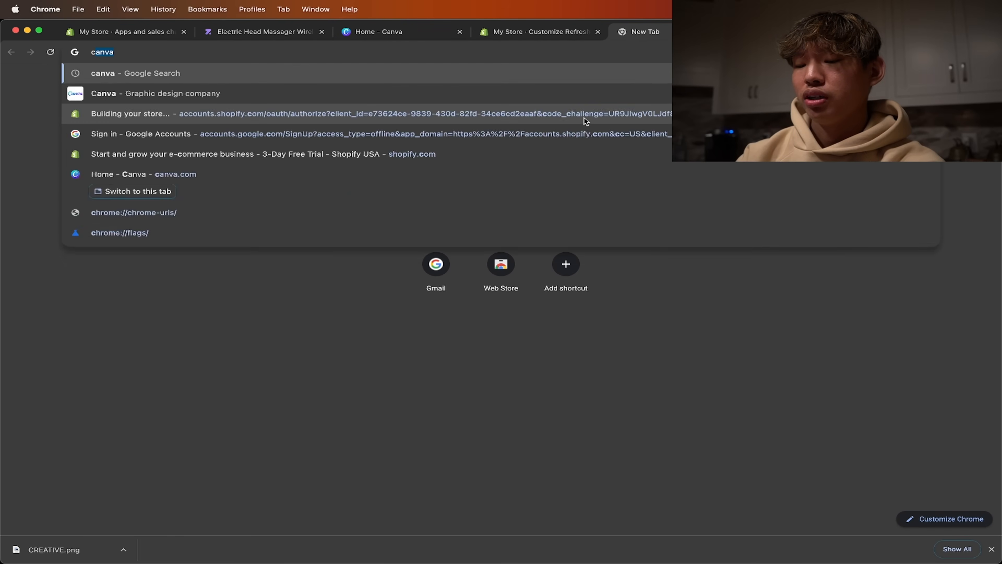
pyautogui.write('olor picker ')
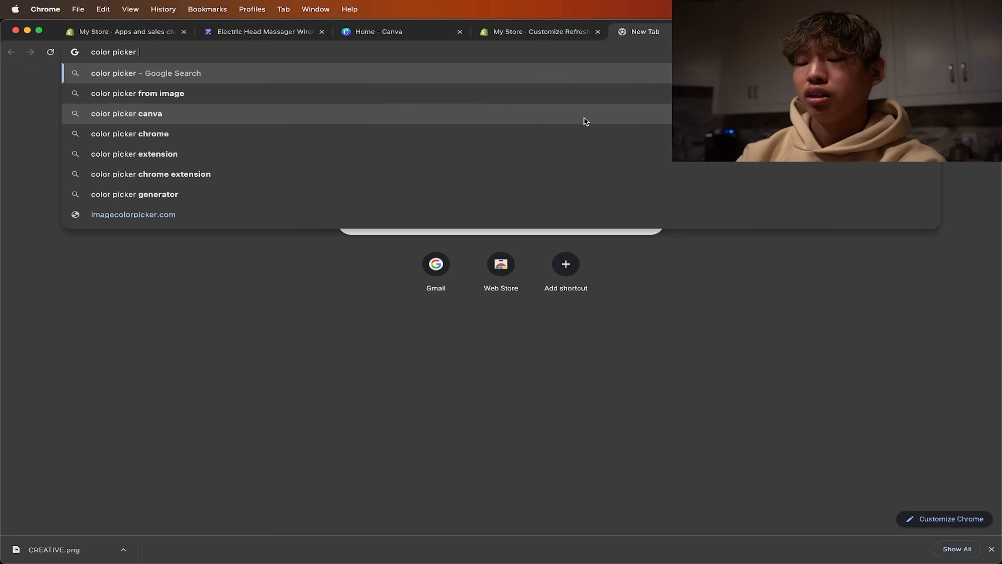
pyautogui.write('extension')
pyautogui.press('Return')
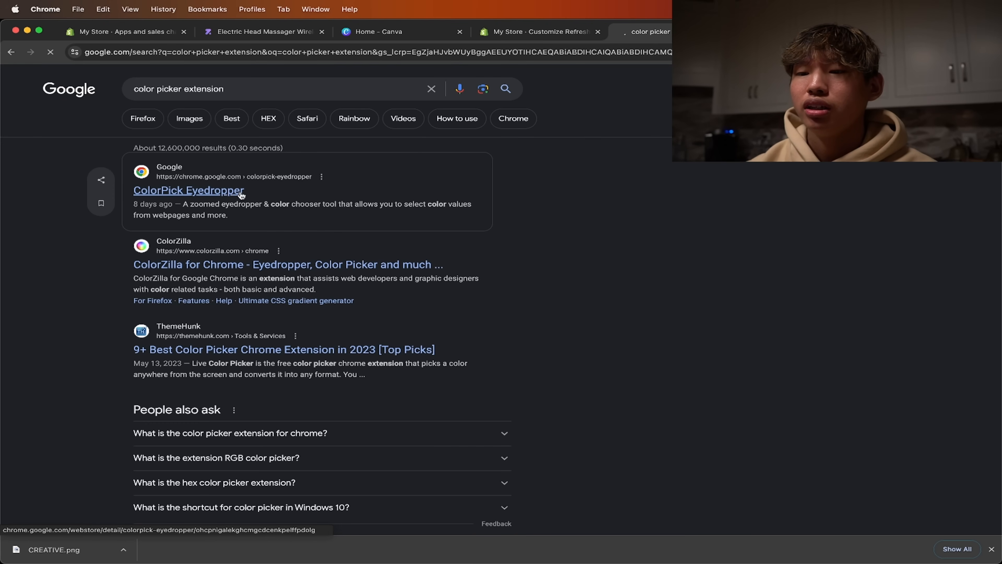
# - Install the ColorPick Eyedropper extension from the Chrome Web Store
pyautogui.click(242, 195)
pyautogui.click(750, 155)
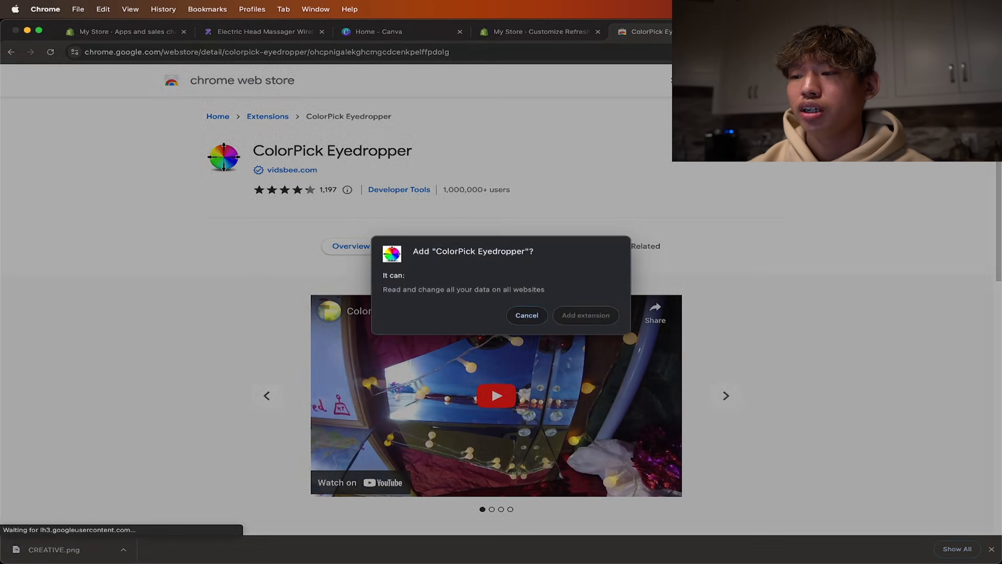
pyautogui.click(585, 321)
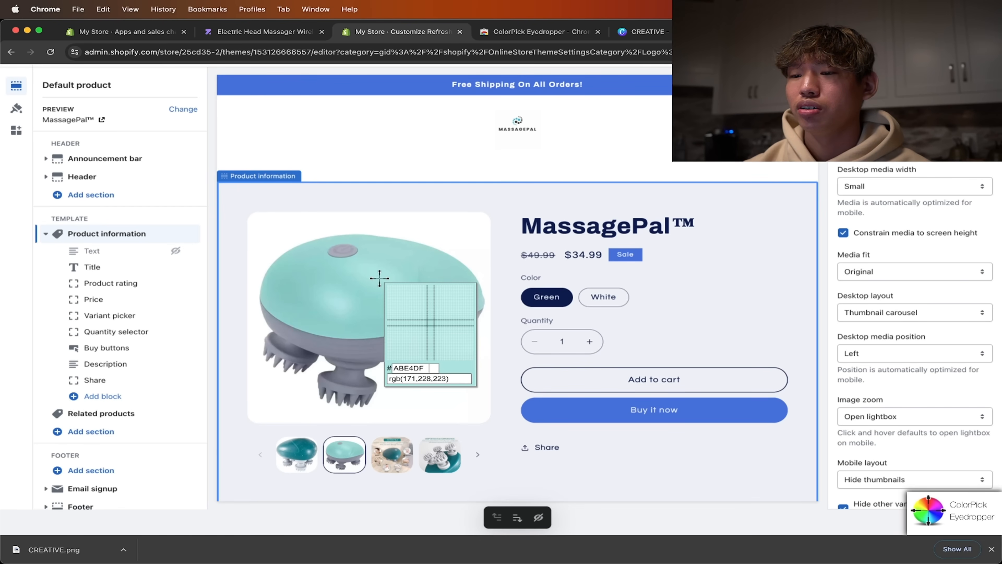
# - Sample the light teal #ABE4DF from the massager photo and set it as the background of the announcement bar's color scheme, Scheme 4
pyautogui.click(379, 278)
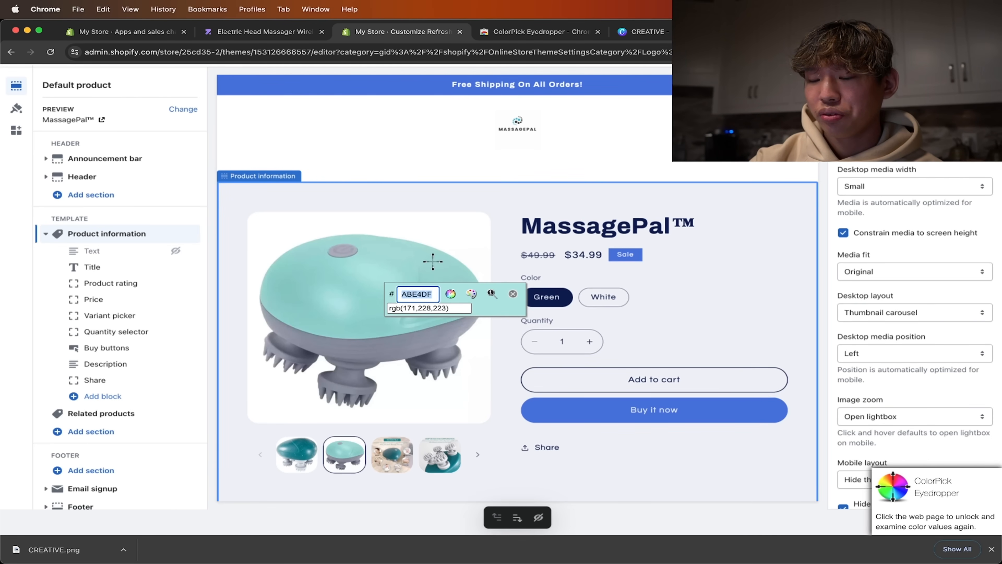
pyautogui.press('Escape')
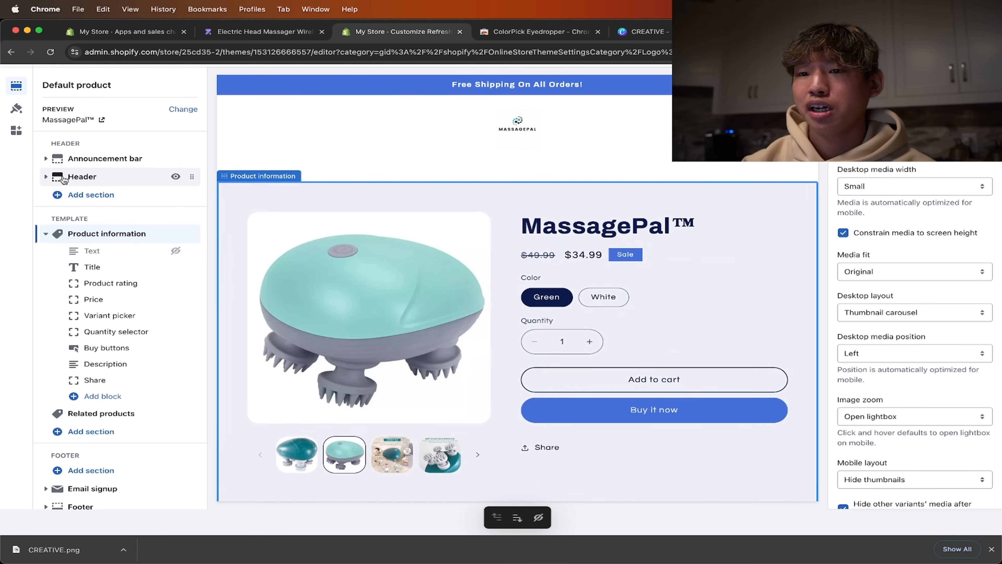
pyautogui.click(17, 109)
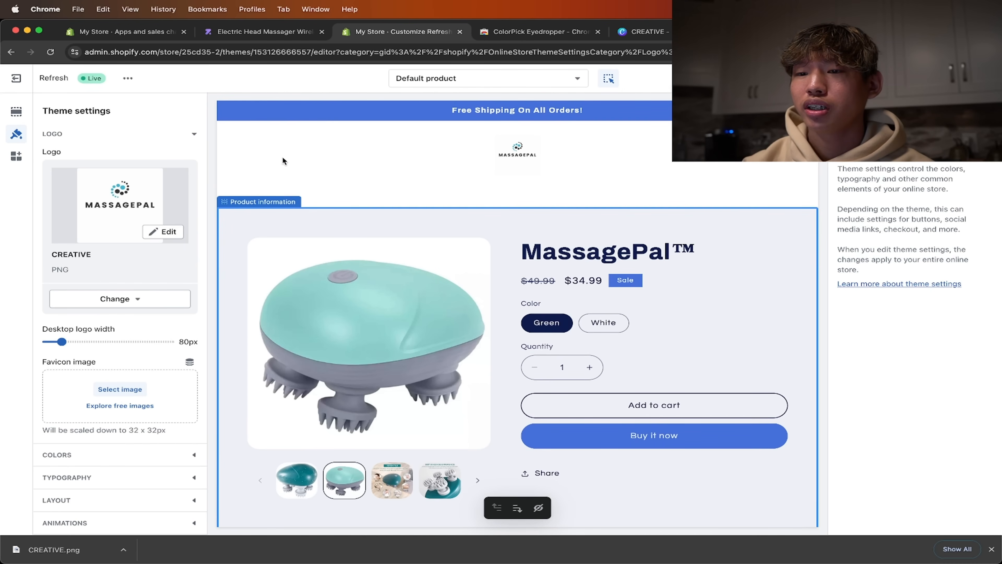
pyautogui.click(608, 110)
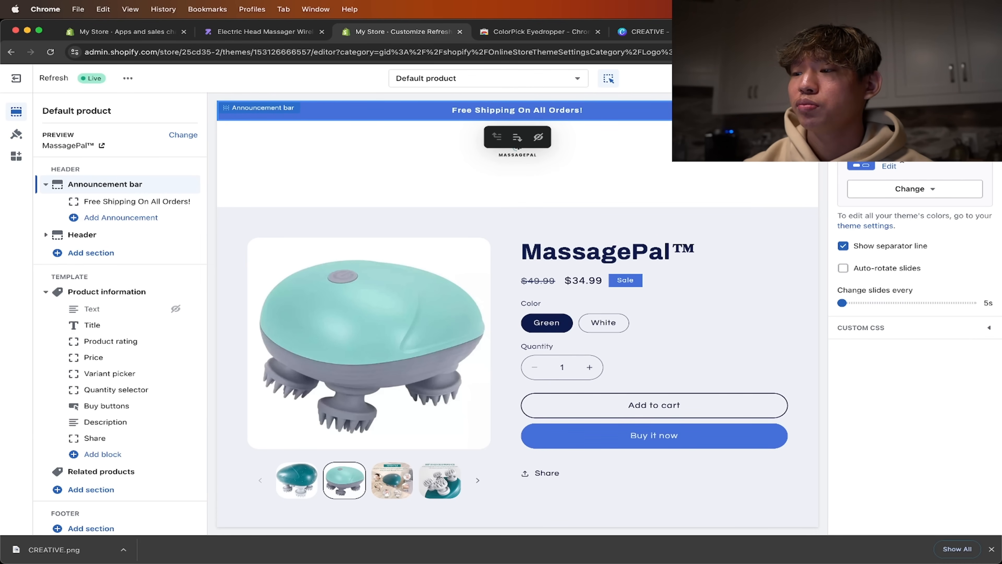
pyautogui.click(23, 132)
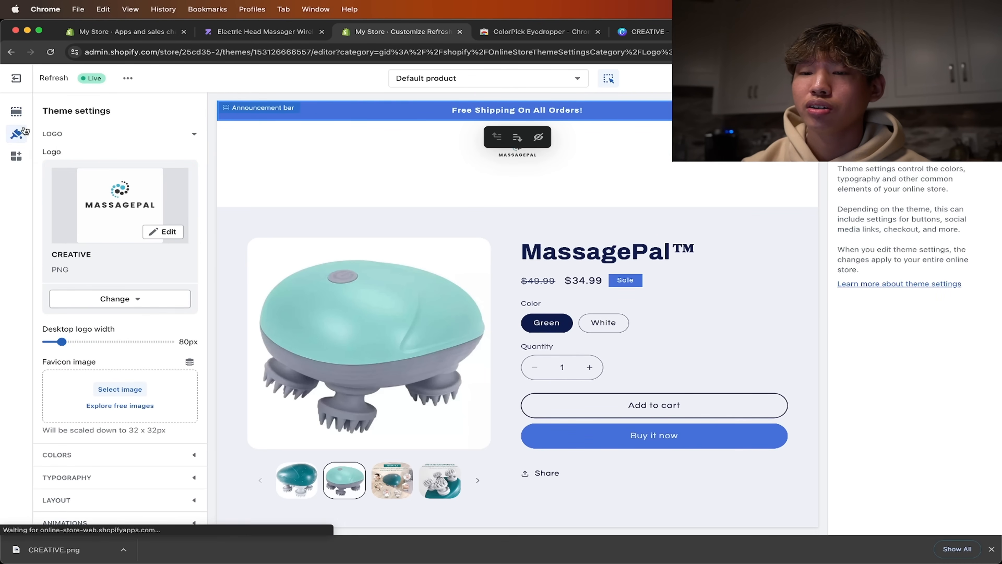
pyautogui.scroll(-5, 107, 280)
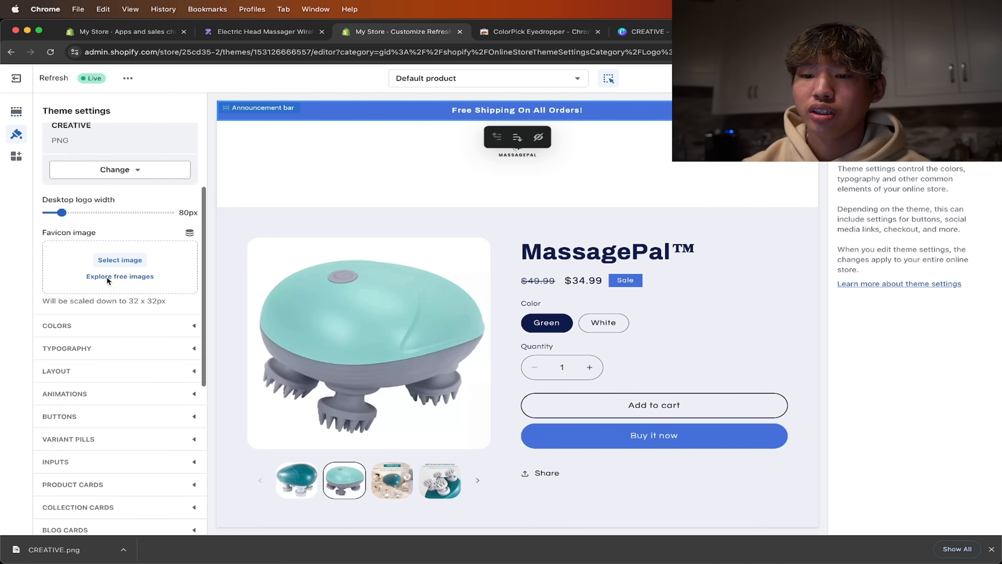
pyautogui.scroll(-2, 108, 280)
pyautogui.click(53, 279)
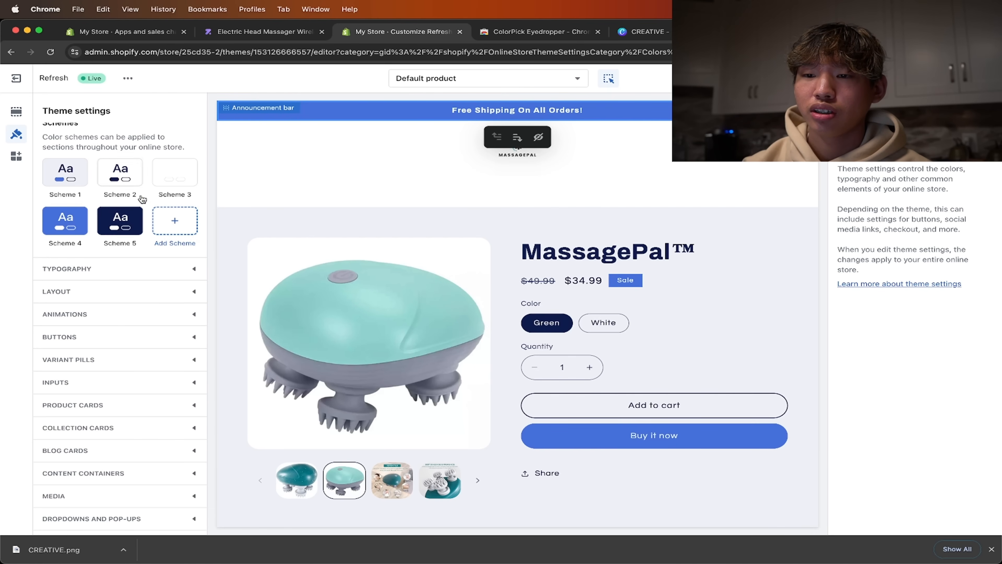
pyautogui.click(82, 230)
pyautogui.click(113, 201)
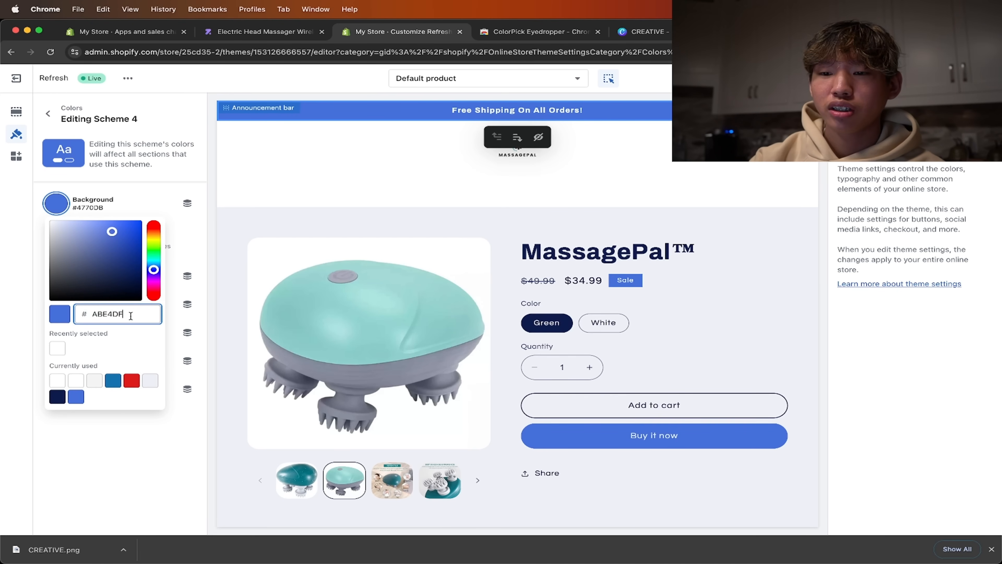
pyautogui.click(140, 489)
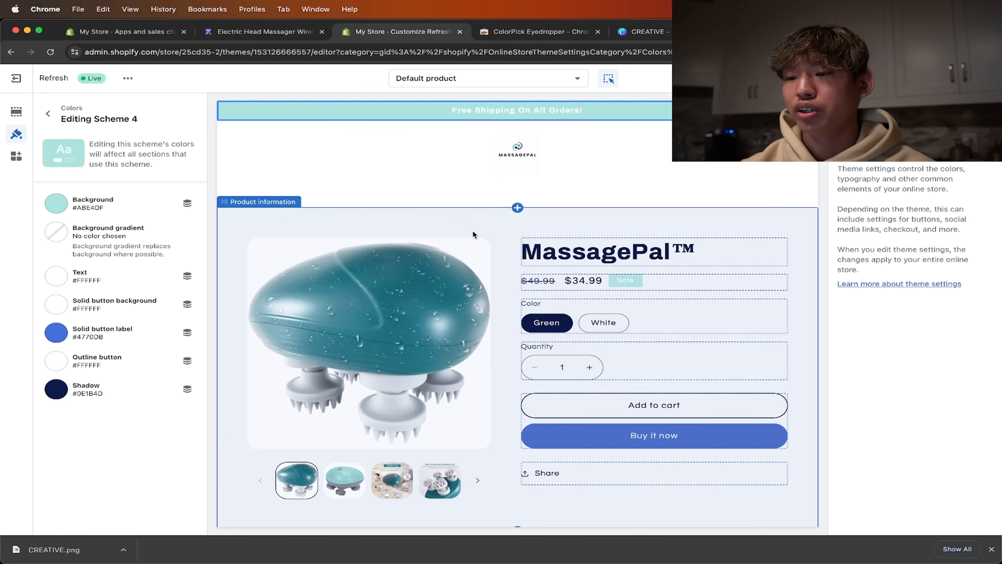
# - Compare the new announcement bar color with the first two product photos and save the theme changes
pyautogui.click(343, 474)
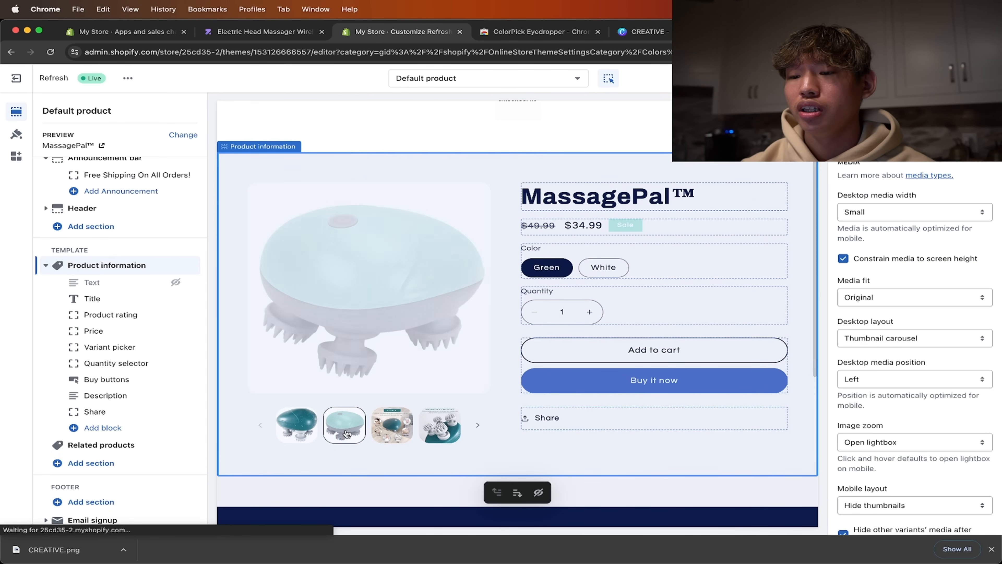
pyautogui.click(300, 435)
pyautogui.scroll(2, 448, 326)
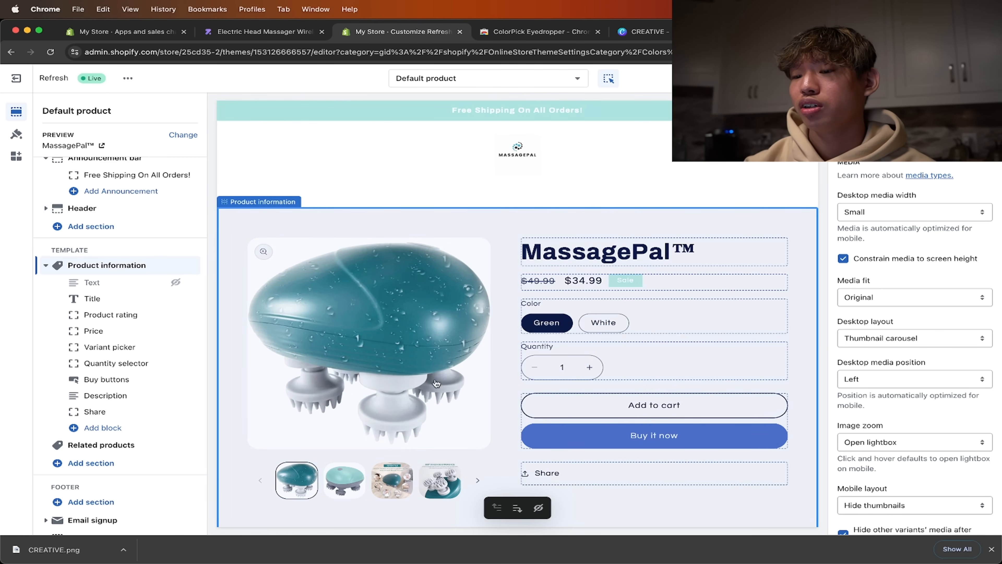
pyautogui.click(345, 480)
pyautogui.click(980, 78)
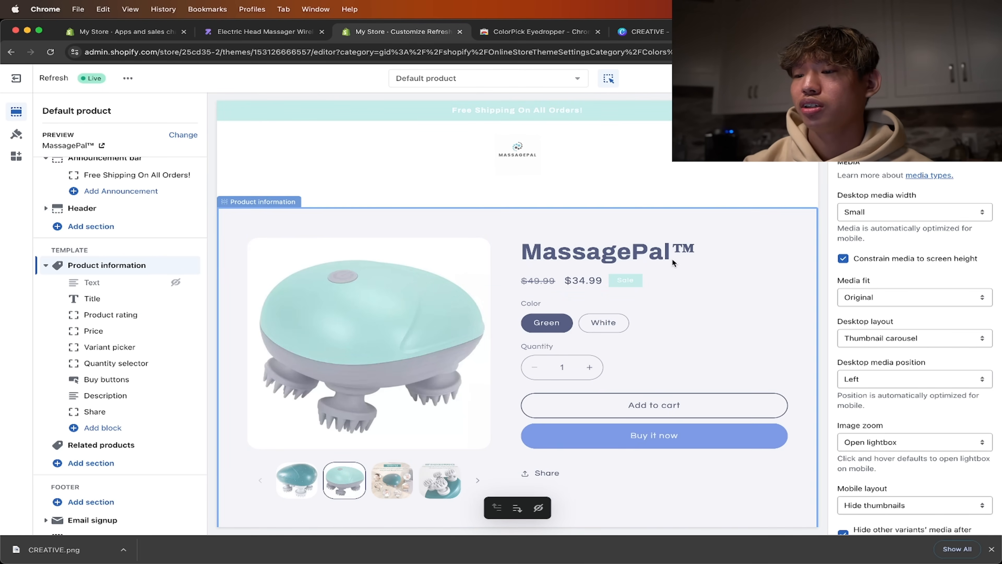
# - Set the solid button label color of Scheme 4 to the light teal #ABE4DF in the theme's color settings
pyautogui.click(787, 349)
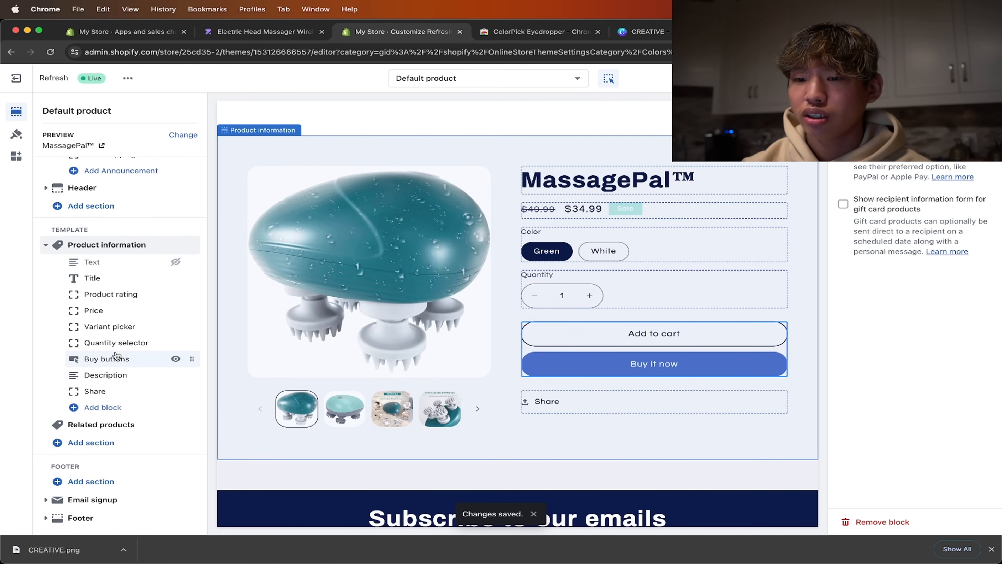
pyautogui.click(15, 135)
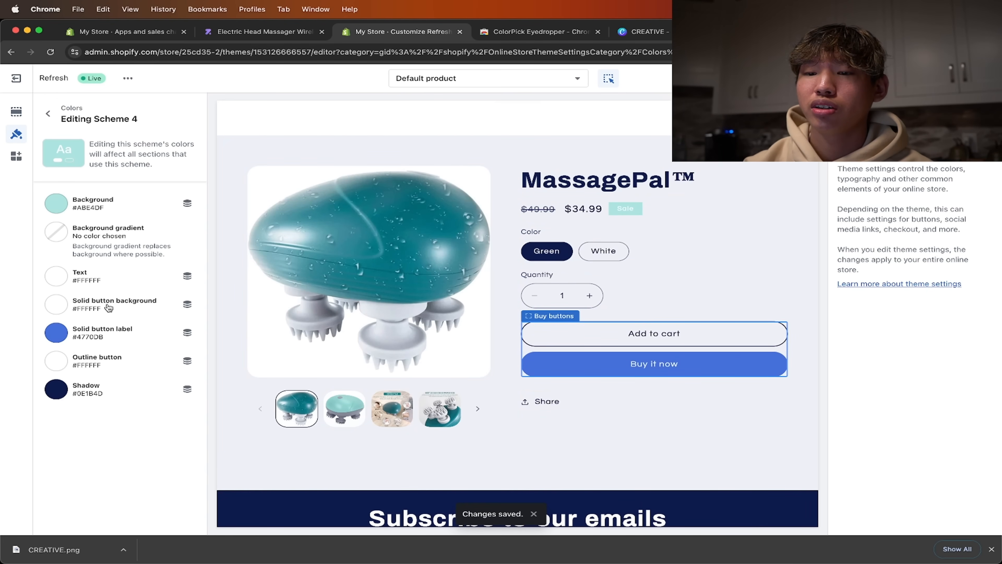
pyautogui.click(115, 336)
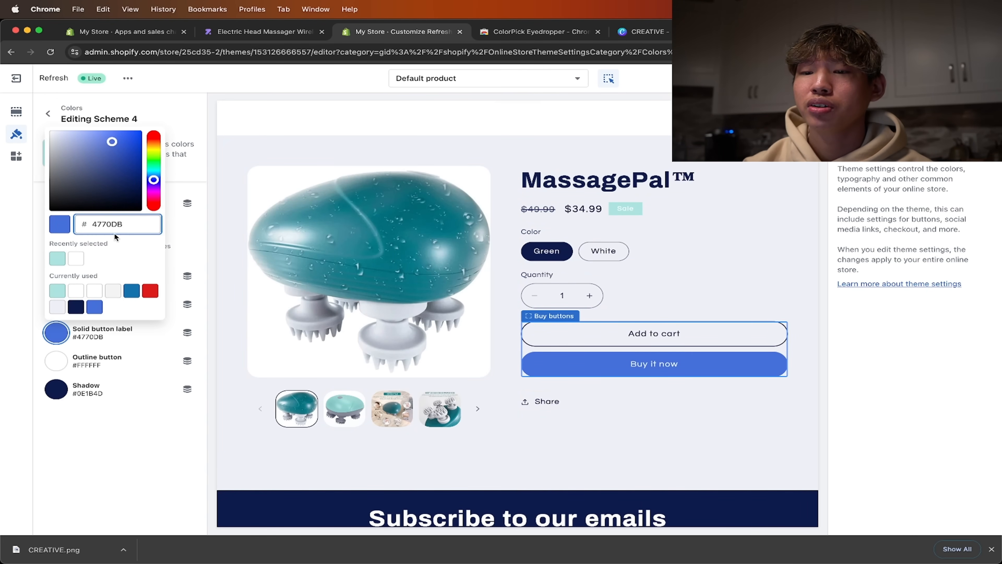
pyautogui.click(57, 259)
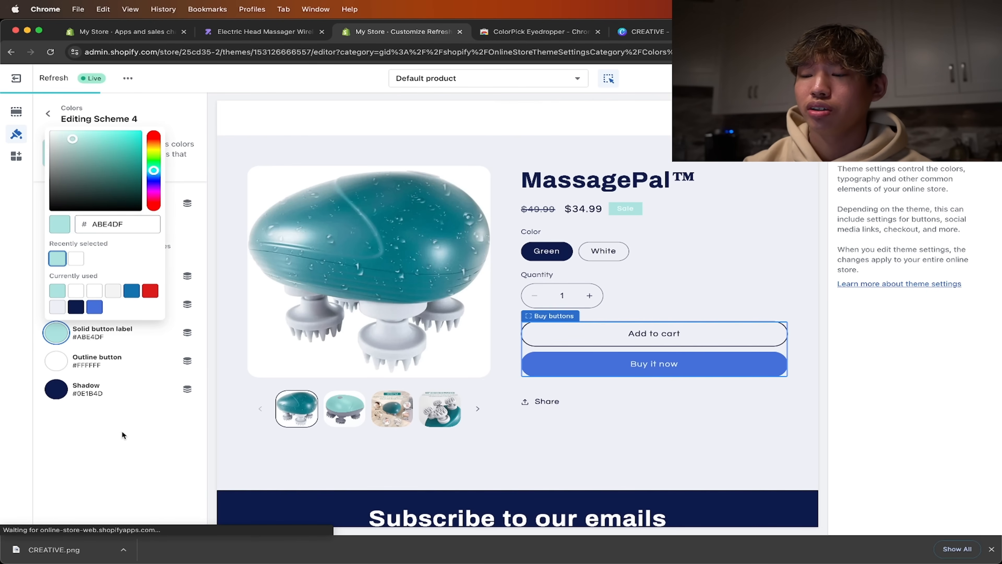
pyautogui.click(125, 453)
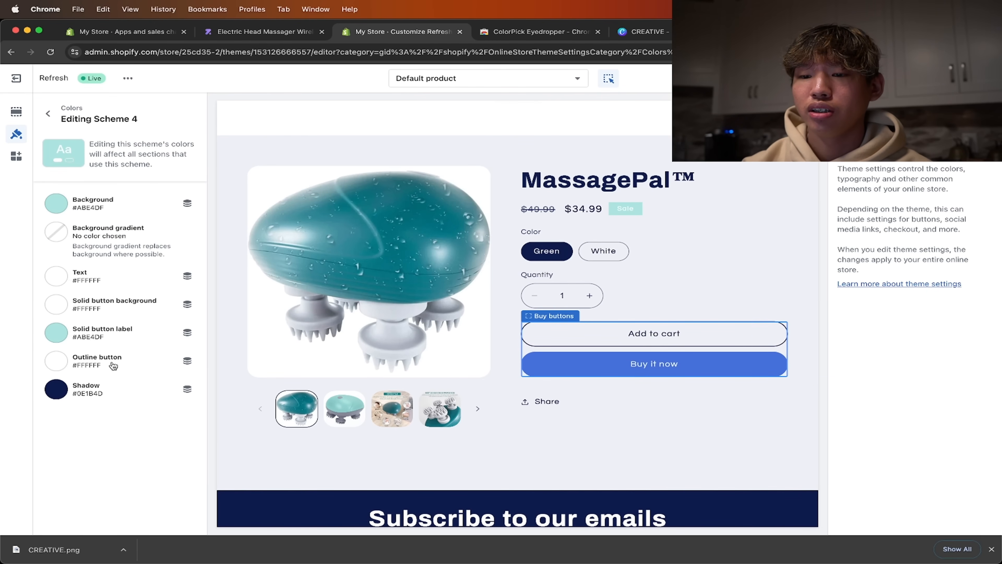
# - Try #ABE4DF as Scheme 4's solid button background and restore it to #FFFFFF
pyautogui.click(119, 305)
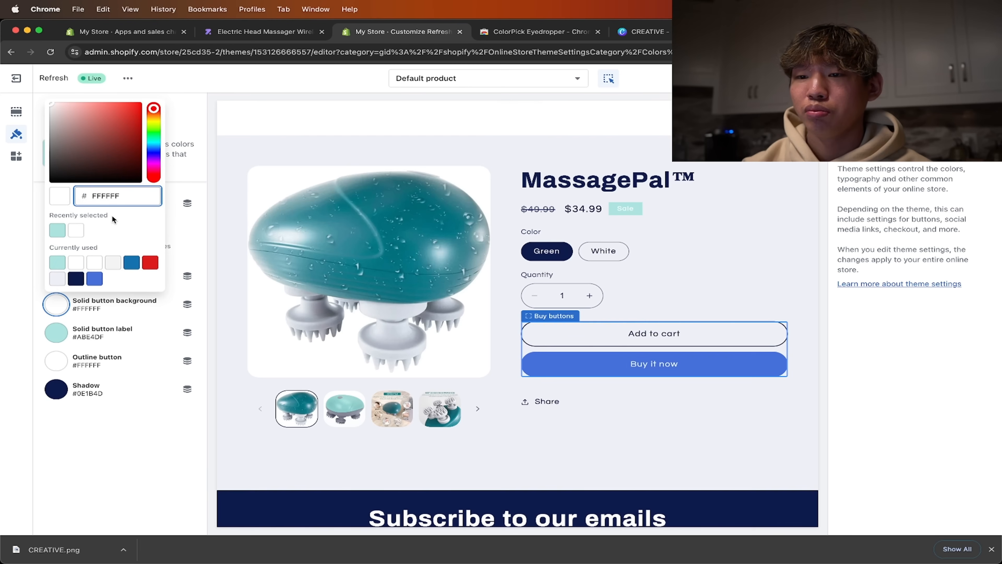
pyautogui.click(57, 230)
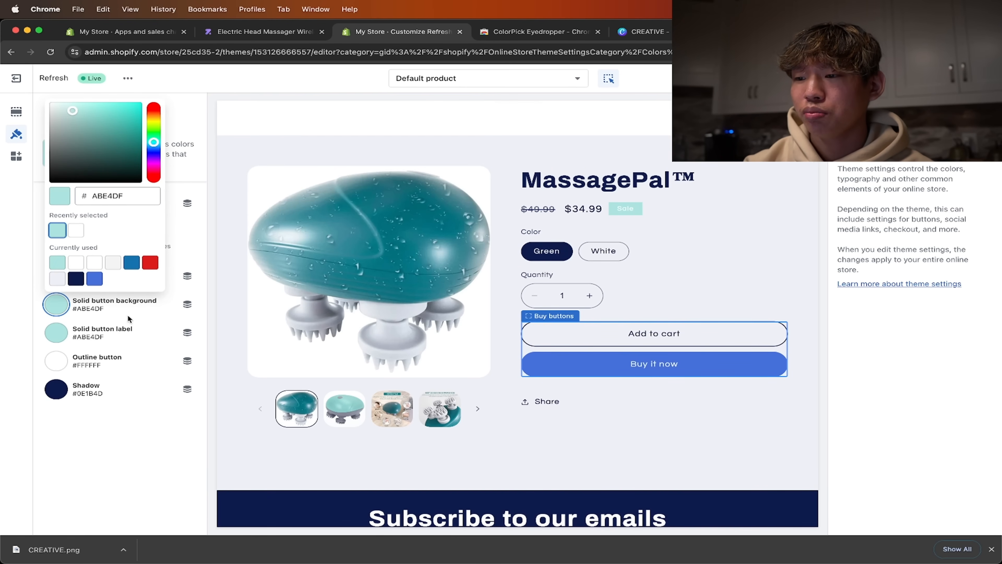
pyautogui.click(76, 230)
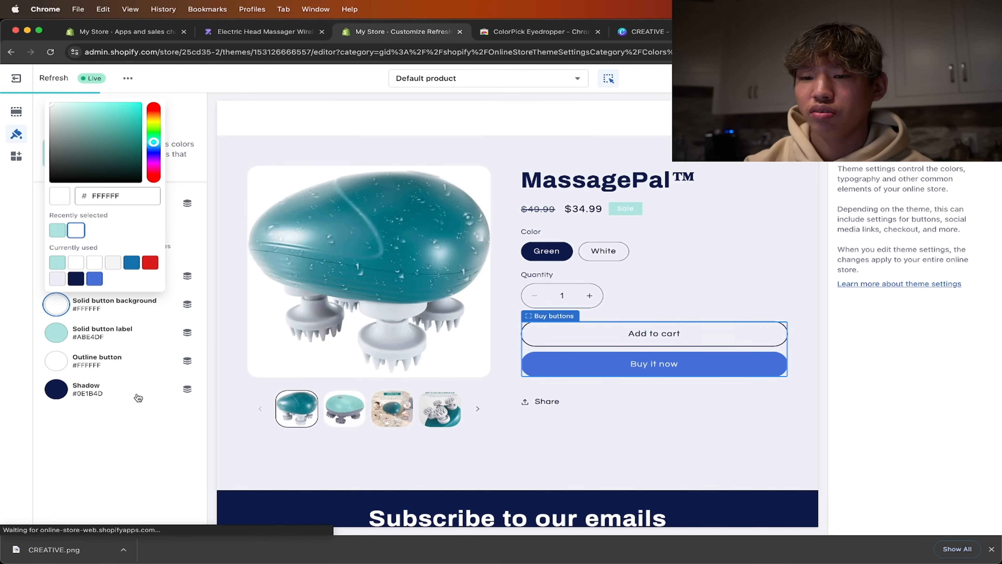
pyautogui.click(128, 444)
# - Set the solid button background of Scheme 1 to #ABE4DF to recolor the product page's Buy it now button
pyautogui.click(48, 115)
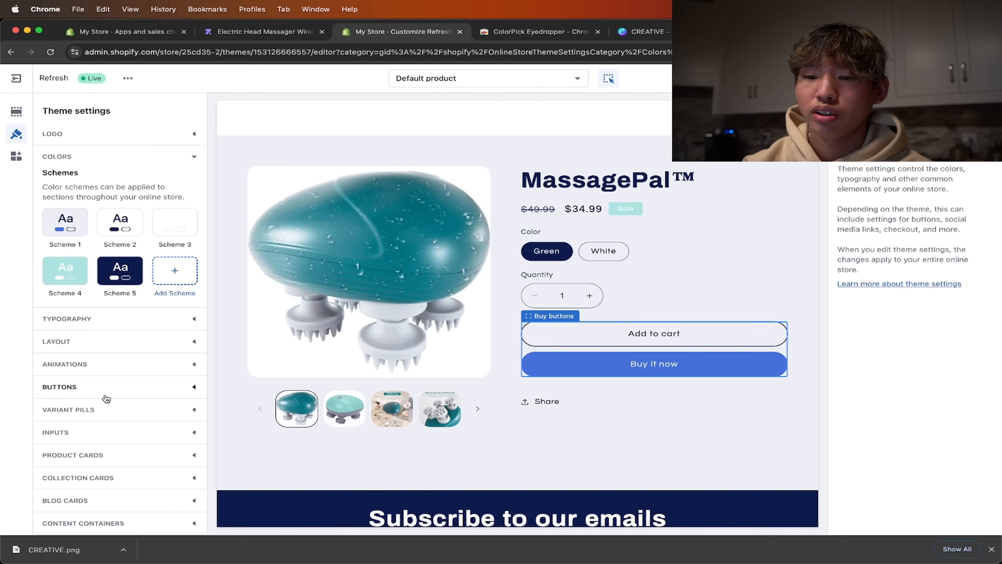
pyautogui.click(111, 389)
pyautogui.scroll(-5, 121, 352)
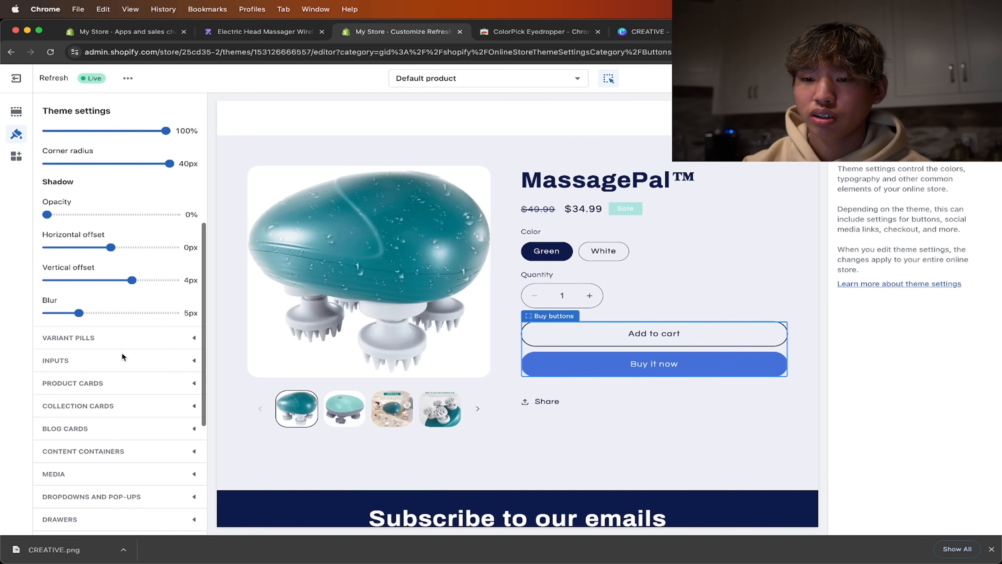
pyautogui.scroll(5, 121, 352)
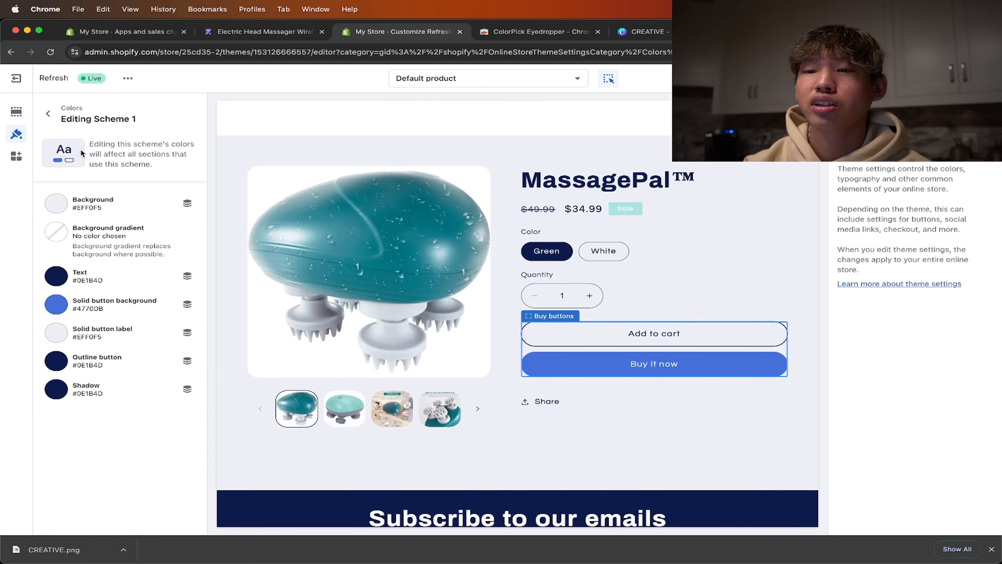
pyautogui.click(115, 307)
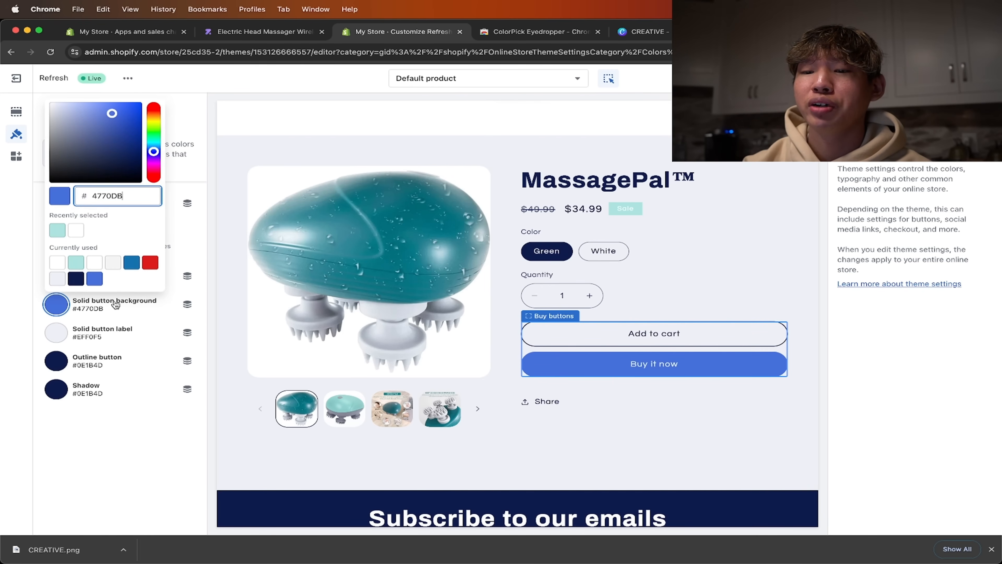
pyautogui.click(61, 234)
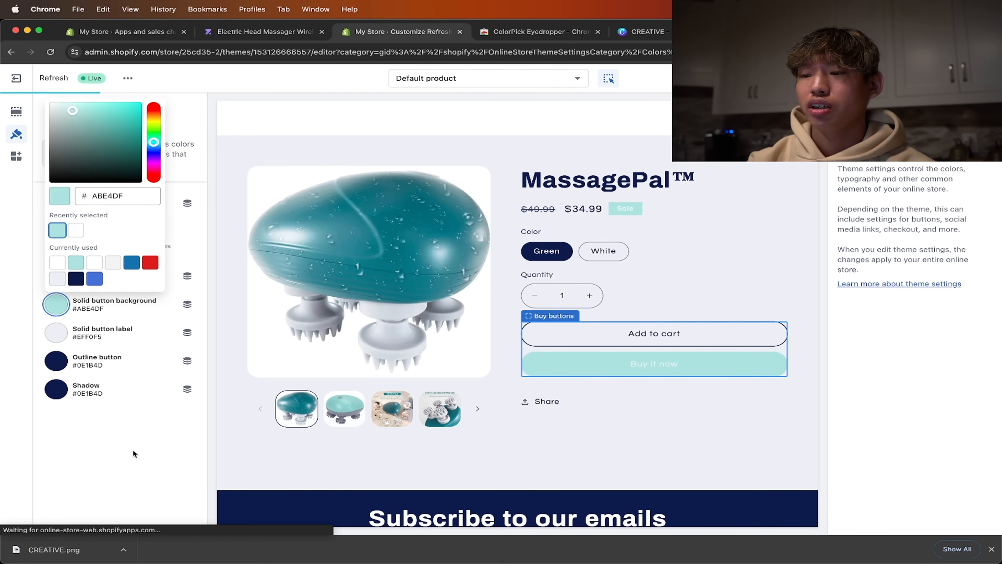
pyautogui.click(131, 456)
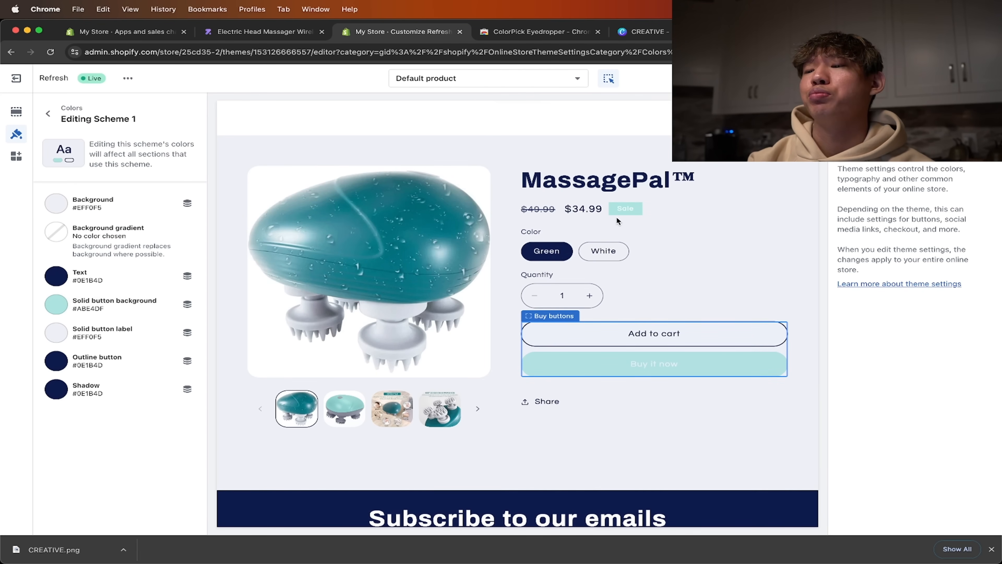
pyautogui.scroll(3, 598, 308)
pyautogui.scroll(-1, 678, 301)
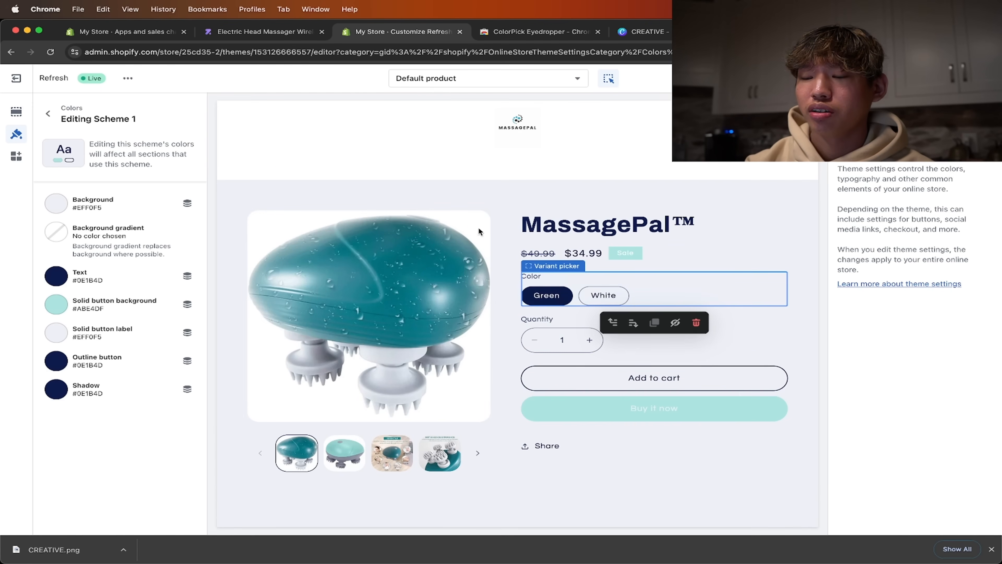
# - Set the background of the footer's color scheme to #ABE4DF
pyautogui.click(48, 113)
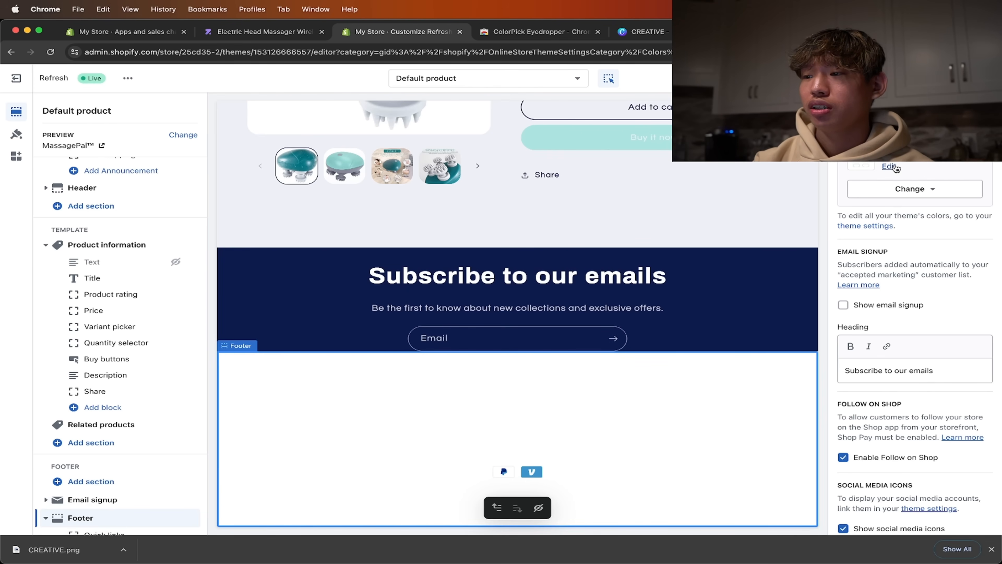
pyautogui.click(891, 167)
pyautogui.click(888, 210)
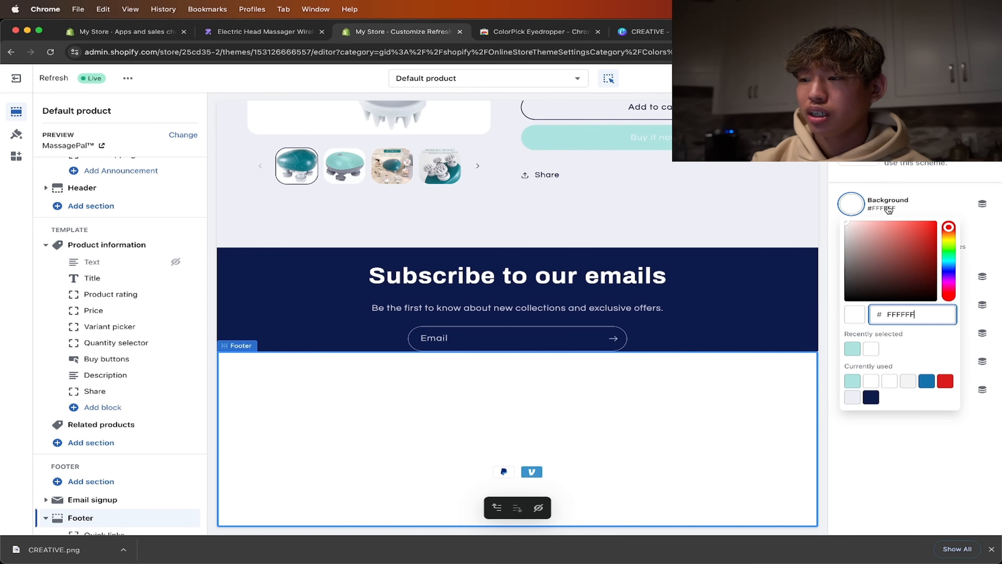
pyautogui.click(852, 349)
pyautogui.click(745, 332)
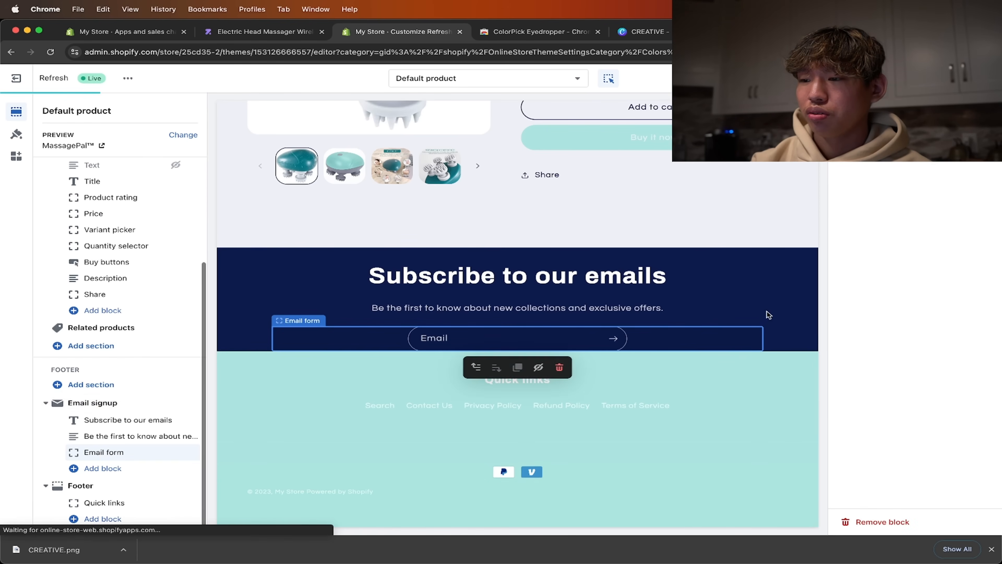
# - Set the background of the email signup section's color scheme to #ABE4DF
pyautogui.click(797, 298)
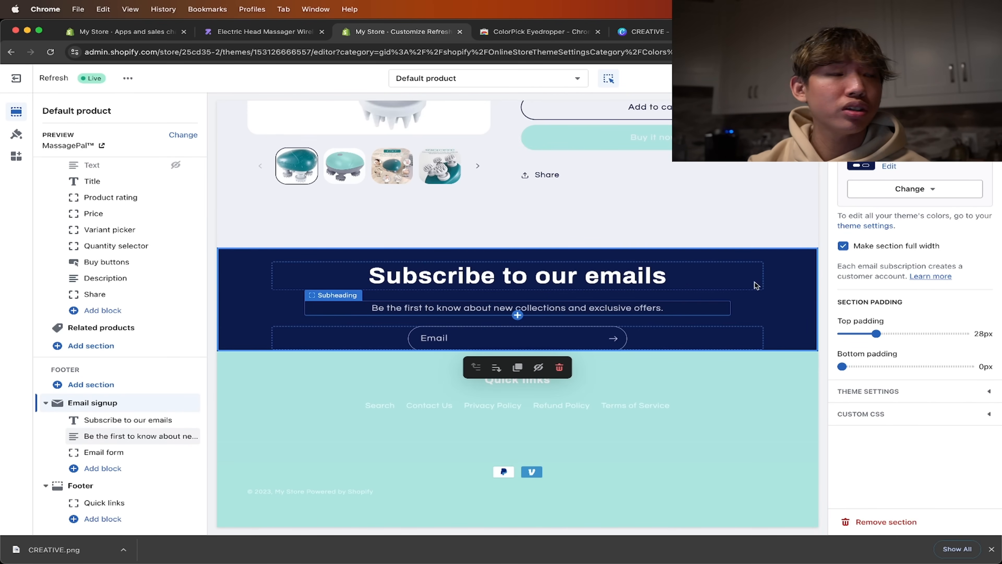
pyautogui.click(889, 167)
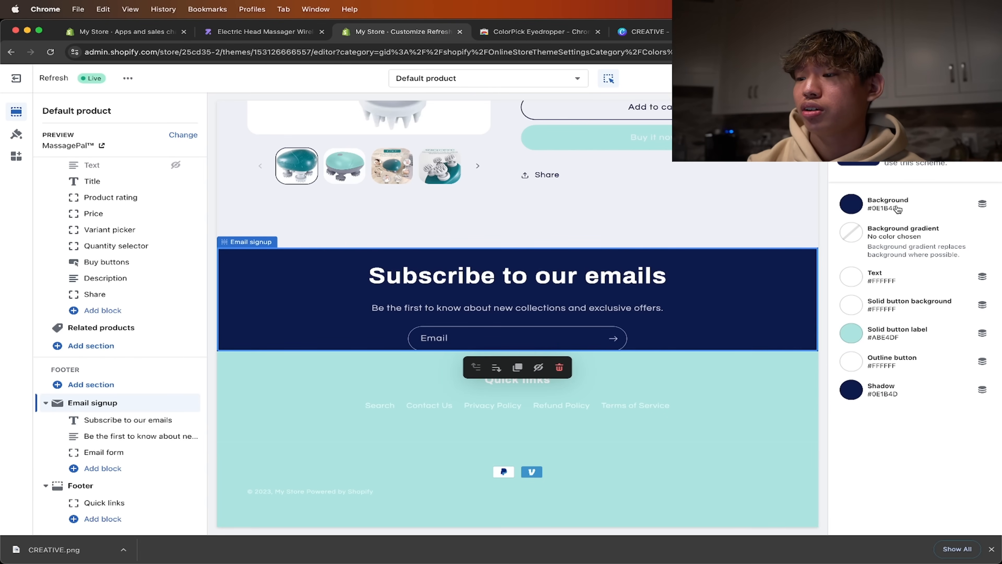
pyautogui.click(898, 209)
pyautogui.click(852, 349)
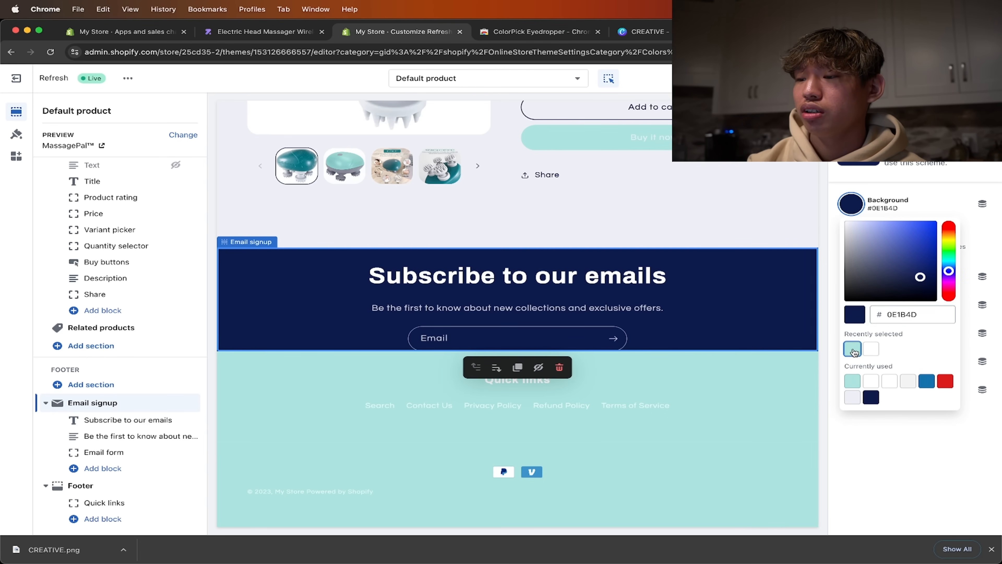
pyautogui.click(868, 456)
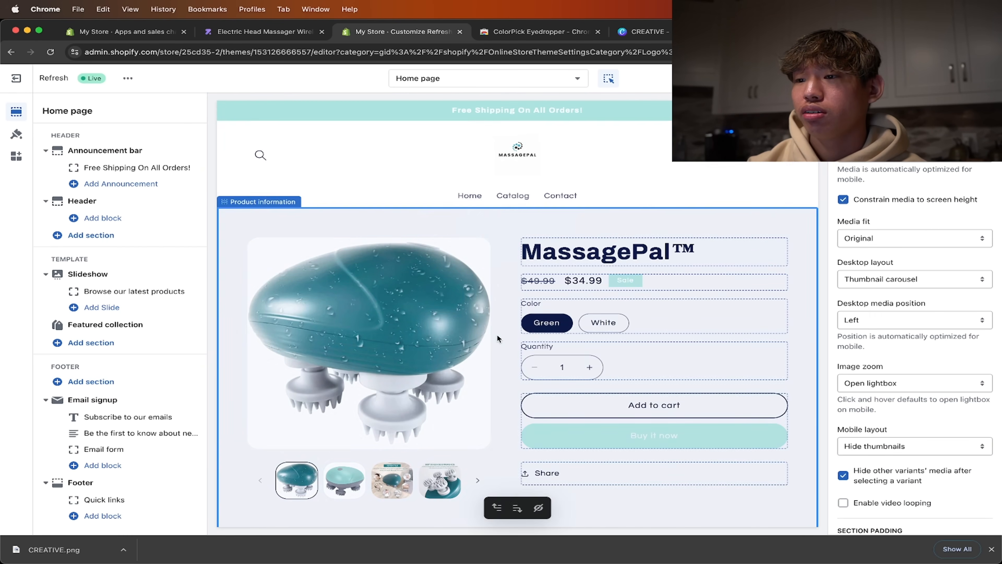
# - Review the colors of the header, product information and email signup sections on the product page
pyautogui.scroll(-6, 497, 339)
pyautogui.scroll(2, 498, 339)
pyautogui.scroll(1, 497, 334)
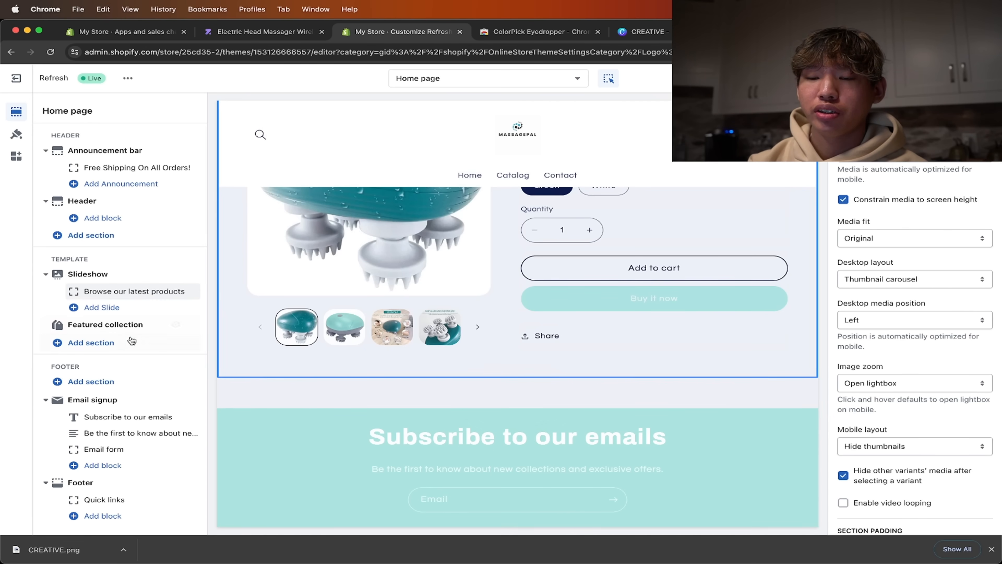
pyautogui.scroll(5, 501, 284)
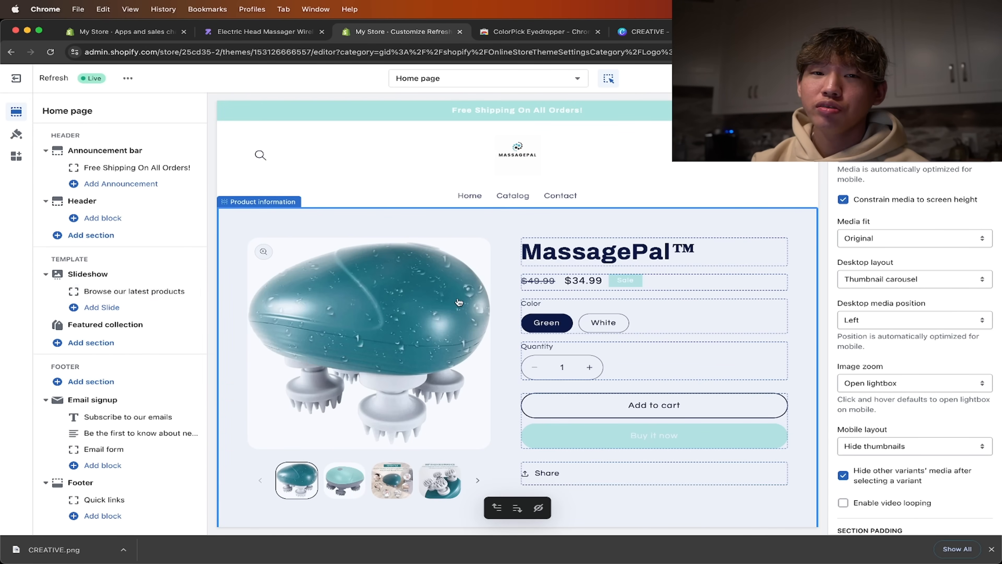
pyautogui.click(470, 273)
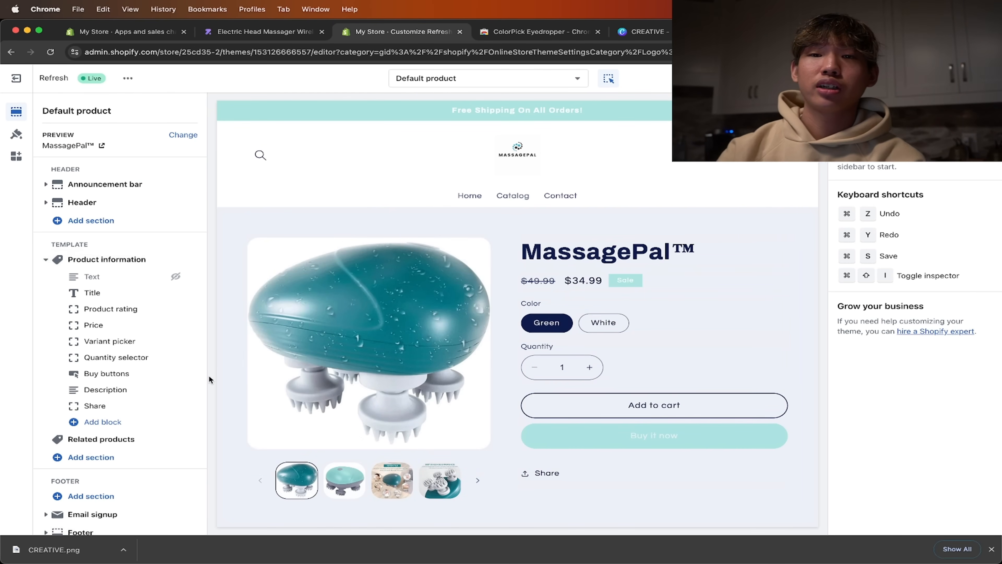
pyautogui.scroll(-2, 447, 294)
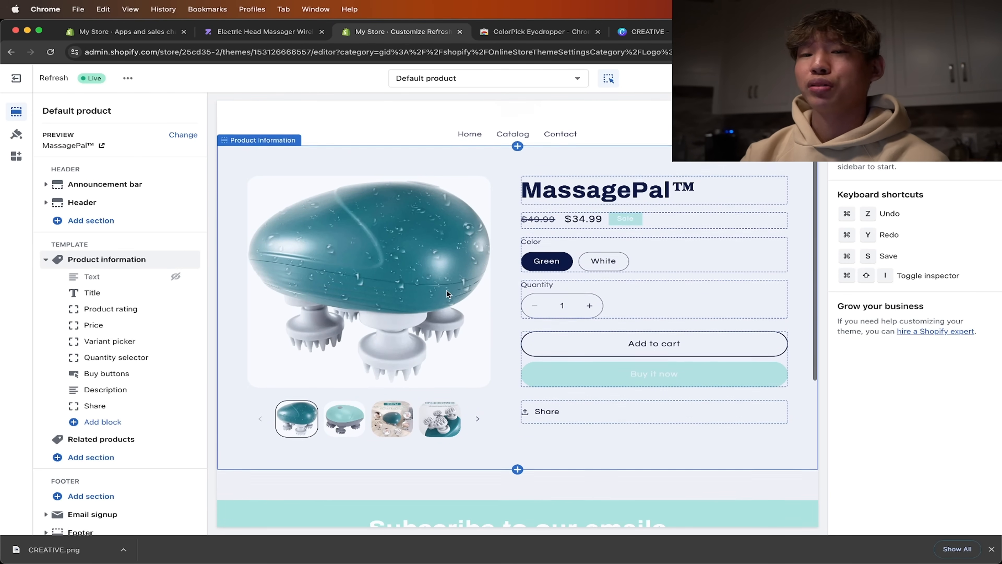
# - Add a Collapsible content section to the Default product template below Related products
pyautogui.scroll(-1, 155, 306)
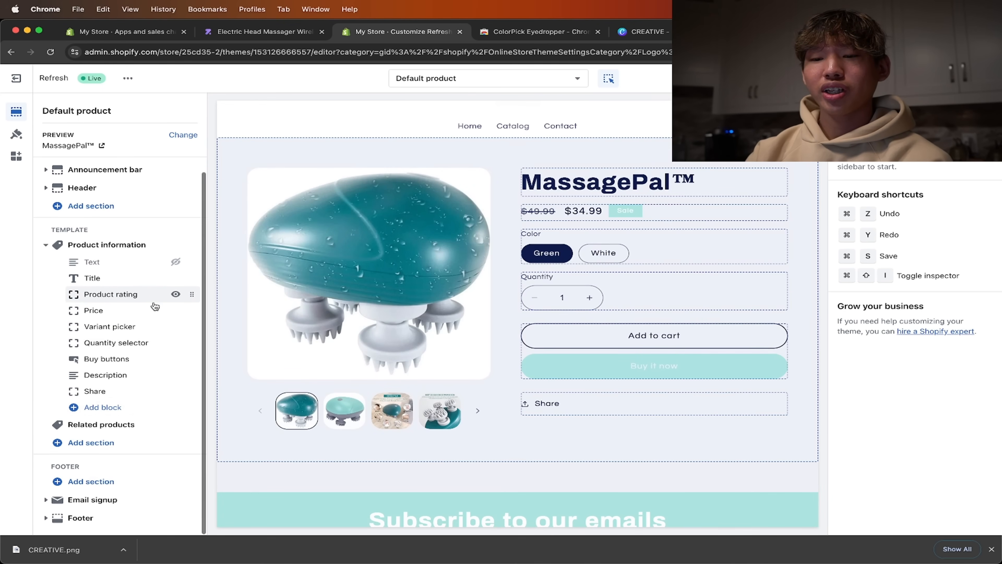
pyautogui.click(129, 443)
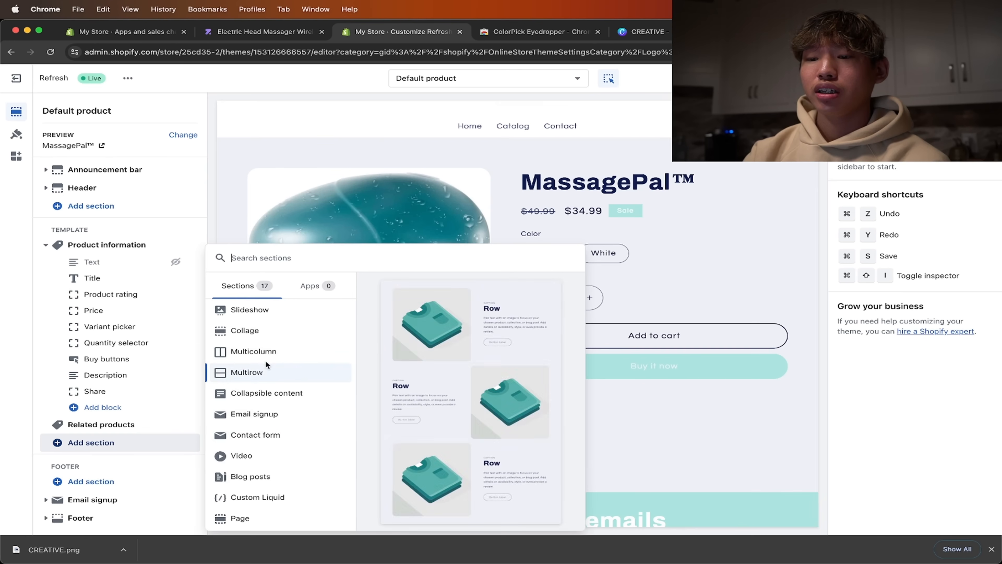
pyautogui.click(312, 392)
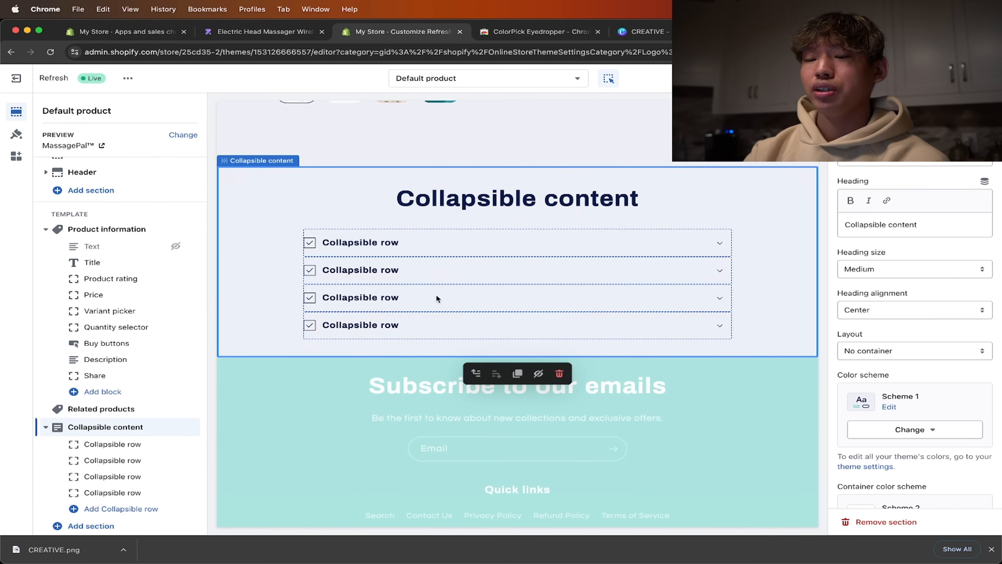
# - Add two Image with text sections to the product template below the Collapsible content section
pyautogui.scroll(-3, 134, 426)
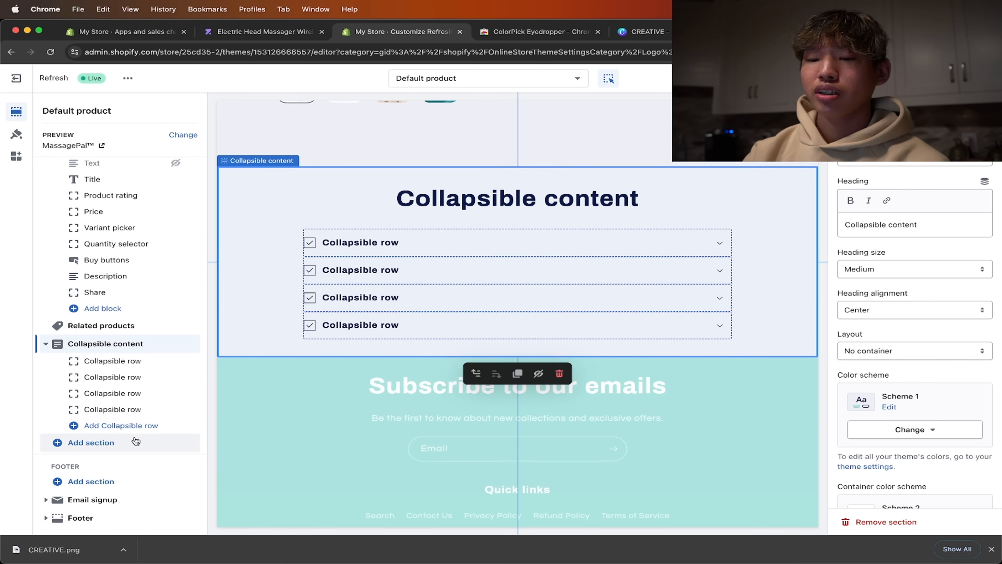
pyautogui.click(135, 441)
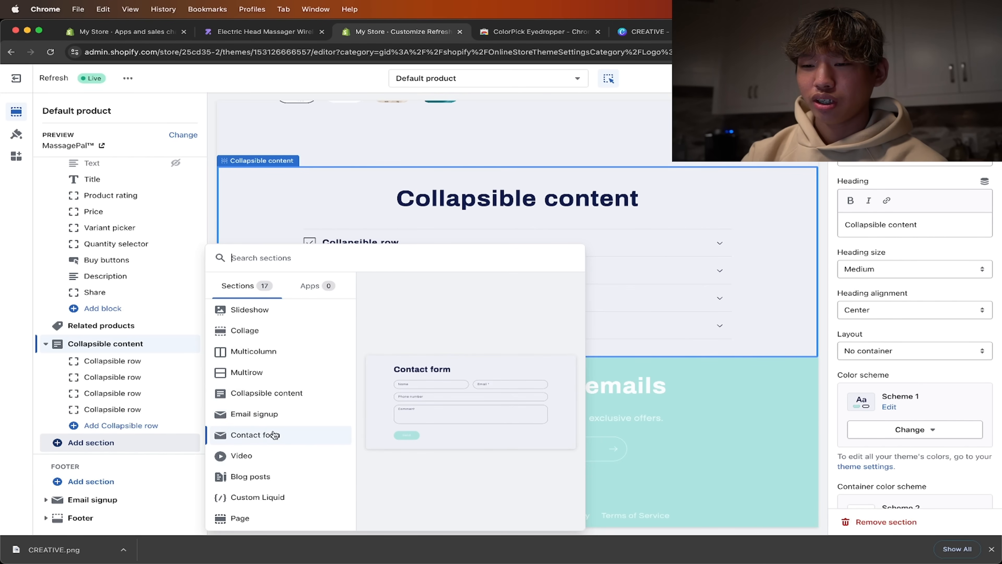
pyautogui.scroll(3, 276, 435)
pyautogui.click(257, 353)
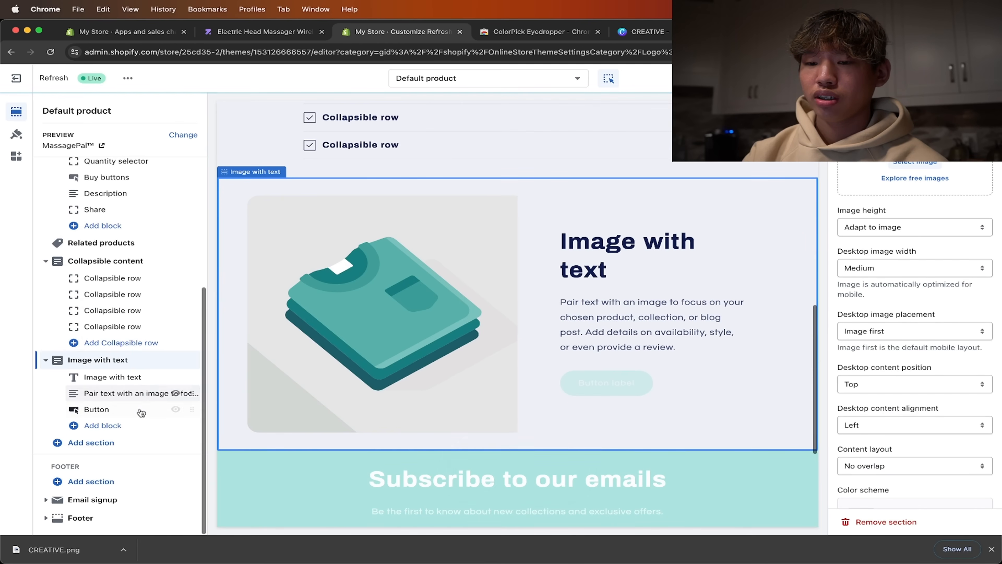
pyautogui.click(125, 445)
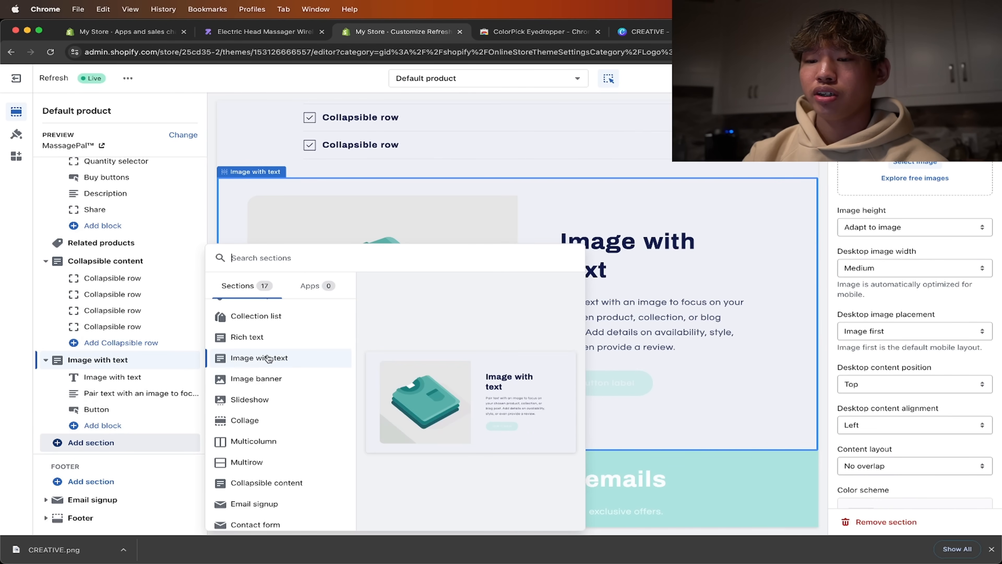
pyautogui.click(269, 357)
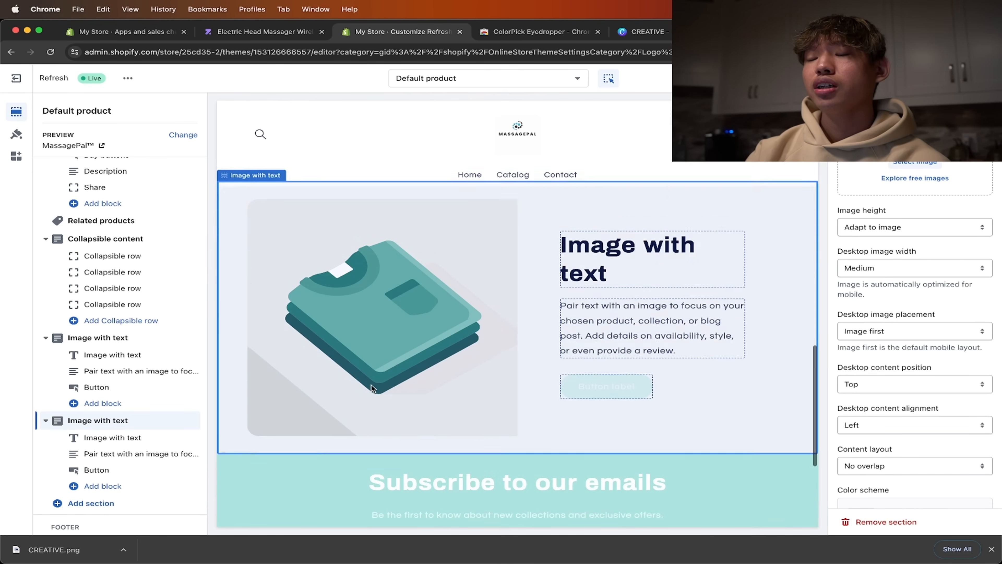
pyautogui.scroll(2, 394, 383)
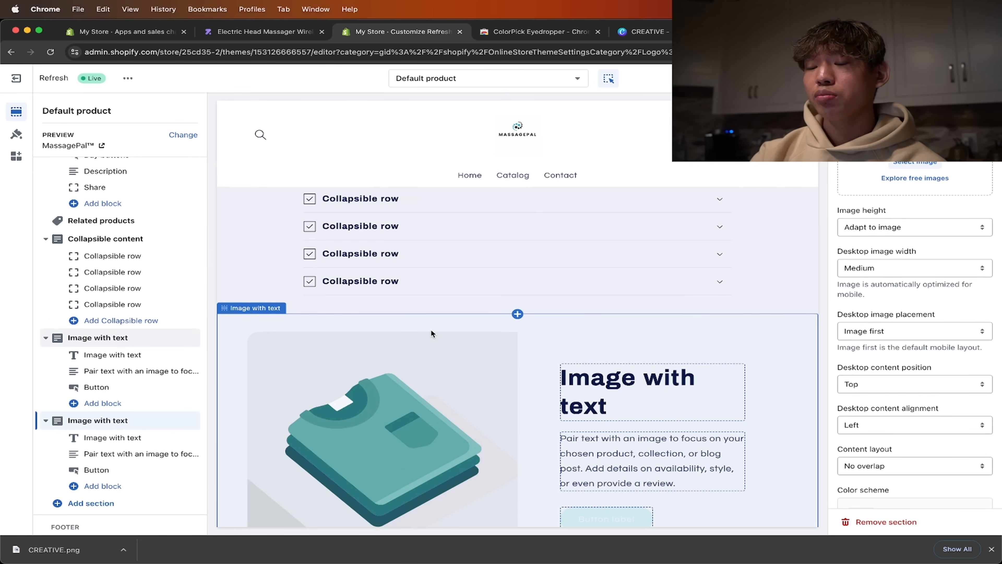
# - Review the product page preview from the product information through the collapsible content and image with text sections to the email signup
pyautogui.scroll(2, 429, 305)
pyautogui.scroll(-2, 440, 365)
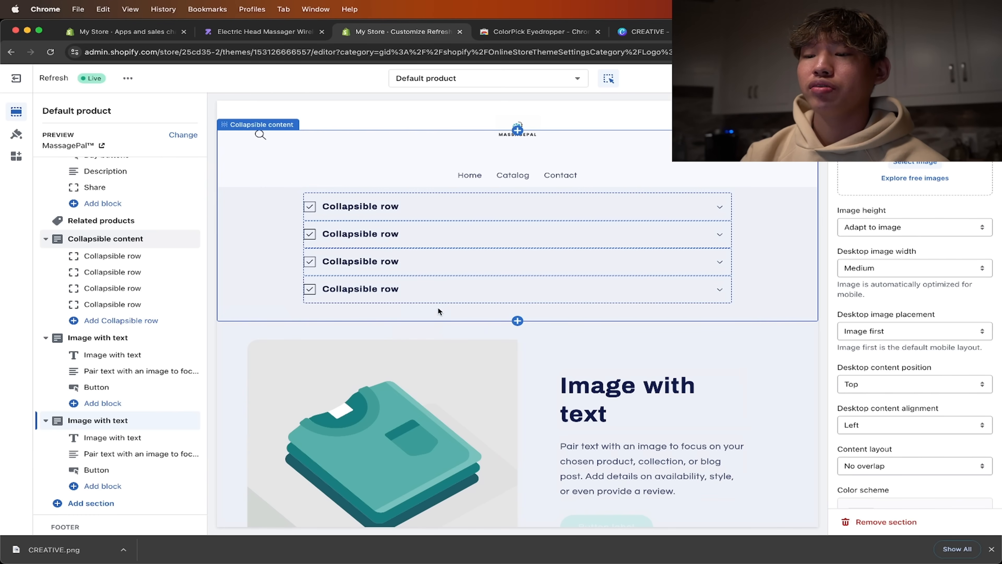
pyautogui.scroll(1, 425, 348)
pyautogui.scroll(-5, 421, 361)
pyautogui.scroll(4, 353, 417)
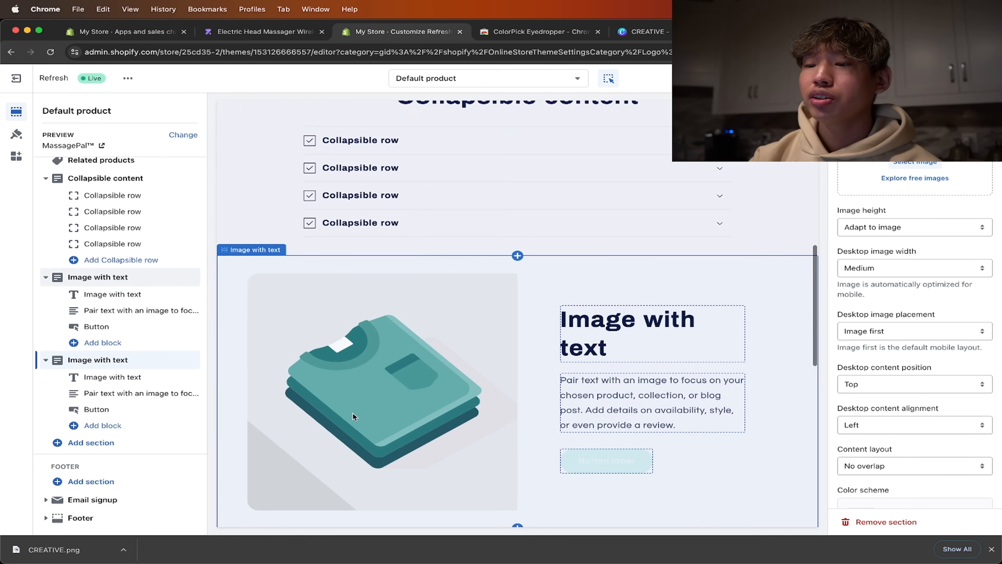
pyautogui.scroll(-4, 354, 417)
pyautogui.scroll(-2, 408, 348)
pyautogui.scroll(-3, 406, 343)
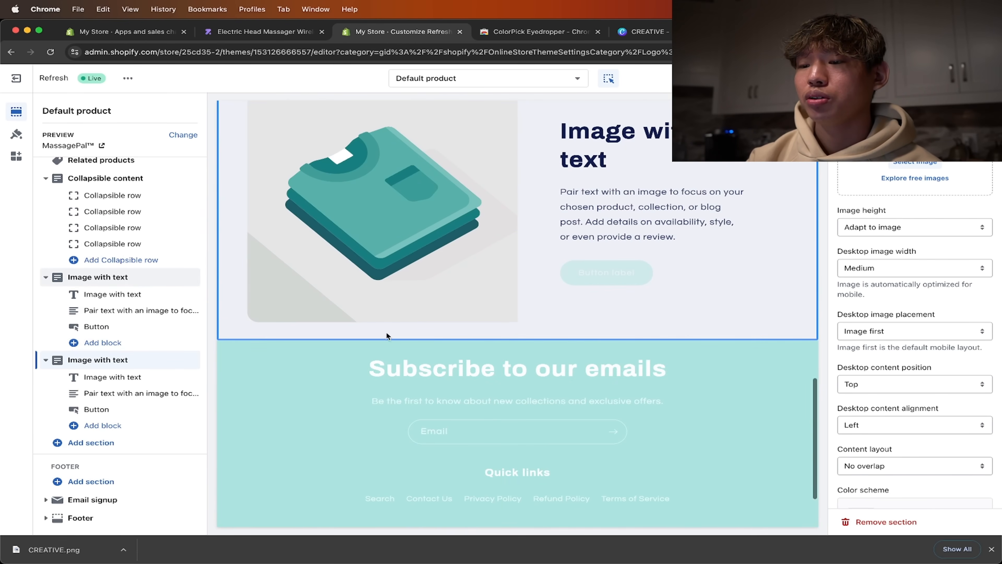
pyautogui.scroll(10, 446, 376)
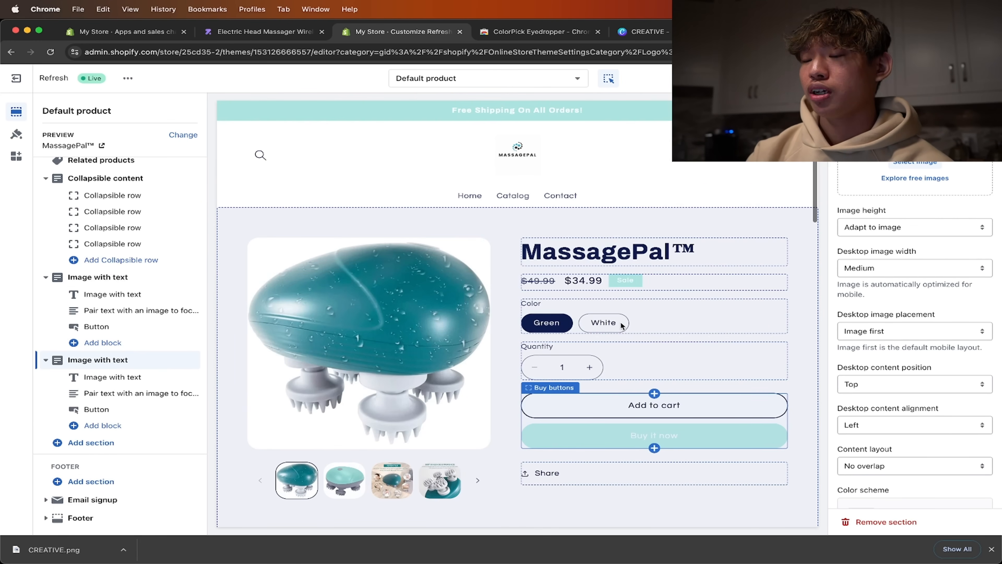
pyautogui.scroll(-5, 622, 322)
pyautogui.scroll(-5, 614, 322)
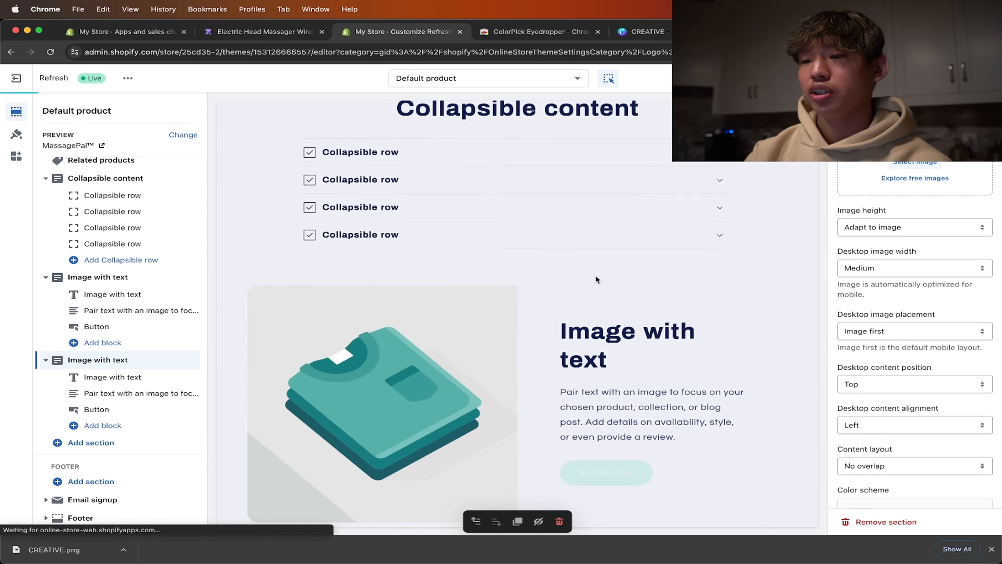
pyautogui.scroll(2, 595, 275)
# - Change the heading of the Collapsible content section to "FAQ's"
pyautogui.click(589, 191)
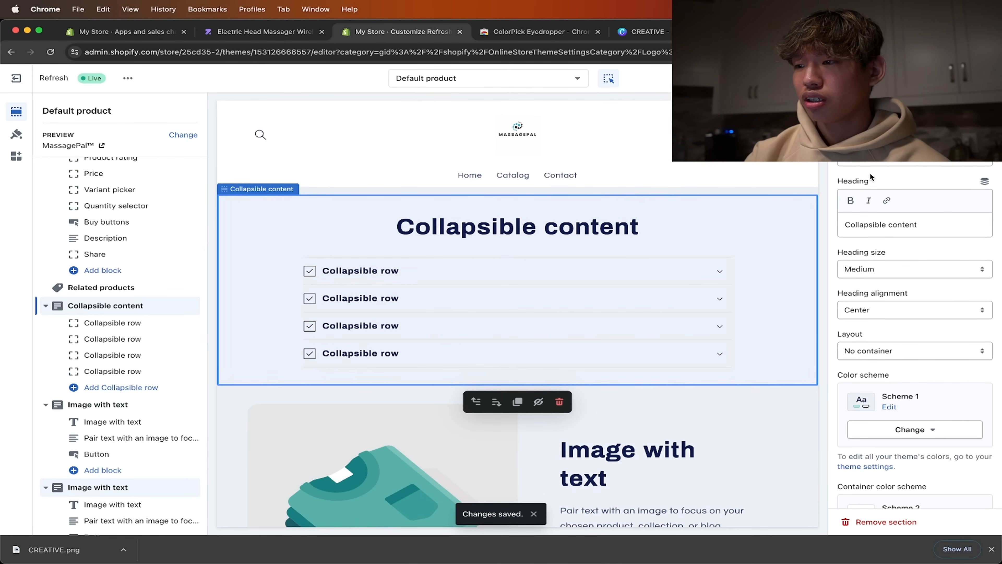
pyautogui.scroll(-2, 867, 282)
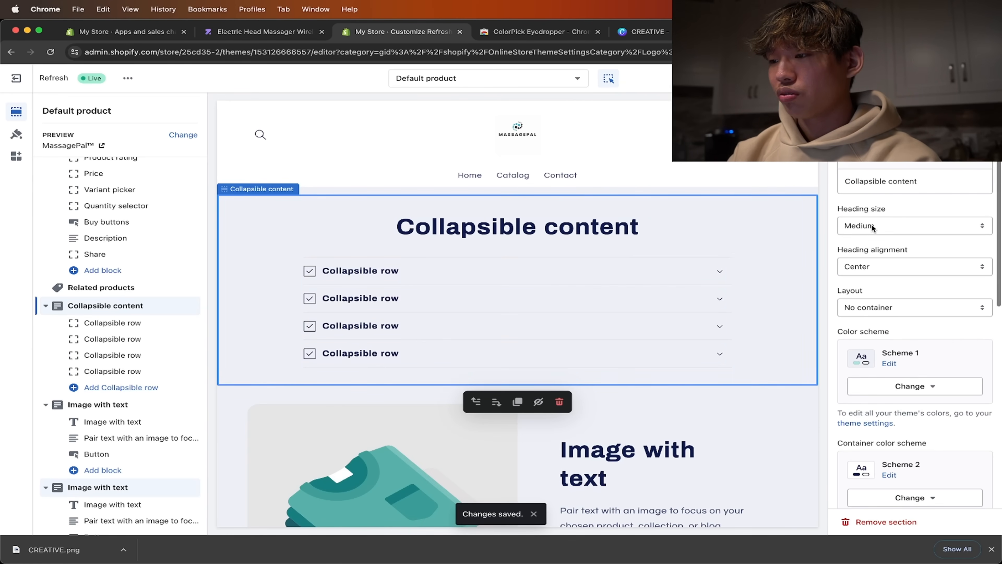
pyautogui.tripleClick(880, 180)
pyautogui.write("FAQ's")
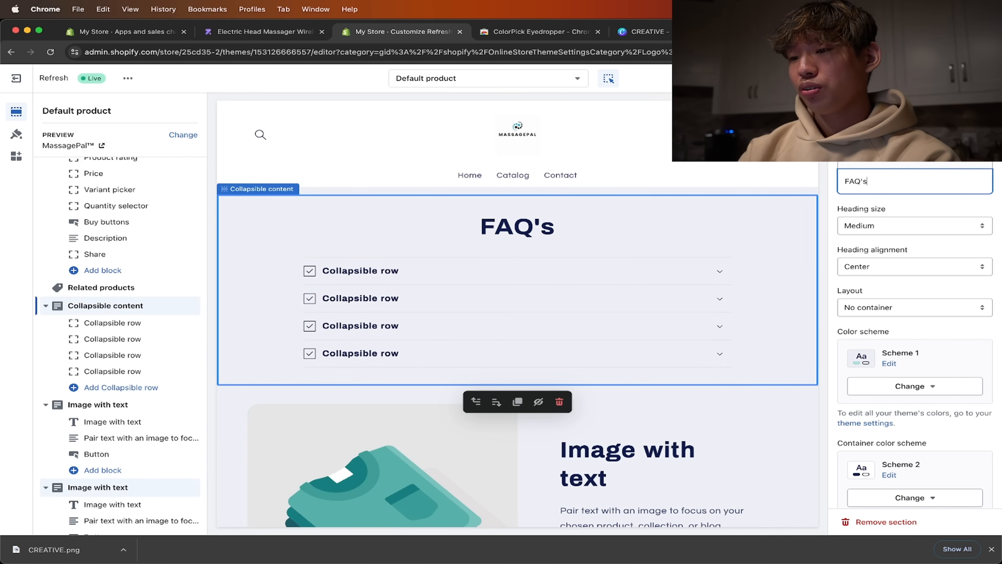
# - Set the container color scheme of the FAQ's section to Scheme 3
pyautogui.scroll(-1, 881, 236)
pyautogui.scroll(-5, 879, 231)
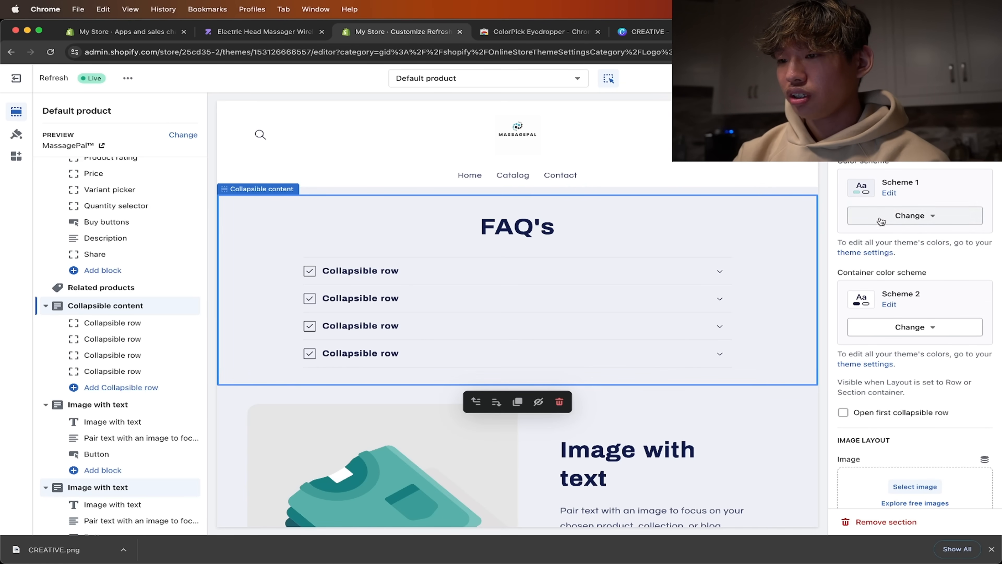
pyautogui.click(909, 327)
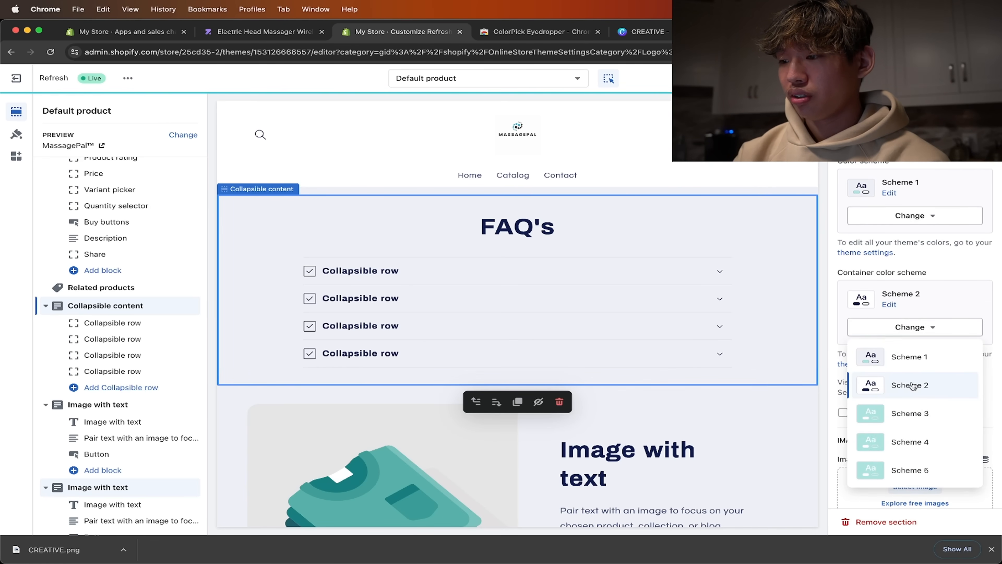
pyautogui.click(913, 411)
pyautogui.scroll(-8, 903, 368)
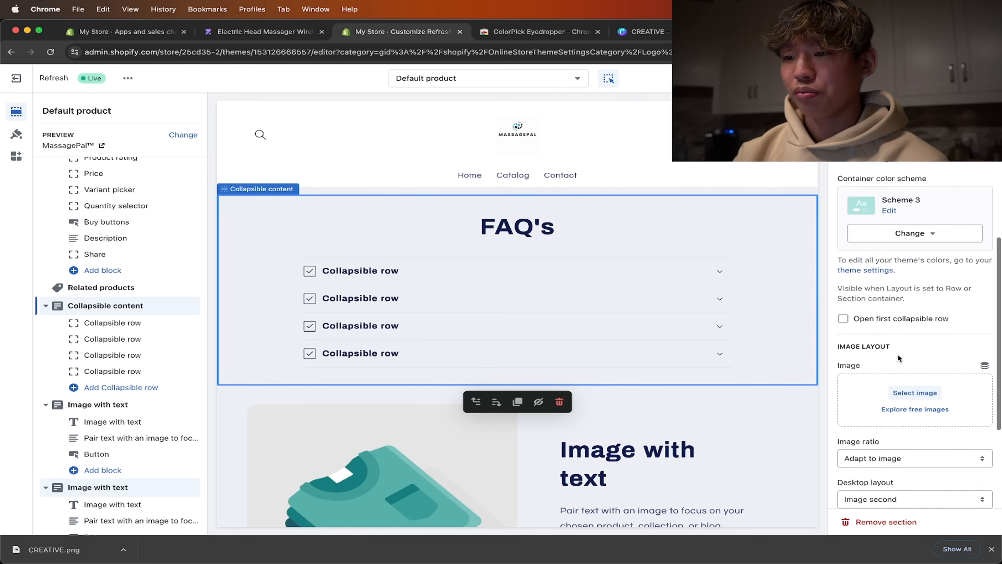
# - Set the main color scheme of the FAQ's section to Scheme 3 and check its remaining settings
pyautogui.scroll(10, 897, 353)
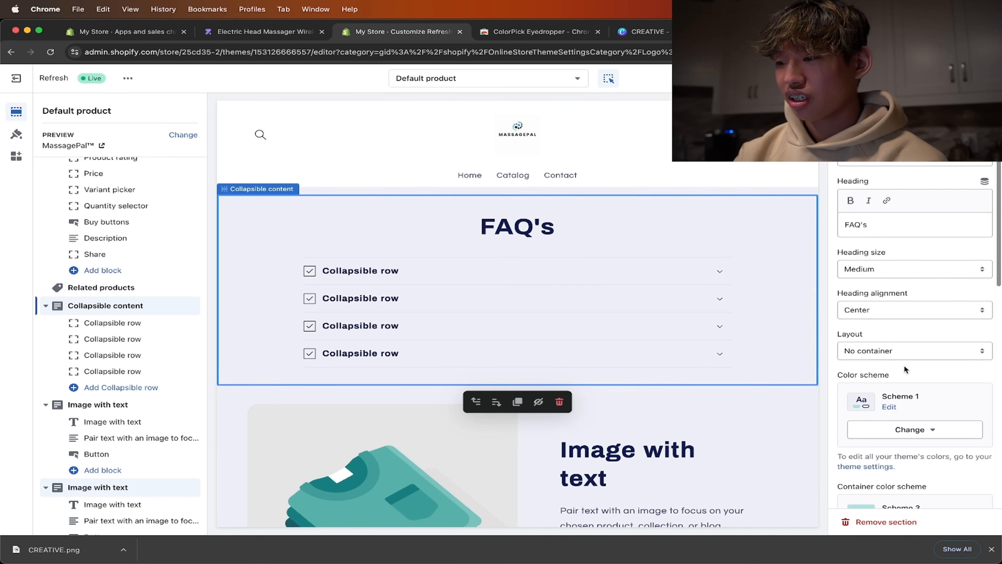
pyautogui.scroll(-2, 904, 369)
pyautogui.click(906, 375)
pyautogui.click(912, 454)
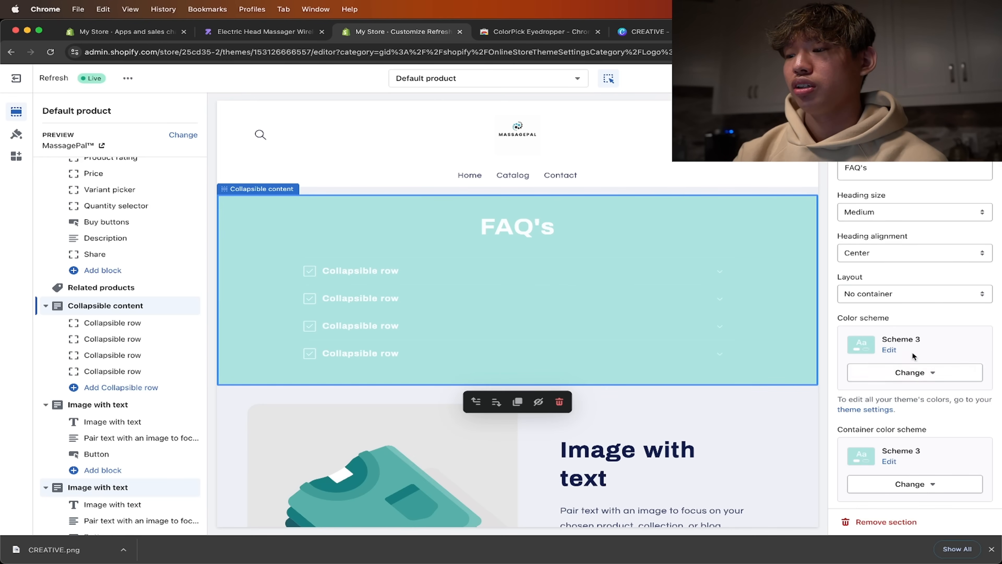
pyautogui.scroll(-4, 912, 355)
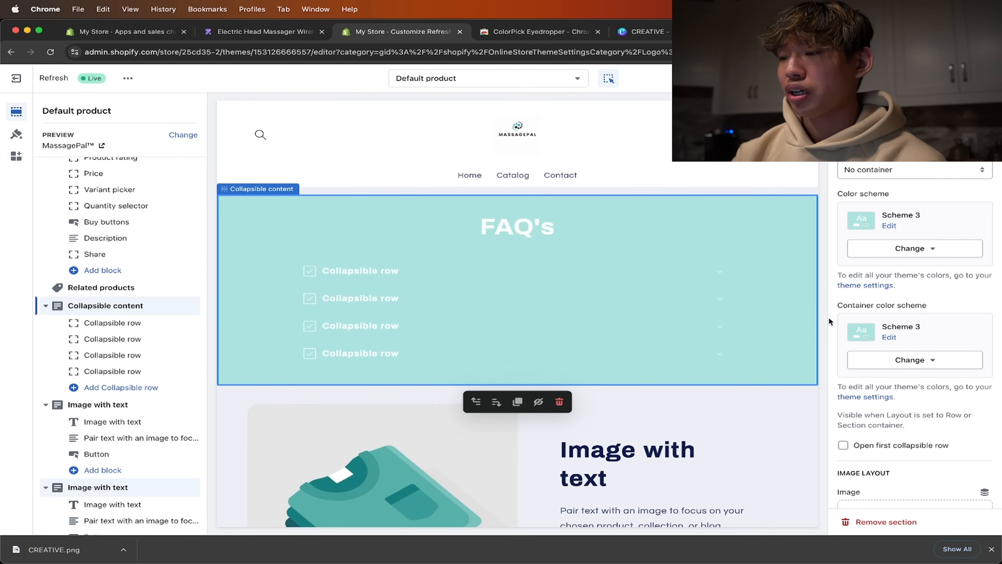
pyautogui.scroll(-3, 904, 257)
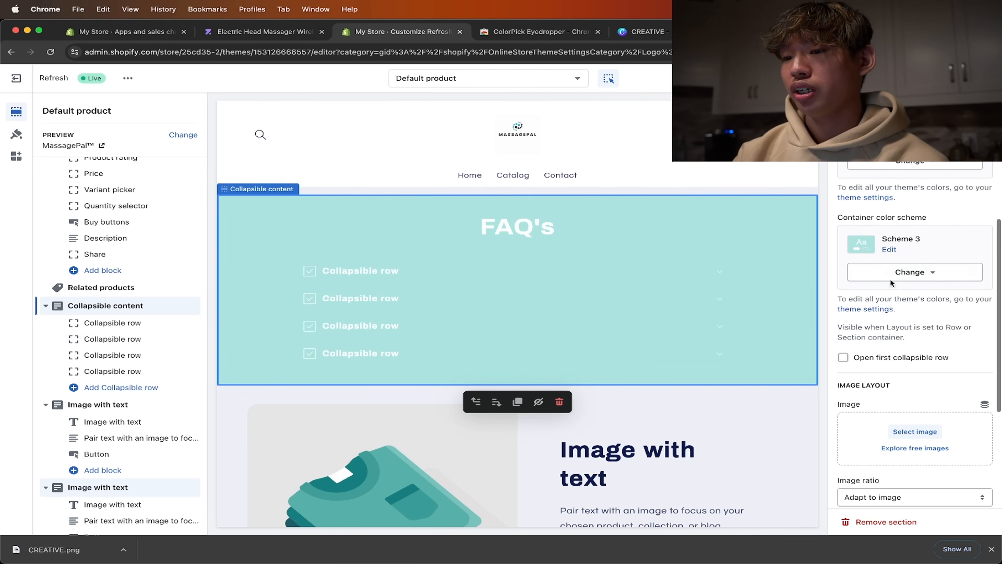
pyautogui.scroll(-4, 893, 284)
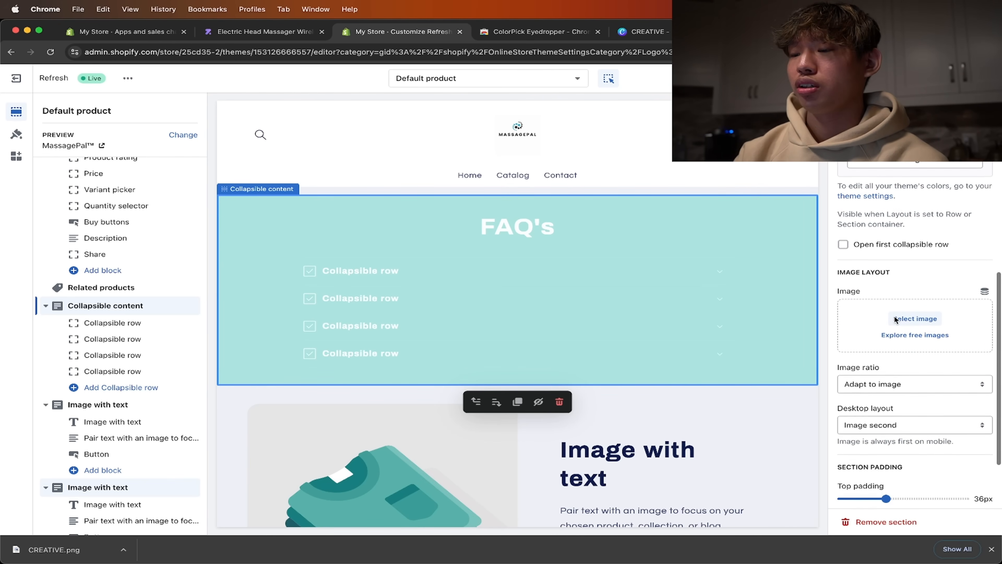
pyautogui.scroll(2, 894, 315)
pyautogui.scroll(10, 894, 315)
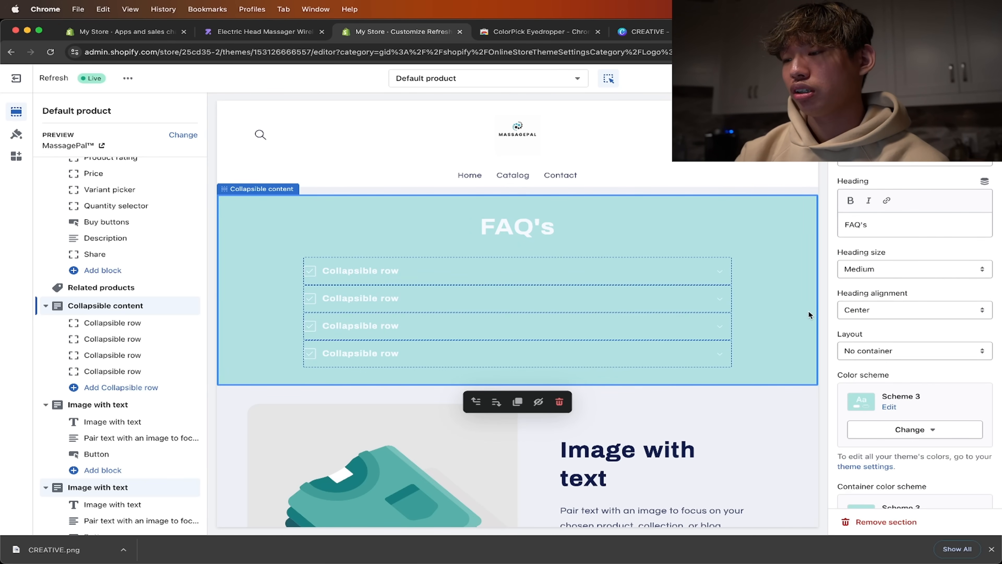
# - Set the heading of the first collapsible row in the FAQ's section to "What's Included With MassagePal?"
pyautogui.click(538, 272)
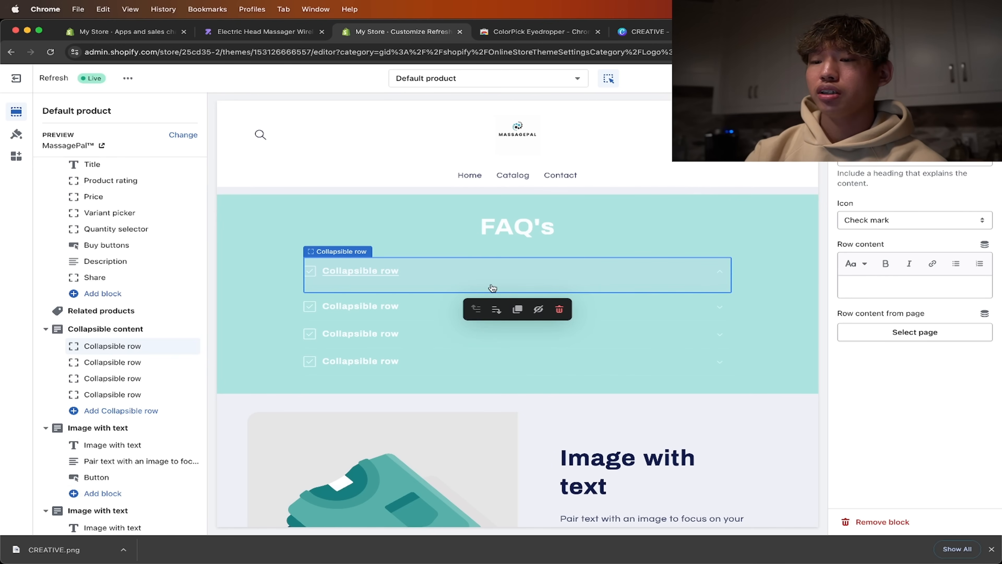
pyautogui.click(515, 238)
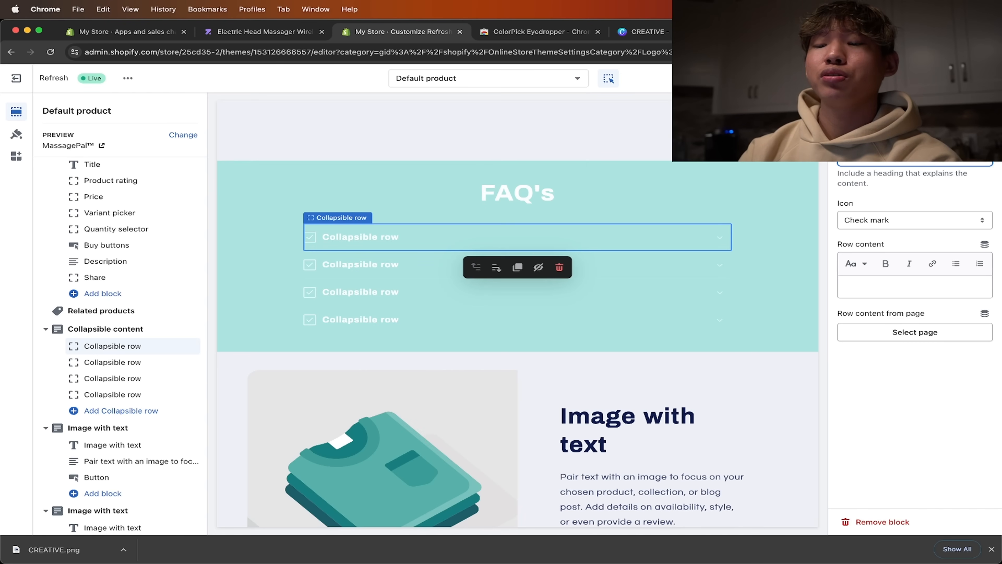
pyautogui.write('t')
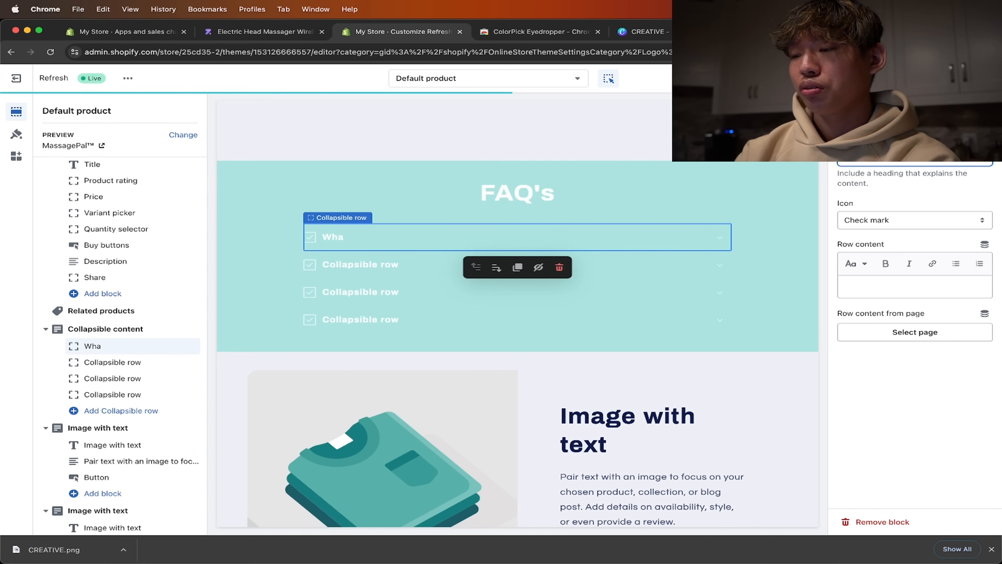
pyautogui.write("'s Included With MassagePal?")
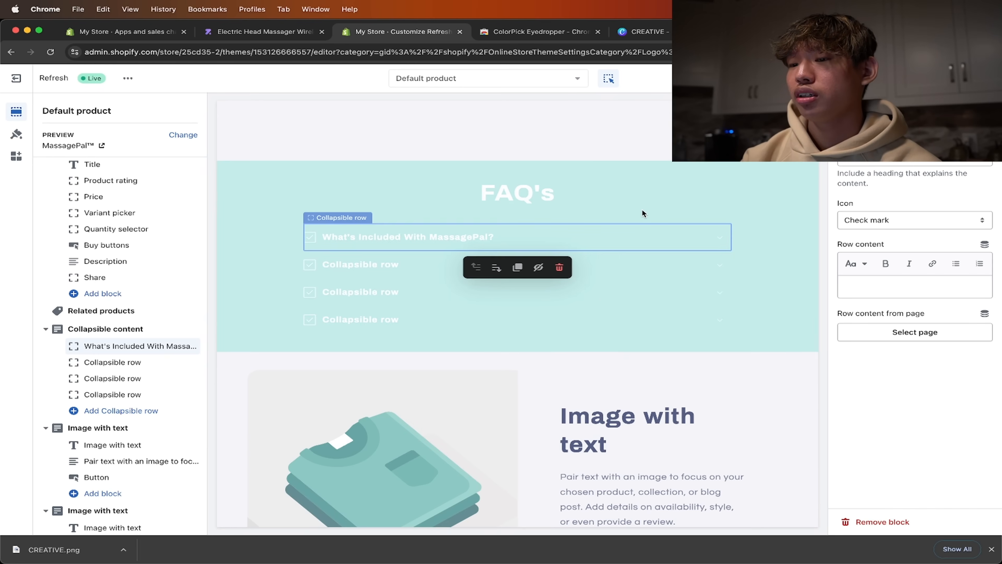
# - Read the massager's expanded description and specifications on the Zendrop product page and return to the Shopify theme editor
pyautogui.click(860, 282)
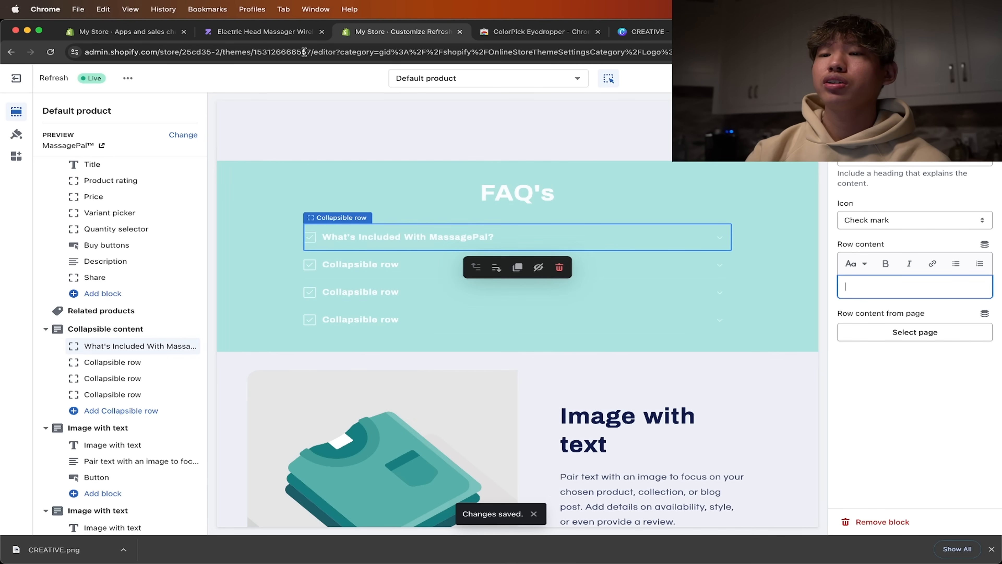
pyautogui.click(297, 35)
pyautogui.scroll(1, 555, 307)
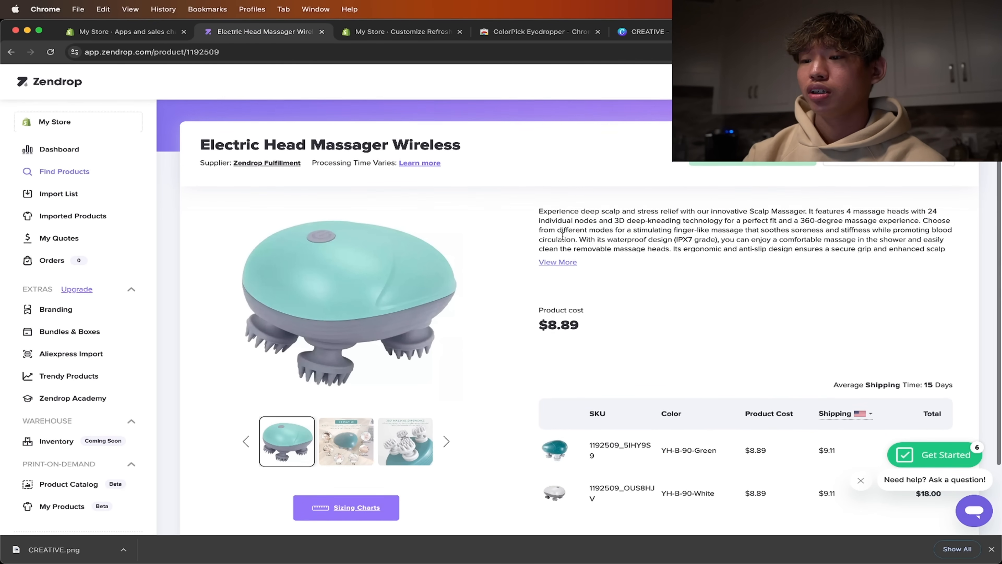
pyautogui.click(571, 256)
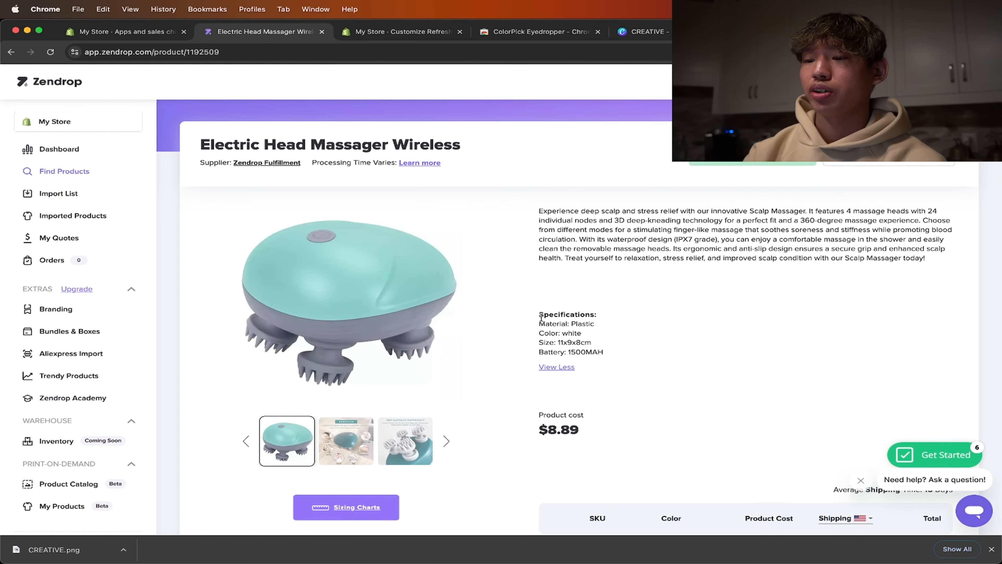
pyautogui.moveTo(611, 269); pyautogui.dragTo(579, 230)
pyautogui.click(611, 279)
pyautogui.scroll(-5, 616, 285)
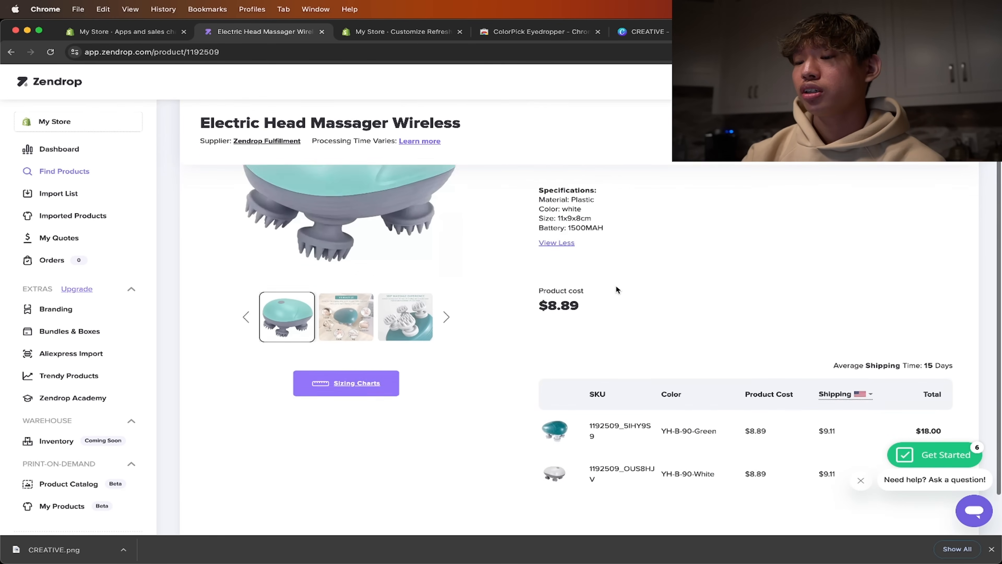
pyautogui.scroll(5, 616, 285)
pyautogui.click(398, 32)
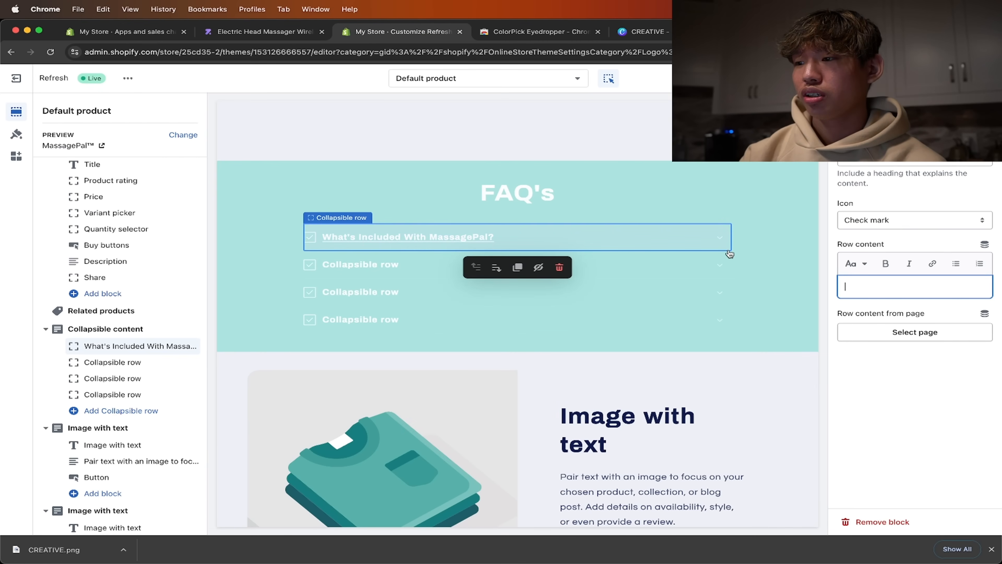
# - Set the first FAQ row's content to "Our package comes with the mini massager, as well as a charger for it. We hope you enjoy!" and save
pyautogui.click(860, 289)
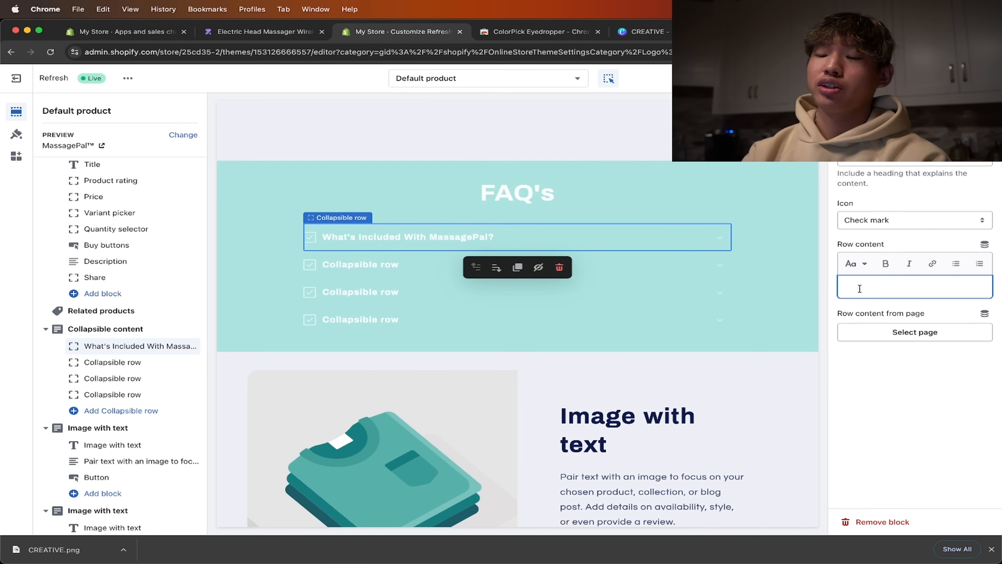
pyautogui.write('Our ')
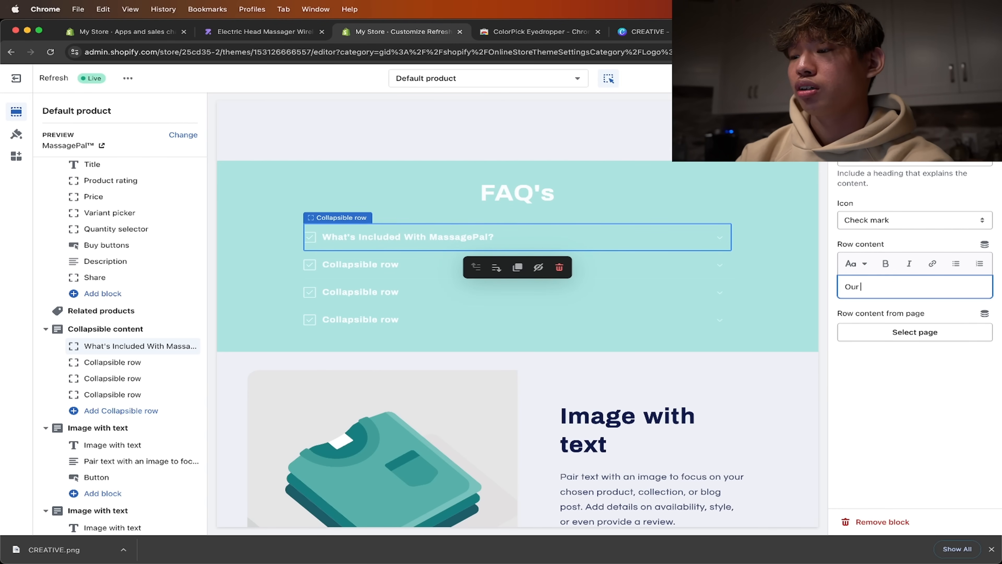
pyautogui.write('package cm')
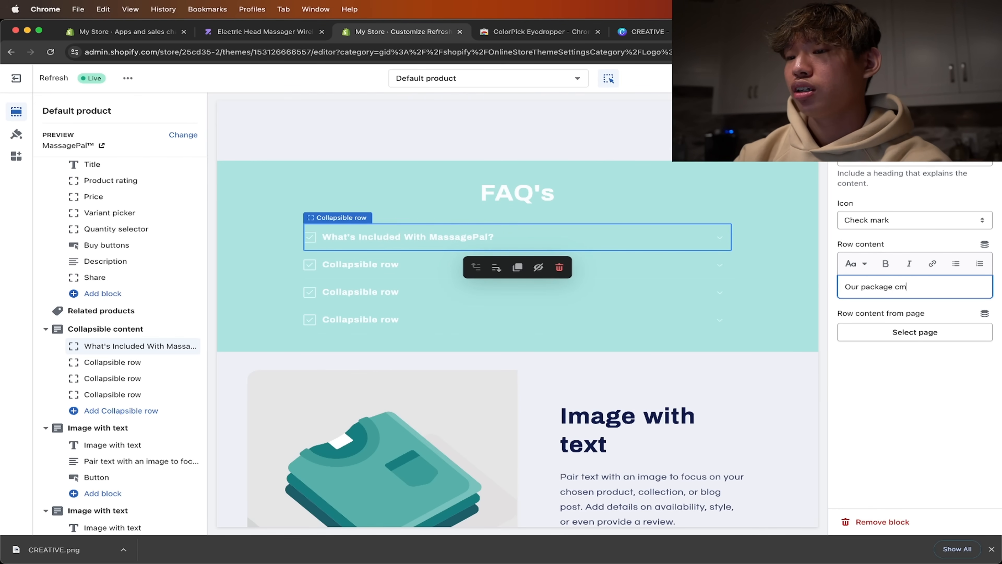
pyautogui.press('BackSpace')
pyautogui.write('omes ')
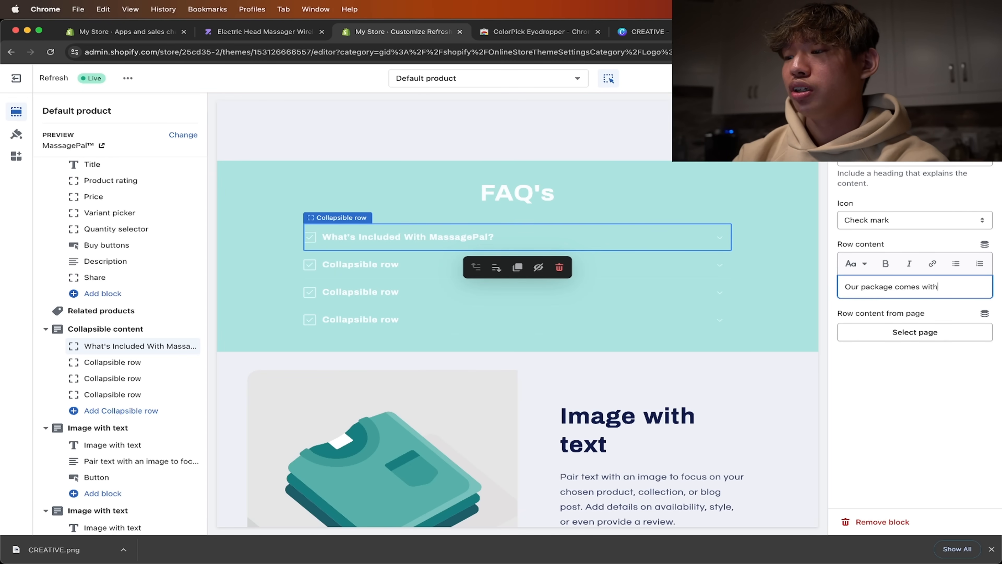
pyautogui.write('with the mini massager, as well as a charger for it')
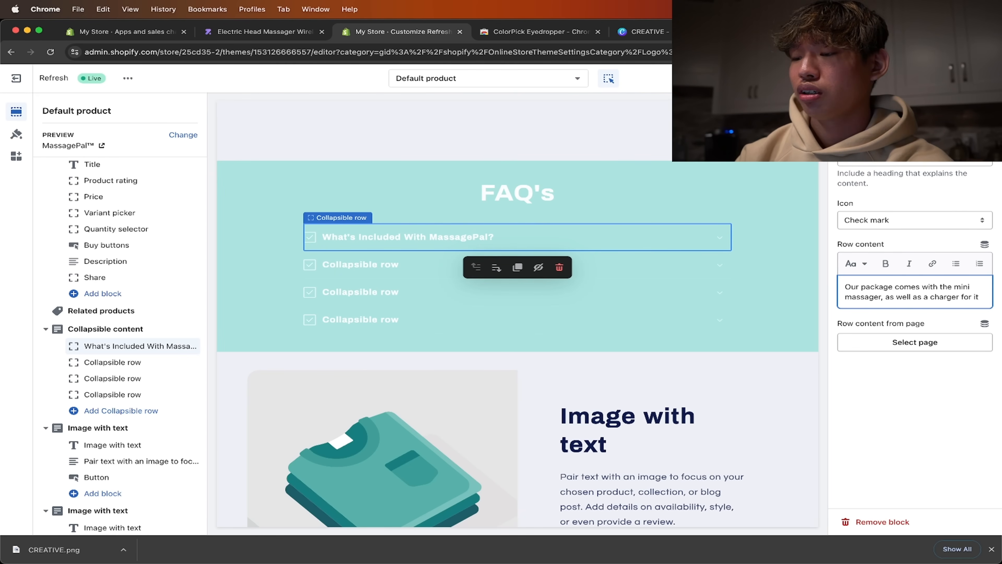
pyautogui.write('. WE')
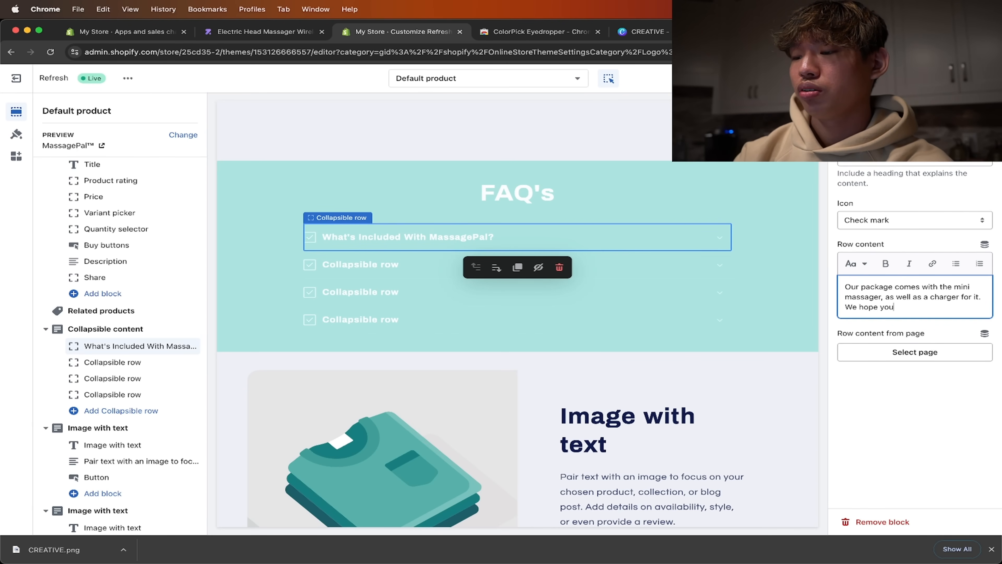
pyautogui.write('y!')
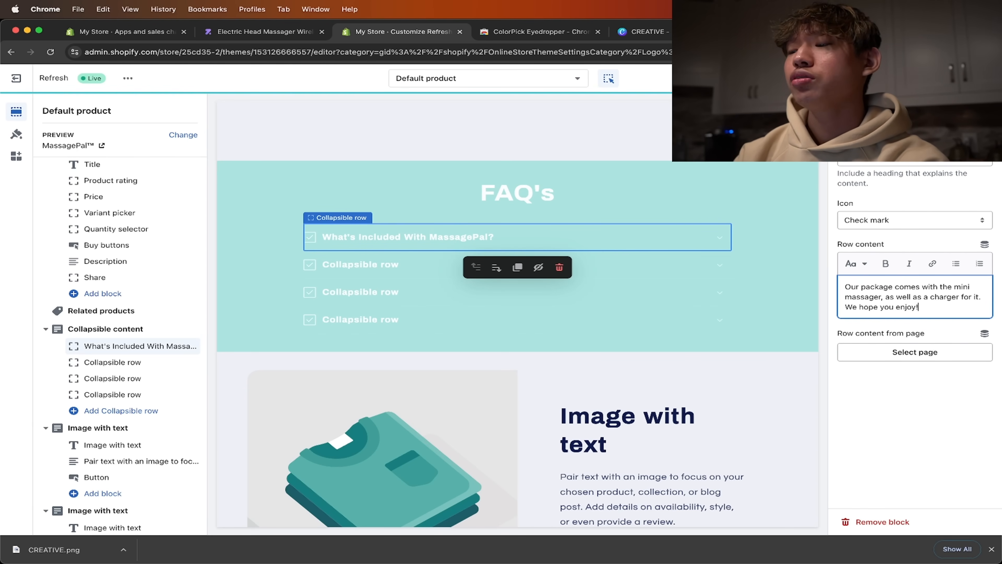
pyautogui.click(980, 78)
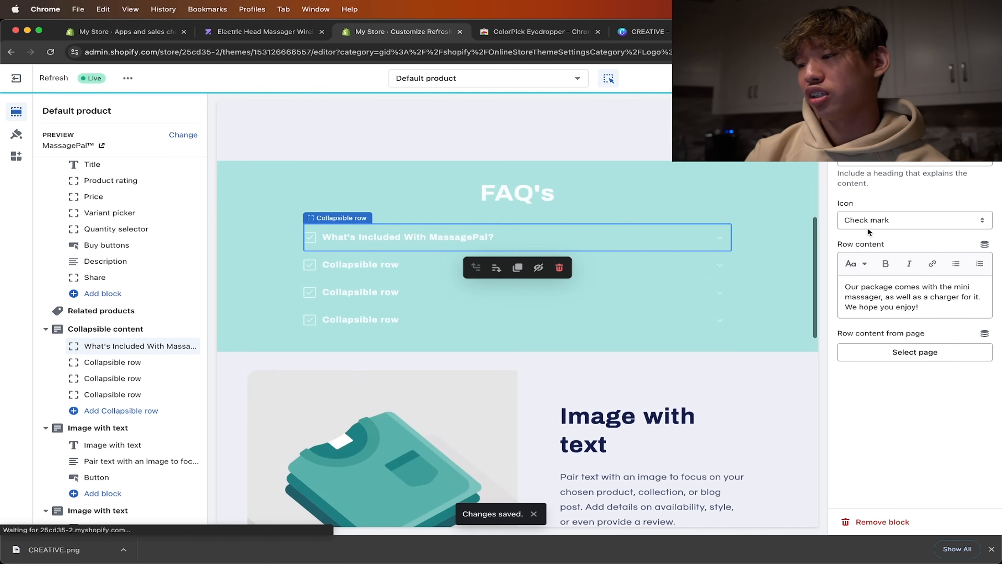
# - Set the icon of the "What's Included With MassagePal?" row to Question mark
pyautogui.click(877, 219)
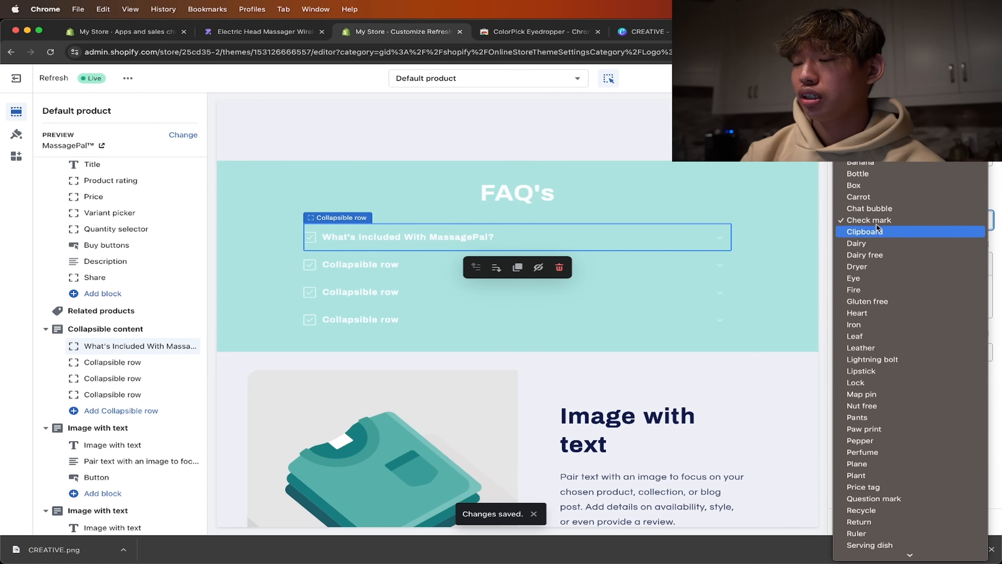
pyautogui.scroll(-4, 888, 365)
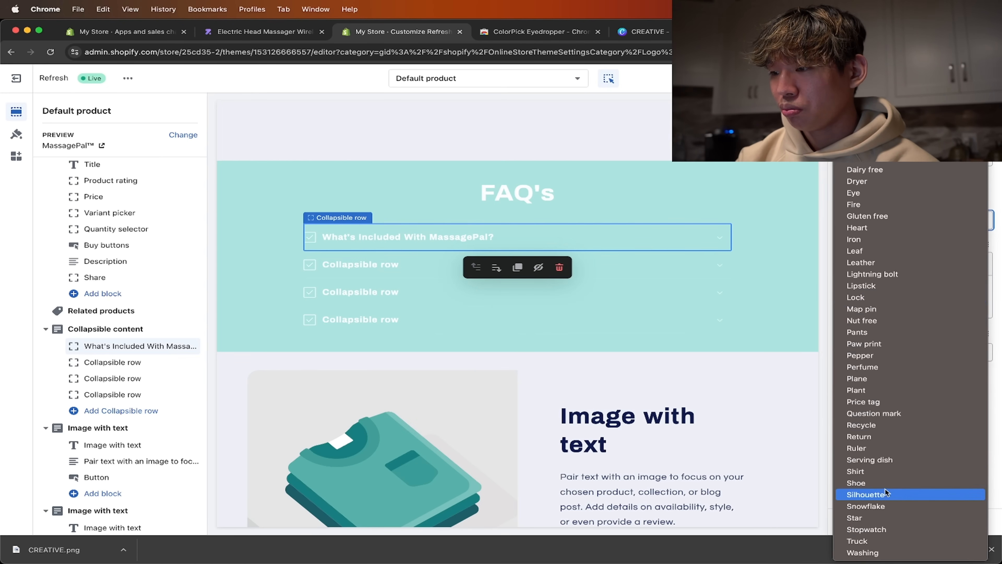
pyautogui.click(882, 413)
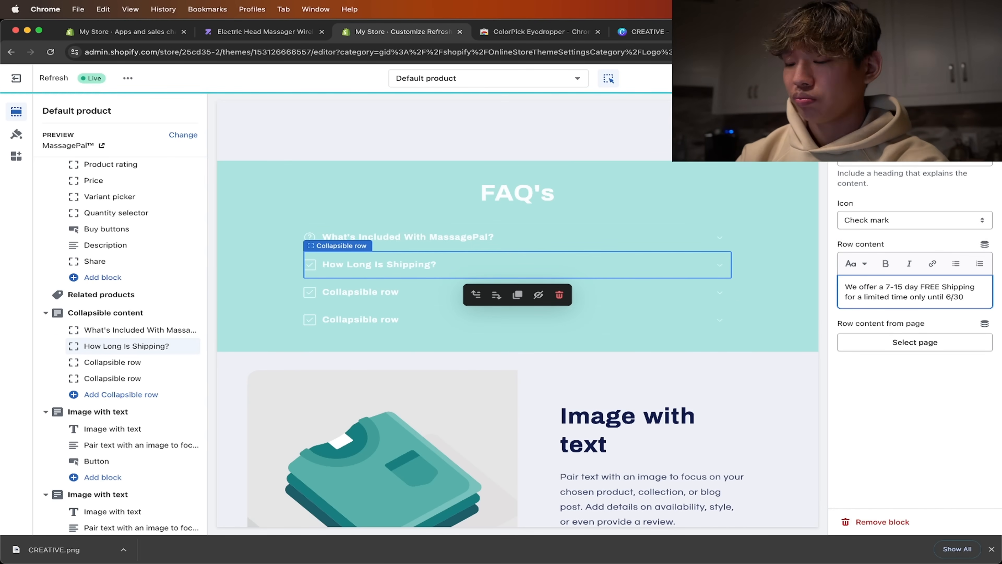
# - Title the third collapsible row of the FAQ's section "Our Guarentee" and hide the unused fourth row
pyautogui.click(112, 362)
pyautogui.write('Our Guarentee')
pyautogui.click(175, 379)
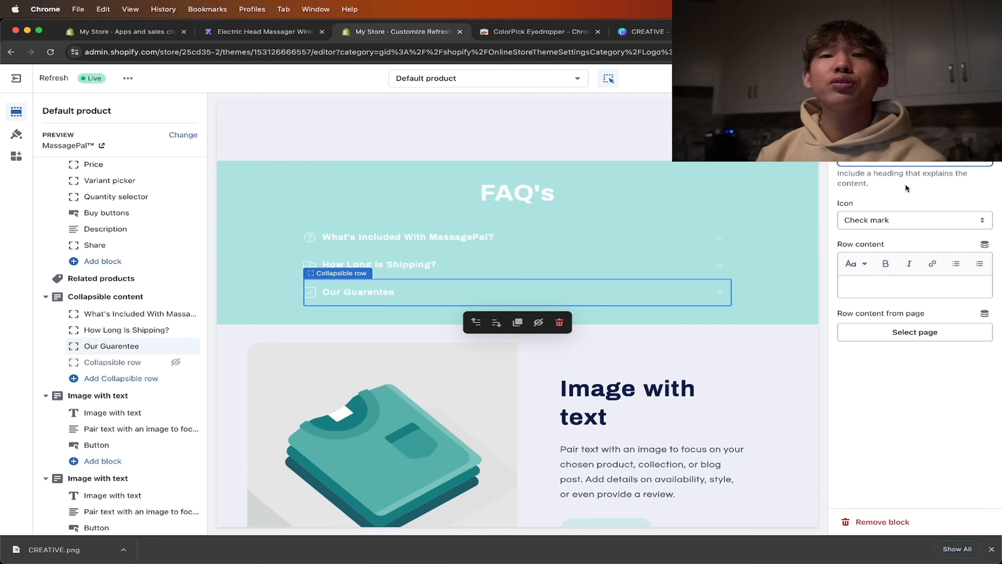
# - Fill the "Our Guarentee" row's content with a promise of a full refund within 30 days of receiving the order, and save
pyautogui.click(915, 287)
pyautogui.write('We offer a full refund within 30 days of when you receive your order, so we know that you will love and be able to experience the MassagePal, with no worries!')
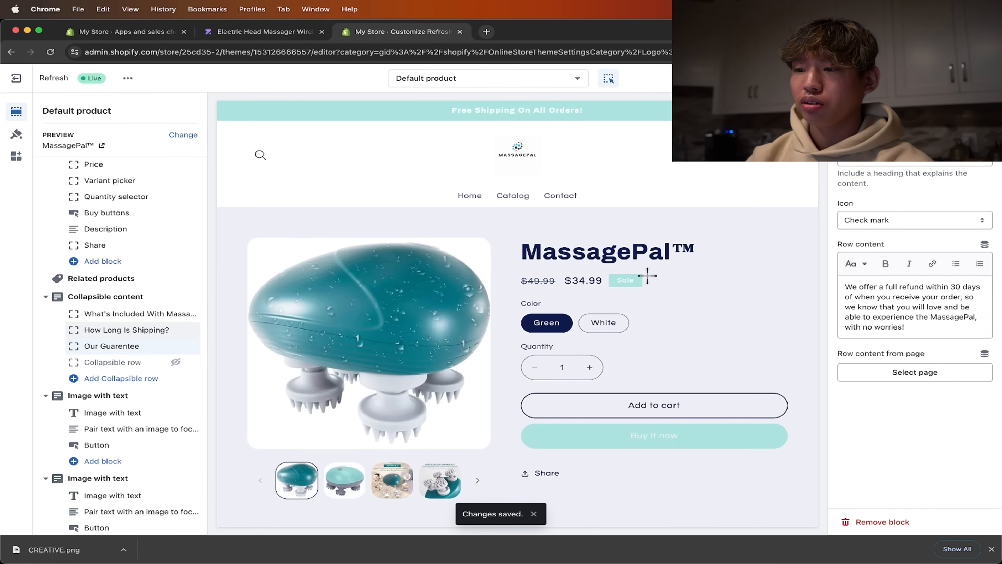
# - Set the first image-with-text section's image to the "Versatile" massager picture 67c2edab760157… from the store library
pyautogui.scroll(-10, 547, 217)
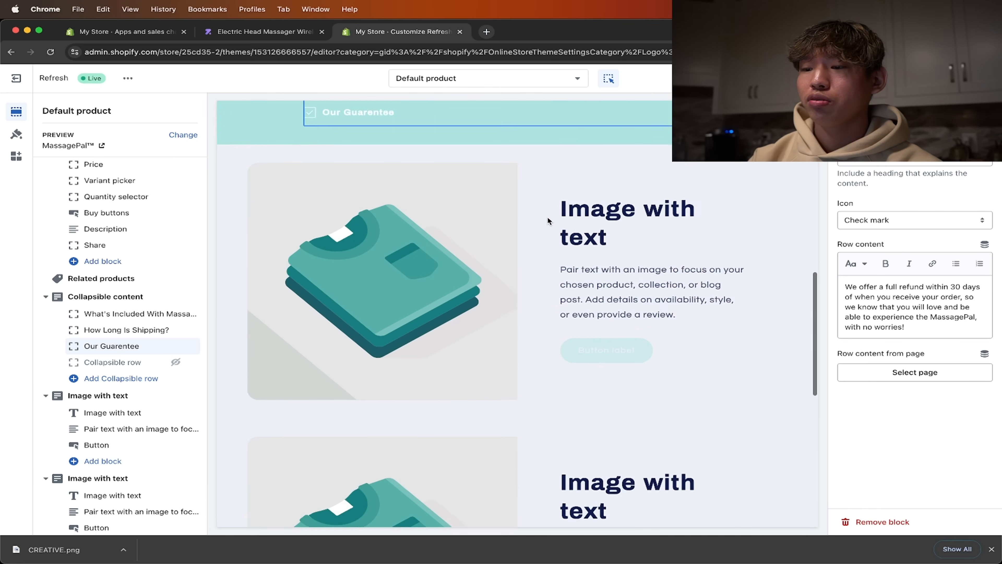
pyautogui.scroll(4, 528, 262)
pyautogui.click(472, 321)
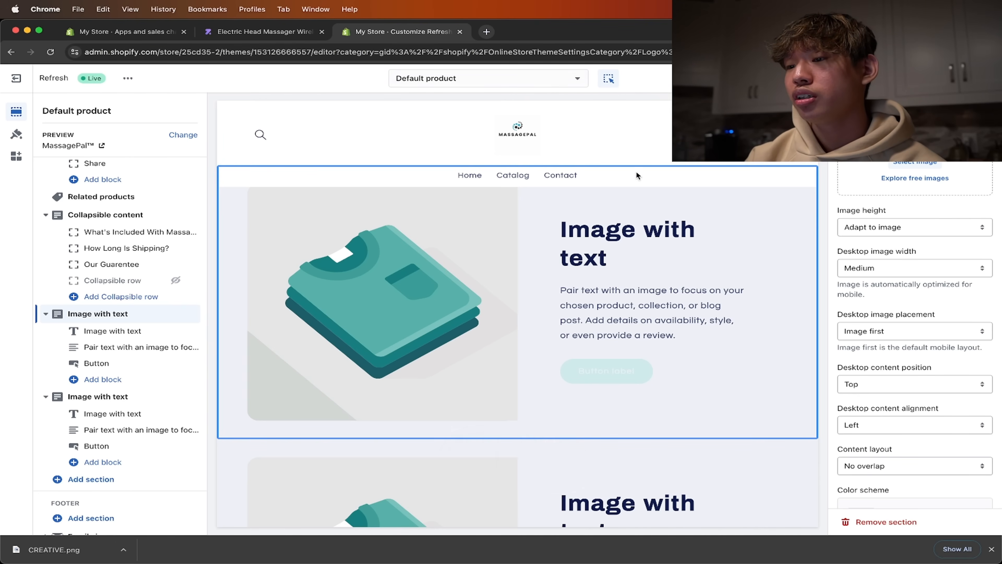
pyautogui.click(890, 164)
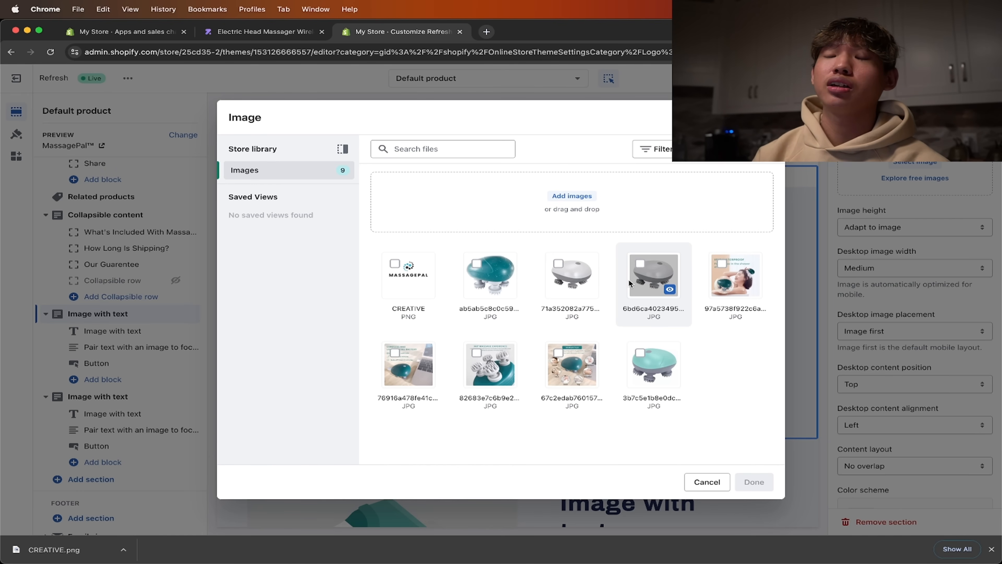
pyautogui.click(559, 353)
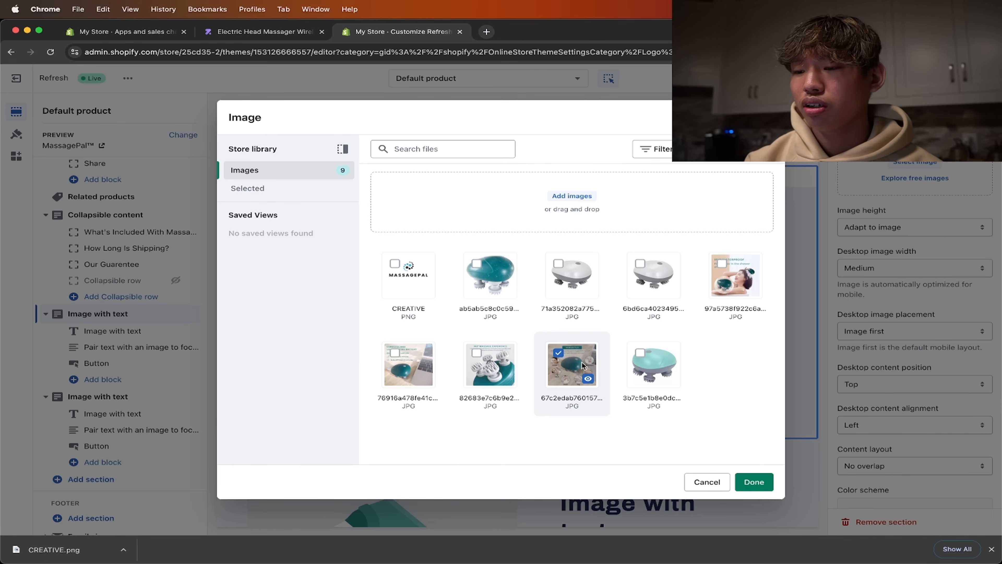
pyautogui.click(755, 482)
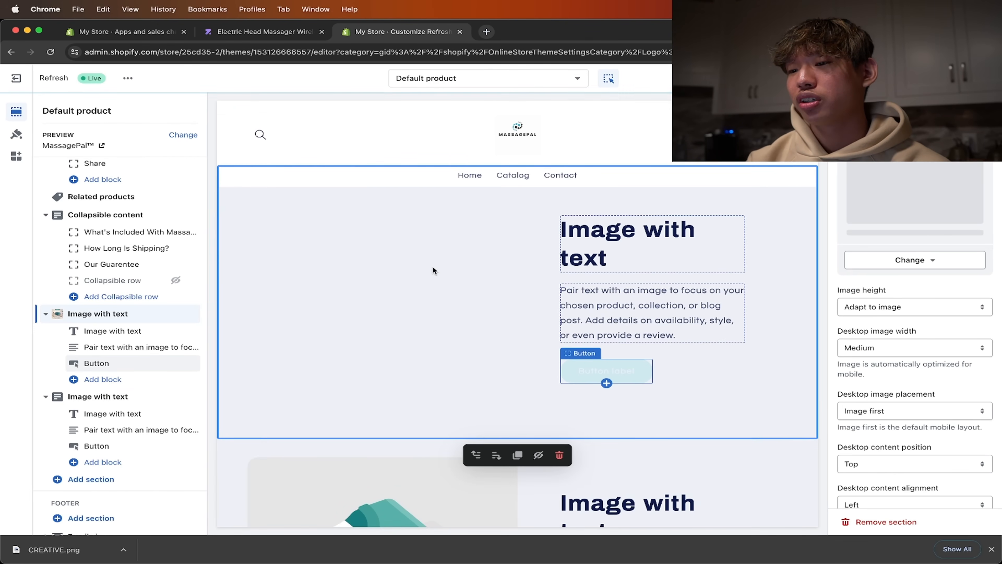
# - Set the second image-with-text section's image to the "Cordless and Long-Lasting Battery" picture 76916a478fe41c… from the store library
pyautogui.scroll(-5, 449, 302)
pyautogui.click(475, 290)
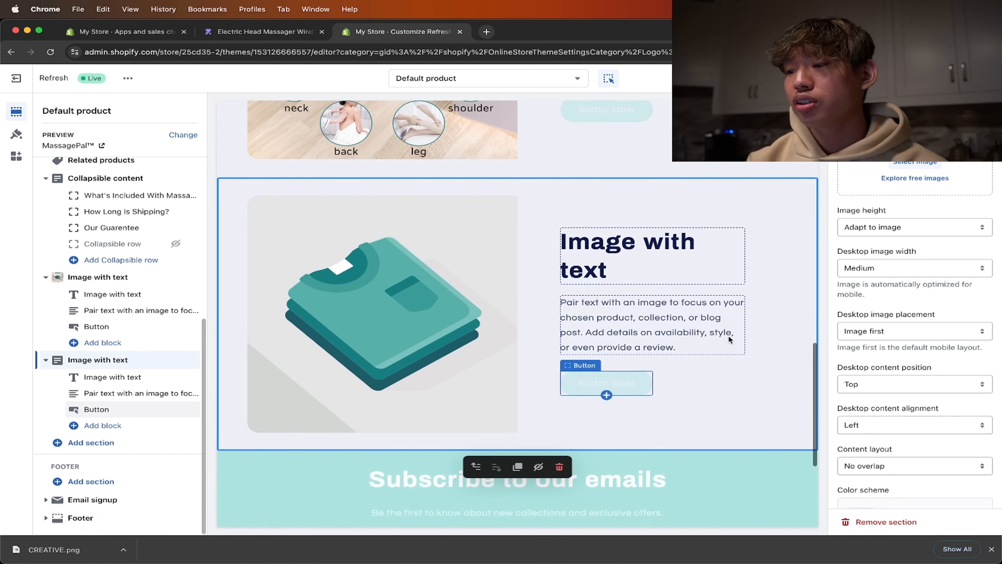
pyautogui.click(914, 186)
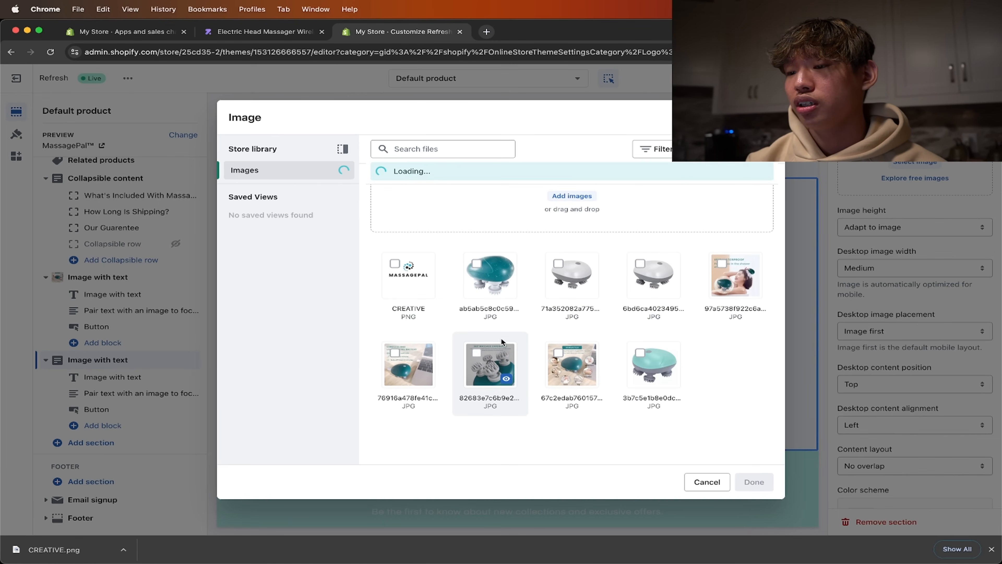
pyautogui.click(755, 482)
# - Hide the button block in both image-with-text sections of the product page
pyautogui.scroll(4, 583, 449)
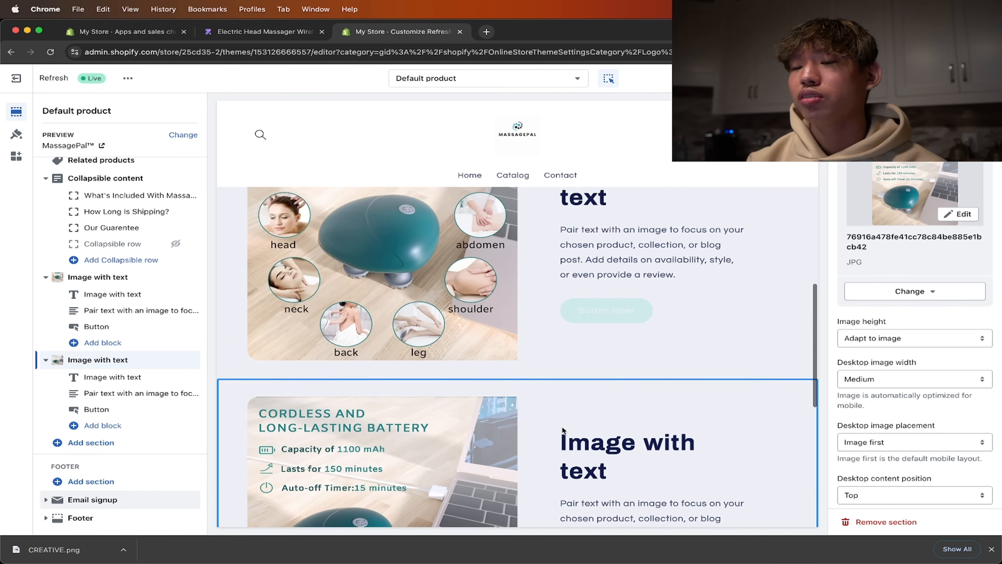
pyautogui.scroll(-4, 417, 238)
pyautogui.scroll(7, 428, 126)
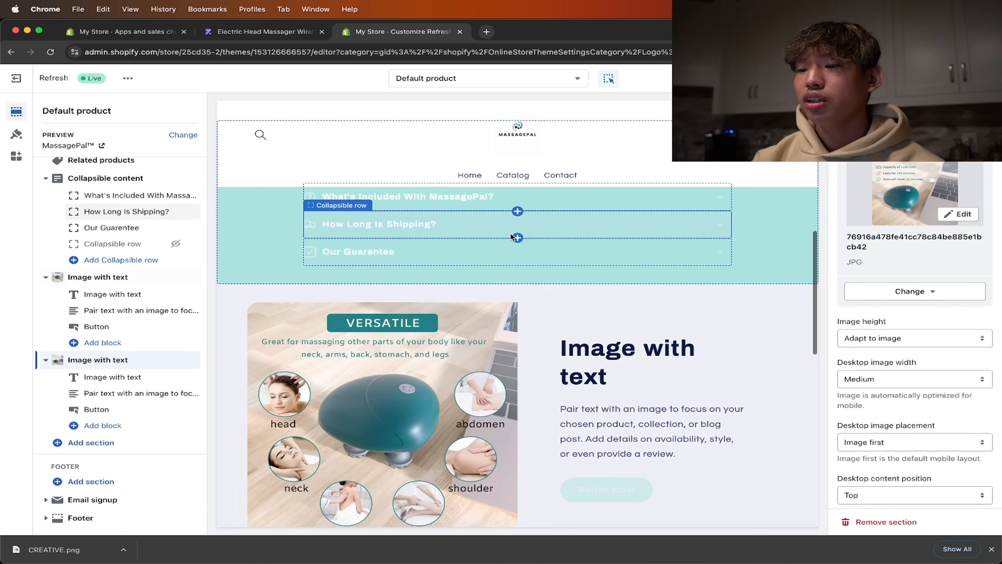
pyautogui.scroll(-4, 510, 232)
pyautogui.click(588, 229)
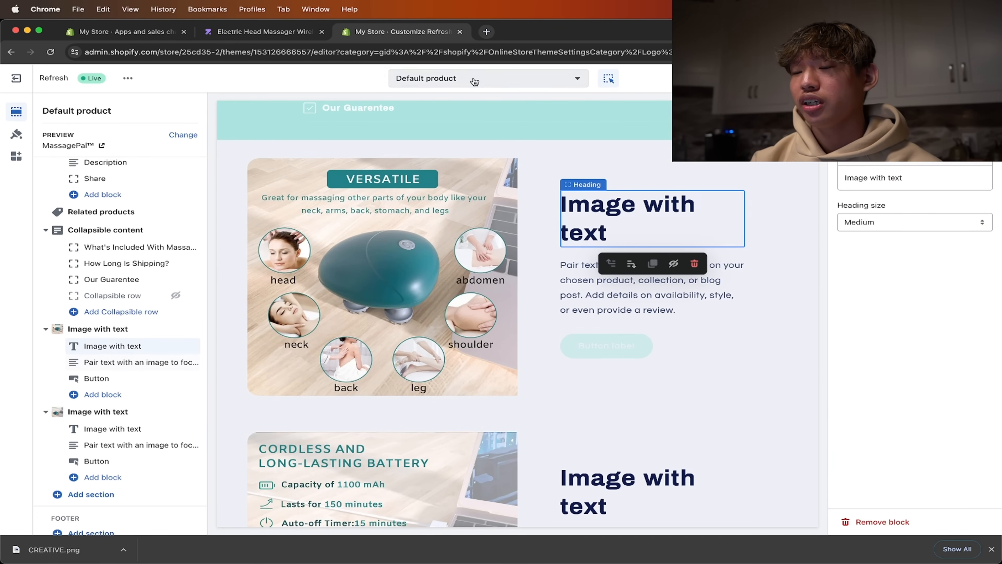
pyautogui.click(604, 344)
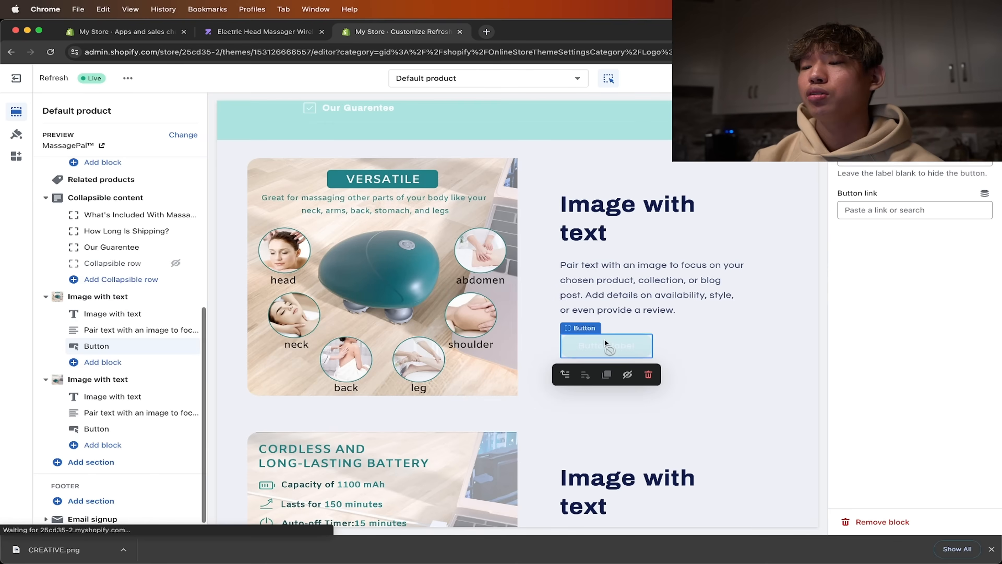
pyautogui.click(628, 374)
pyautogui.scroll(-5, 632, 379)
pyautogui.click(627, 395)
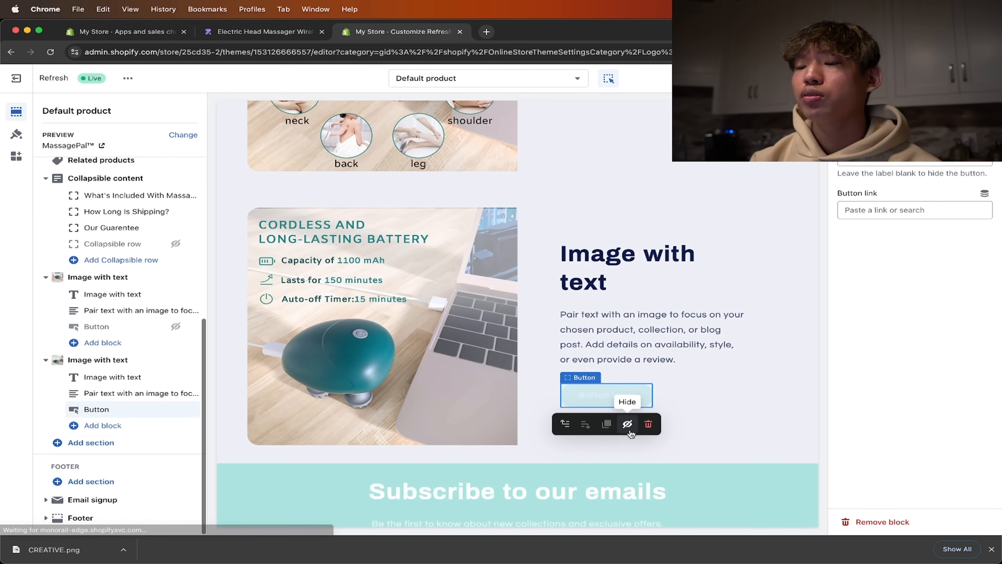
pyautogui.click(630, 431)
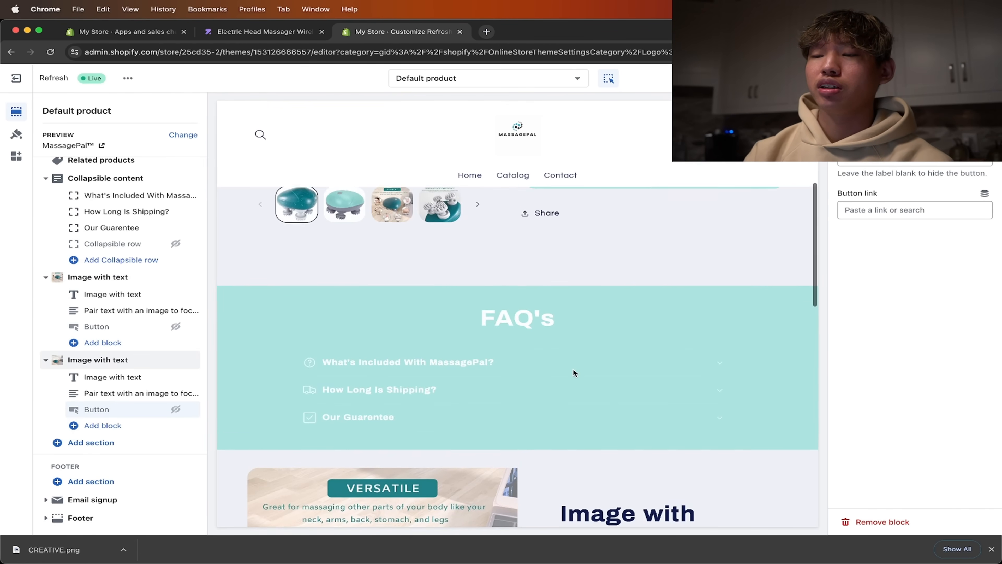
# - Search the web for "chatgpt" in a new browser tab
pyautogui.click(574, 329)
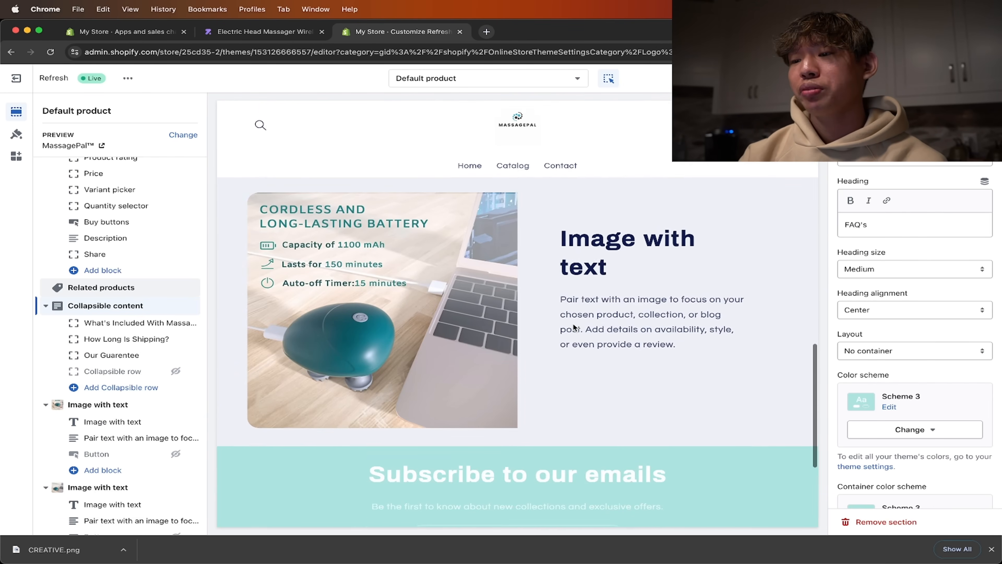
pyautogui.click(486, 32)
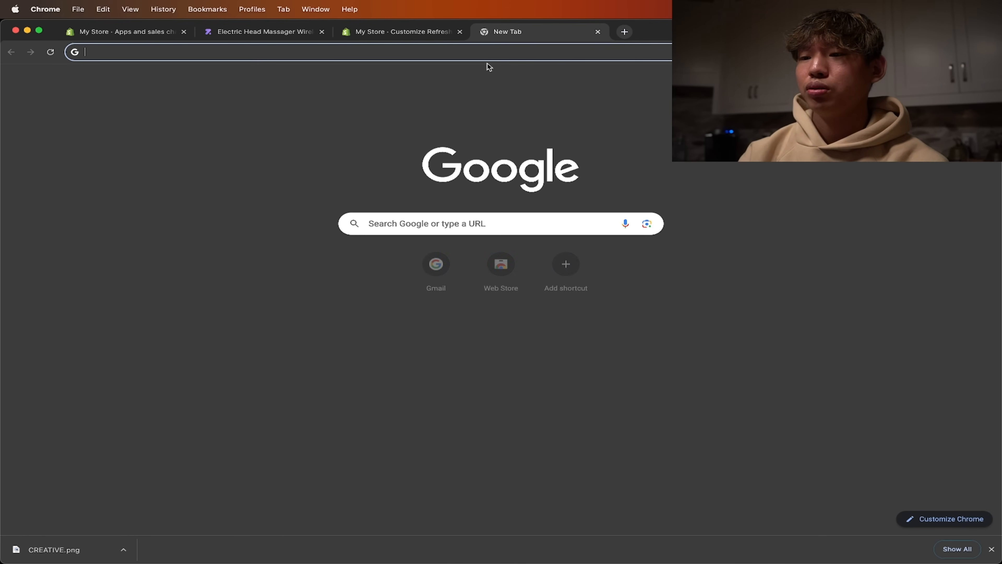
pyautogui.write('chatgpt')
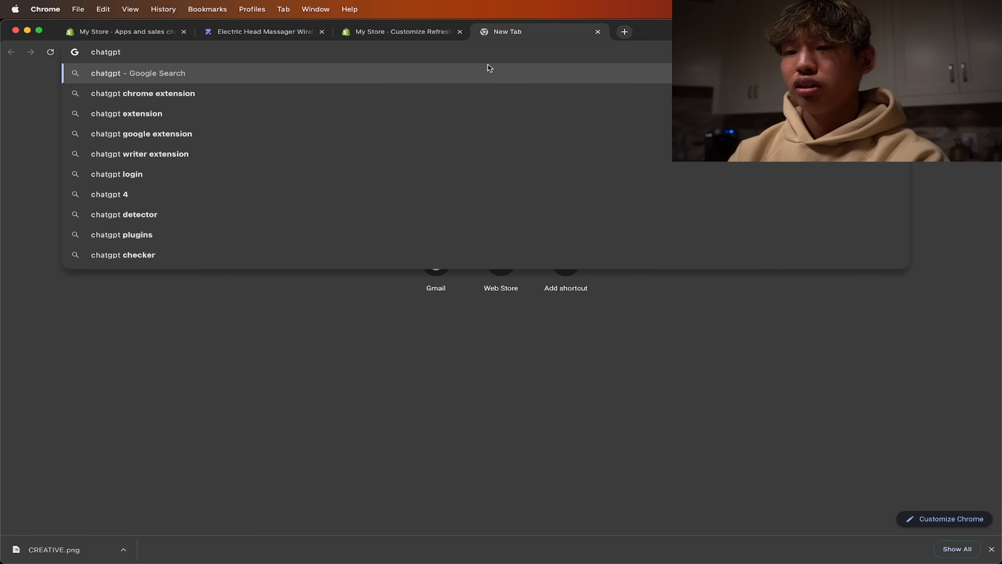
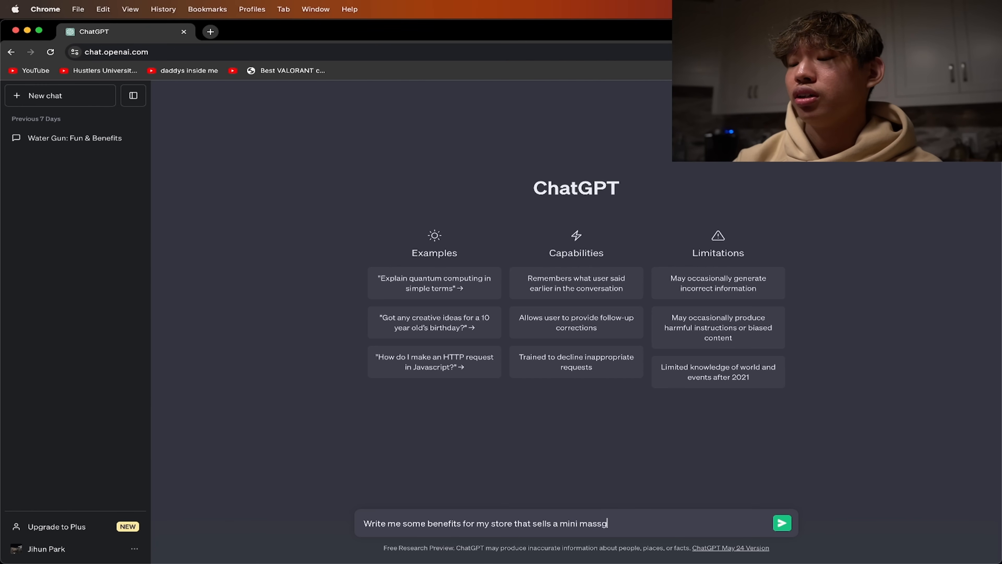
# - Ask ChatGPT to "Write me some benefits for my store that sells a mini massager"
pyautogui.write('r')
pyautogui.press('Return')
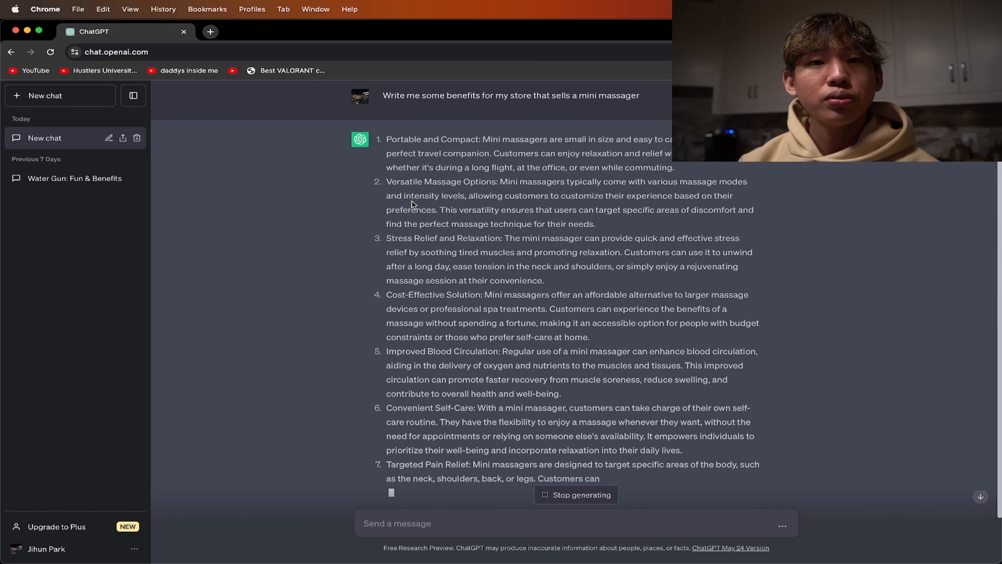
pyautogui.scroll(3, 412, 201)
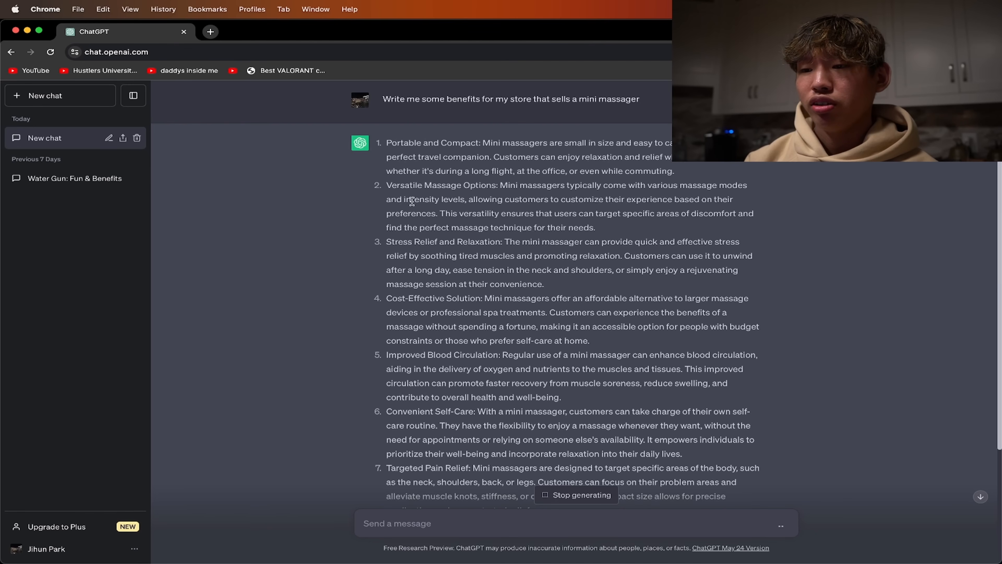
# - Replace the first image-with-text section's placeholder paragraph with ChatGPT's "Portable and Compact" description, using that benefit's name as the heading
pyautogui.moveTo(387, 145); pyautogui.dragTo(479, 142)
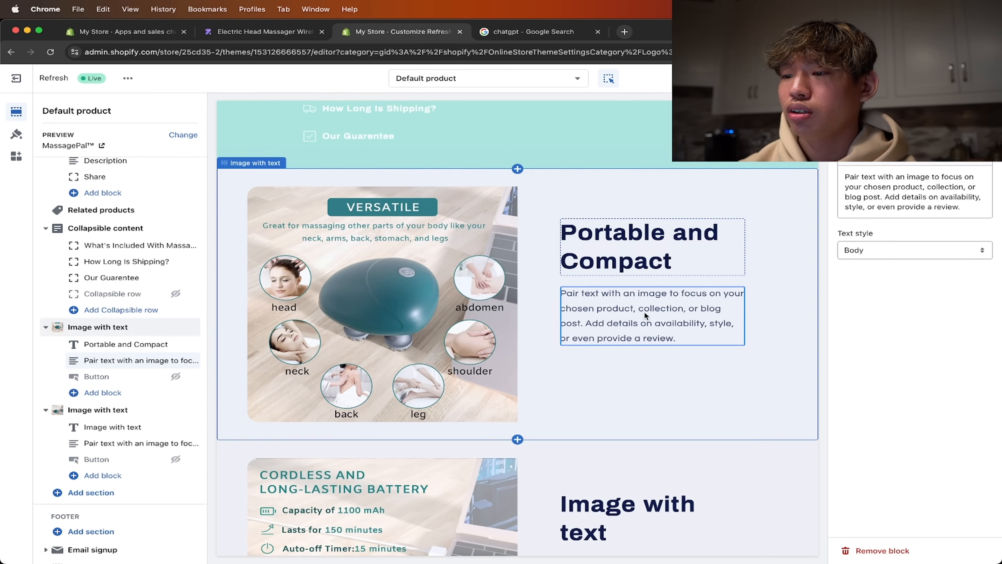
pyautogui.click(645, 311)
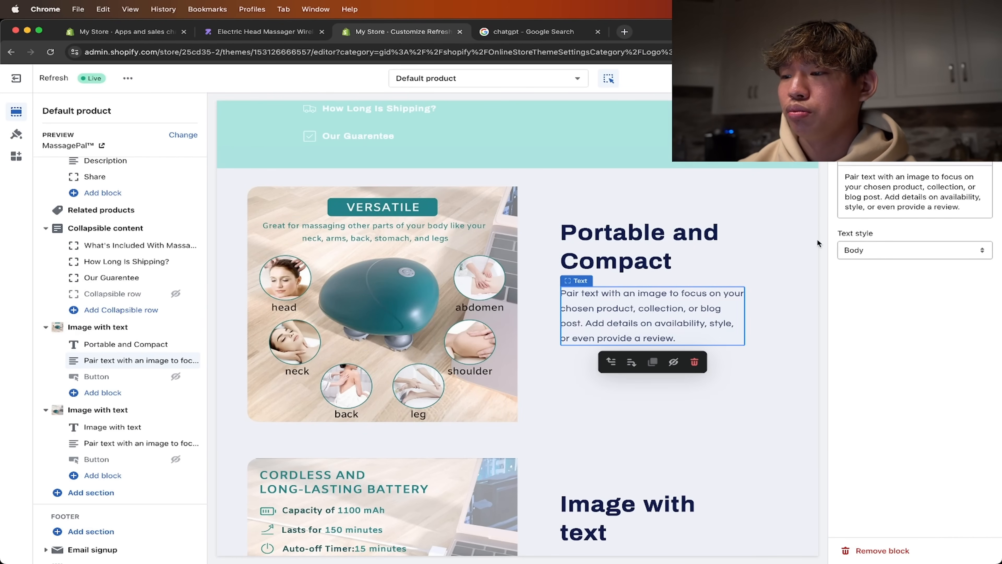
pyautogui.click(864, 207)
pyautogui.press('cmd+a')
pyautogui.write('Mini massagers are small in size and easy to carry, making them a perfect travel companion.')
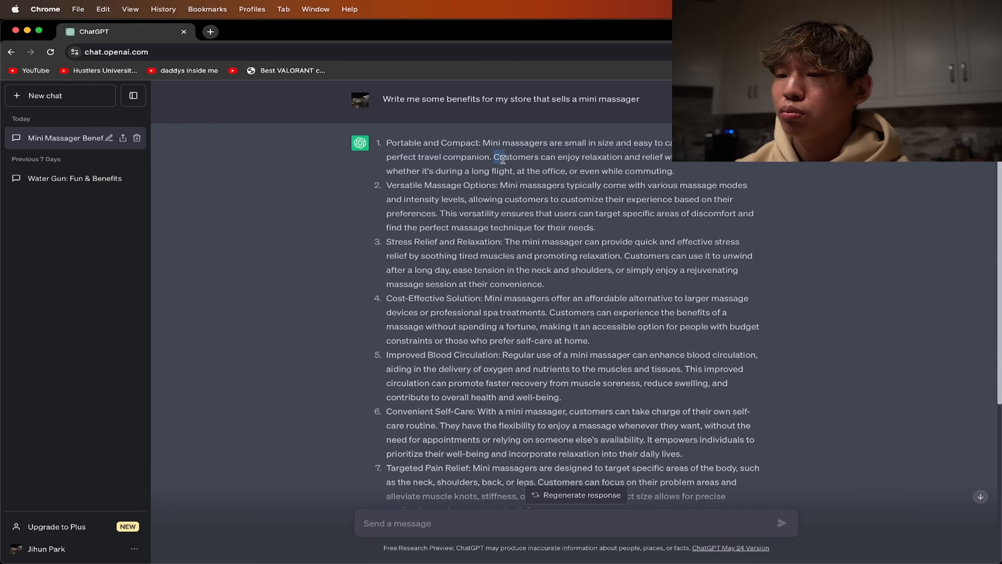
pyautogui.moveTo(495, 157); pyautogui.dragTo(679, 170)
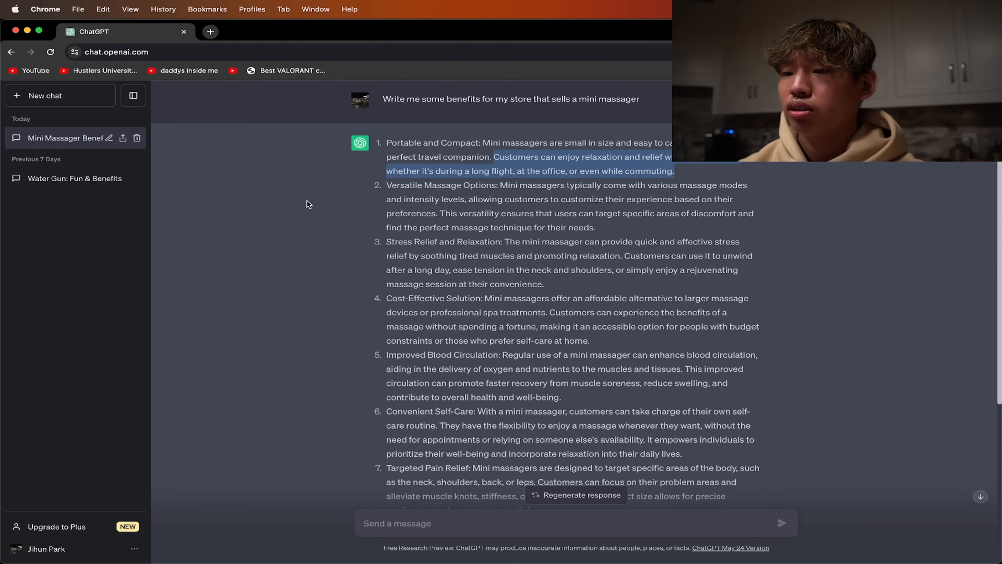
# - Fill the second image-with-text section with ChatGPT's "Versatile Massage Options" heading and description, and save the product page
pyautogui.scroll(-2, 307, 201)
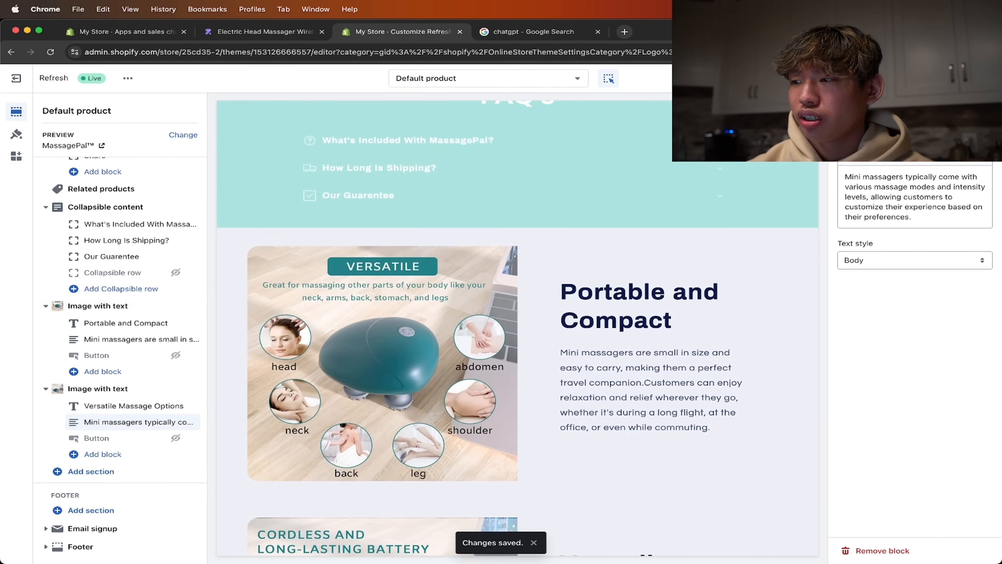
pyautogui.click(986, 111)
pyautogui.click(905, 325)
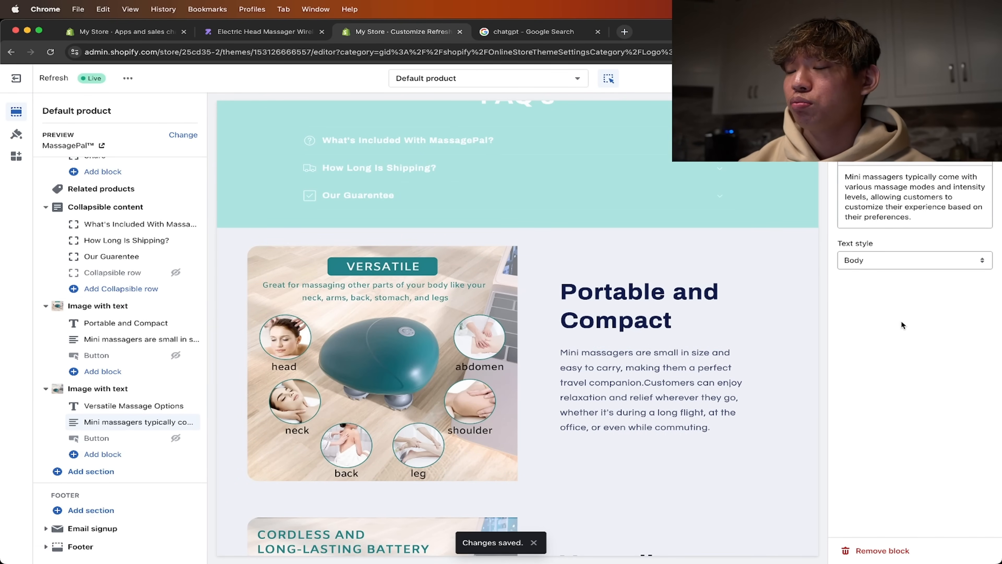
pyautogui.scroll(-10, 711, 315)
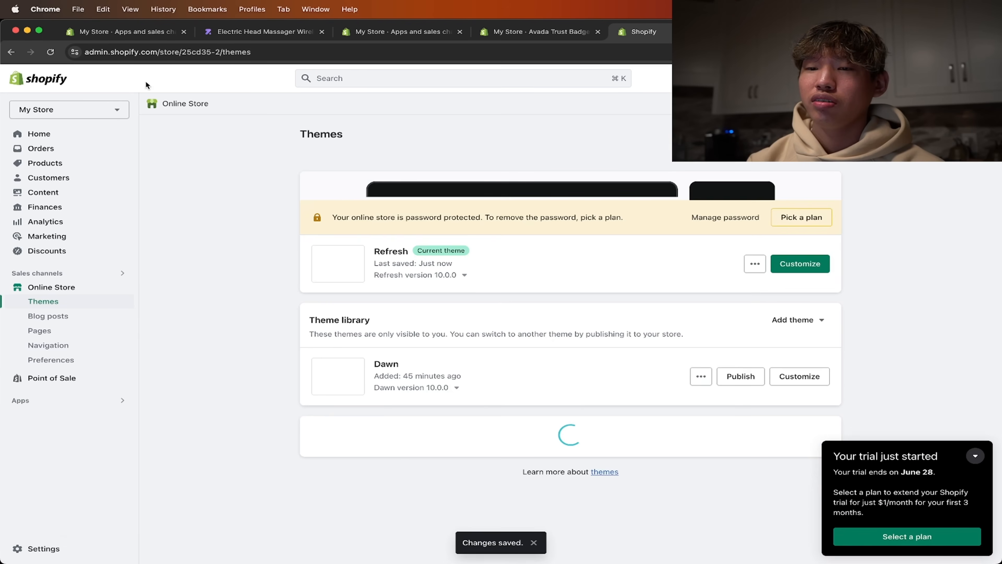
# - Open the Shopify App Store from the store's settings and search it for "reviews"
pyautogui.click(96, 548)
pyautogui.scroll(-3, 260, 292)
pyautogui.click(260, 295)
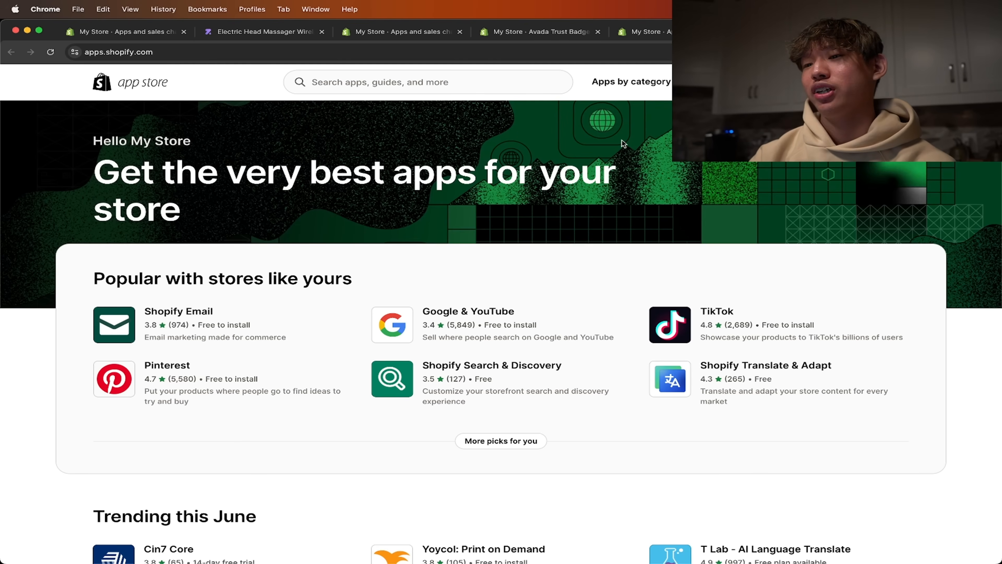
pyautogui.click(501, 87)
pyautogui.write('reviews')
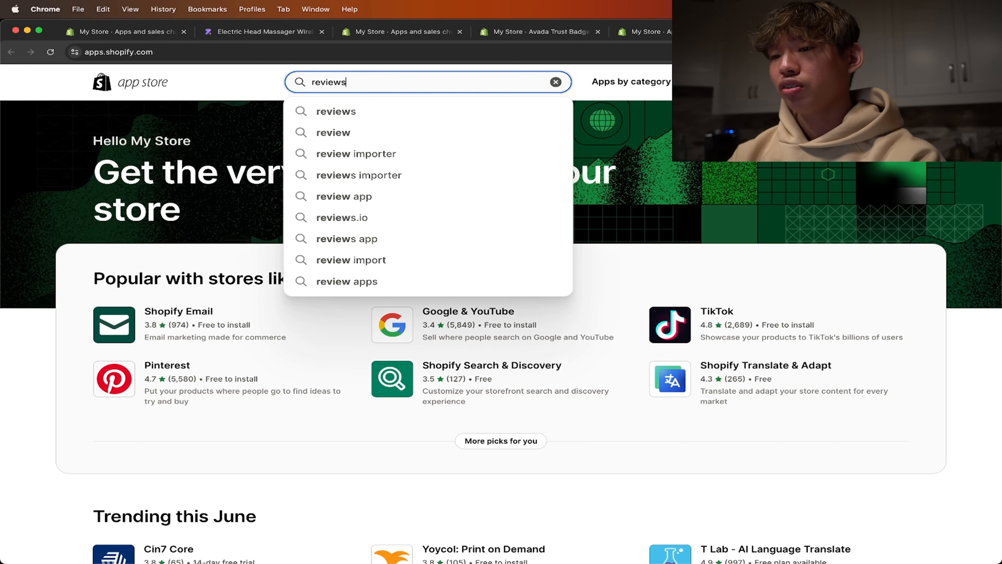
pyautogui.press('Return')
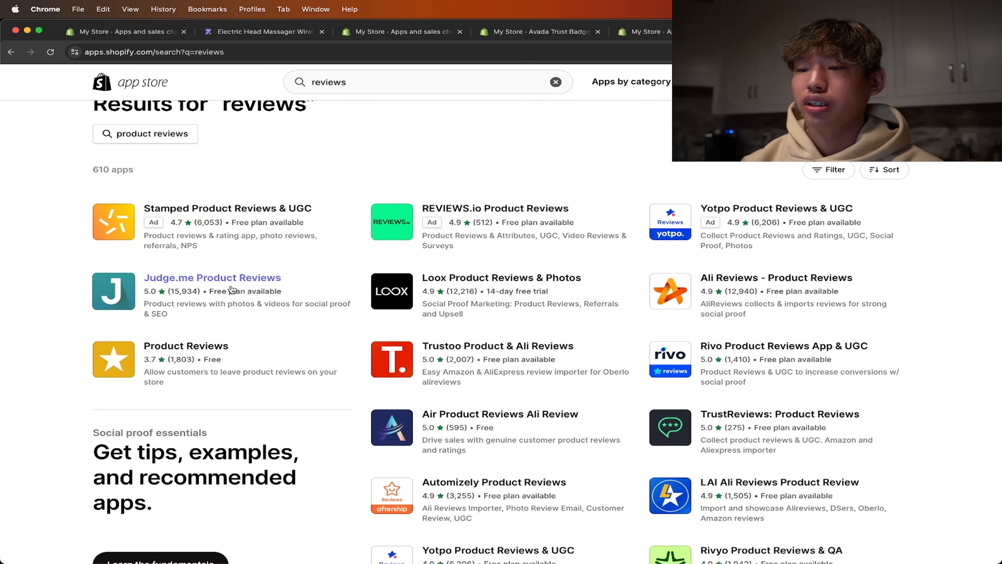
# - Install the Judge.me Product Reviews app and enable its Core Snippet embed in the Refresh theme
pyautogui.click(232, 290)
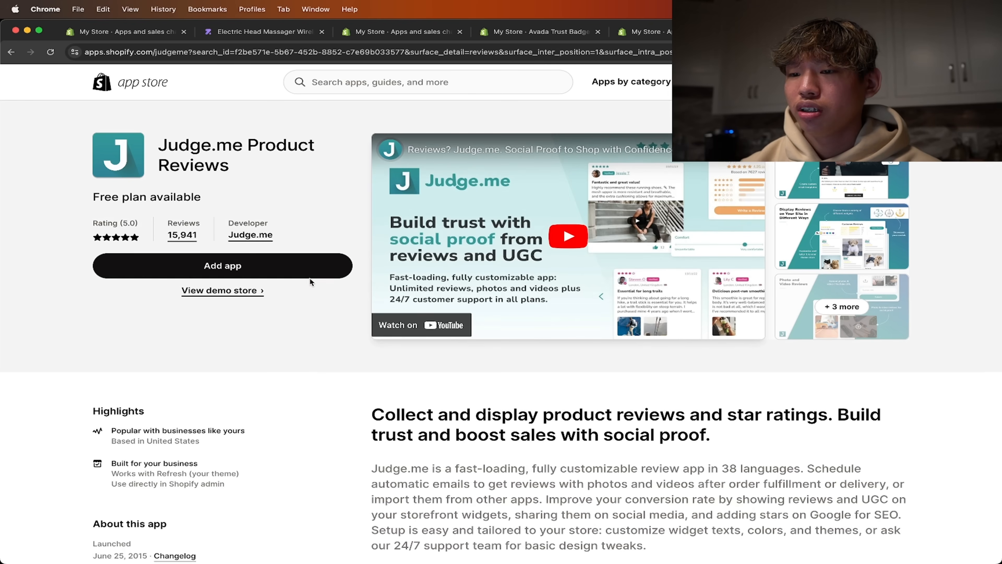
pyautogui.click(223, 264)
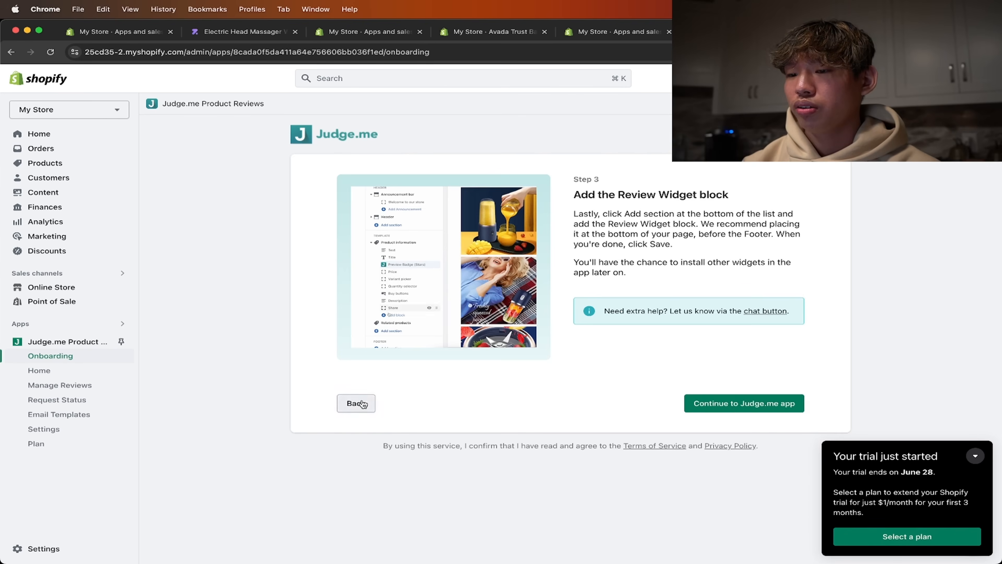
pyautogui.click(356, 403)
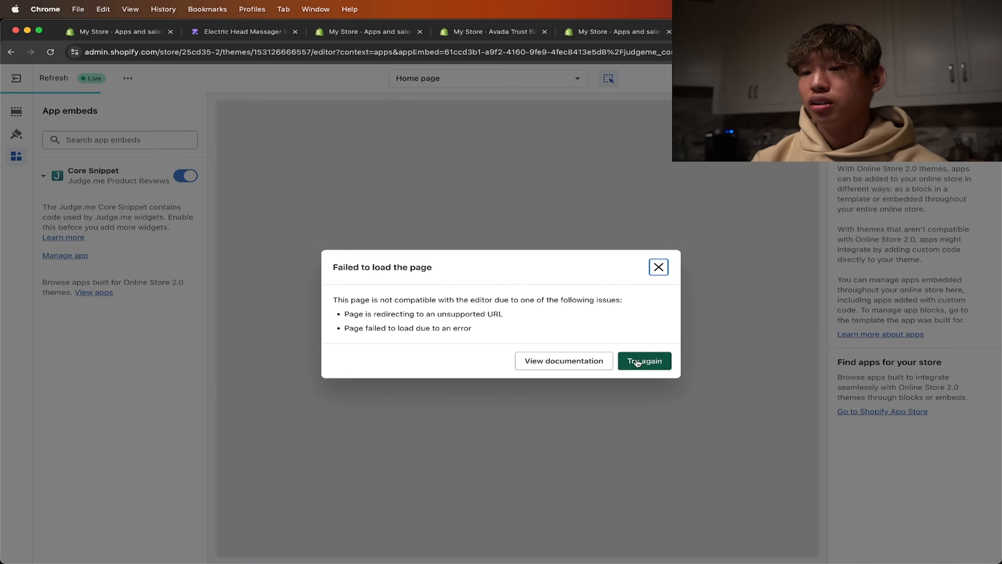
pyautogui.click(645, 360)
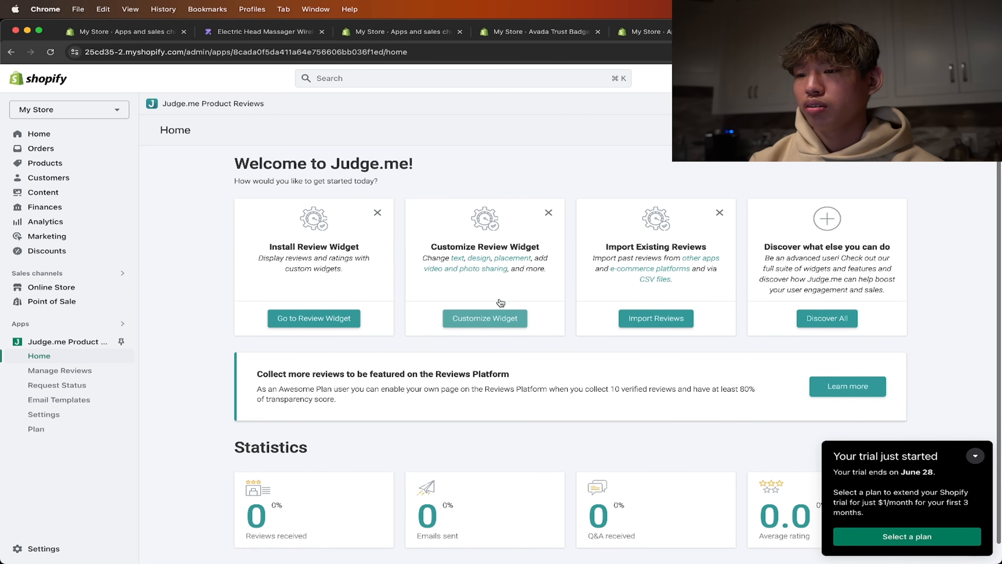
pyautogui.rightClick(81, 285)
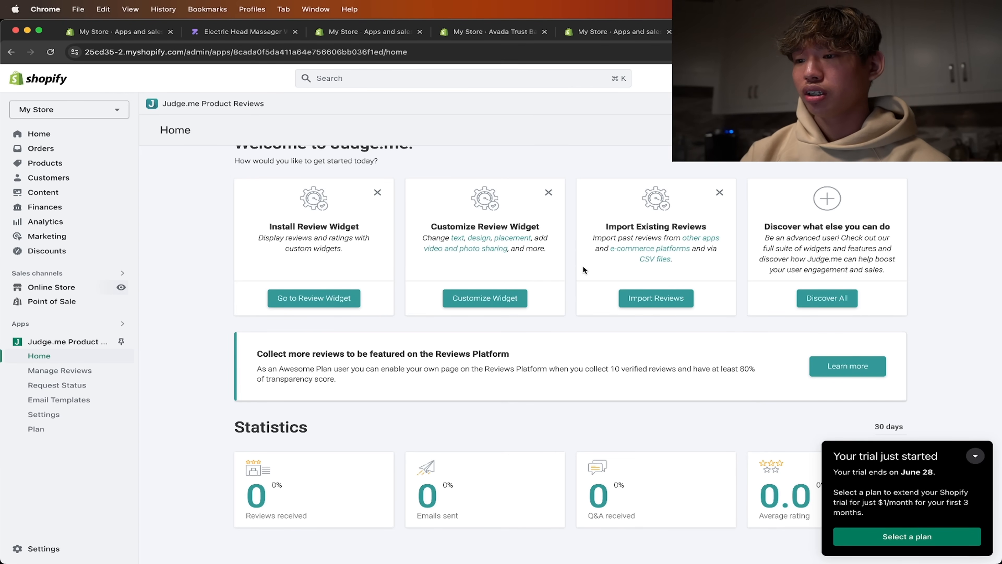
# - Customize the Judge.me review widget by setting its star color to yellow #ffe700
pyautogui.click(507, 296)
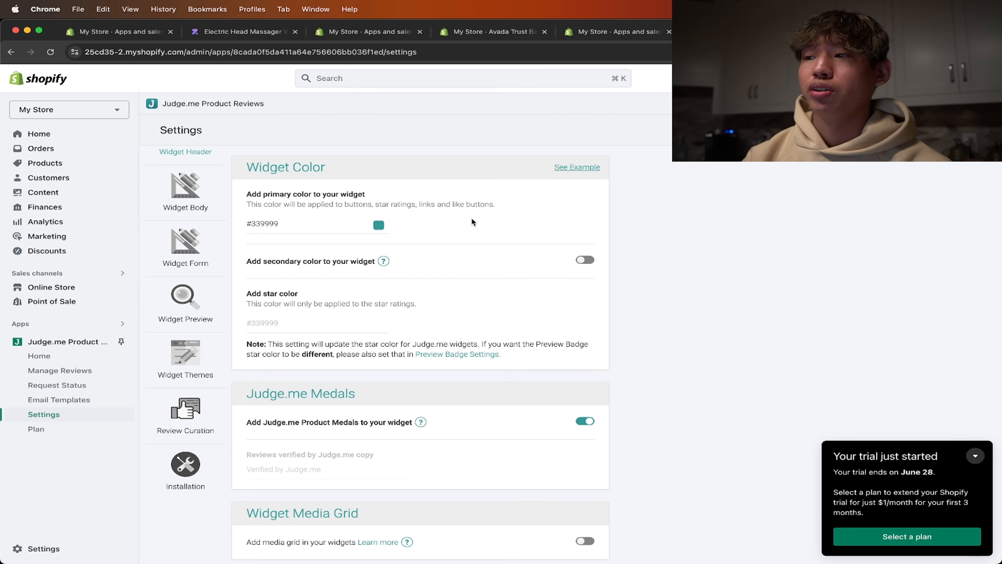
pyautogui.scroll(-2, 392, 232)
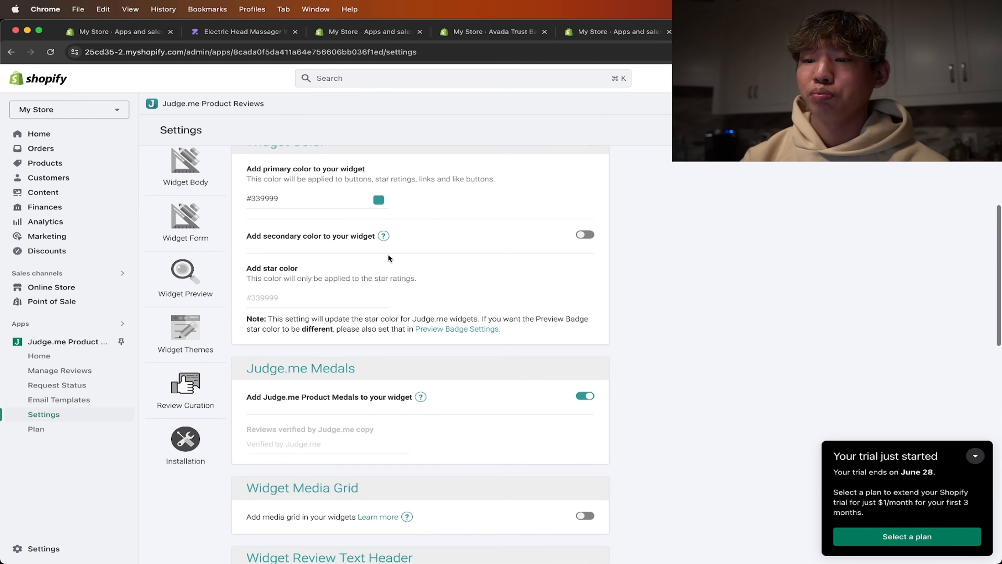
pyautogui.click(337, 296)
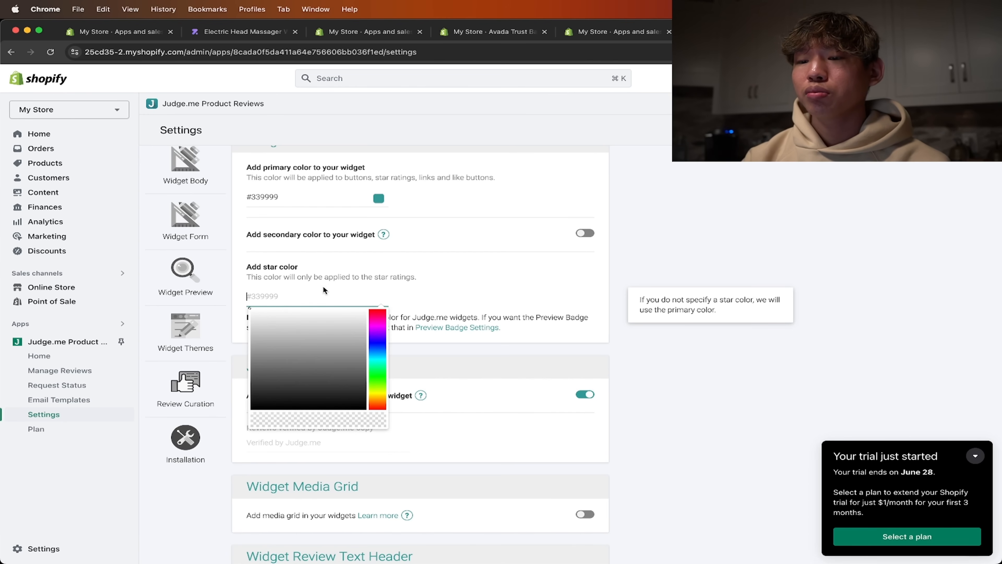
pyautogui.click(377, 395)
pyautogui.moveTo(335, 338); pyautogui.dragTo(374, 295)
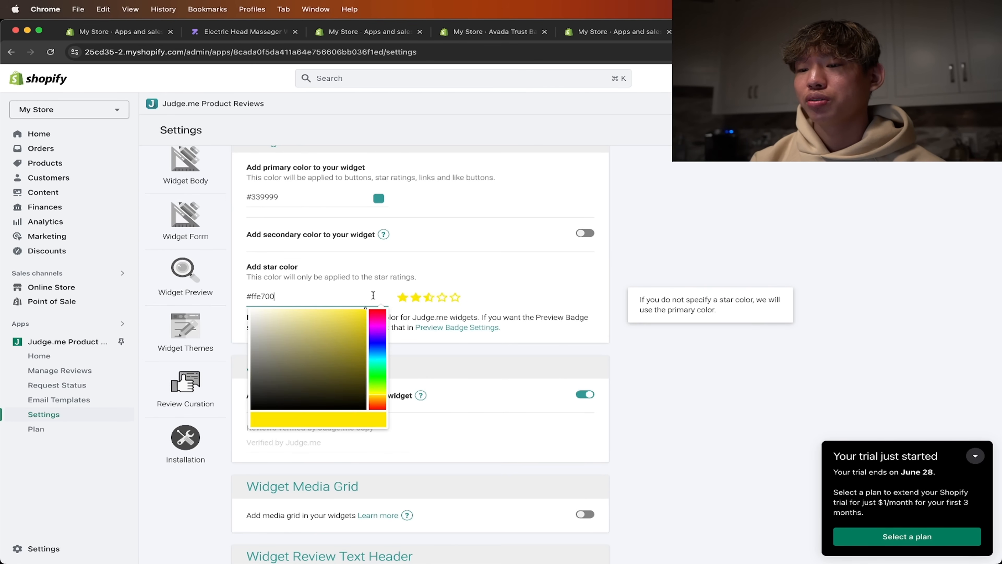
pyautogui.click(439, 274)
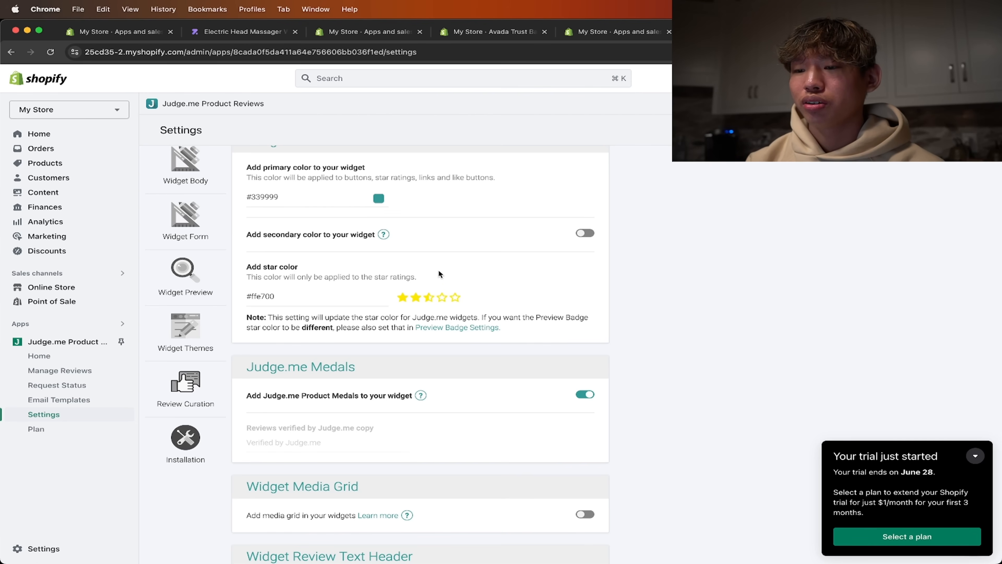
# - Turn off the Judge.me Product Medals on the review widget
pyautogui.scroll(-3, 411, 293)
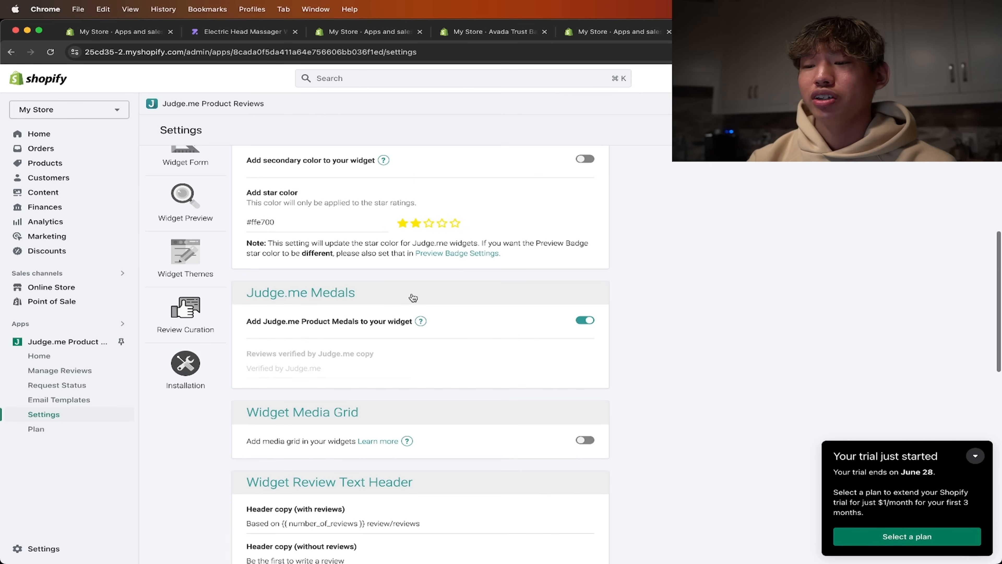
pyautogui.scroll(-2, 375, 229)
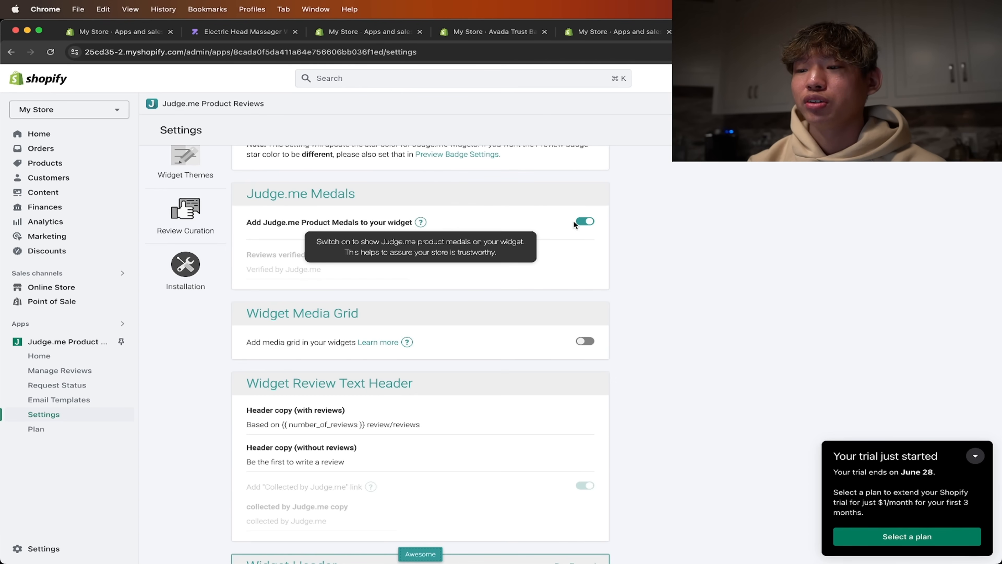
pyautogui.click(586, 221)
pyautogui.scroll(2, 491, 245)
pyautogui.scroll(-4, 491, 246)
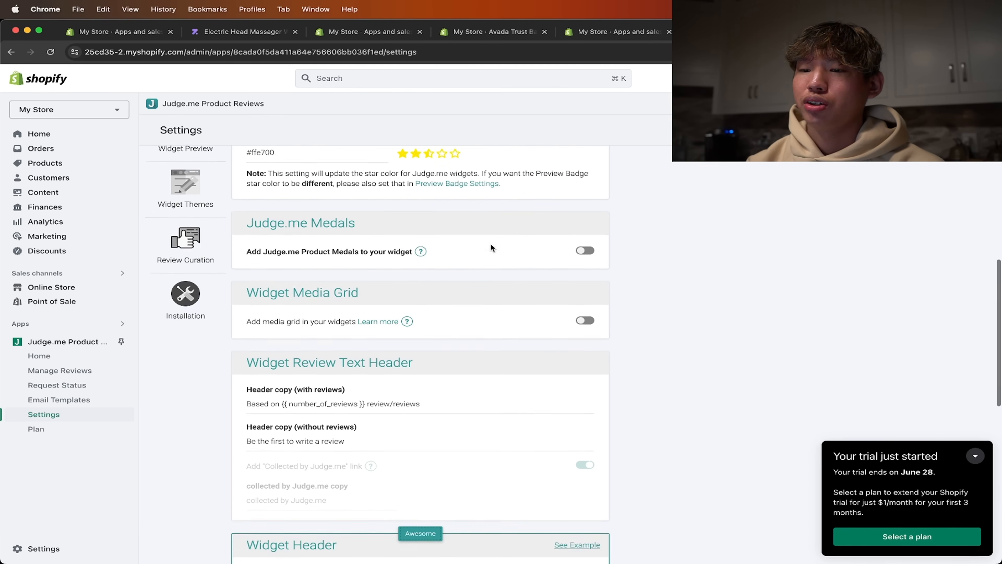
pyautogui.scroll(1, 490, 247)
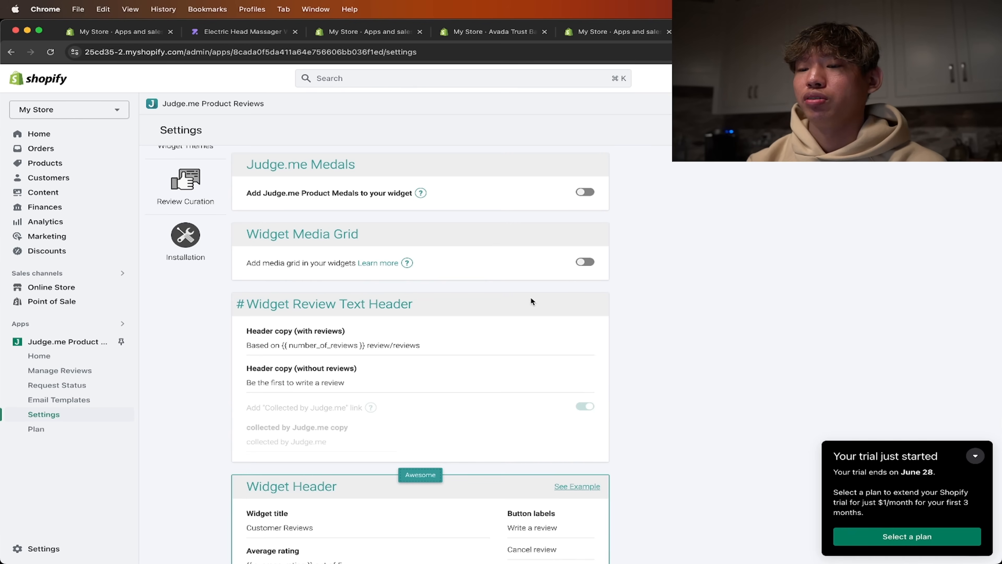
pyautogui.scroll(-2, 530, 298)
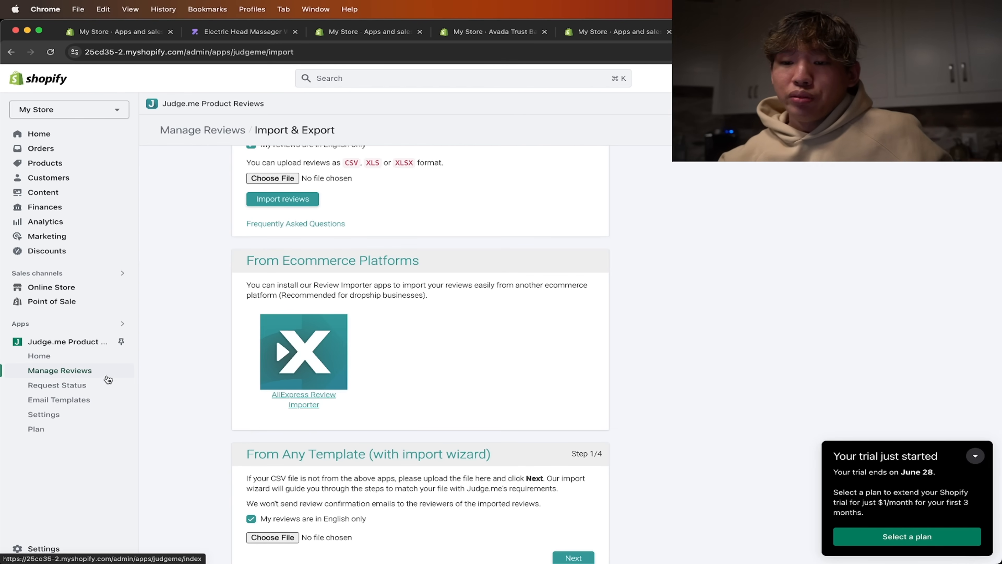
# - Install the Judge.me AliExpress Reviews importer from the review import page and dismiss its introduction to start importing
pyautogui.scroll(5, 195, 365)
pyautogui.scroll(-6, 268, 343)
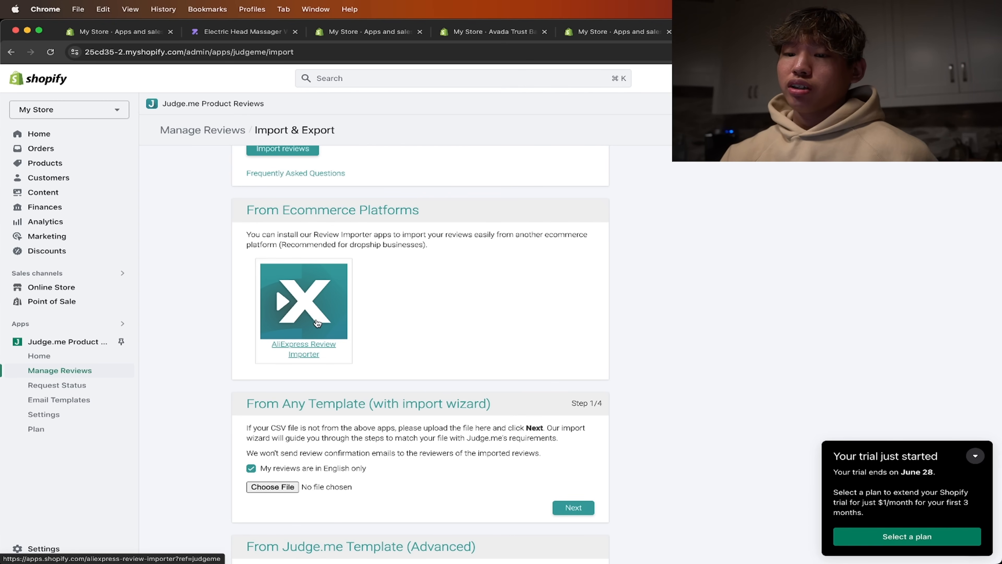
pyautogui.click(332, 321)
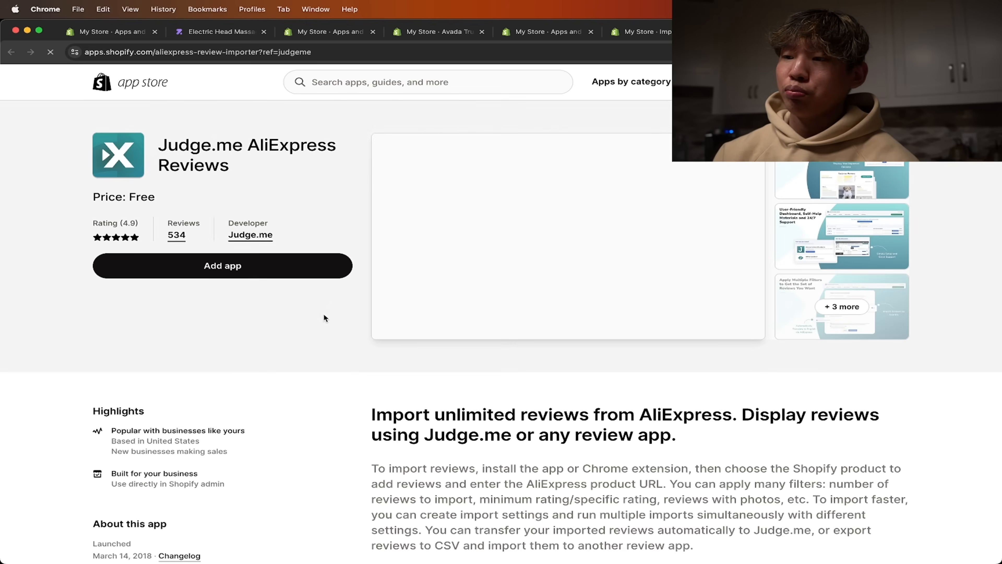
pyautogui.click(336, 272)
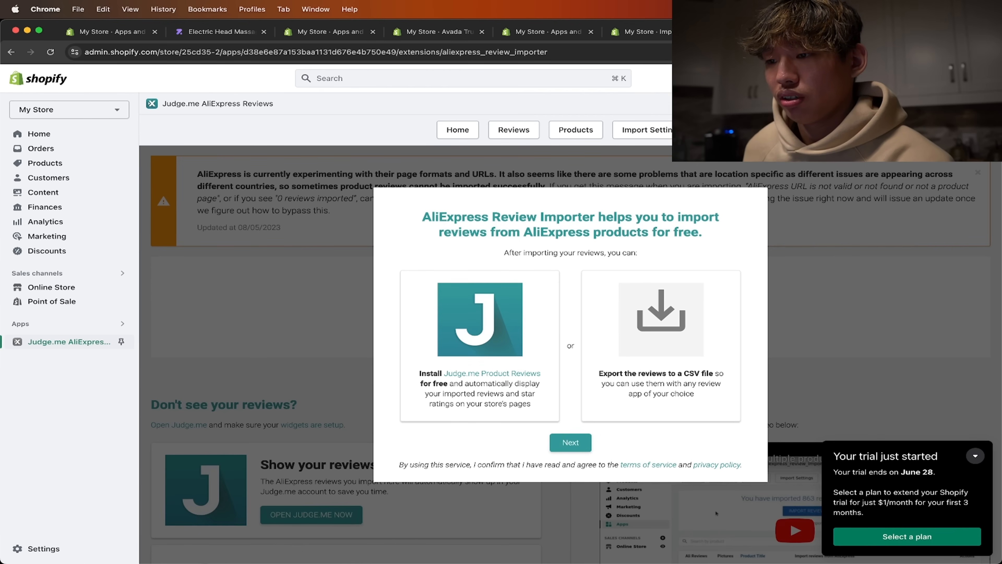
pyautogui.click(578, 445)
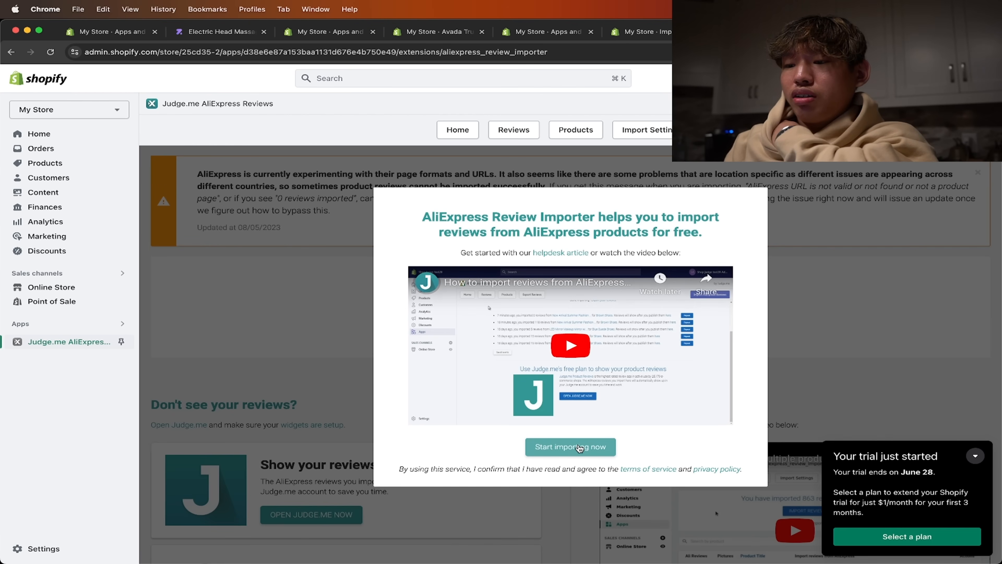
pyautogui.click(579, 447)
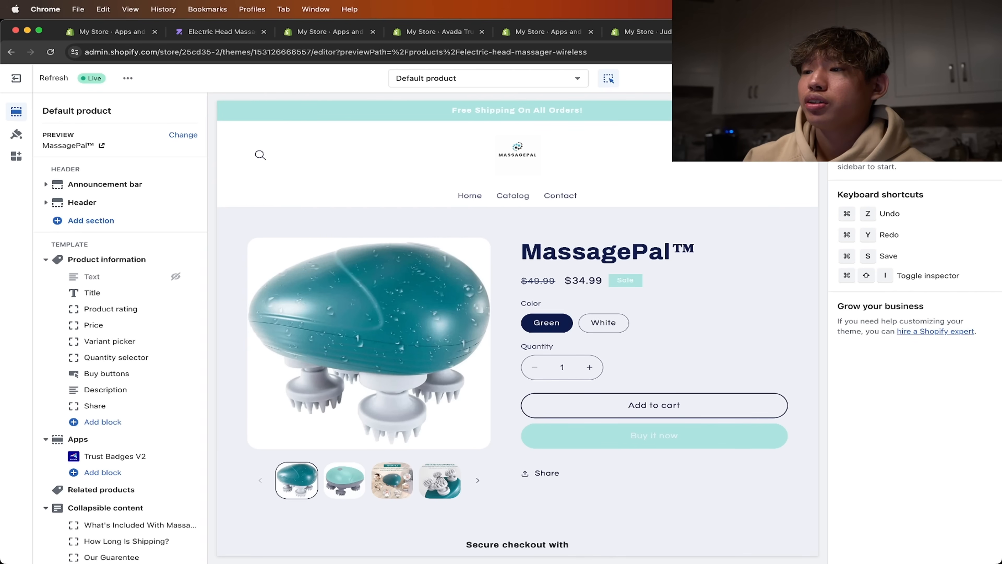
# - Find the matching Electric Head Massager Wireless product on AliExpress, copy its page URL and return to the Shopify store
pyautogui.press('super+t')
pyautogui.write('aliex')
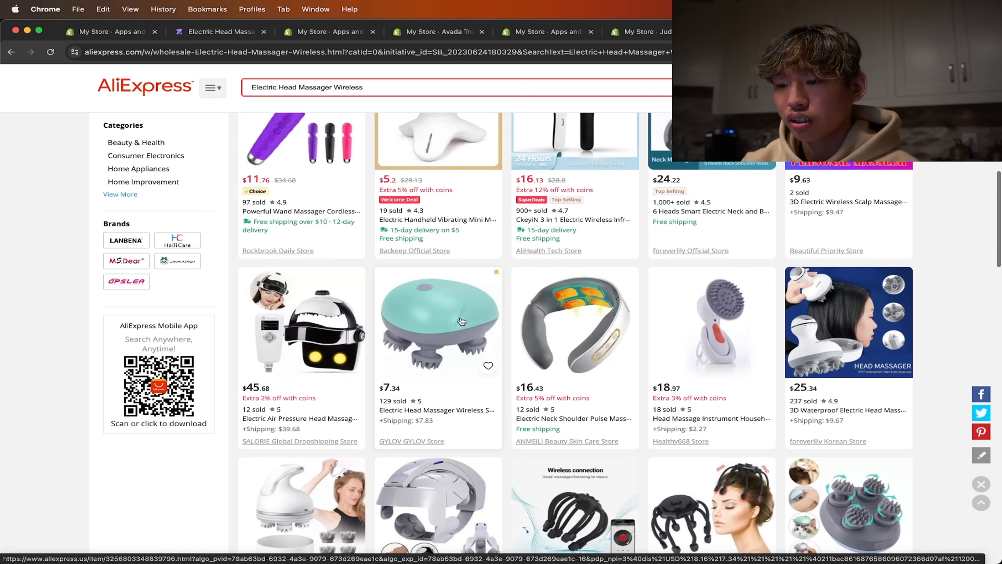
pyautogui.scroll(-3, 421, 229)
pyautogui.click(421, 228)
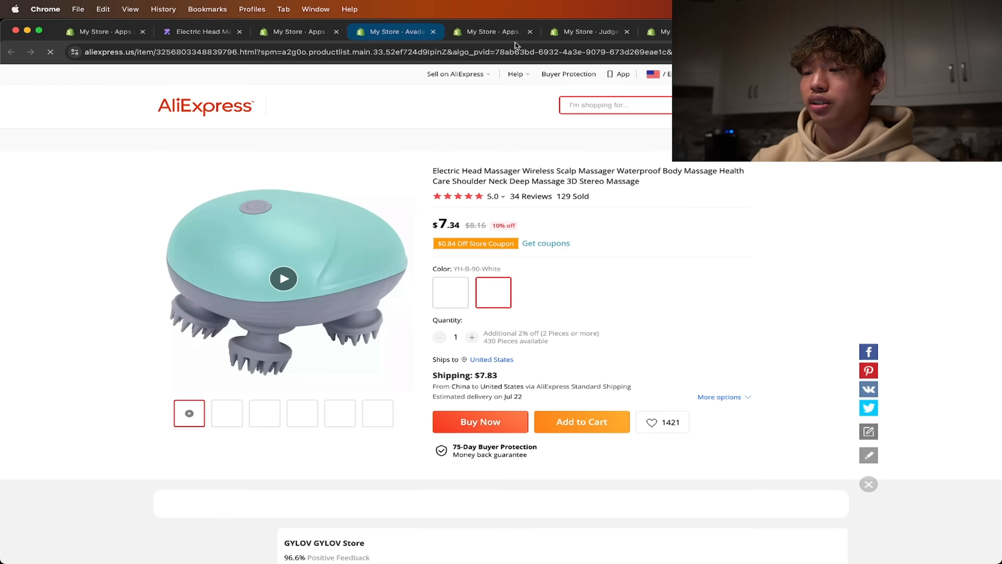
pyautogui.click(625, 56)
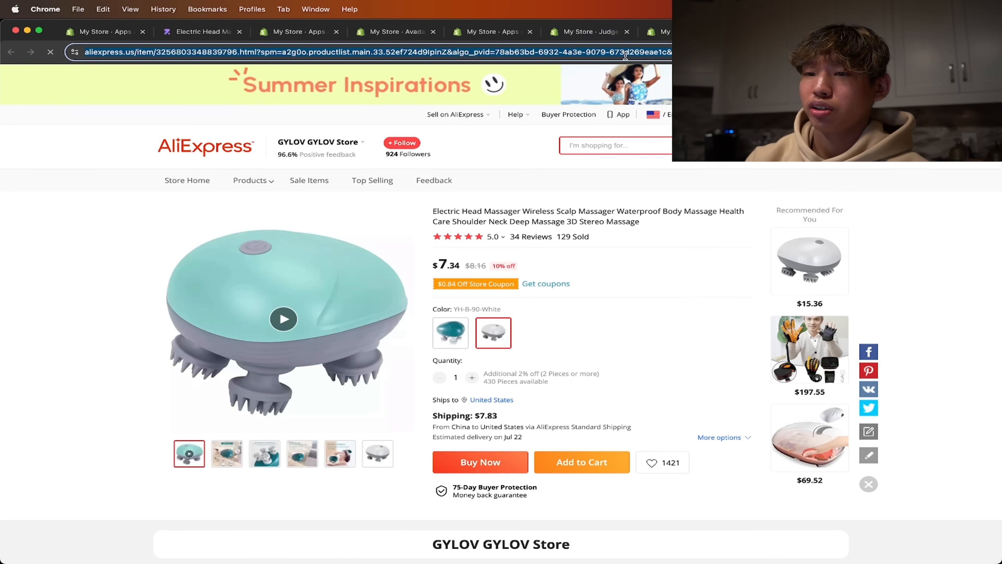
pyautogui.click(661, 32)
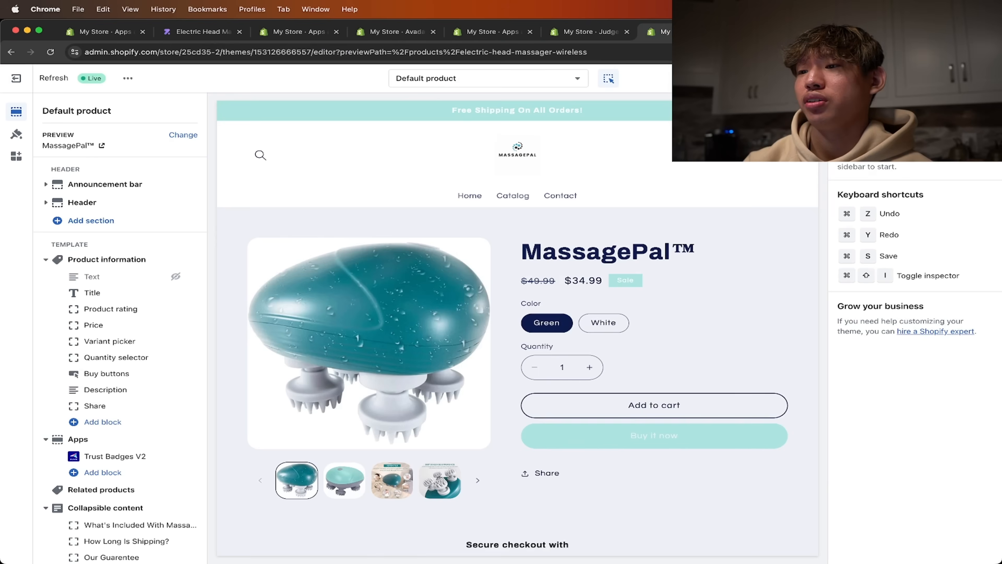
# - Fill the AliExpress import form with the copied product URL and choose MassagePal™ as the Shopify product to import to
pyautogui.click(582, 33)
pyautogui.click(576, 207)
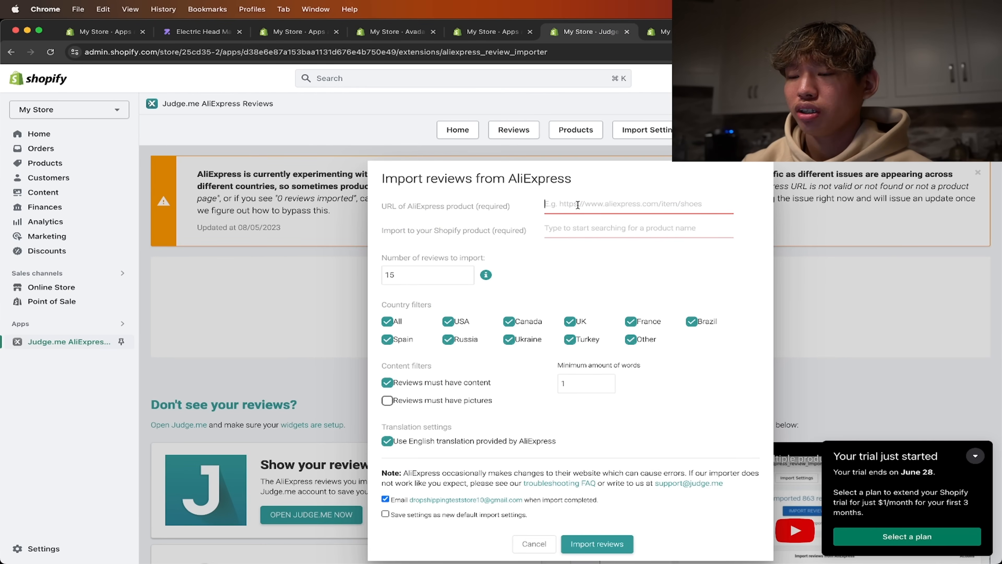
pyautogui.press('super+v')
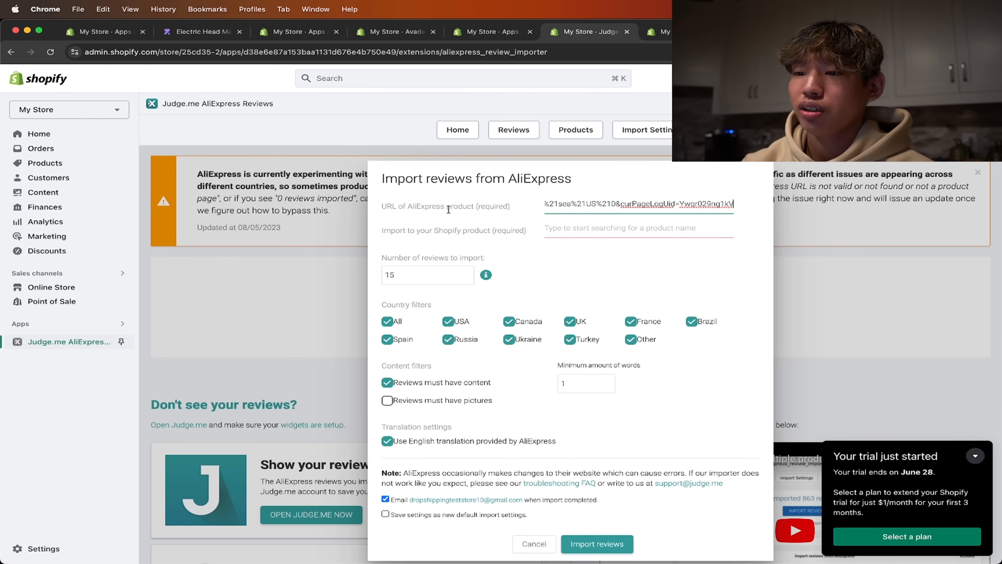
pyautogui.click(617, 240)
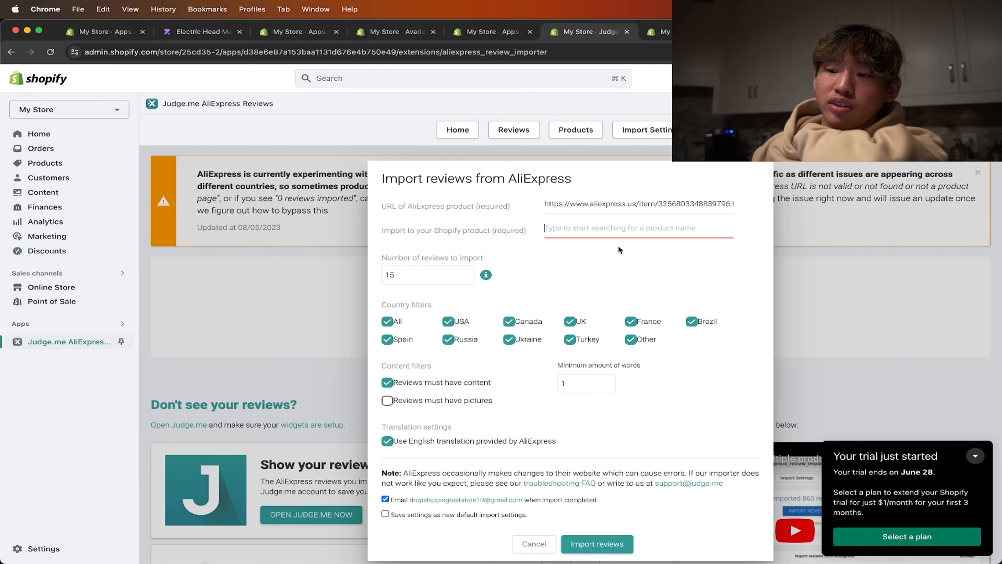
pyautogui.write('MassagePal')
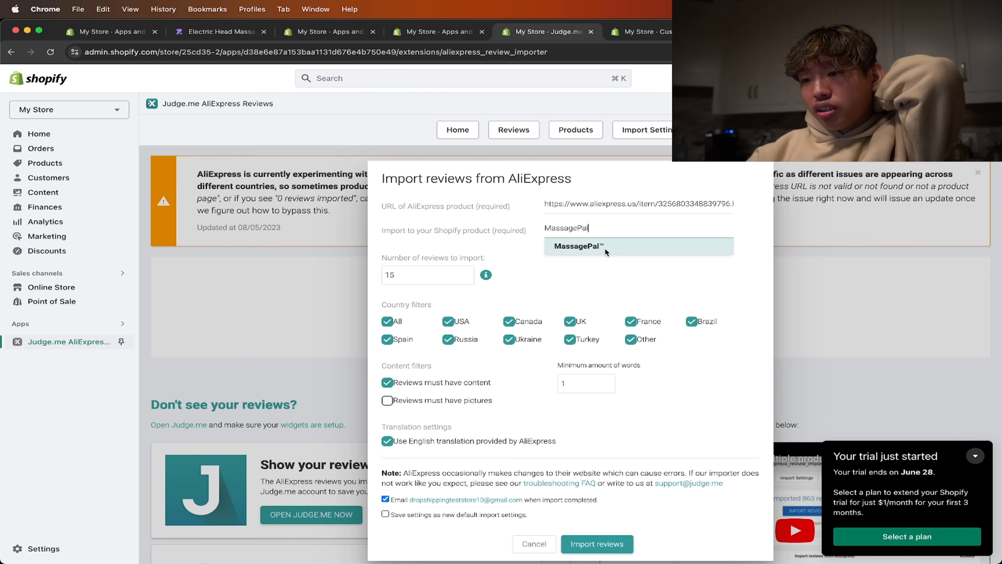
pyautogui.click(605, 247)
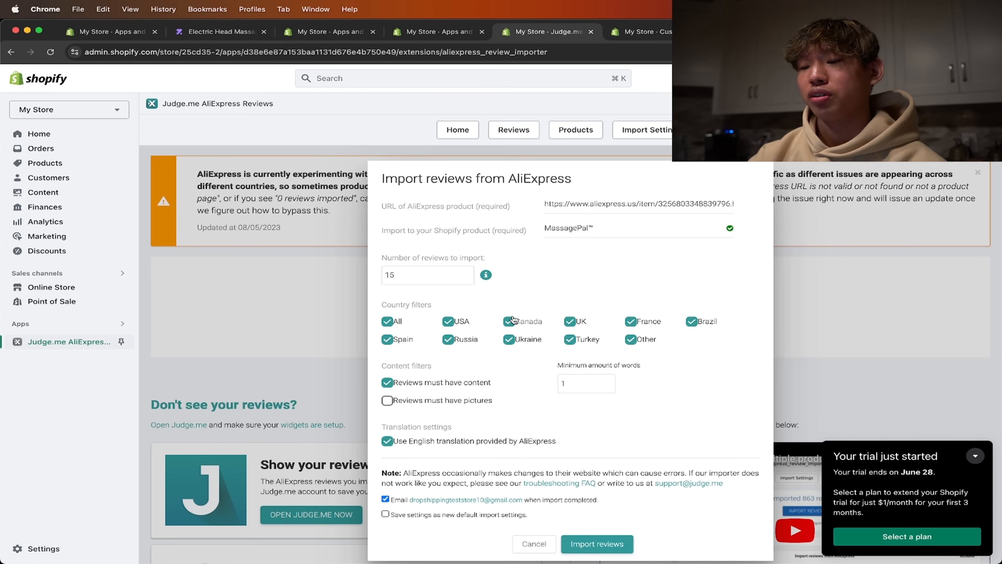
# - Restrict the review import's country filters to USA only, excluding all other countries
pyautogui.scroll(-1, 549, 310)
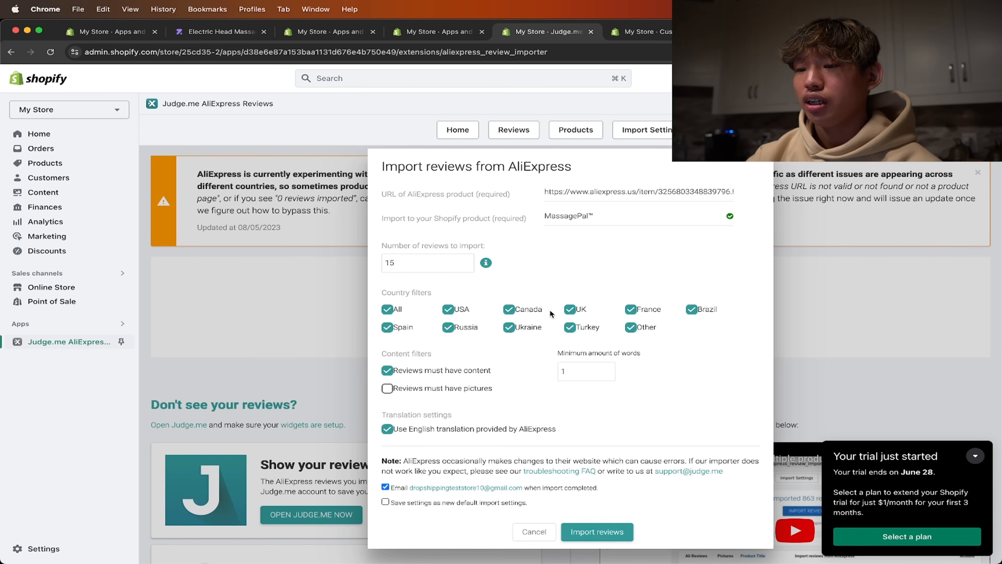
pyautogui.click(387, 327)
pyautogui.click(448, 326)
pyautogui.click(508, 328)
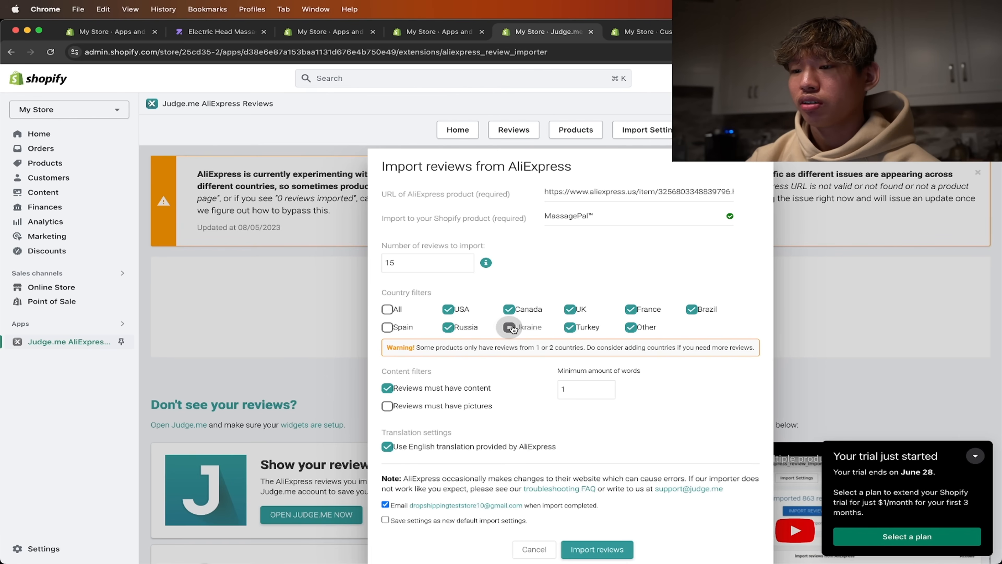
pyautogui.click(448, 328)
pyautogui.click(630, 328)
pyautogui.click(631, 309)
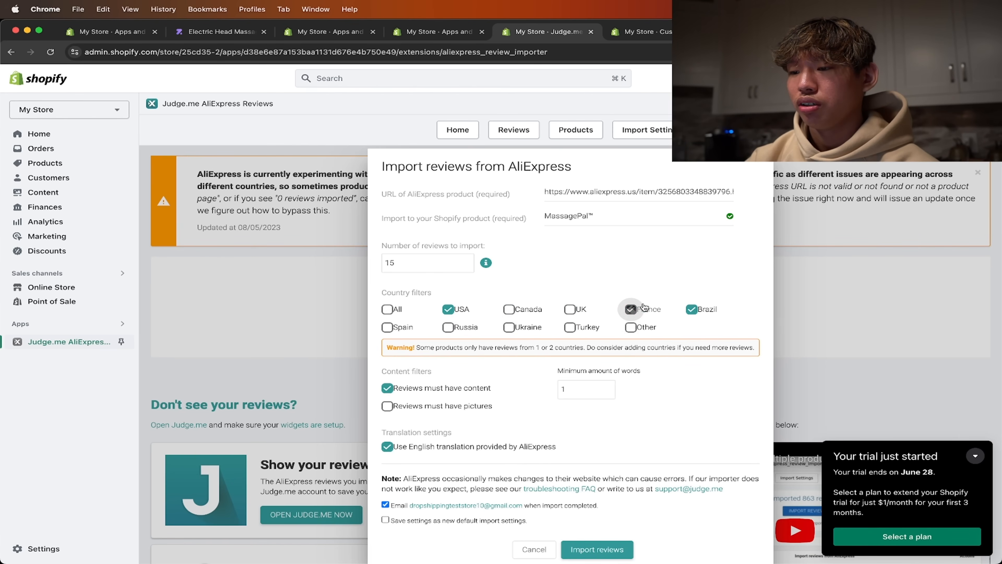
pyautogui.click(690, 309)
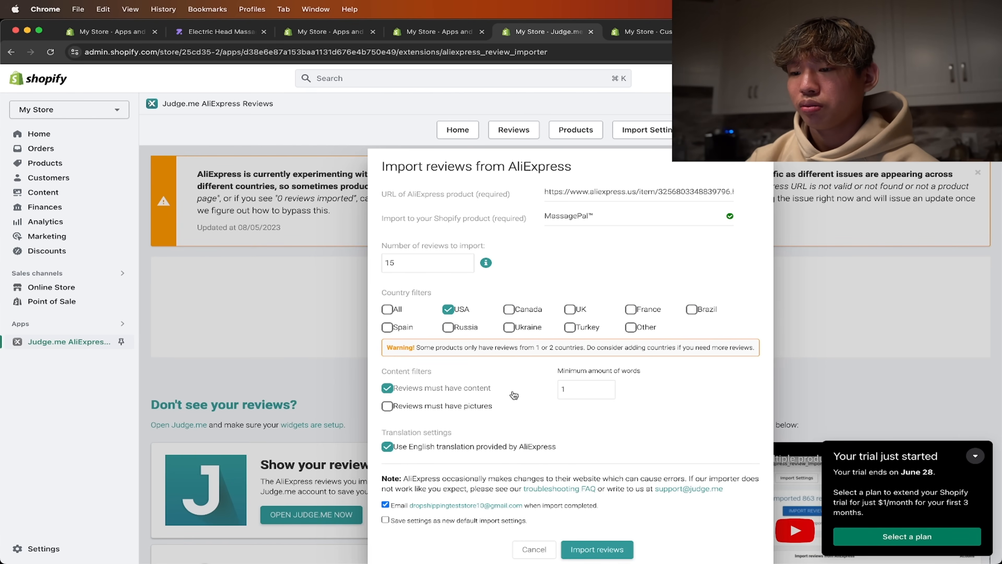
# - Require reviews to have pictures and import the AliExpress reviews for MassagePal™
pyautogui.scroll(-1, 485, 413)
pyautogui.click(461, 395)
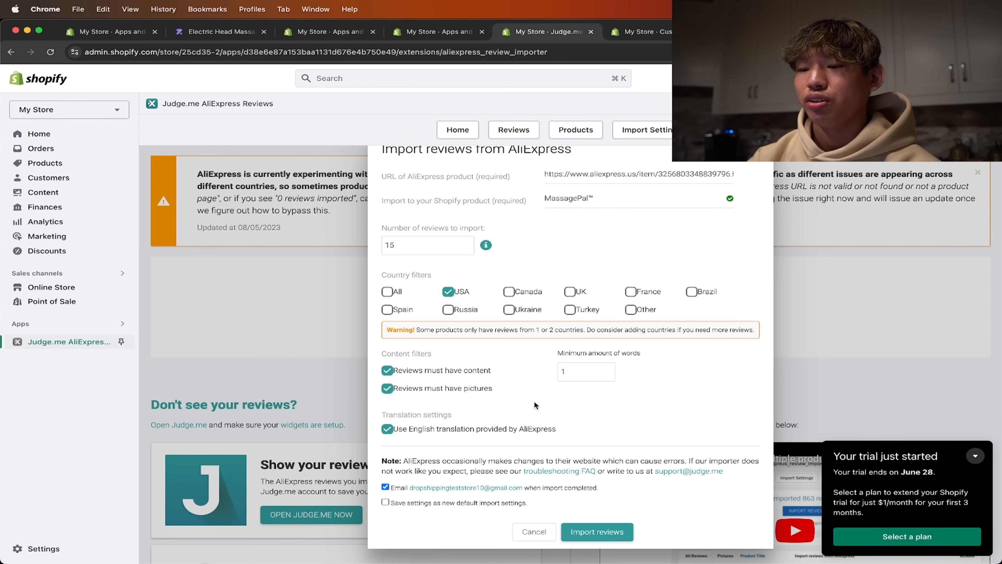
pyautogui.click(595, 532)
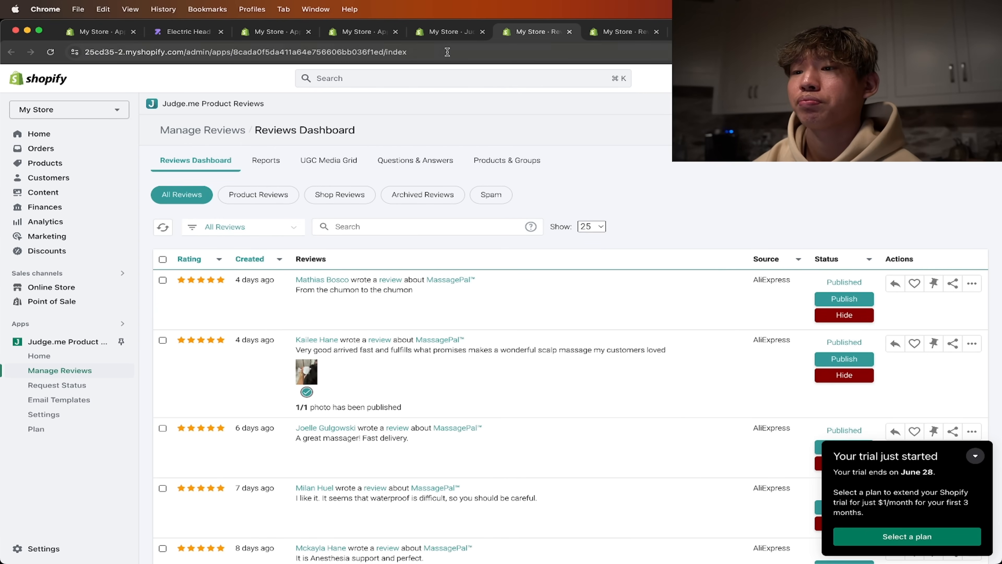
pyautogui.click(448, 32)
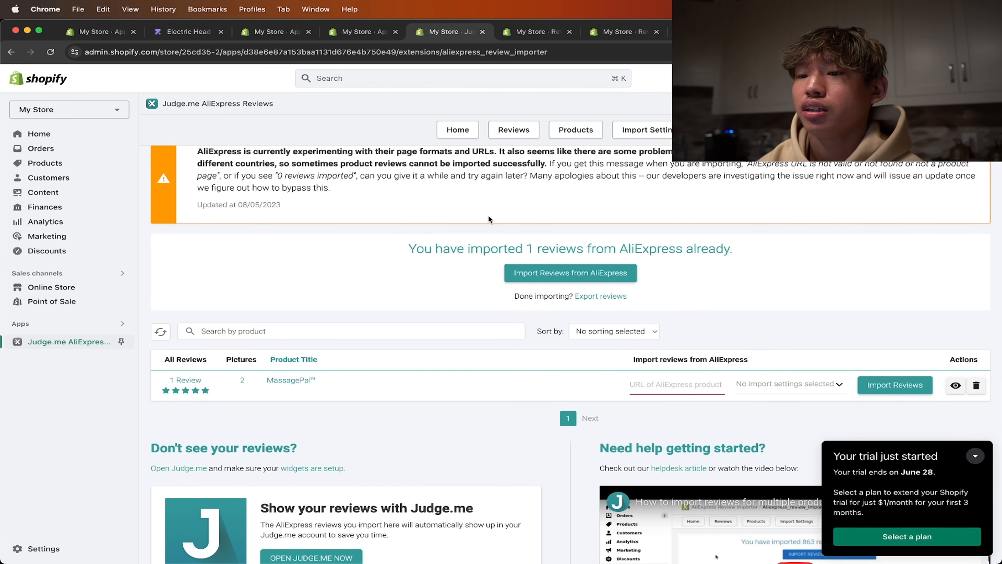
# - Review the Judge.me Reviews Dashboard and try to feature the scalp massage photo review in the carousel, accepting manual selection
pyautogui.click(527, 32)
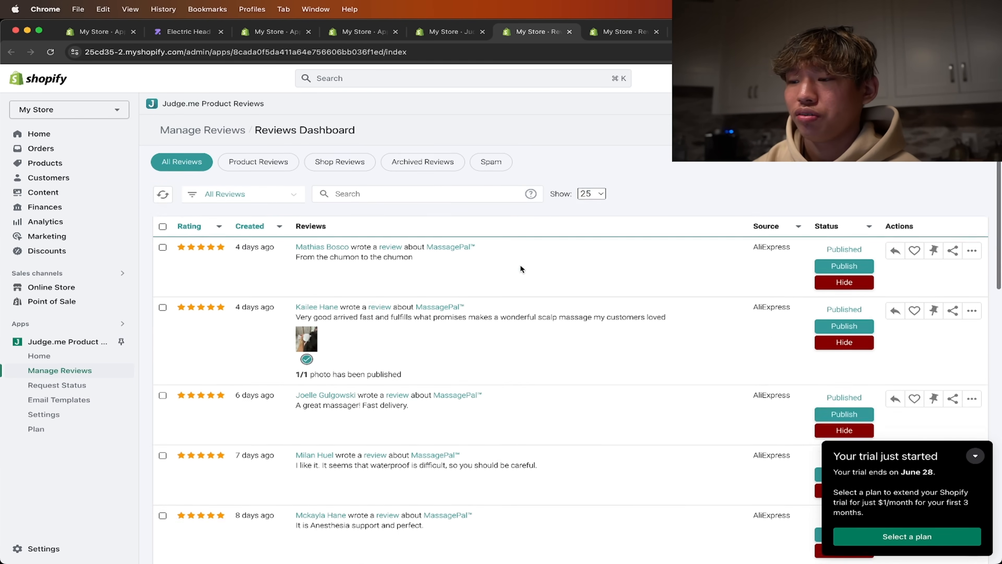
pyautogui.scroll(-20, 520, 269)
pyautogui.scroll(10, 520, 269)
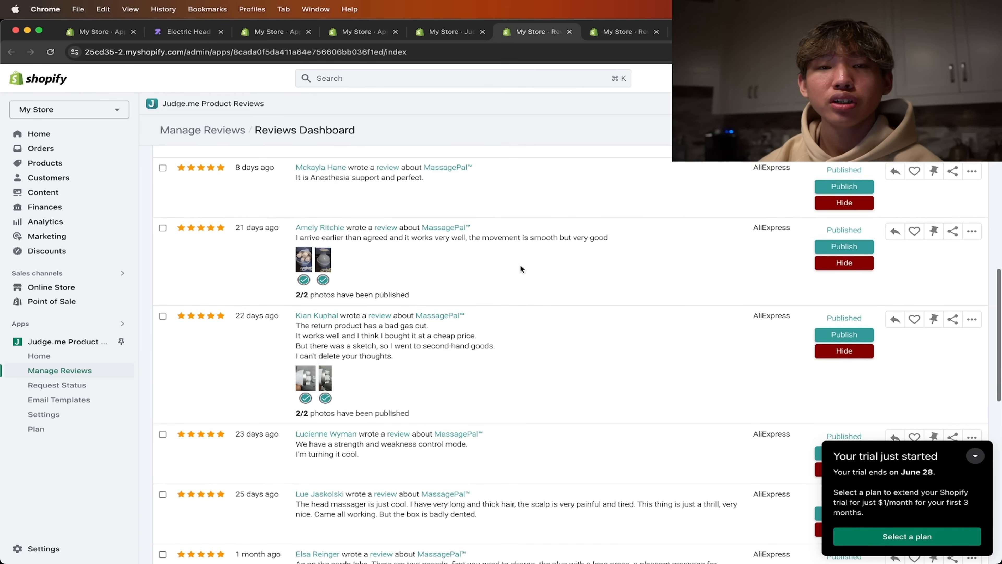
pyautogui.scroll(10, 521, 269)
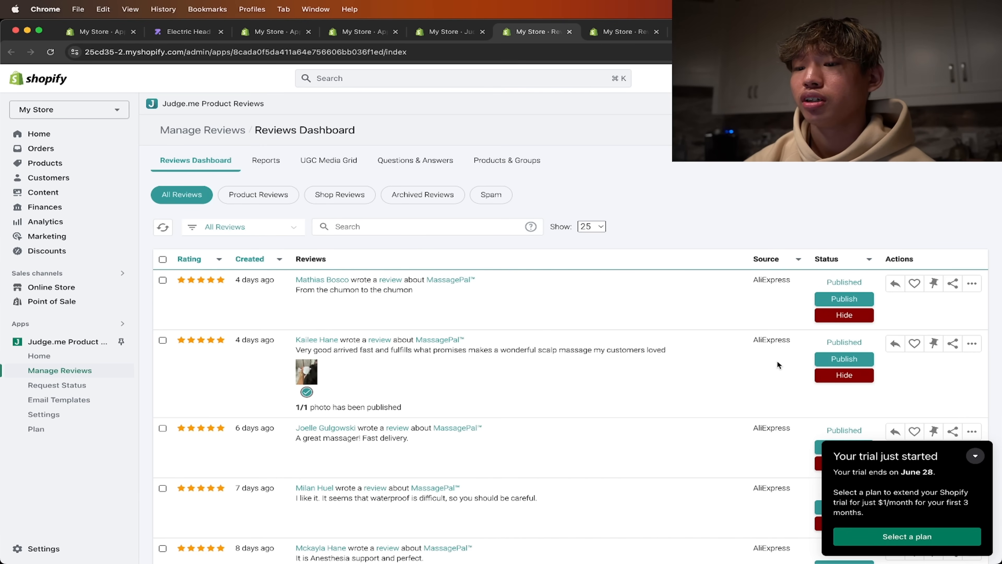
pyautogui.click(915, 345)
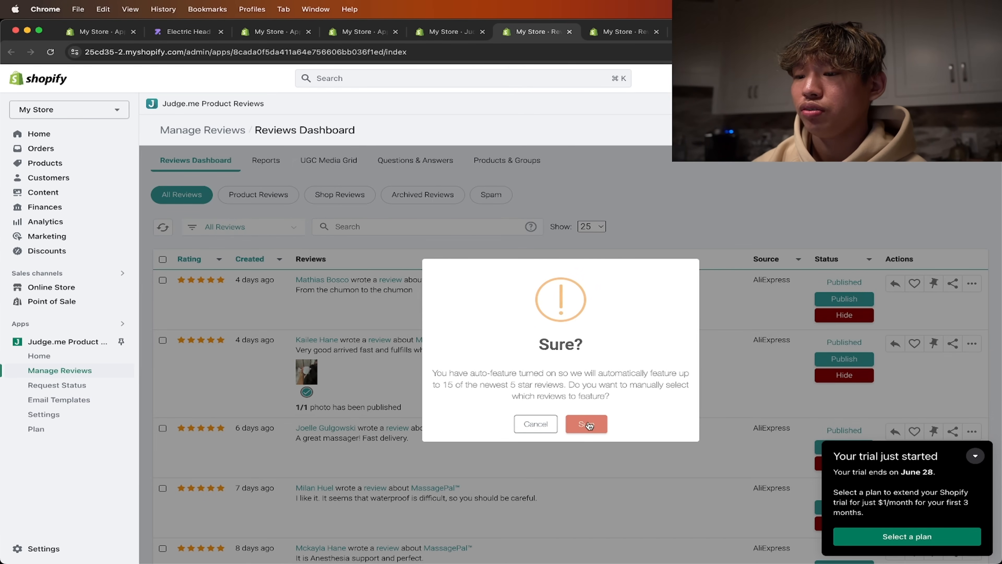
pyautogui.click(588, 424)
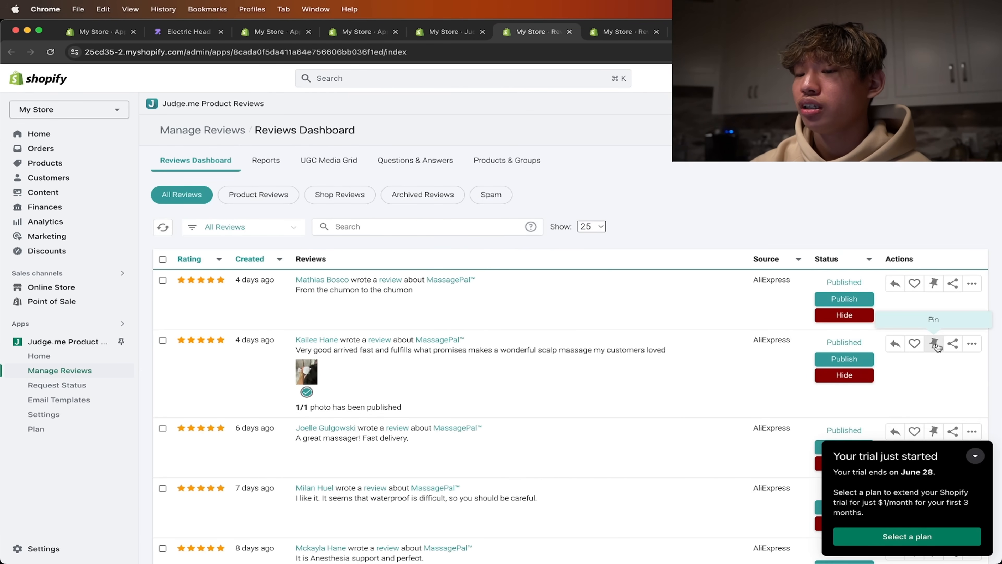
# - Pin the three MassagePal™ photo reviews from 4, 21 and 22 days ago on the Reviews Dashboard
pyautogui.click(935, 344)
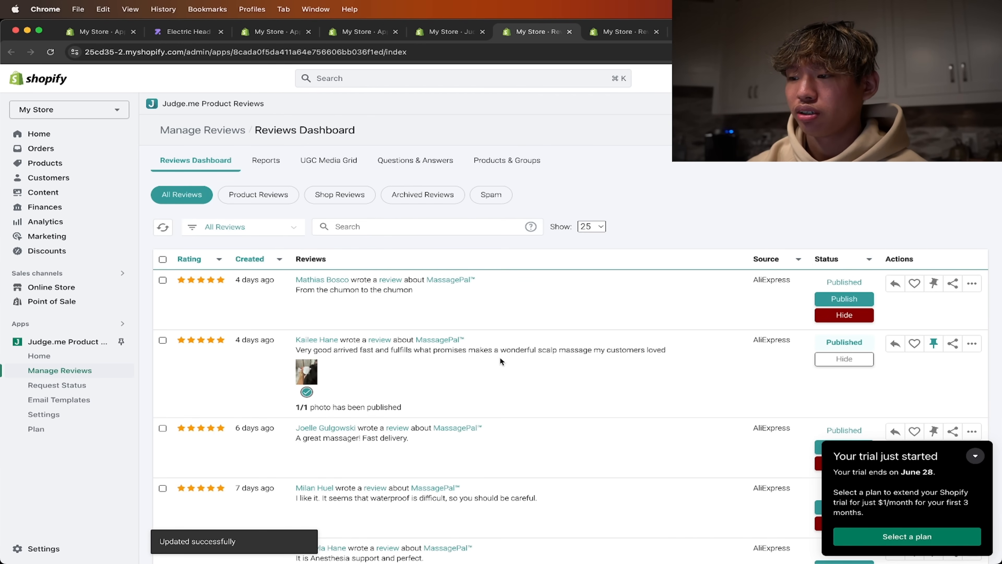
pyautogui.scroll(-1, 500, 356)
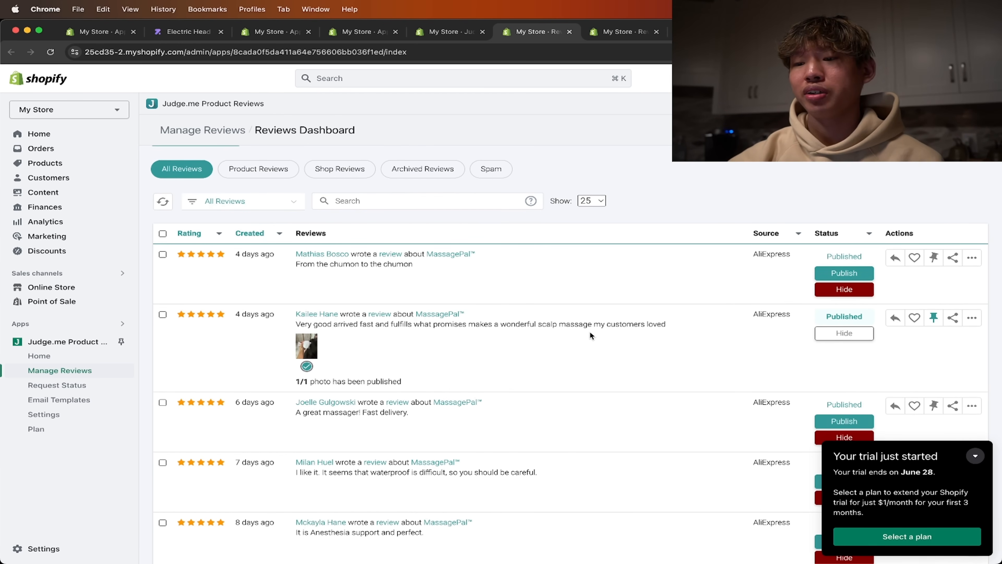
pyautogui.scroll(-8, 589, 332)
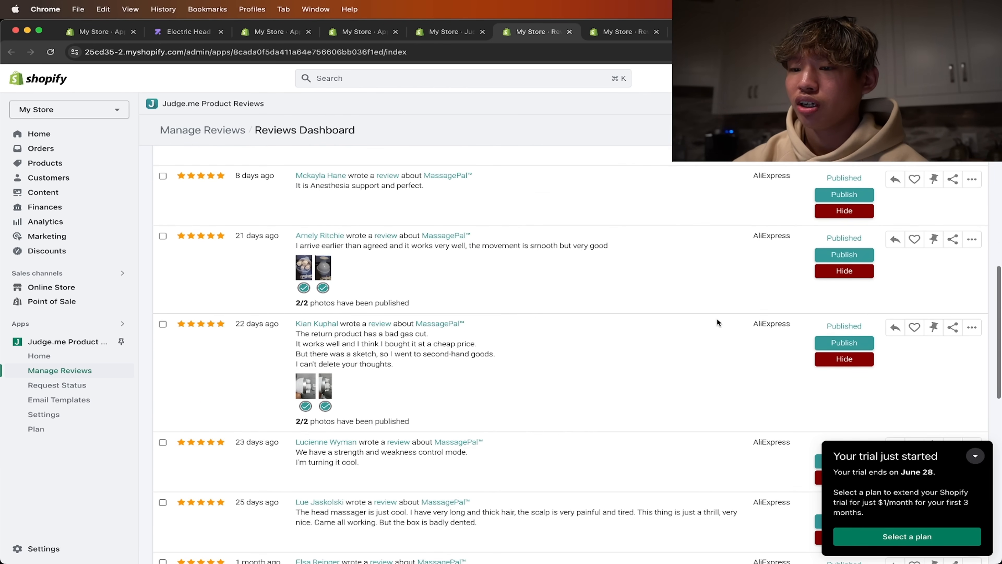
pyautogui.click(937, 246)
pyautogui.scroll(-1, 937, 278)
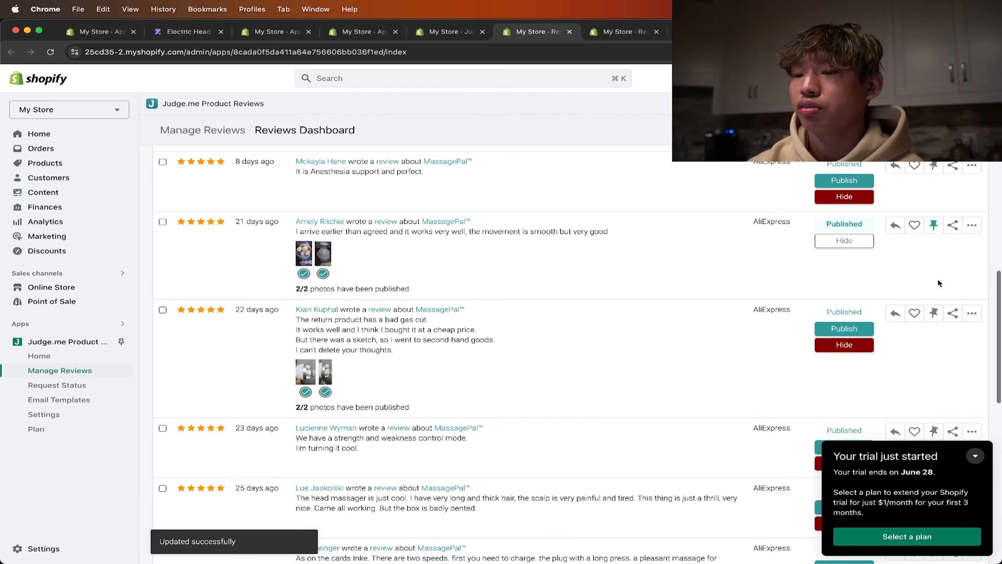
pyautogui.click(935, 287)
pyautogui.scroll(-2, 892, 335)
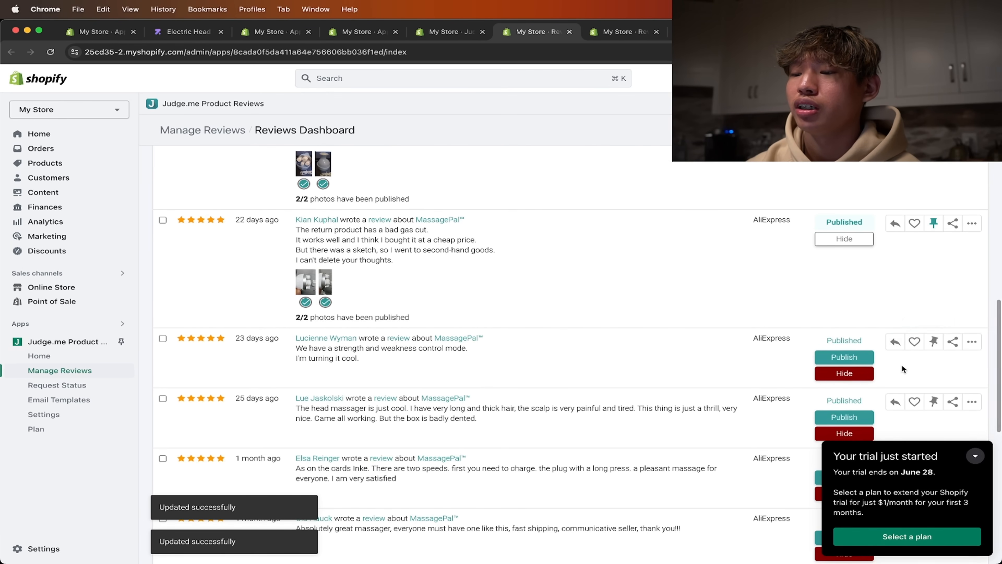
# - Pin the two MassagePal™ photo reviews from 2 months ago and collapse the trial notice
pyautogui.scroll(-1, 902, 365)
pyautogui.scroll(-1, 902, 365)
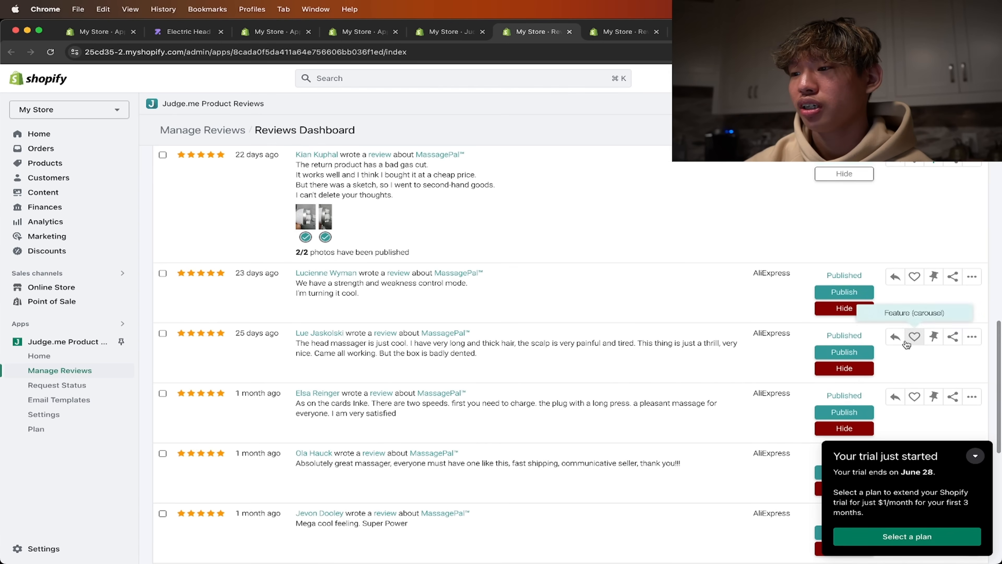
pyautogui.scroll(3, 906, 340)
pyautogui.scroll(-5, 906, 341)
pyautogui.scroll(-6, 905, 339)
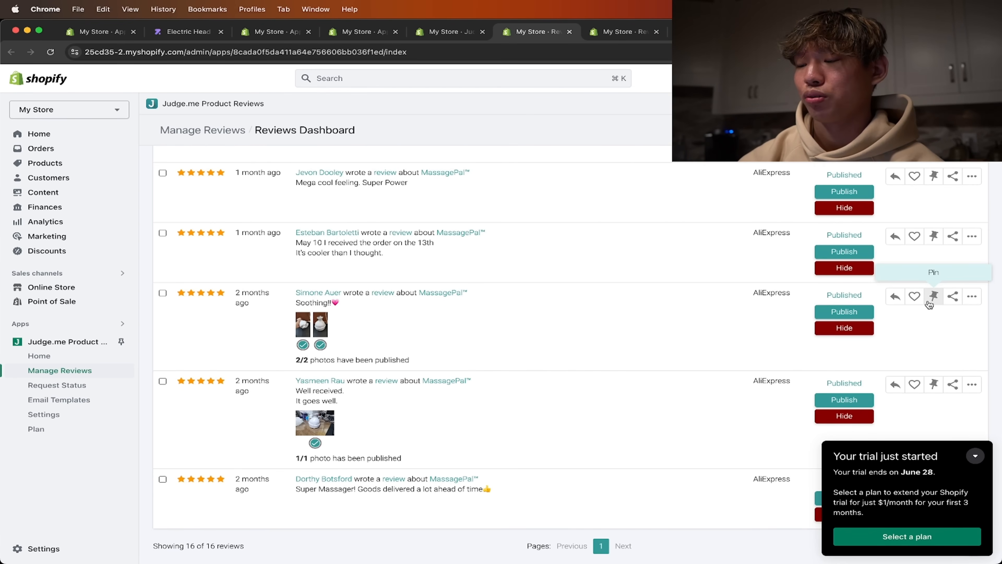
pyautogui.click(932, 297)
pyautogui.click(933, 385)
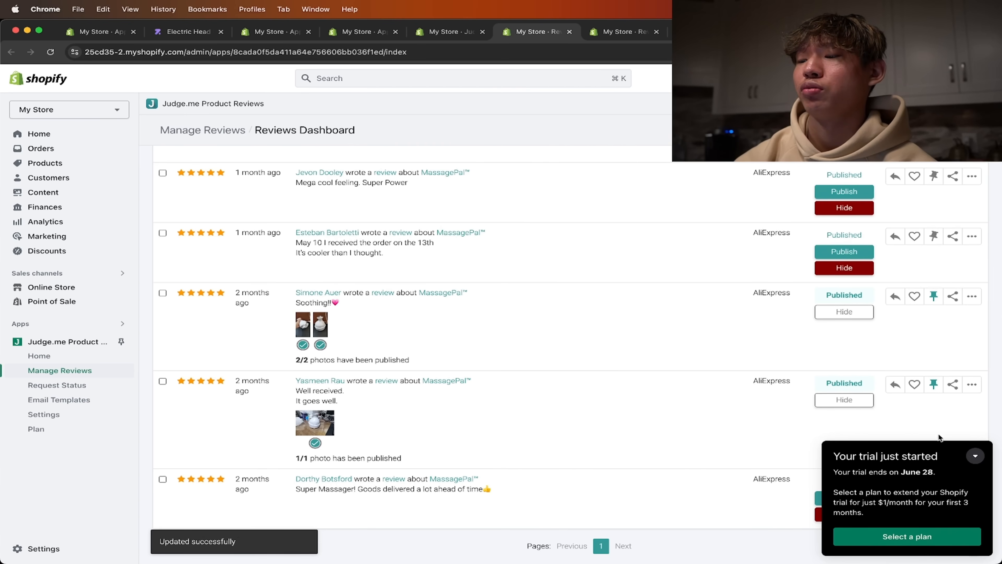
pyautogui.click(976, 456)
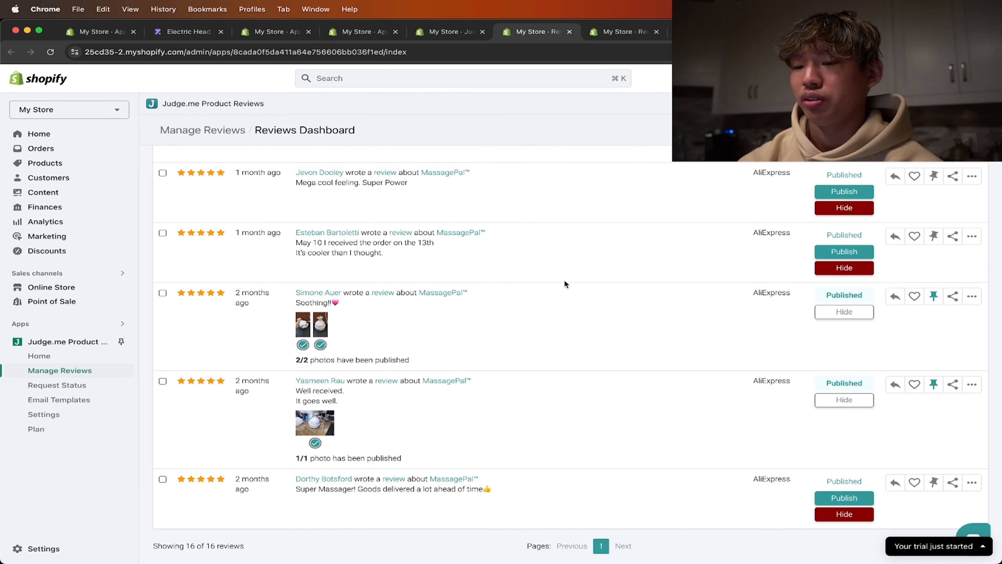
# - Return to the theme editor and reload the Default product template to update its review data
pyautogui.scroll(10, 516, 381)
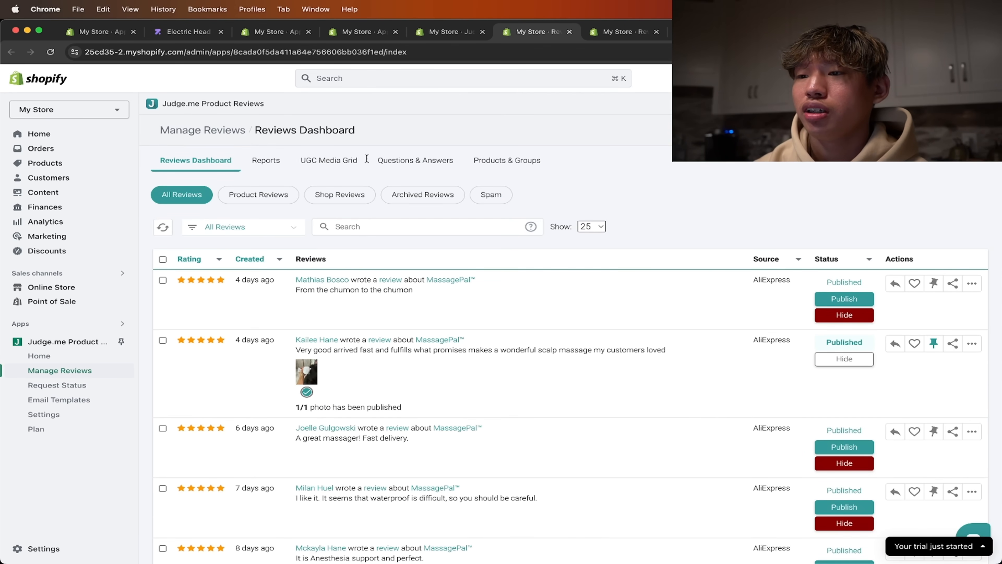
pyautogui.click(616, 34)
pyautogui.click(698, 32)
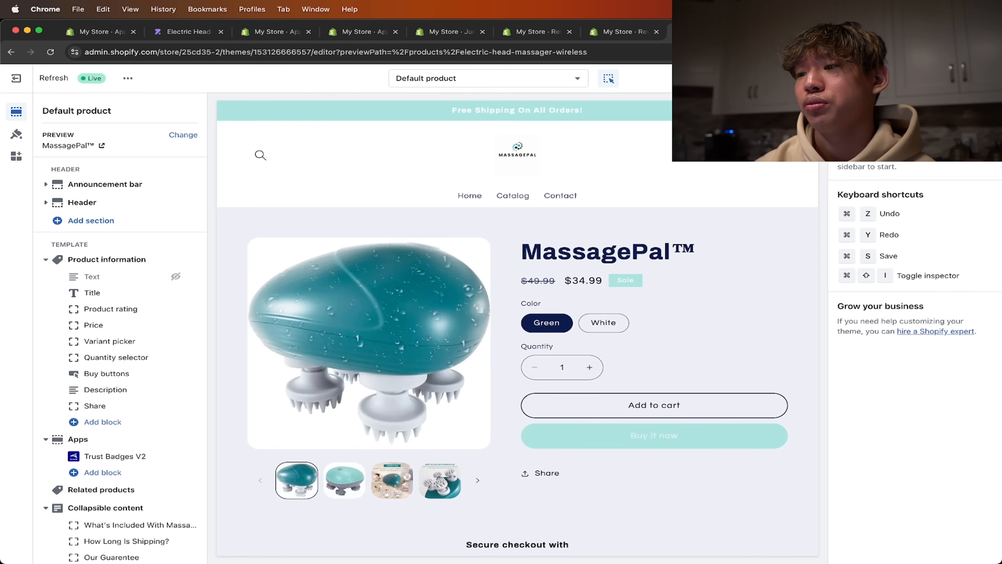
pyautogui.click(50, 52)
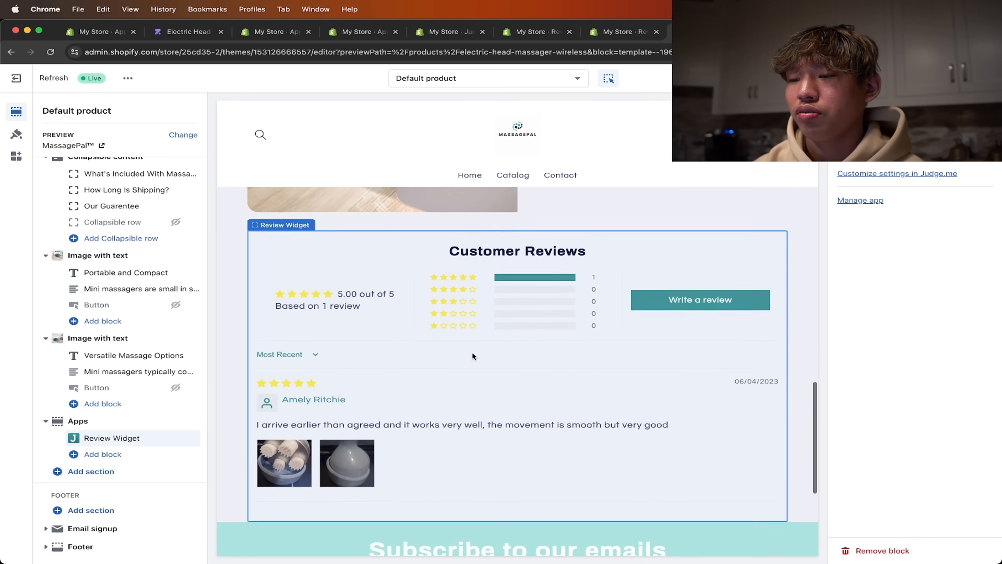
# - Examine the Customer Reviews widget, its pinned reviews and the product rating in the MassagePal™ page preview
pyautogui.scroll(-4, 480, 389)
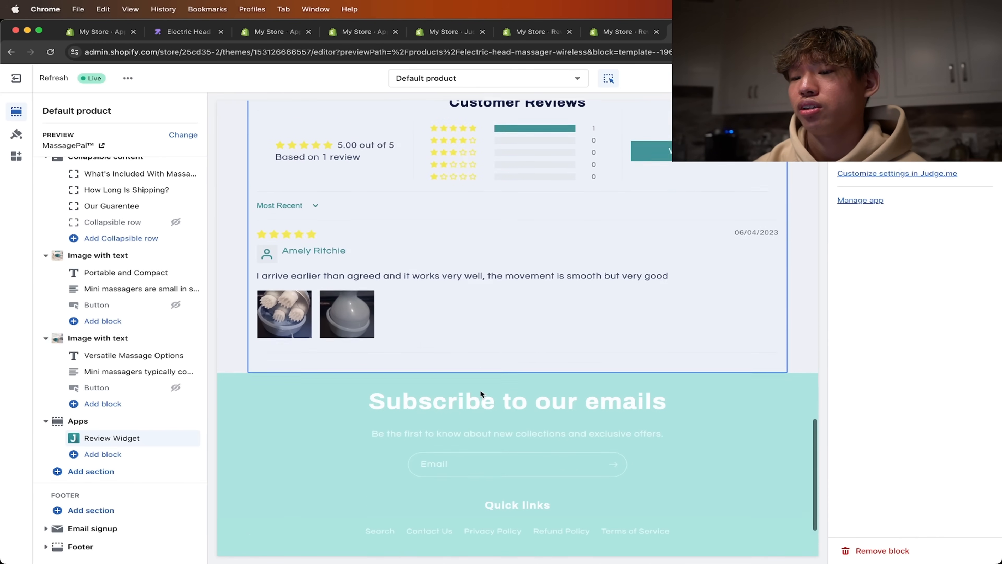
pyautogui.scroll(-2, 450, 316)
pyautogui.scroll(8, 450, 315)
pyautogui.scroll(-3, 450, 316)
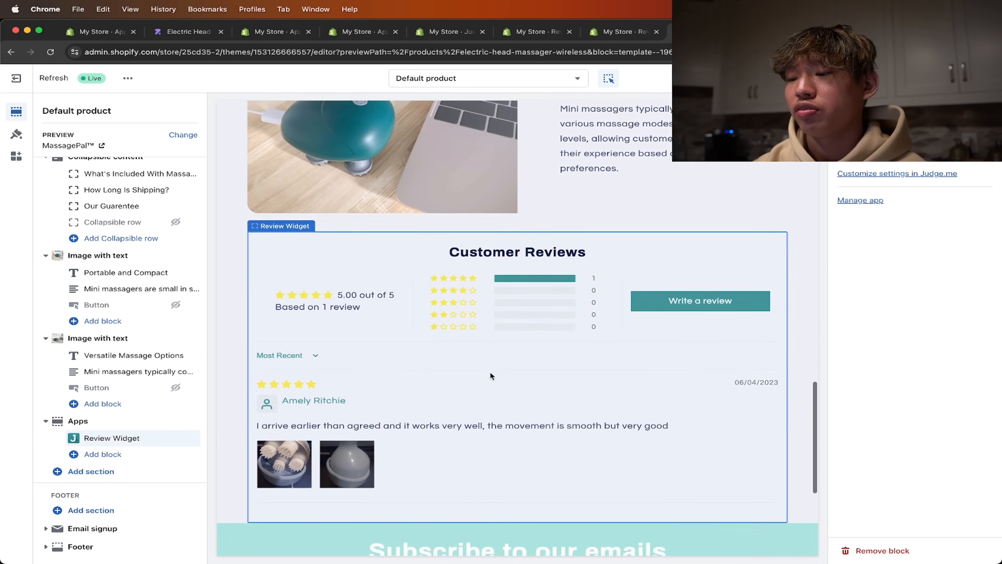
pyautogui.scroll(20, 490, 372)
pyautogui.scroll(-20, 491, 372)
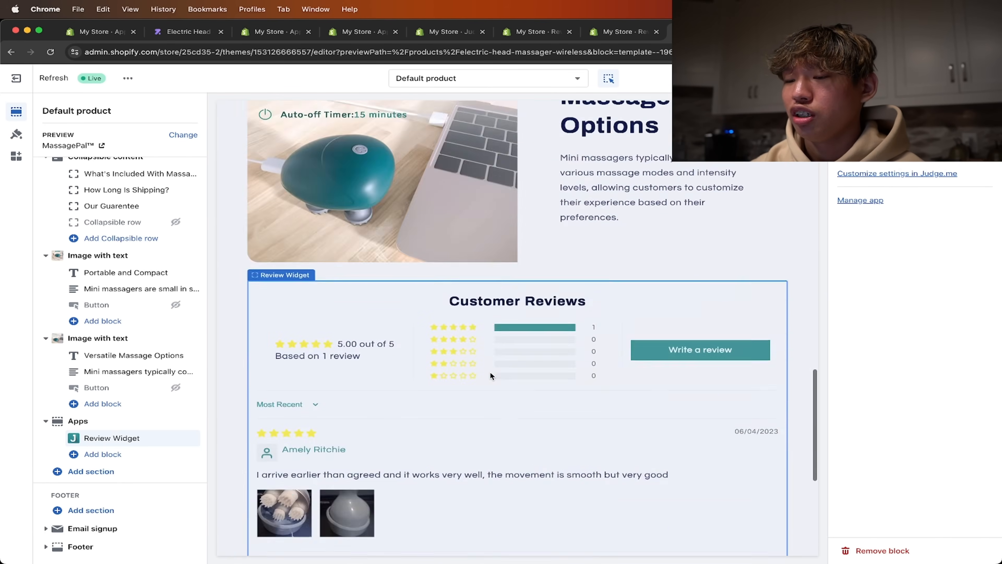
pyautogui.scroll(-8, 491, 373)
pyautogui.scroll(8, 490, 374)
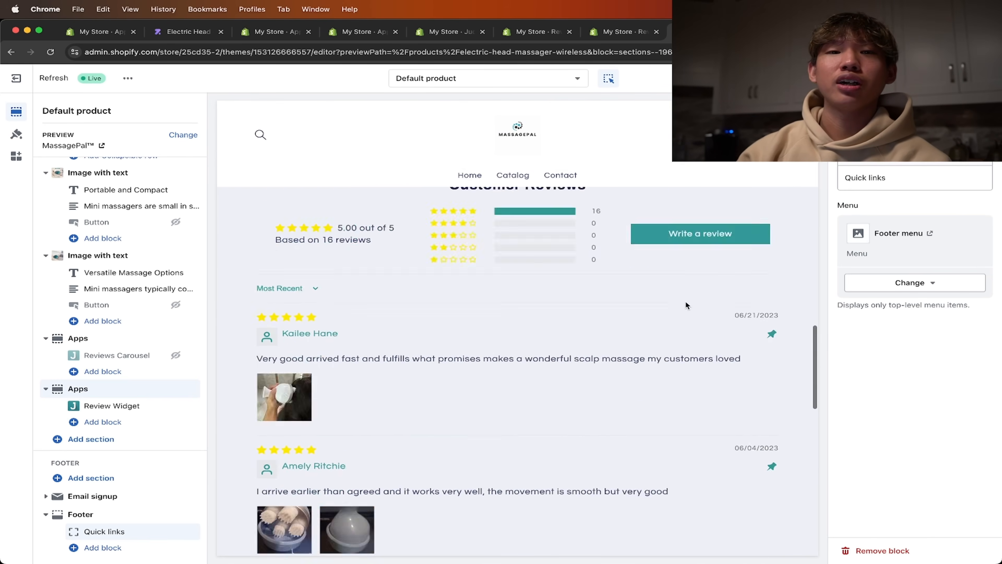
pyautogui.scroll(20, 687, 305)
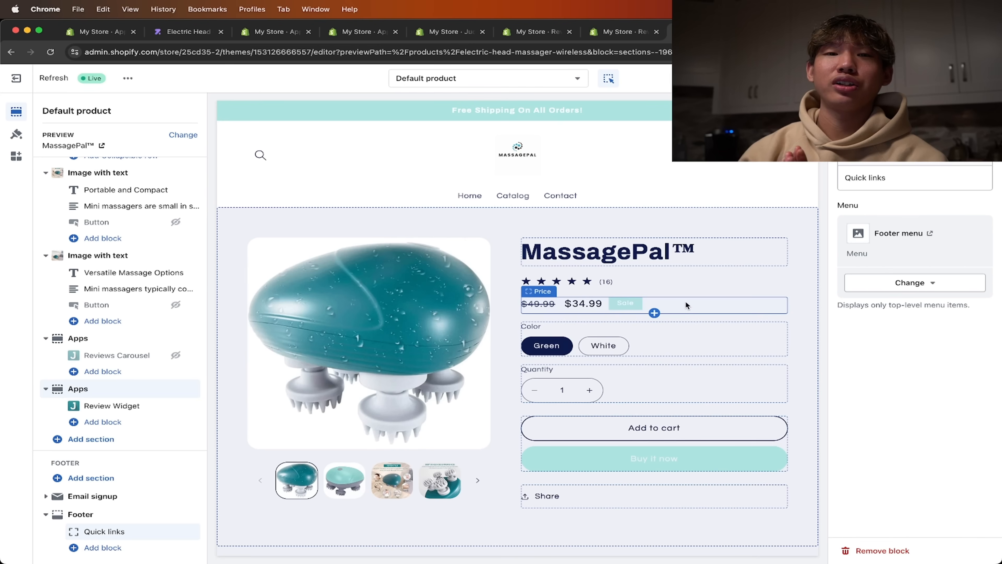